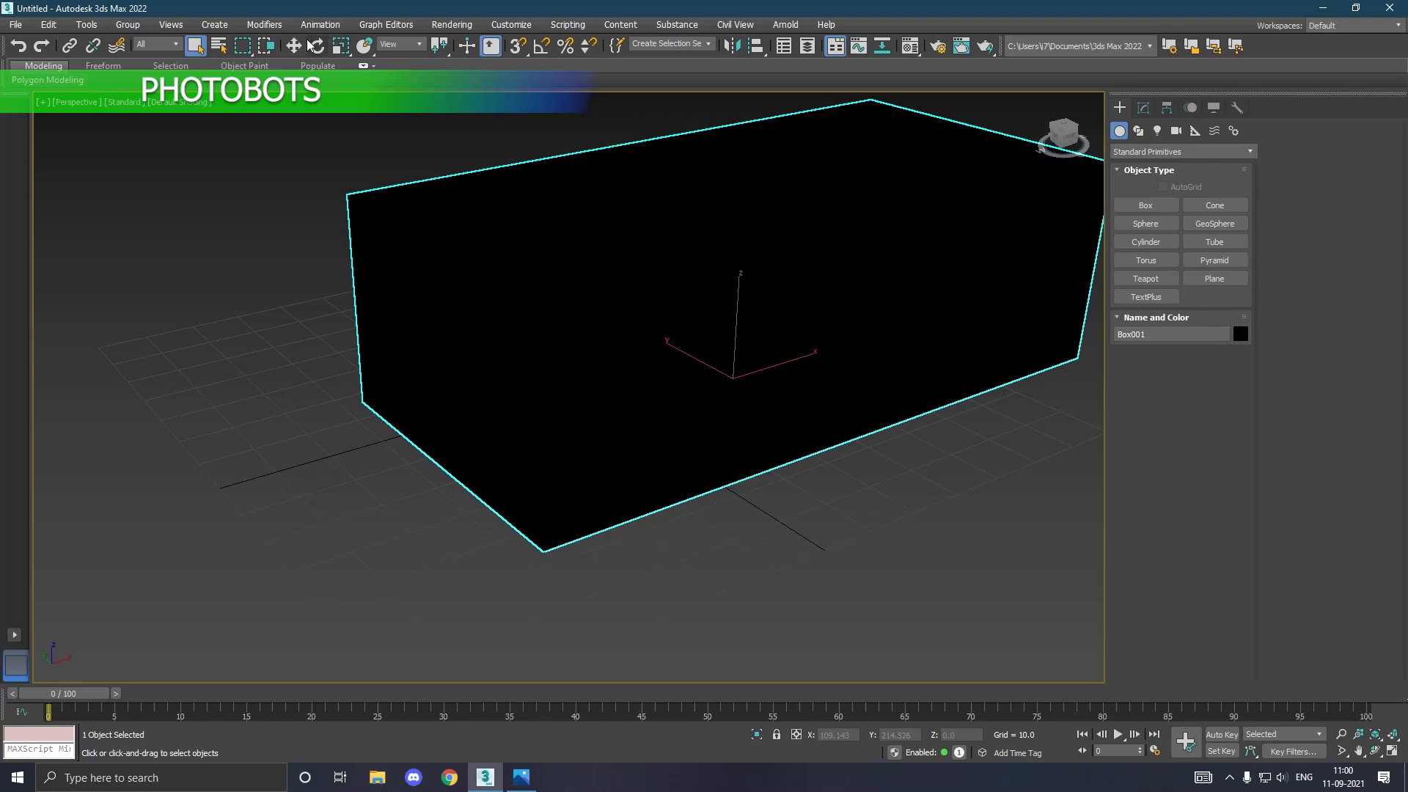
# Switch the scene's production renderer from Arnold to Scanline Renderer and close the render settings.
pyautogui.click(293, 46)
pyautogui.click(452, 24)
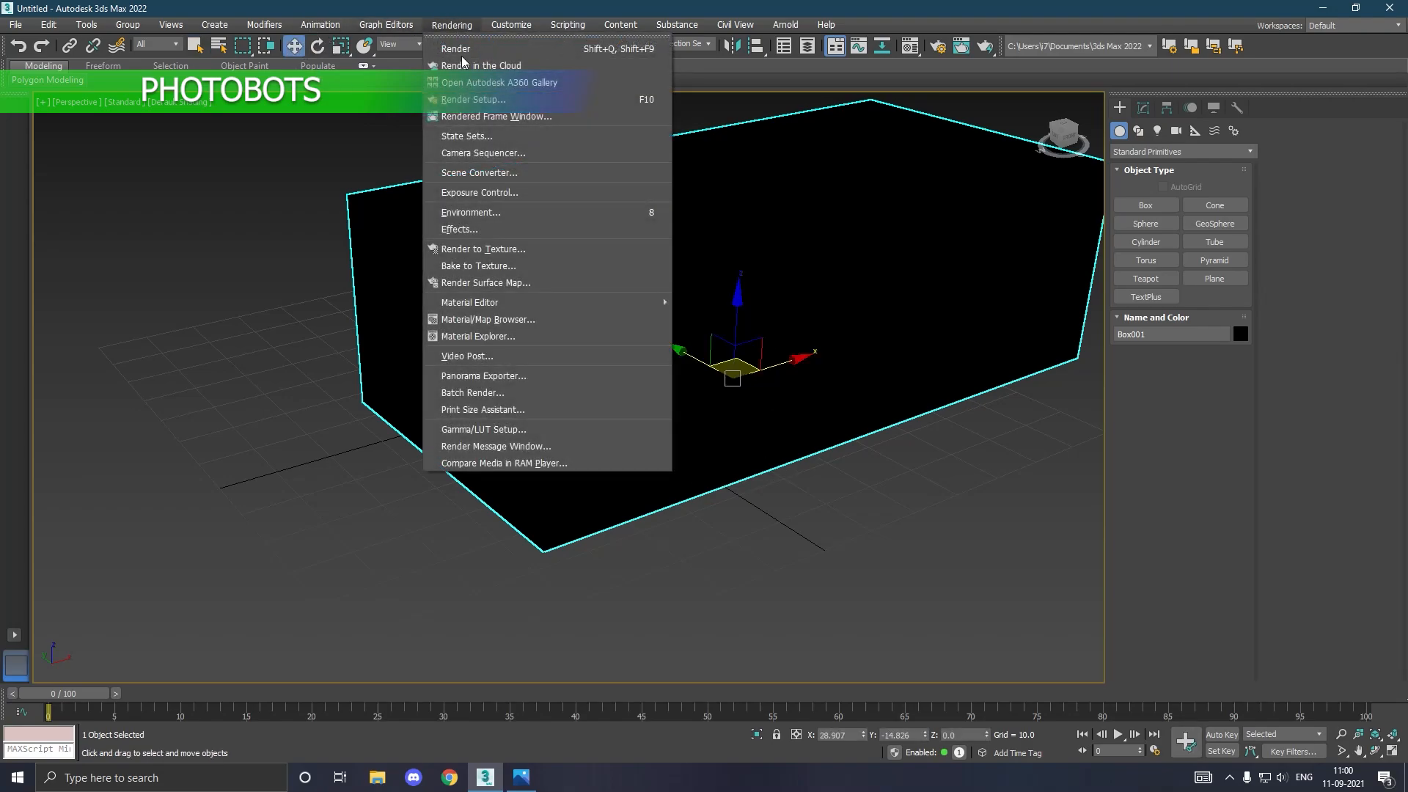
pyautogui.click(470, 96)
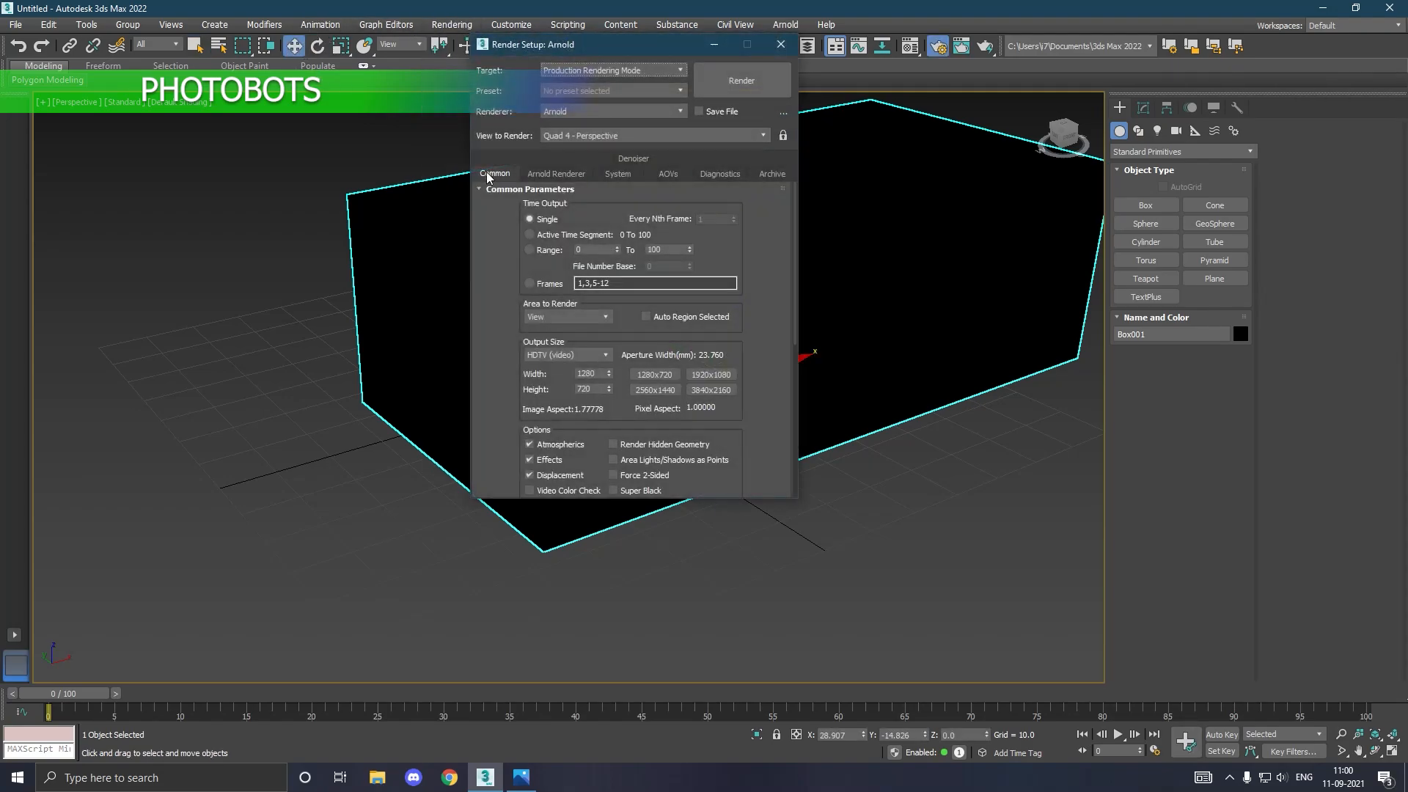
pyautogui.click(572, 113)
pyautogui.click(573, 152)
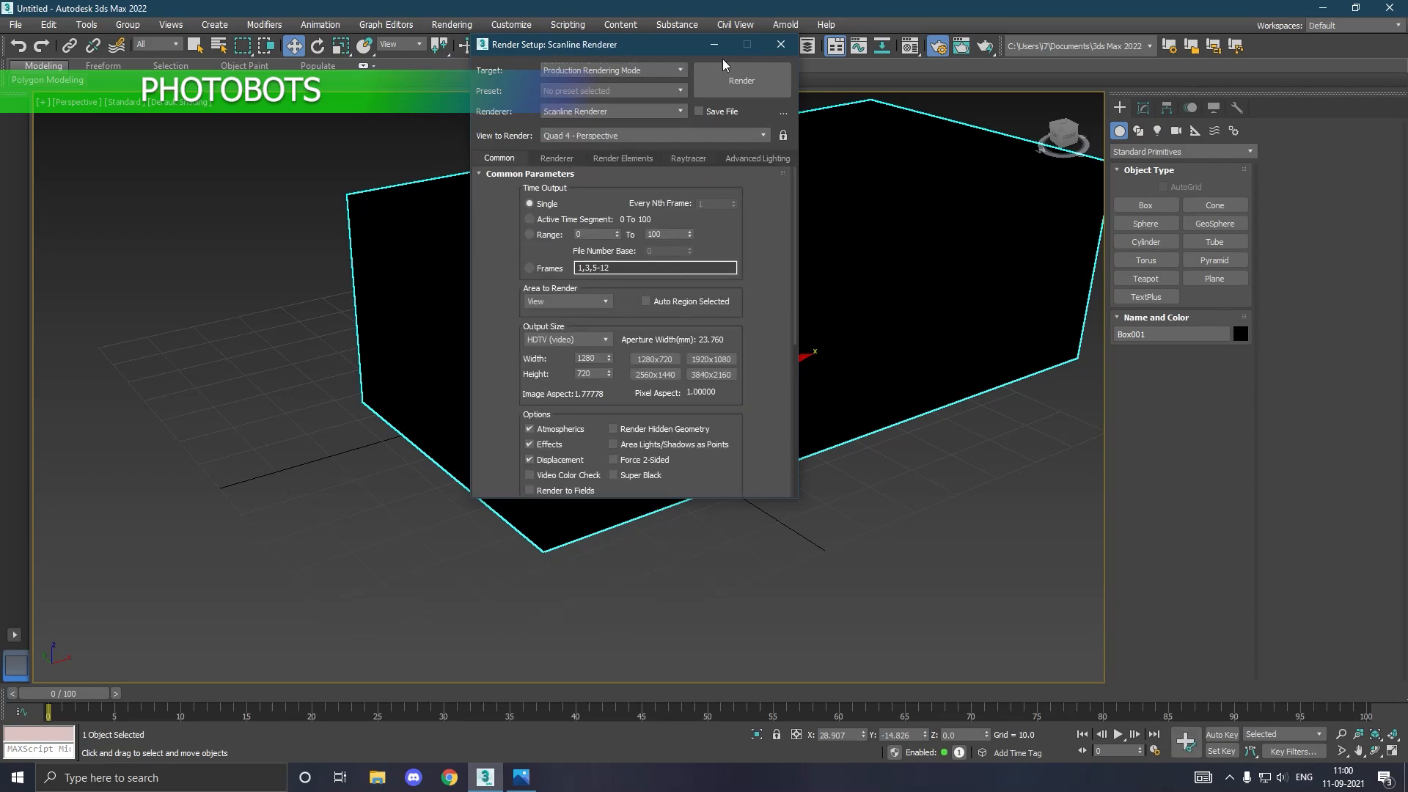
pyautogui.click(781, 44)
# Change the first sample material to Standard (Legacy) and assign it to the selected box.
pyautogui.click(911, 46)
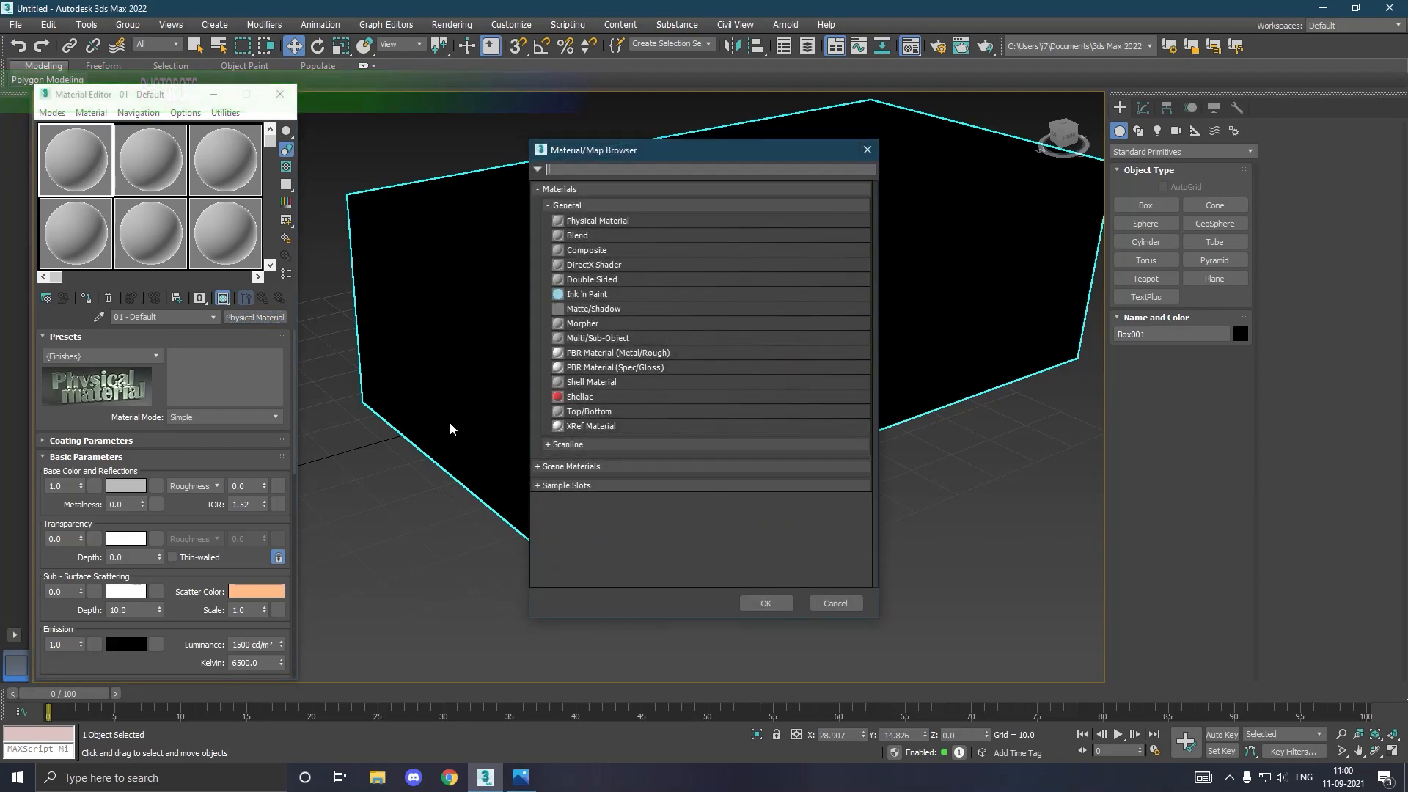
pyautogui.click(610, 447)
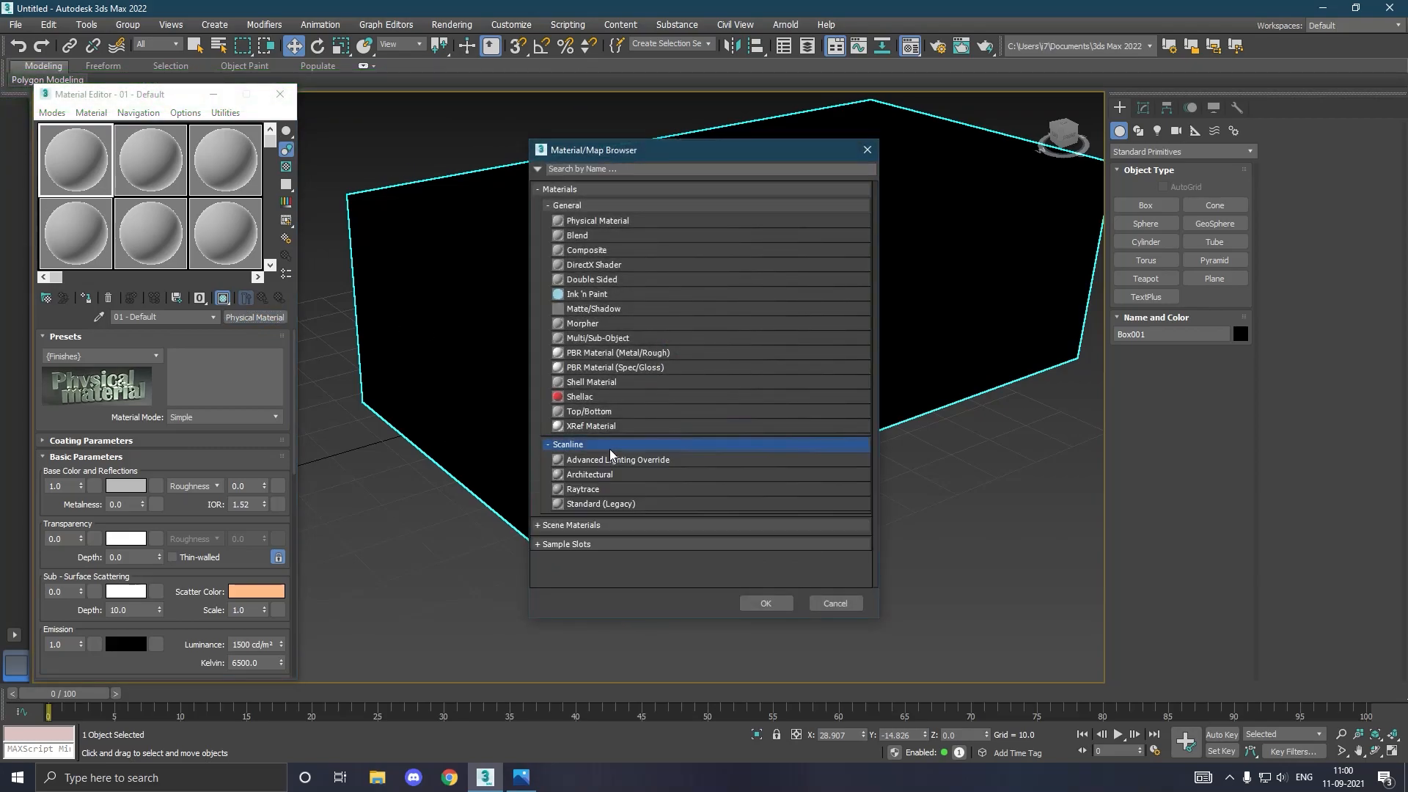
pyautogui.doubleClick(591, 504)
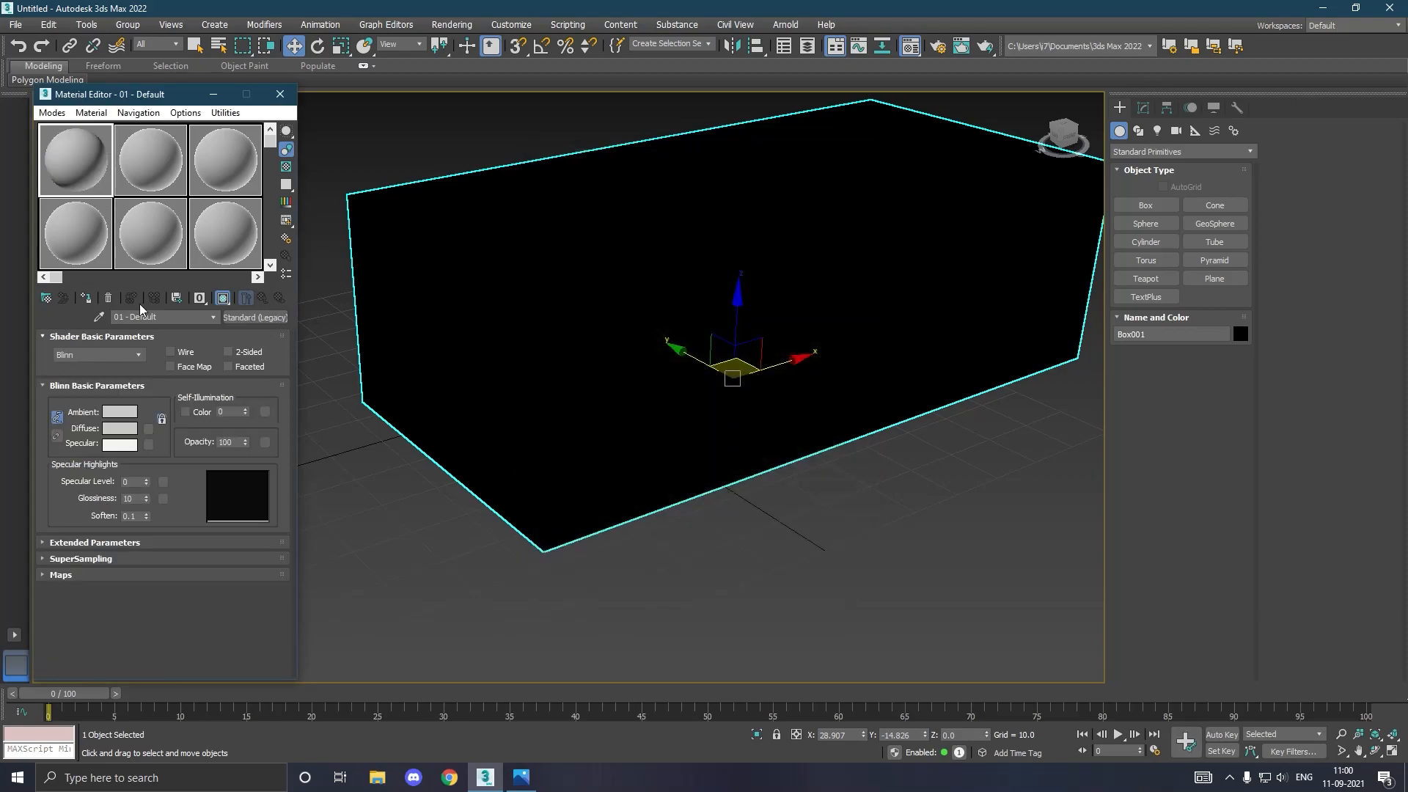
pyautogui.click(86, 297)
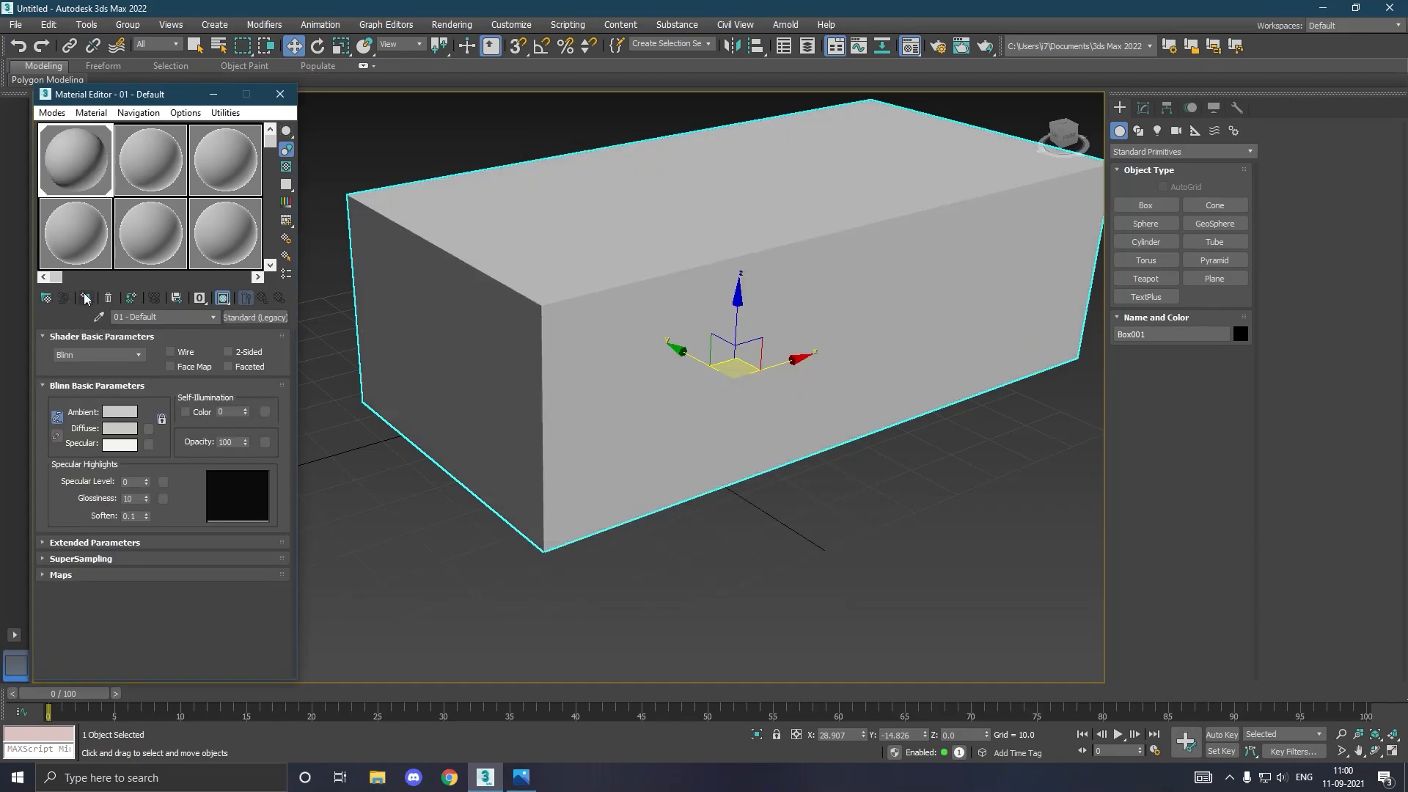
pyautogui.click(281, 96)
# Display edged faces in the perspective viewport and move the box to about X 21.7, Y -4.1.
pyautogui.click(180, 102)
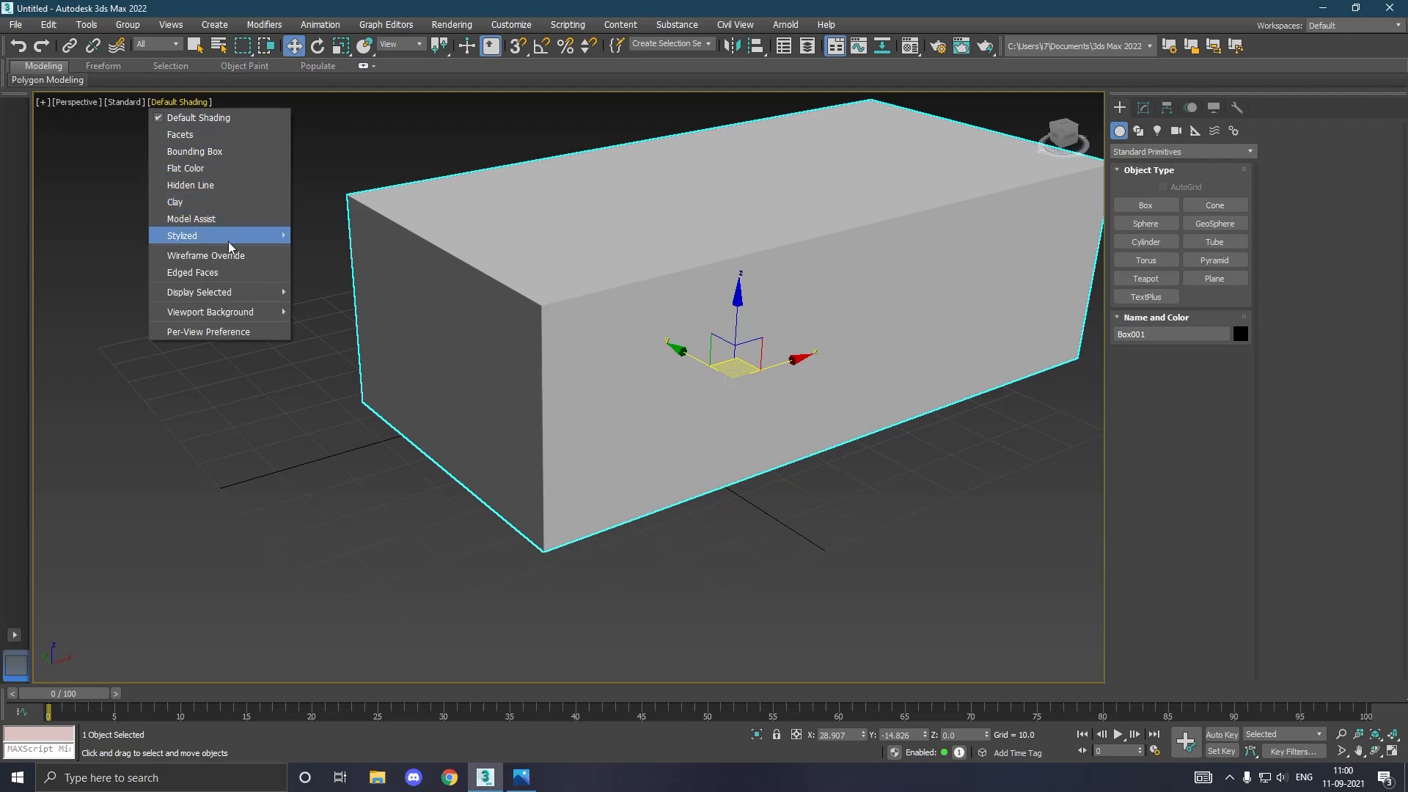
pyautogui.click(224, 273)
pyautogui.moveTo(687, 337)
pyautogui.keyDown('alt'); pyautogui.mouseDown(button='middle')
pyautogui.moveTo(620, 356)
pyautogui.moveTo(639, 350)
pyautogui.mouseUp(button='middle'); pyautogui.keyUp('alt')
pyautogui.moveTo(682, 370); pyautogui.dragTo(641, 358)
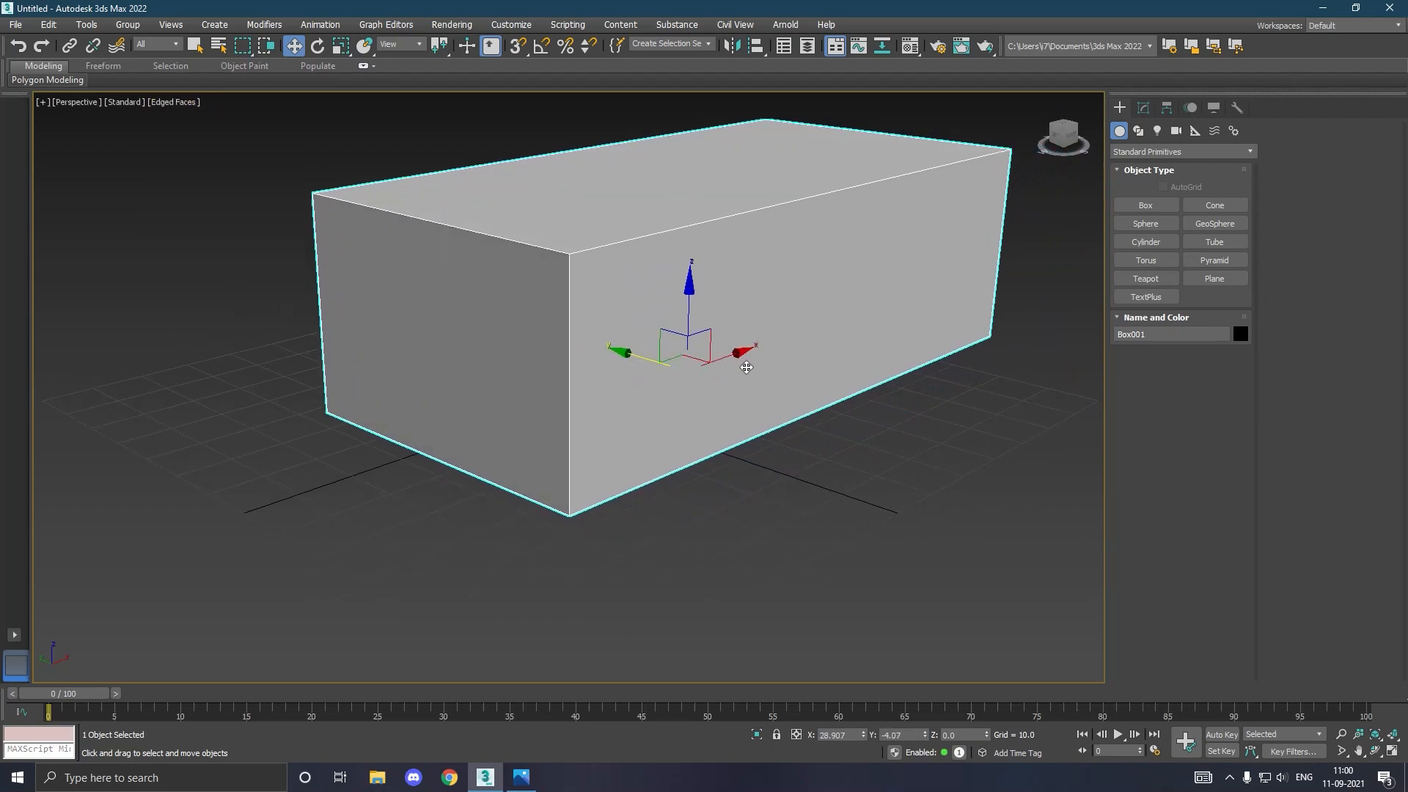
pyautogui.moveTo(743, 364); pyautogui.dragTo(646, 449)
pyautogui.press('r')
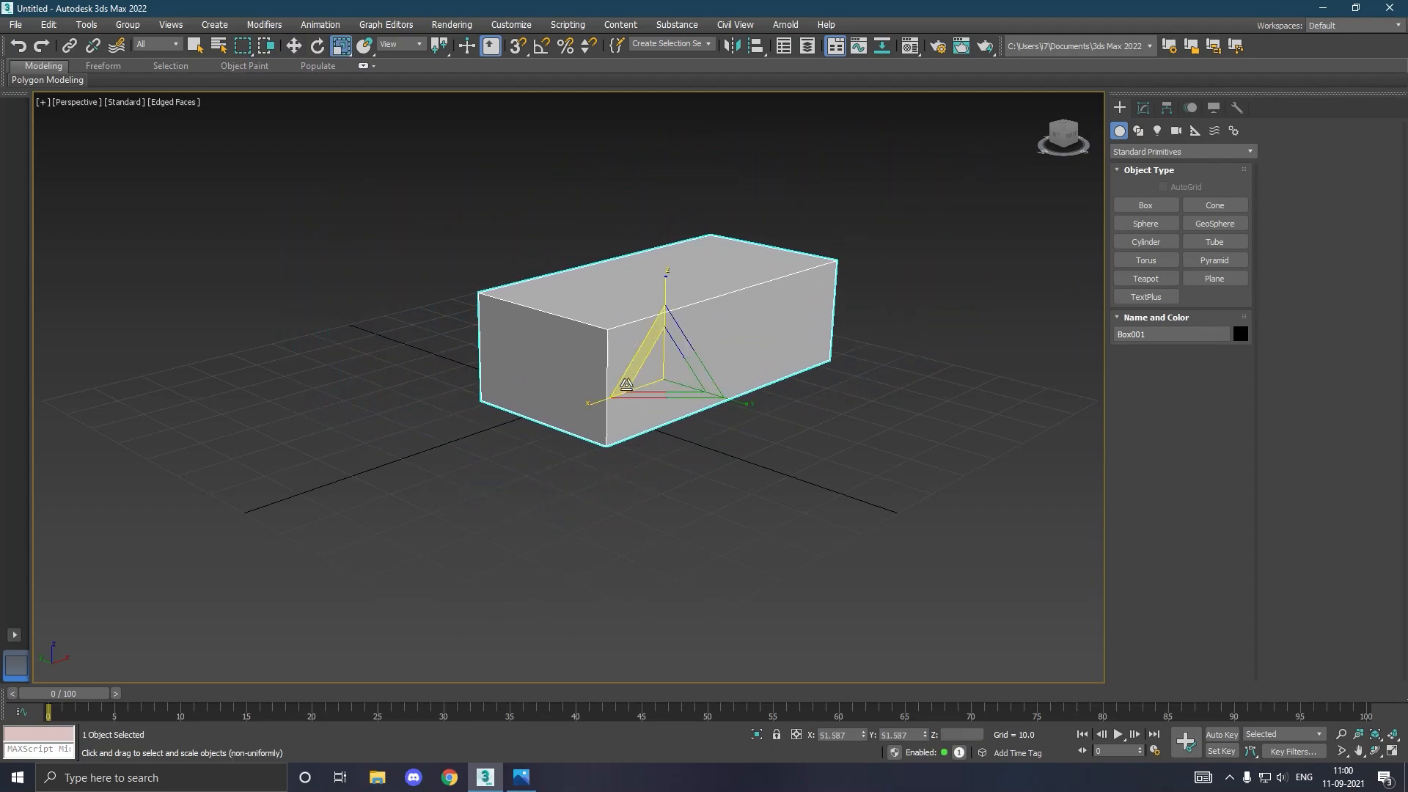
pyautogui.scroll(2, 650, 323)
pyautogui.press('w')
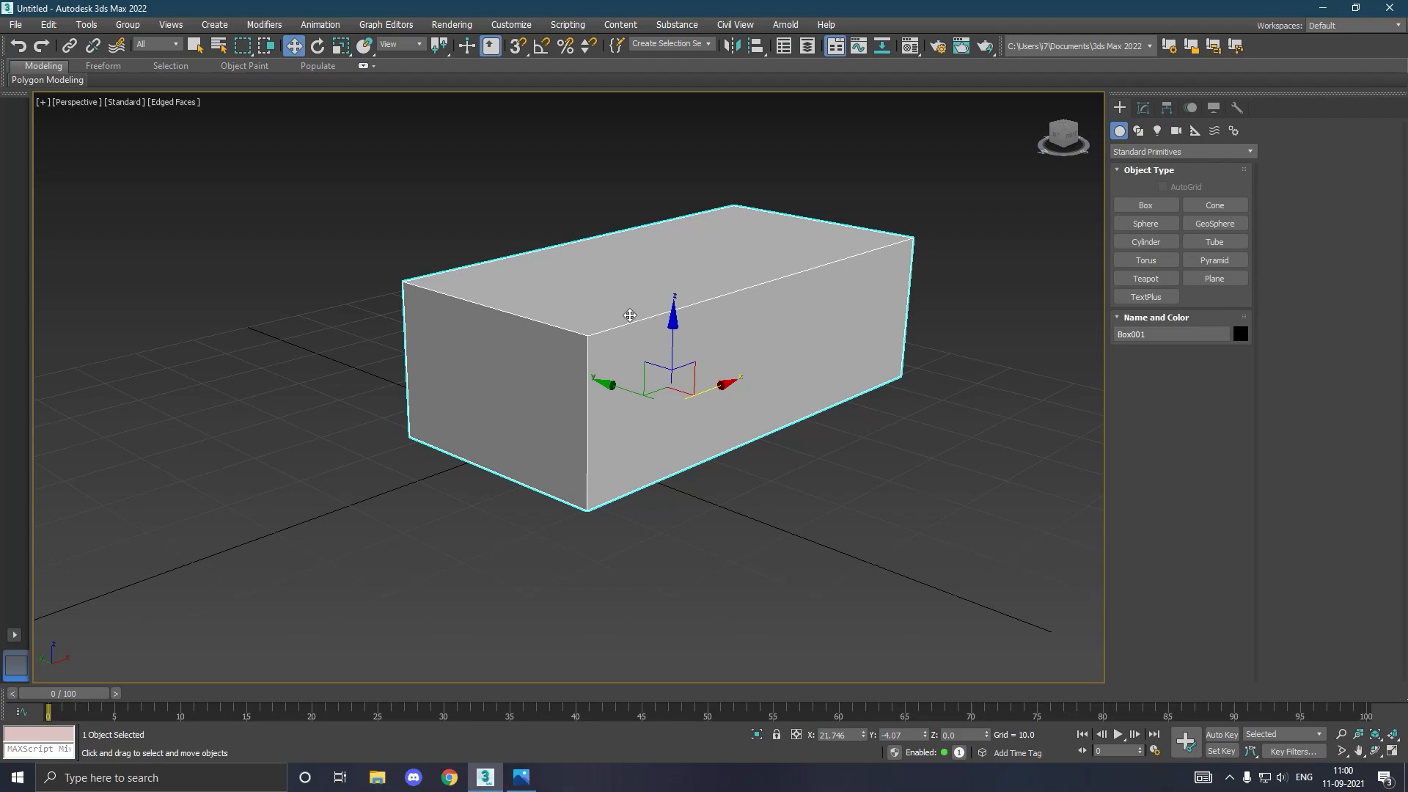
# Resize the box to about 147.3 wide and 45.6 high with a slightly greater length, and convert it to an Editable Poly.
pyautogui.click(1143, 107)
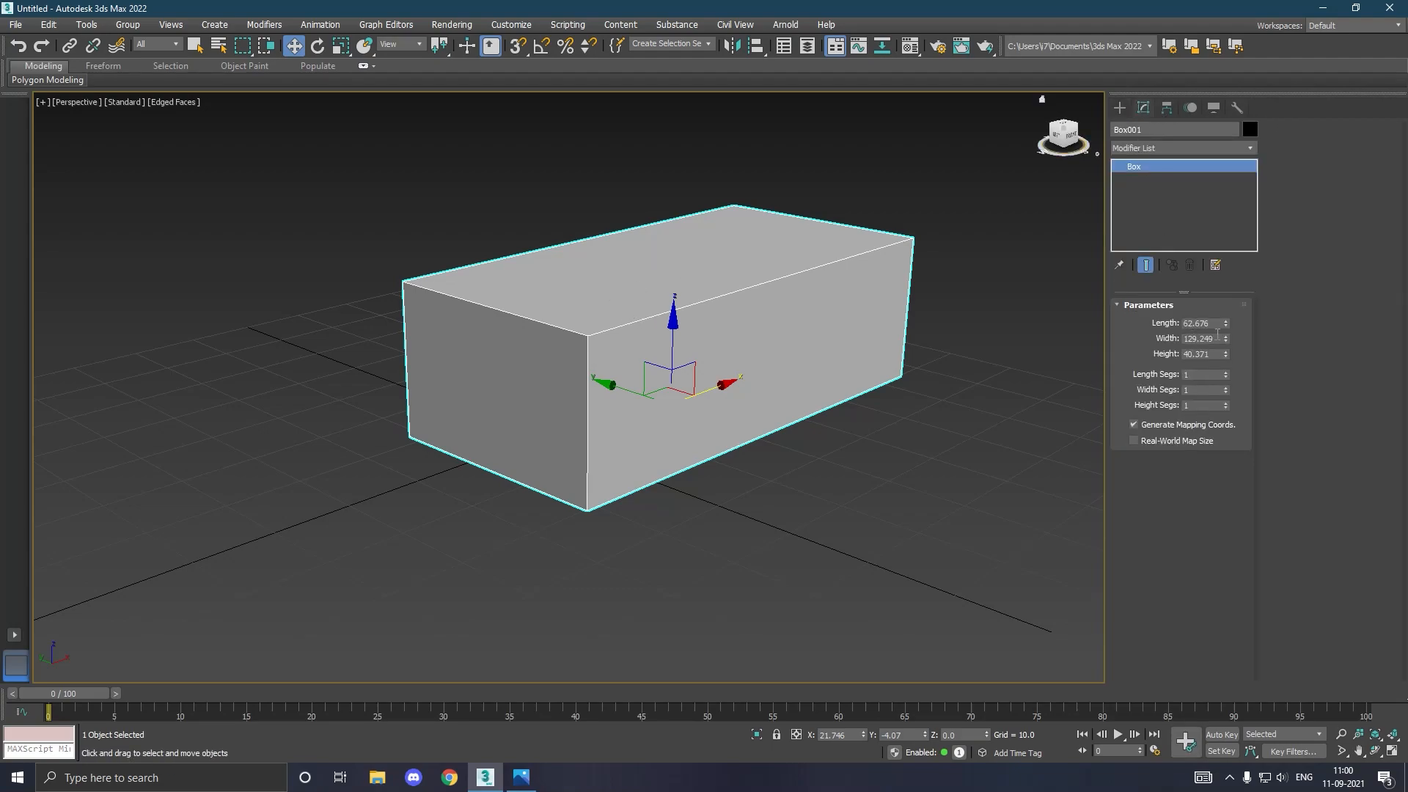
pyautogui.moveTo(1224, 357); pyautogui.dragTo(1225, 333)
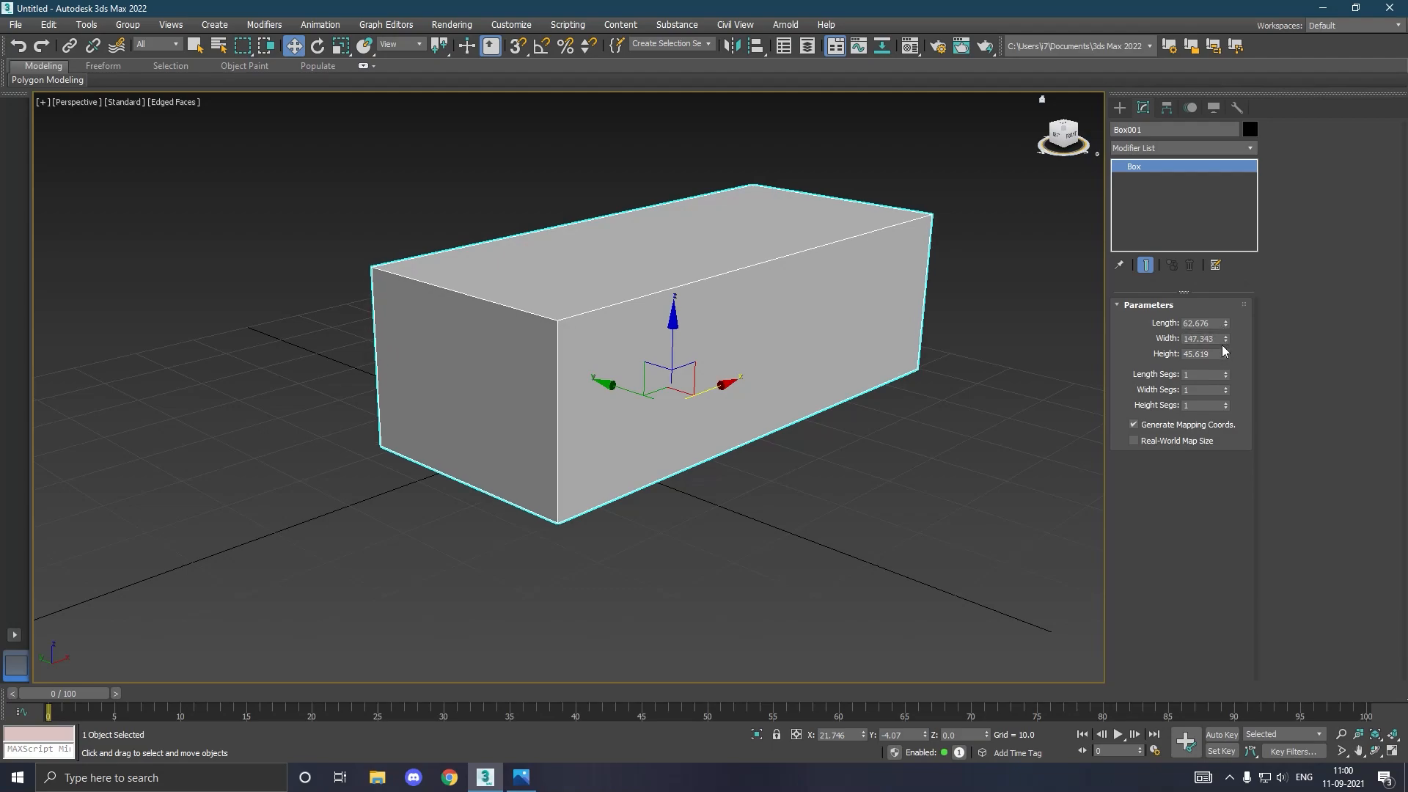
pyautogui.moveTo(1225, 324)
pyautogui.mouseDown()
pyautogui.moveTo(1227, 355)
pyautogui.moveTo(1225, 334)
pyautogui.mouseUp()
pyautogui.rightClick(1146, 204)
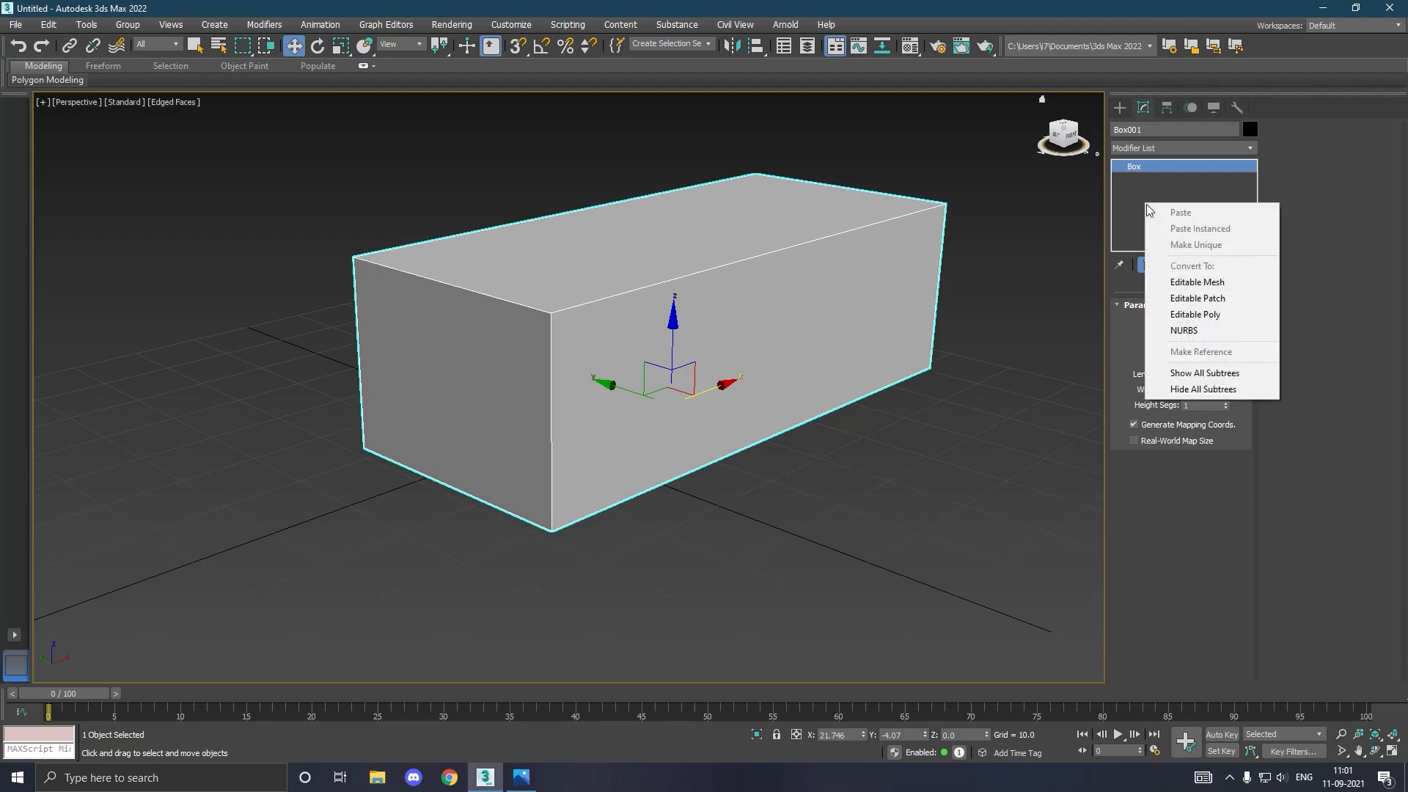
pyautogui.click(1173, 296)
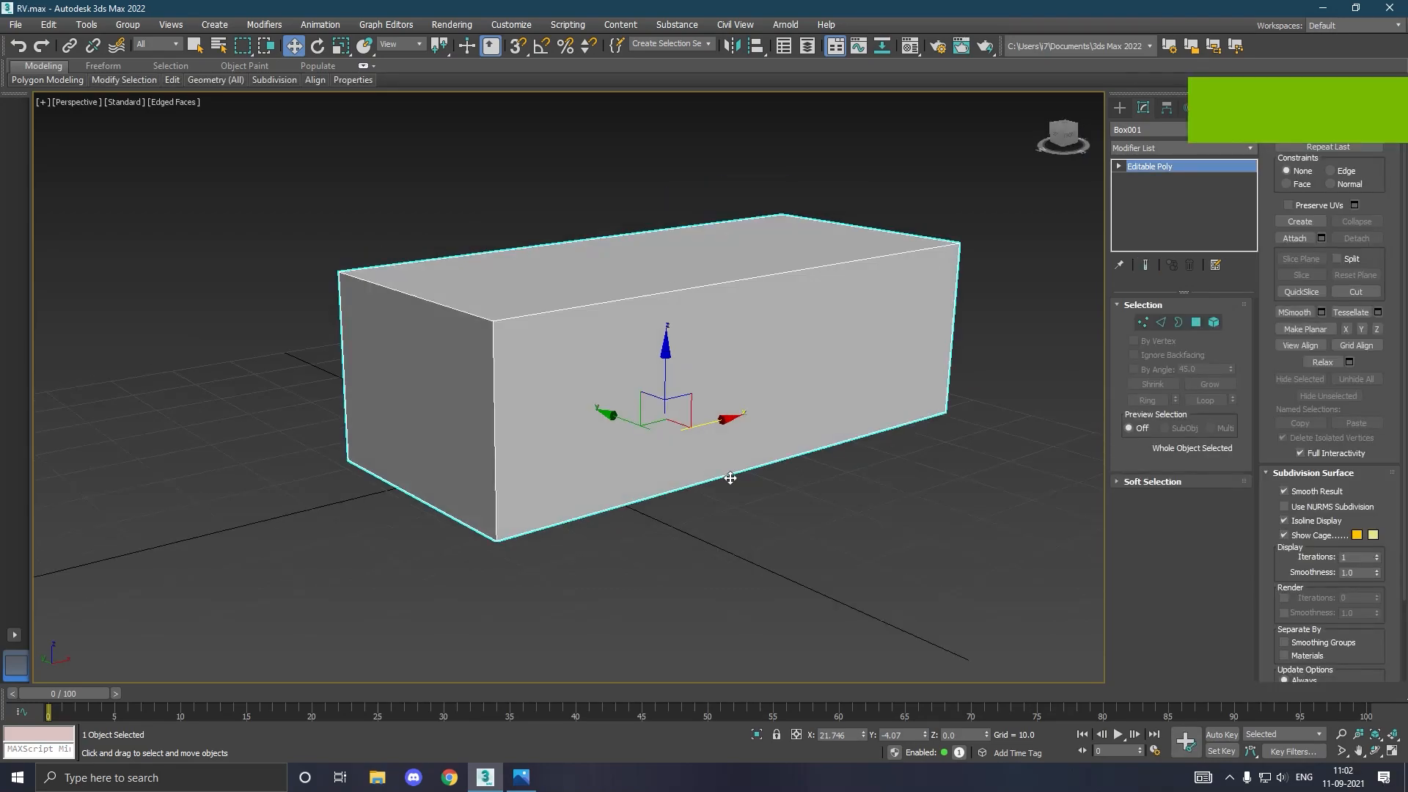
# Add a vertical edge loop around the body with Swift Loop, roughly a third of the way back from the front end.
pyautogui.keyDown('alt'); pyautogui.moveTo(729, 478); pyautogui.dragTo(670, 501, button='middle'); pyautogui.keyUp('alt')
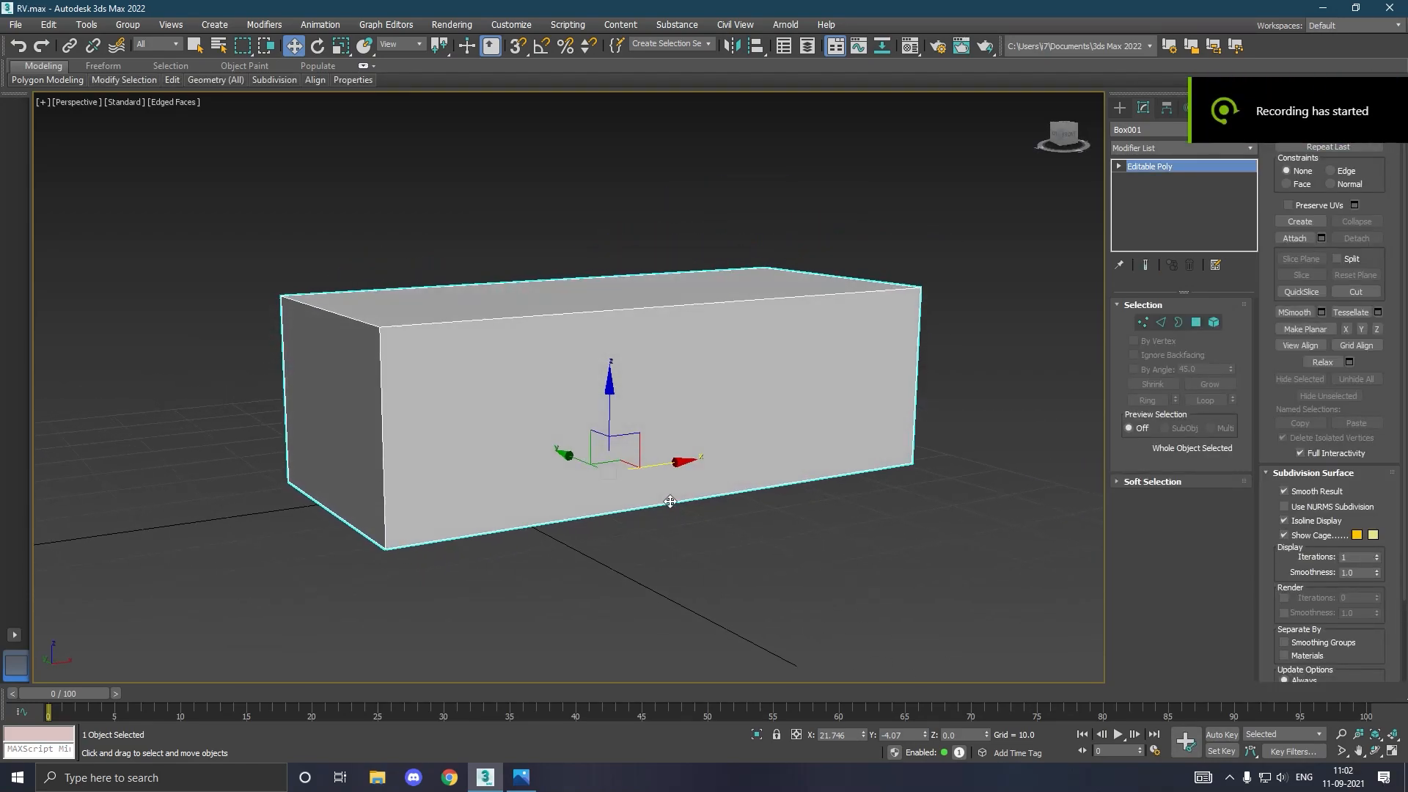
pyautogui.moveTo(179, 85)
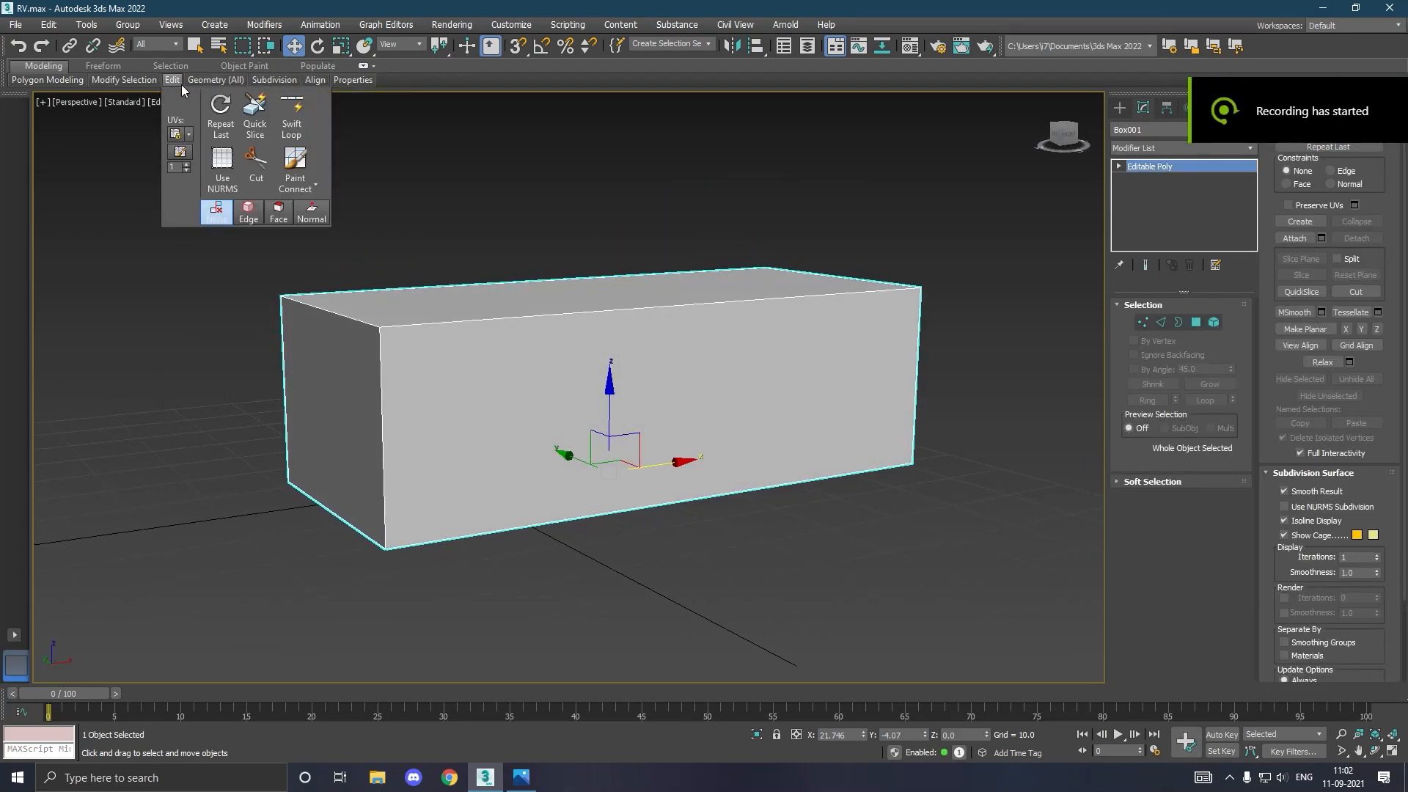
pyautogui.click(284, 129)
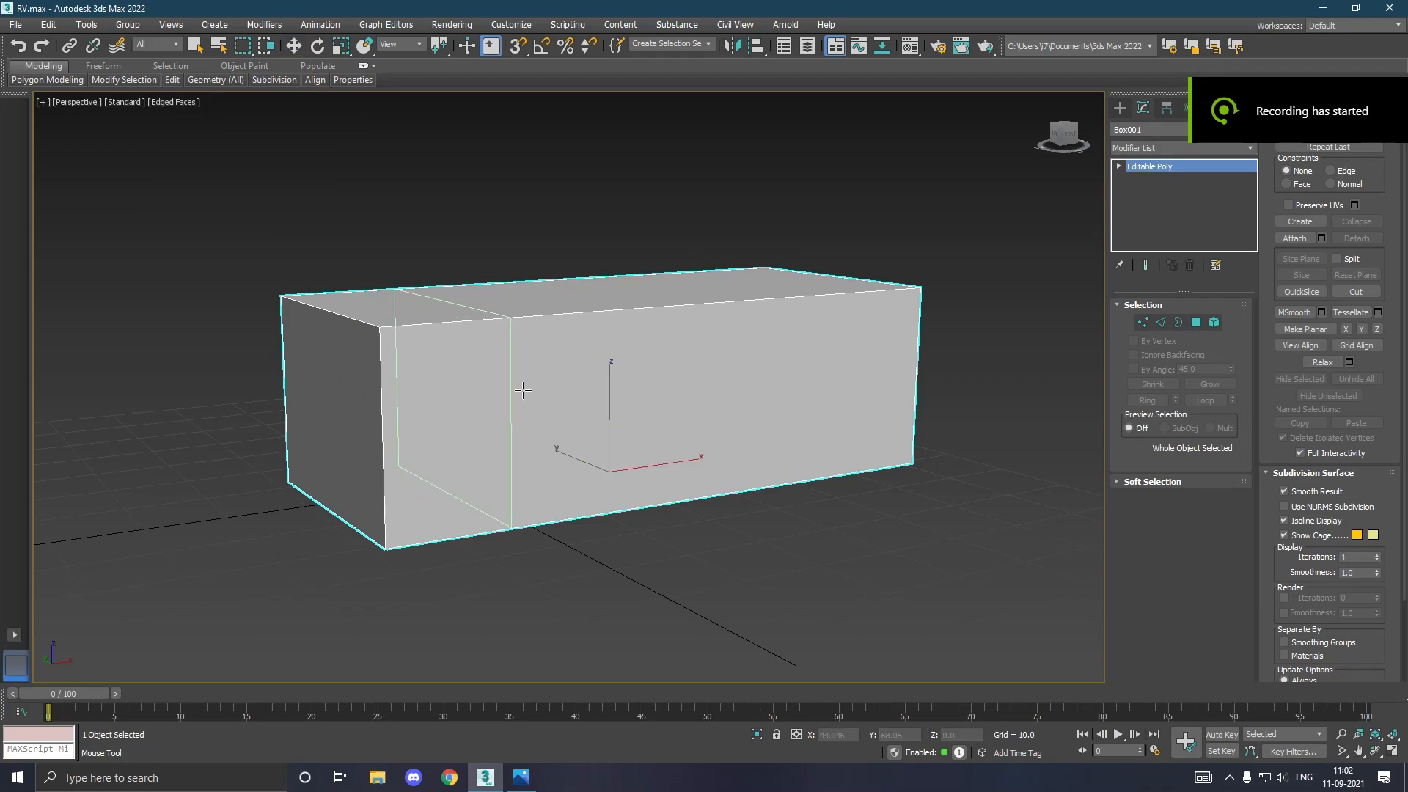
pyautogui.rightClick(563, 389)
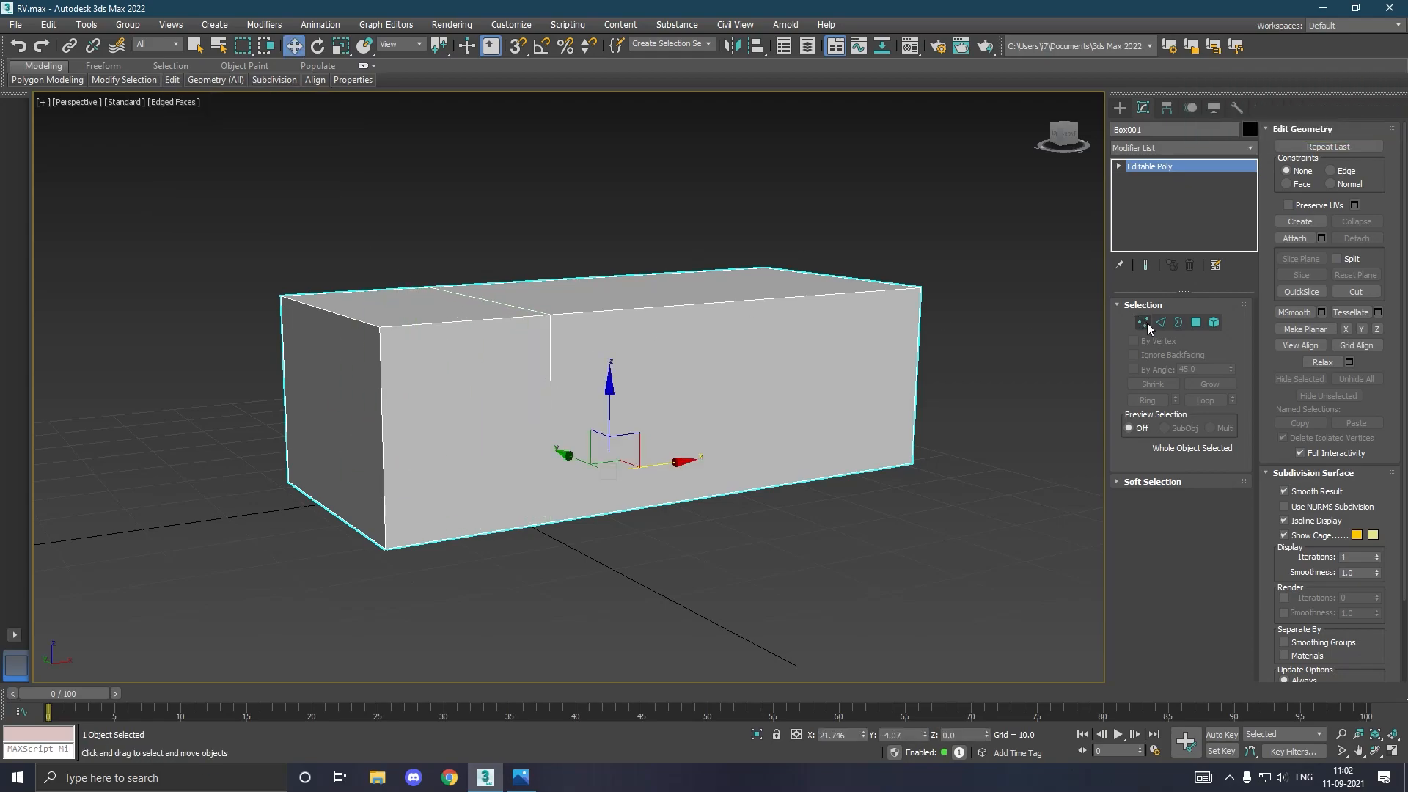
# In edge mode, add a horizontal edge loop low around the whole body with Swift Loop.
pyautogui.click(1160, 322)
pyautogui.click(360, 330)
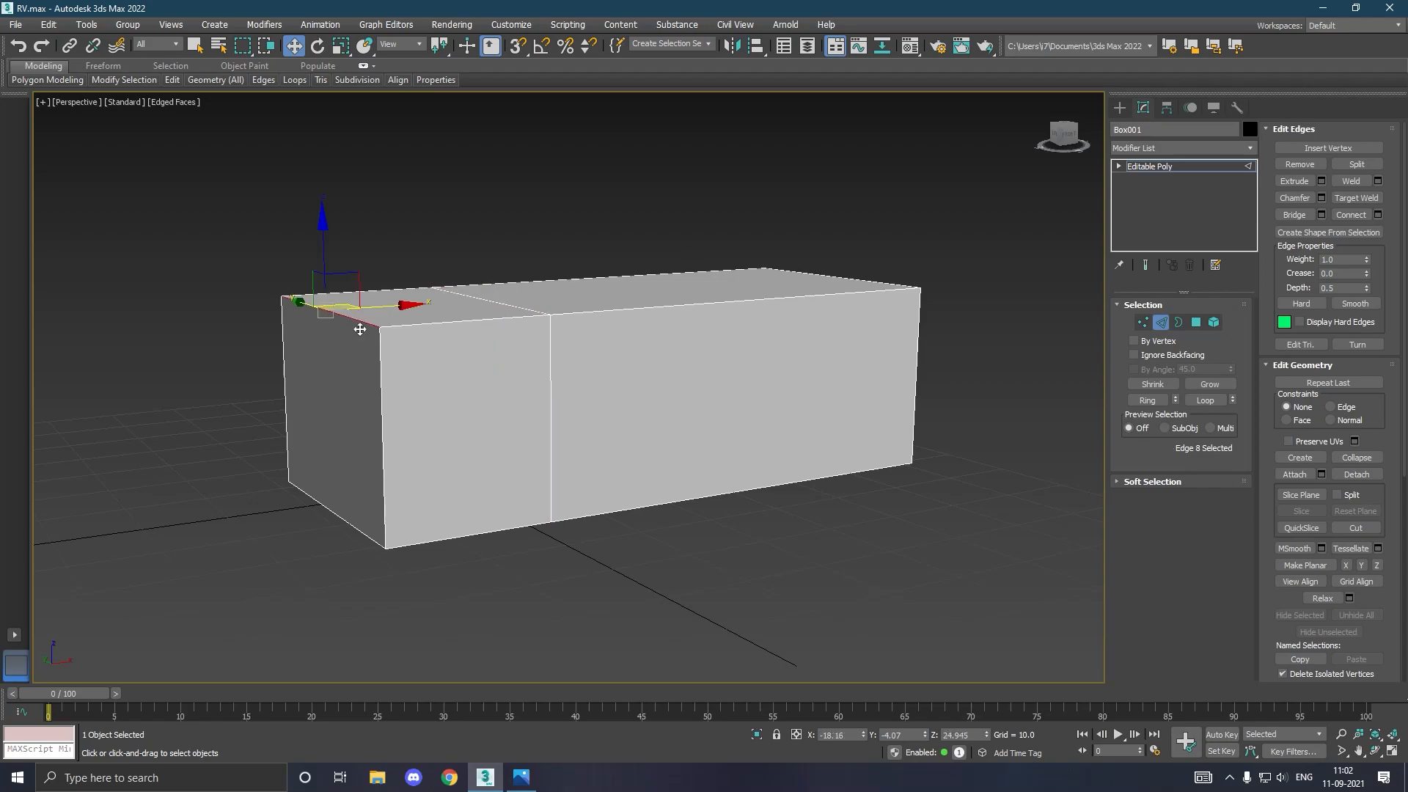
pyautogui.moveTo(172, 80)
pyautogui.click(293, 121)
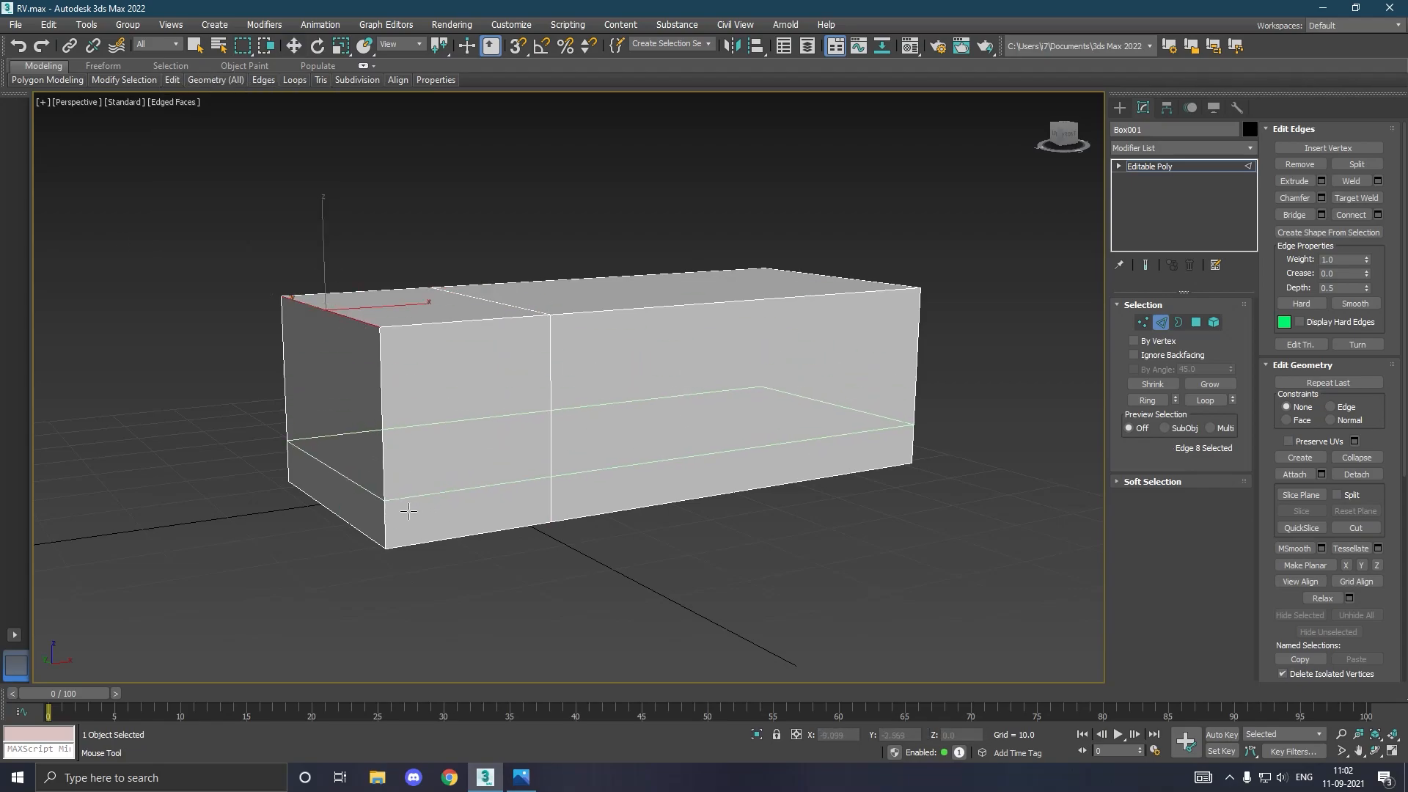
pyautogui.click(389, 484)
pyautogui.rightClick(342, 315)
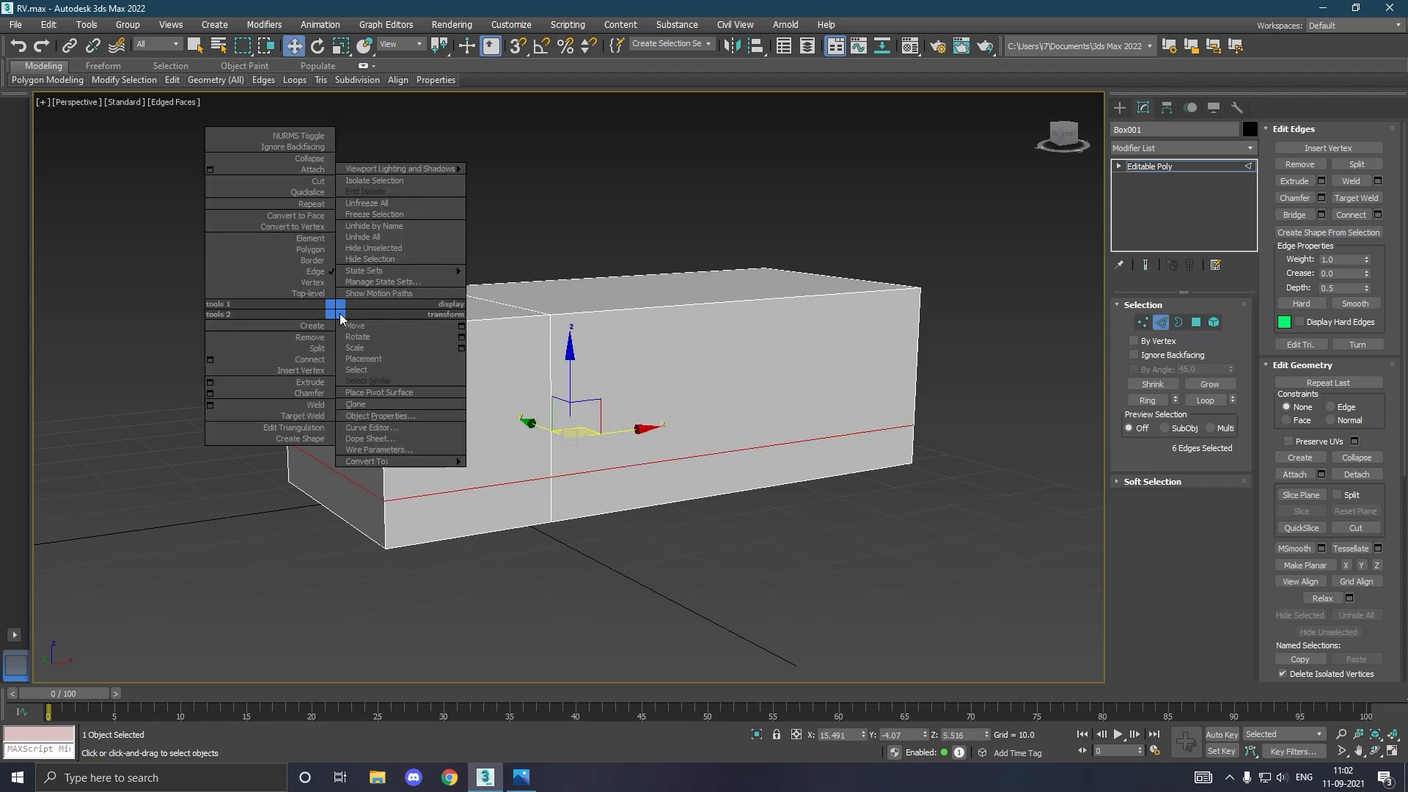
# Move the front top edge back along X to about -3.6 so the upper front face slopes like a windshield.
pyautogui.click(324, 314)
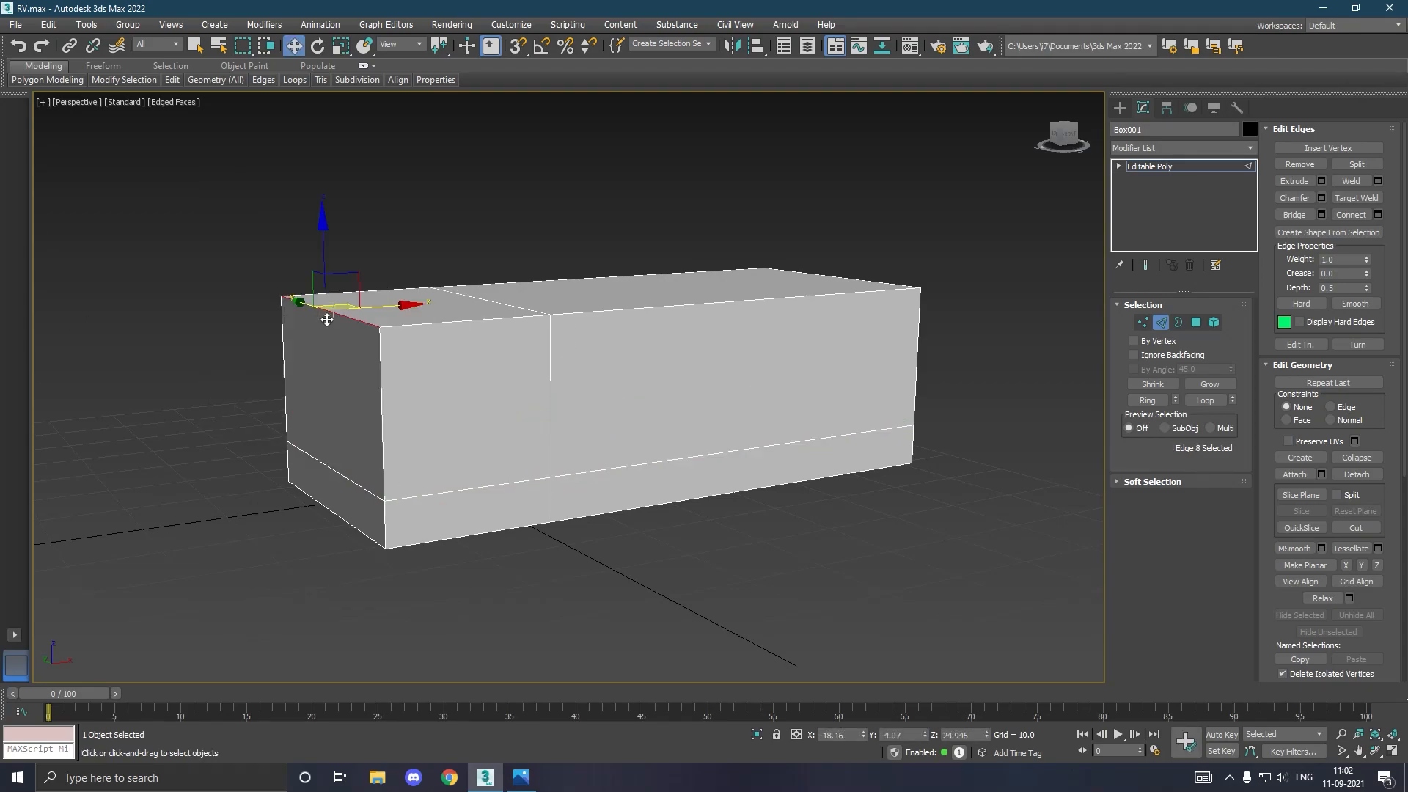
pyautogui.moveTo(403, 314); pyautogui.dragTo(499, 291)
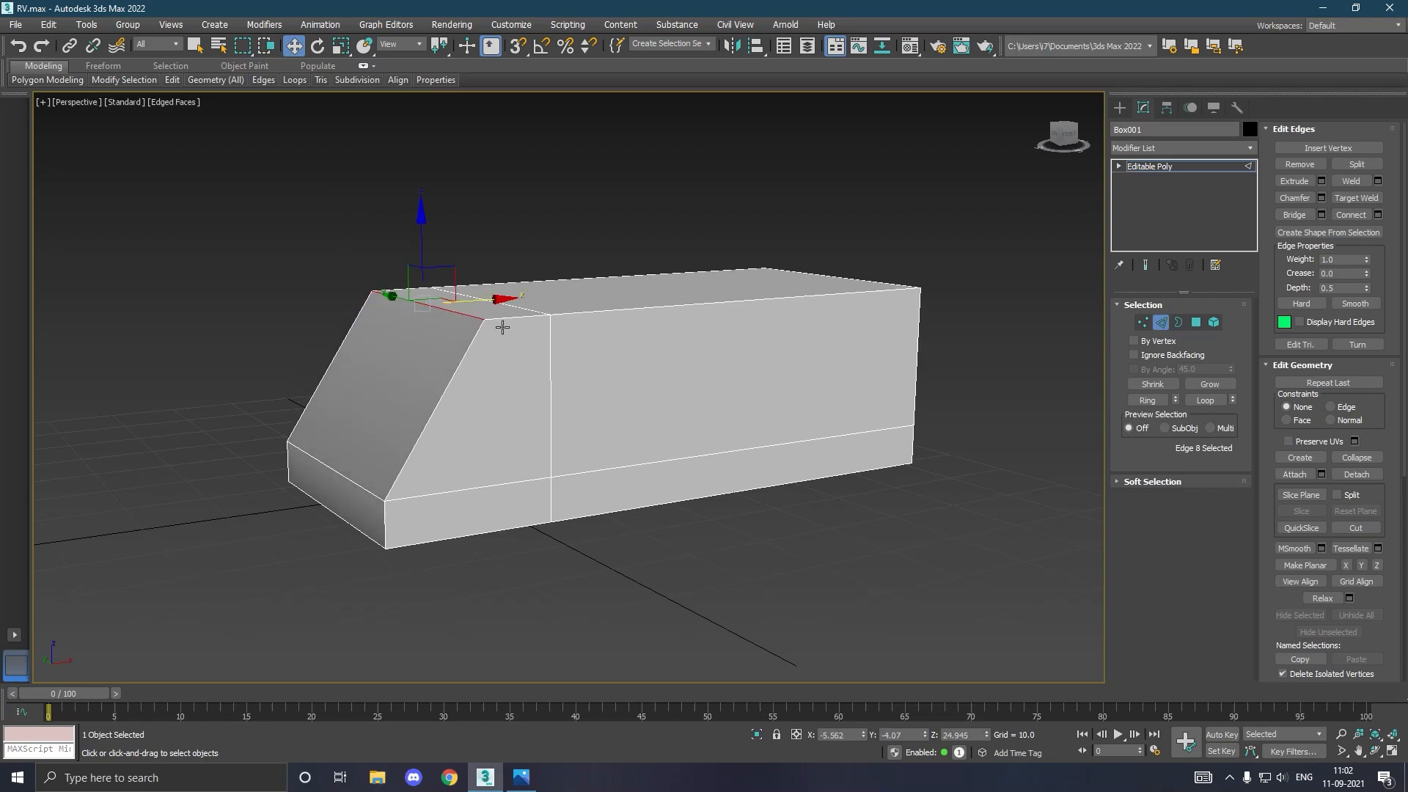
pyautogui.moveTo(503, 328)
pyautogui.keyDown('alt'); pyautogui.mouseDown(button='middle')
pyautogui.moveTo(585, 320)
pyautogui.moveTo(473, 334)
pyautogui.moveTo(499, 328)
pyautogui.moveTo(486, 321)
pyautogui.mouseUp(button='middle'); pyautogui.keyUp('alt')
pyautogui.moveTo(490, 303); pyautogui.dragTo(505, 301)
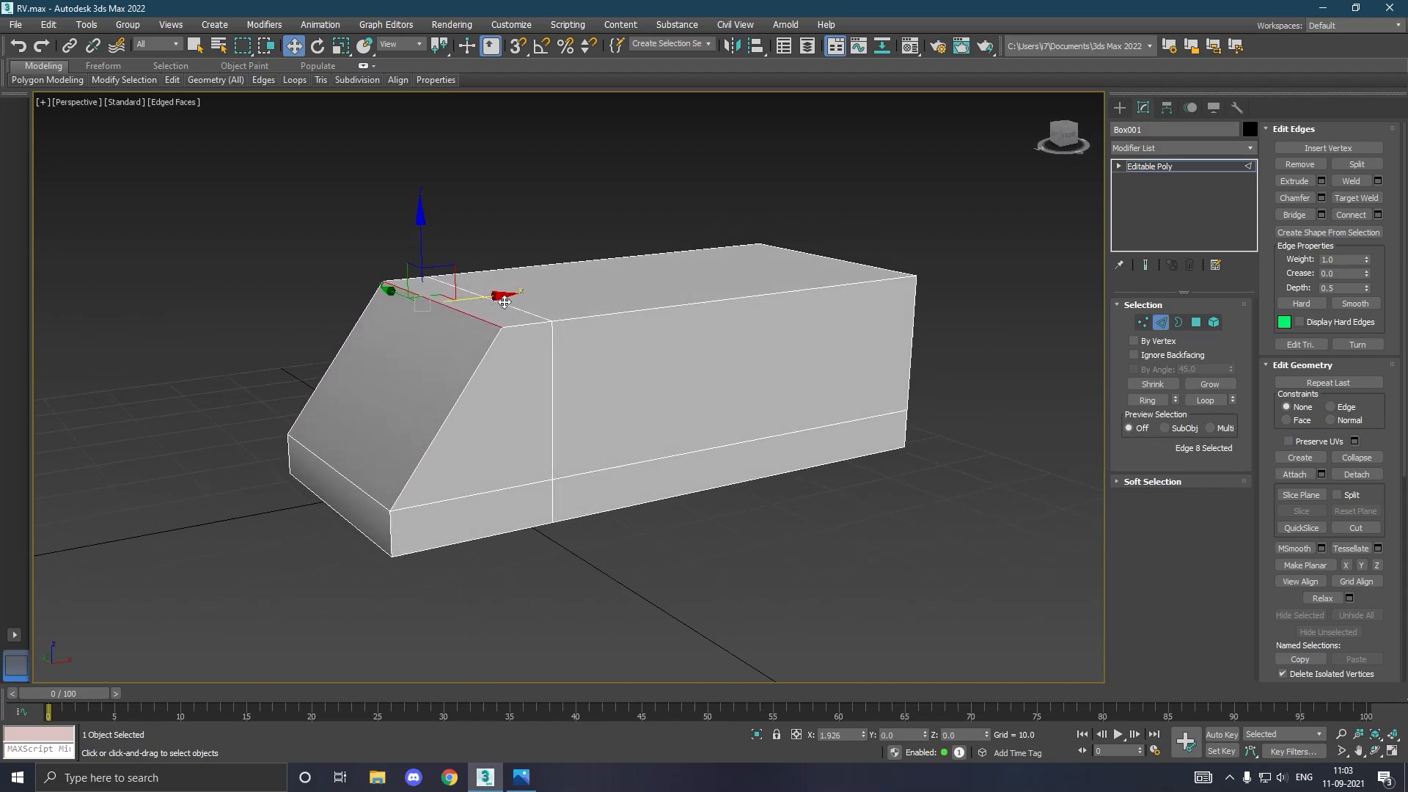
# Select the long roof edges, sloped windshield edges and lower front corner edges on both sides of the body.
pyautogui.moveTo(540, 315)
pyautogui.keyDown('alt'); pyautogui.mouseDown(button='middle')
pyautogui.moveTo(448, 314)
pyautogui.moveTo(558, 312)
pyautogui.mouseUp(button='middle'); pyautogui.keyUp('alt')
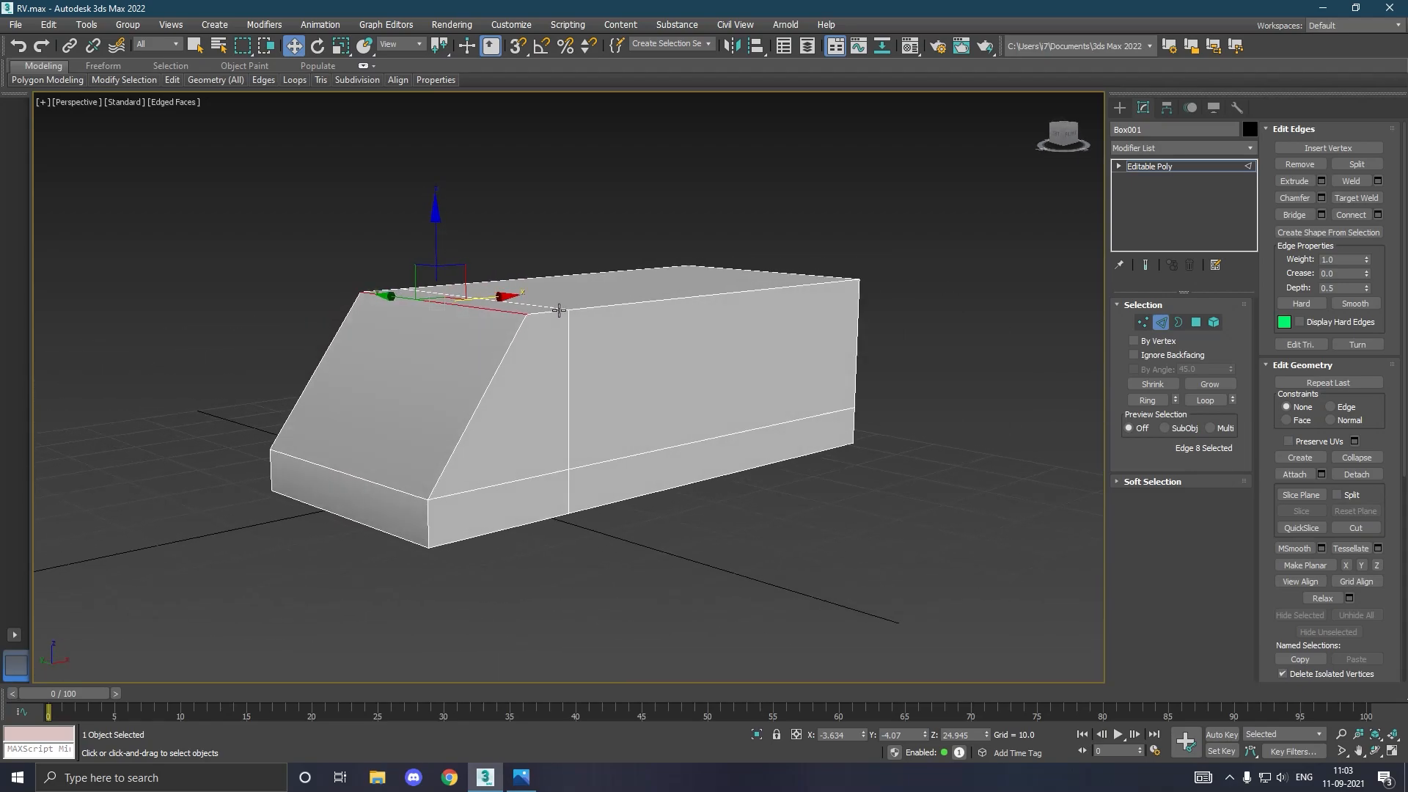
pyautogui.doubleClick(488, 401)
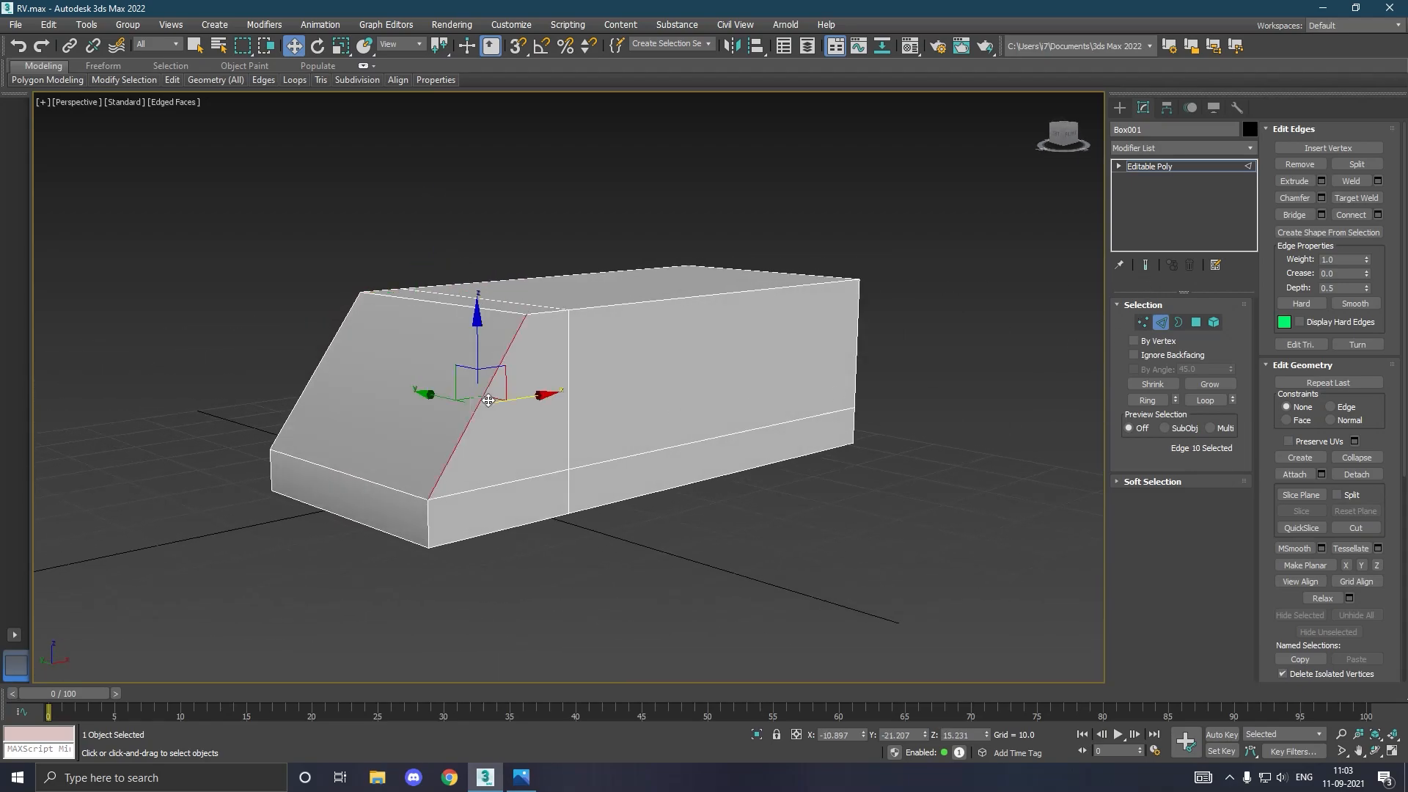
pyautogui.keyDown('ctrl'); pyautogui.doubleClick(549, 316); pyautogui.keyUp('ctrl')
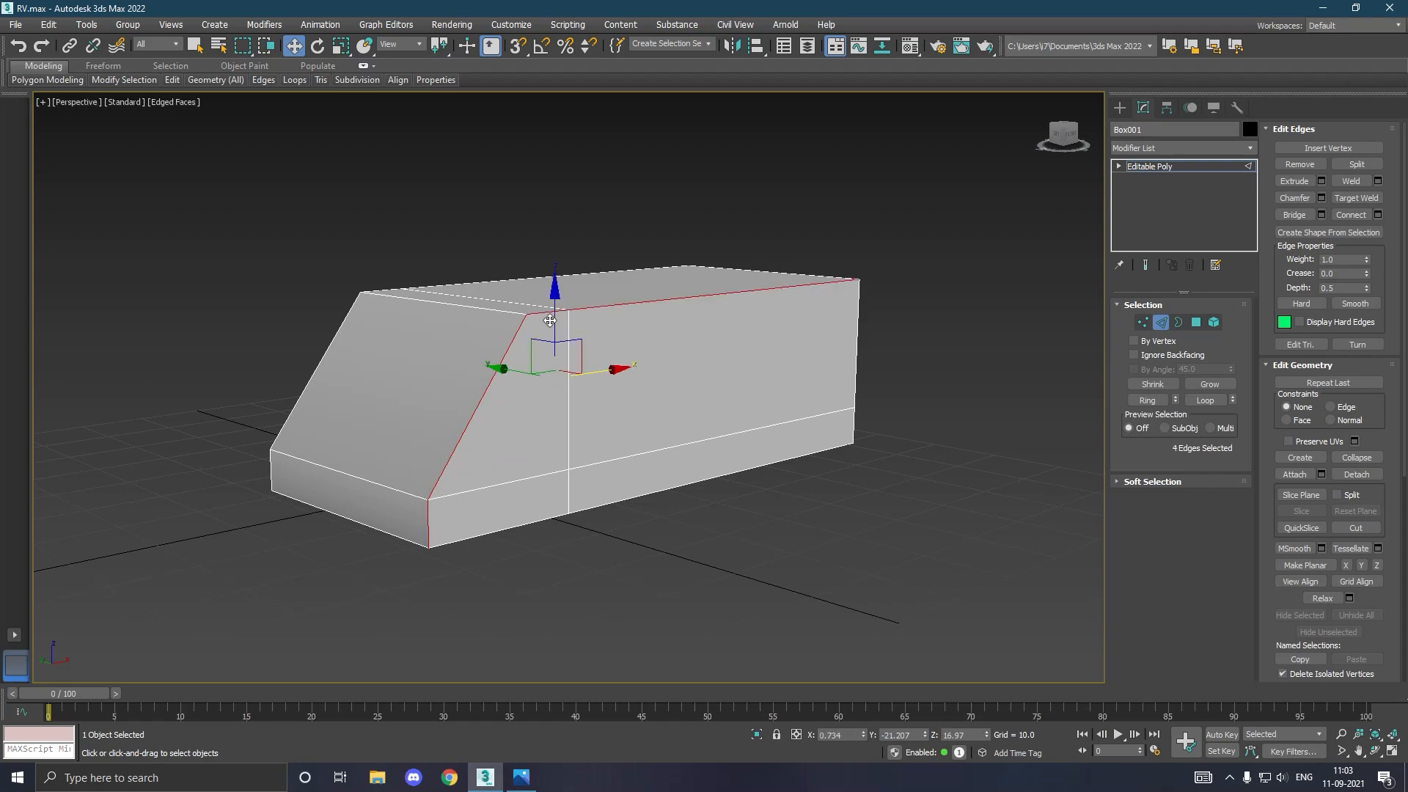
pyautogui.keyDown('ctrl'); pyautogui.doubleClick(338, 345); pyautogui.keyUp('ctrl')
pyautogui.keyDown('ctrl'); pyautogui.click(439, 291); pyautogui.keyUp('ctrl')
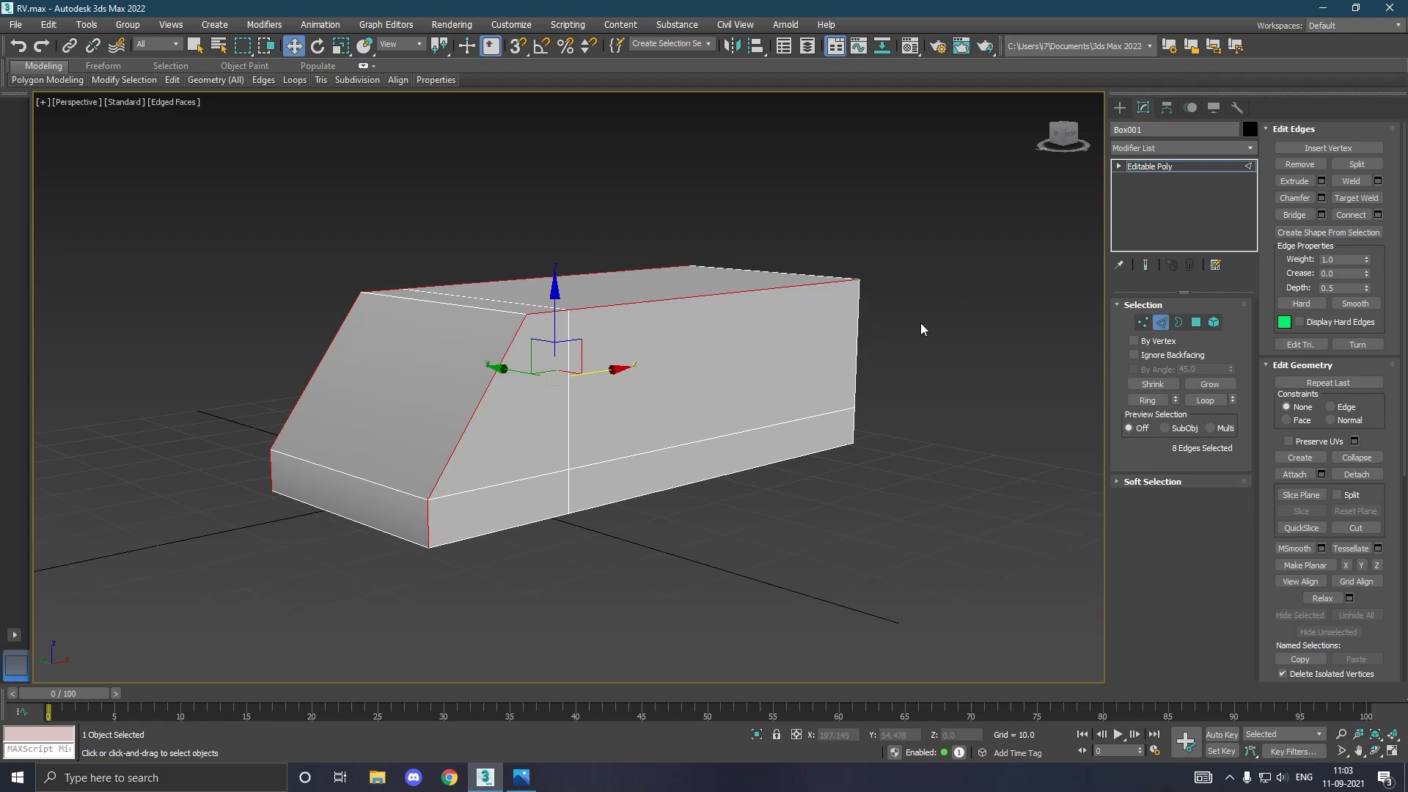
# Return to the whole object and raise the body along Z to about 5.5.
pyautogui.click(1199, 166)
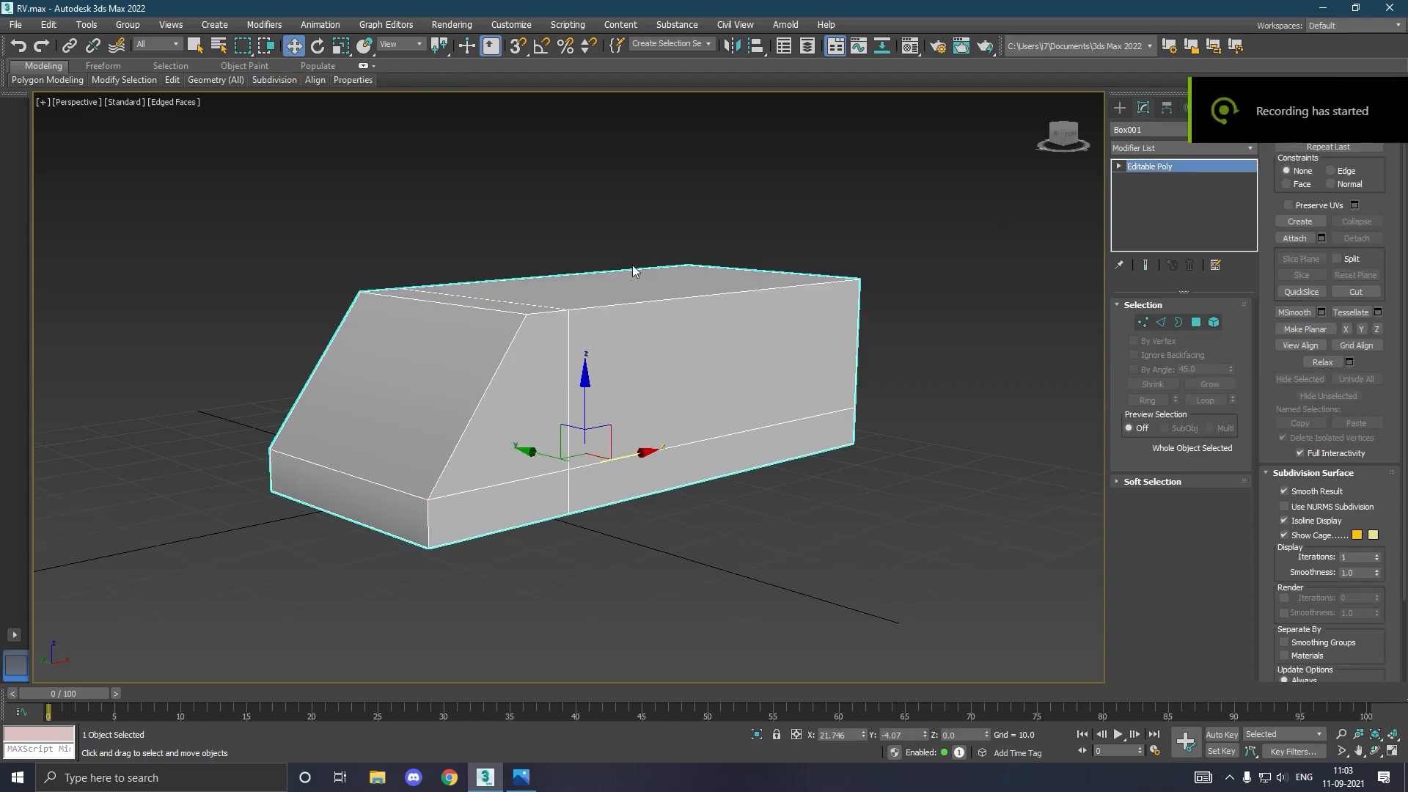
pyautogui.moveTo(590, 406); pyautogui.dragTo(586, 369)
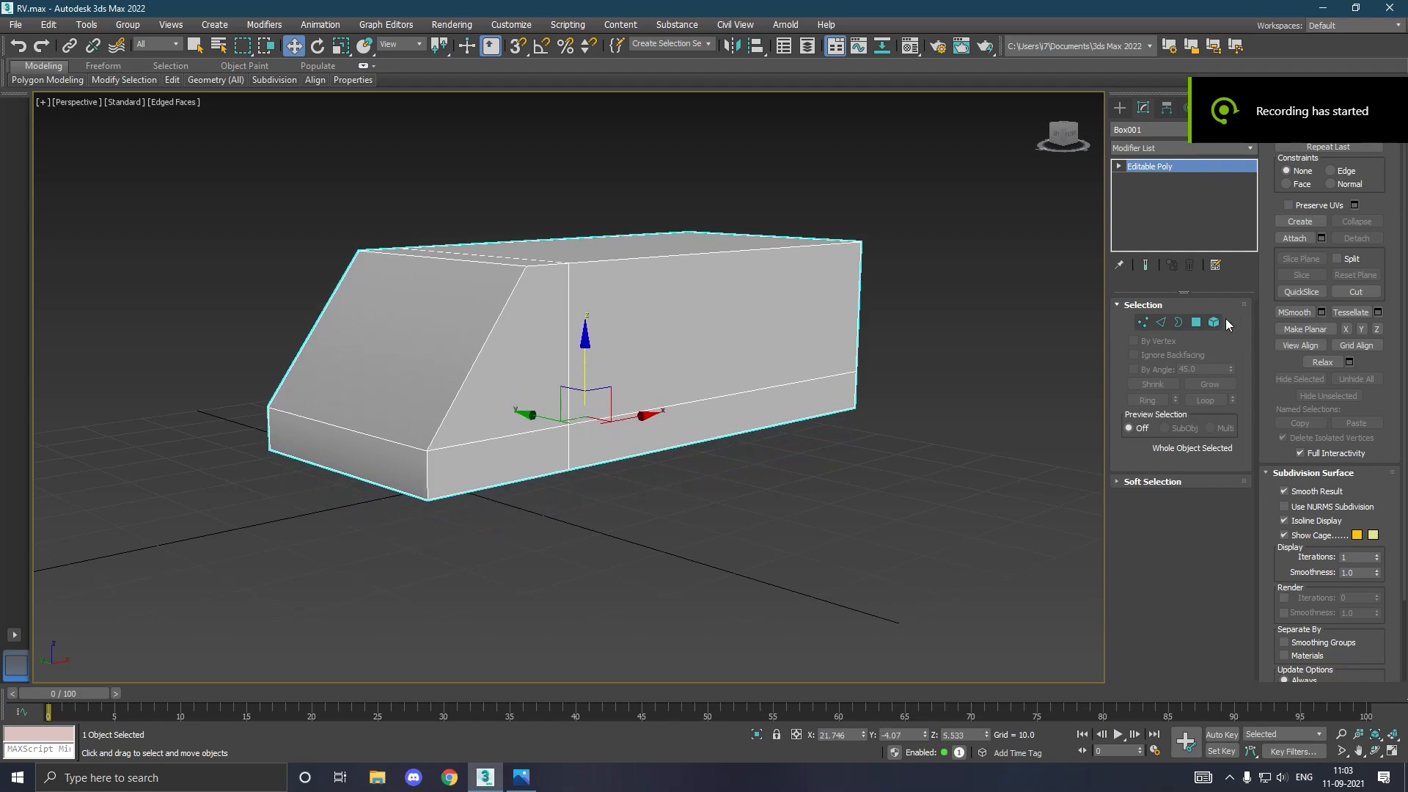
# In polygon mode, select both polygons on the underside of the body.
pyautogui.click(1197, 326)
pyautogui.click(686, 383)
pyautogui.keyDown('alt'); pyautogui.moveTo(685, 387); pyautogui.dragTo(634, 424, button='middle'); pyautogui.keyUp('alt')
pyautogui.click(530, 396)
pyautogui.keyDown('ctrl'); pyautogui.click(530, 397); pyautogui.keyUp('ctrl')
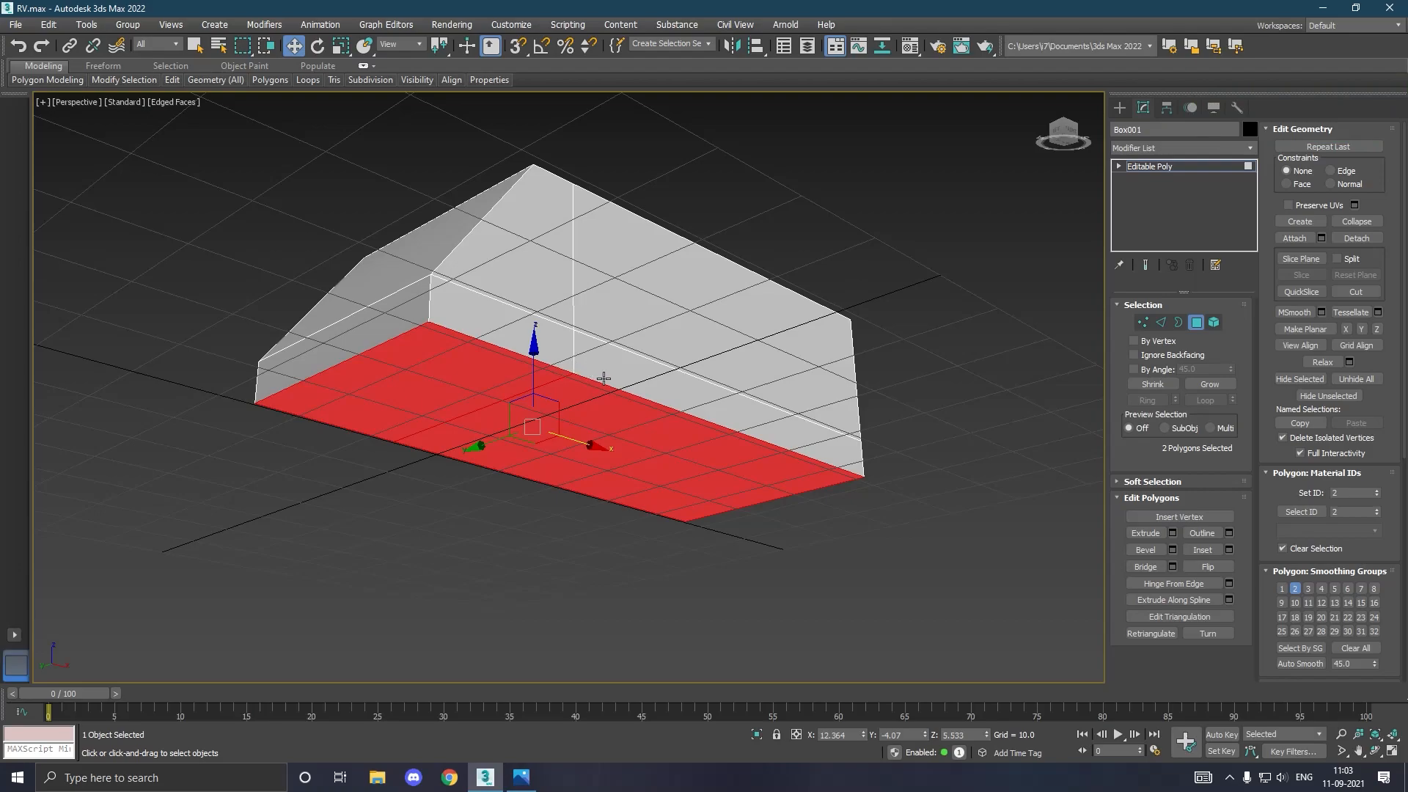
# In edge mode, move the bottom front edge back along X by about 2.0 so the lower front face slopes inward.
pyautogui.keyDown('alt'); pyautogui.moveTo(551, 366); pyautogui.dragTo(566, 393, button='middle'); pyautogui.keyUp('alt')
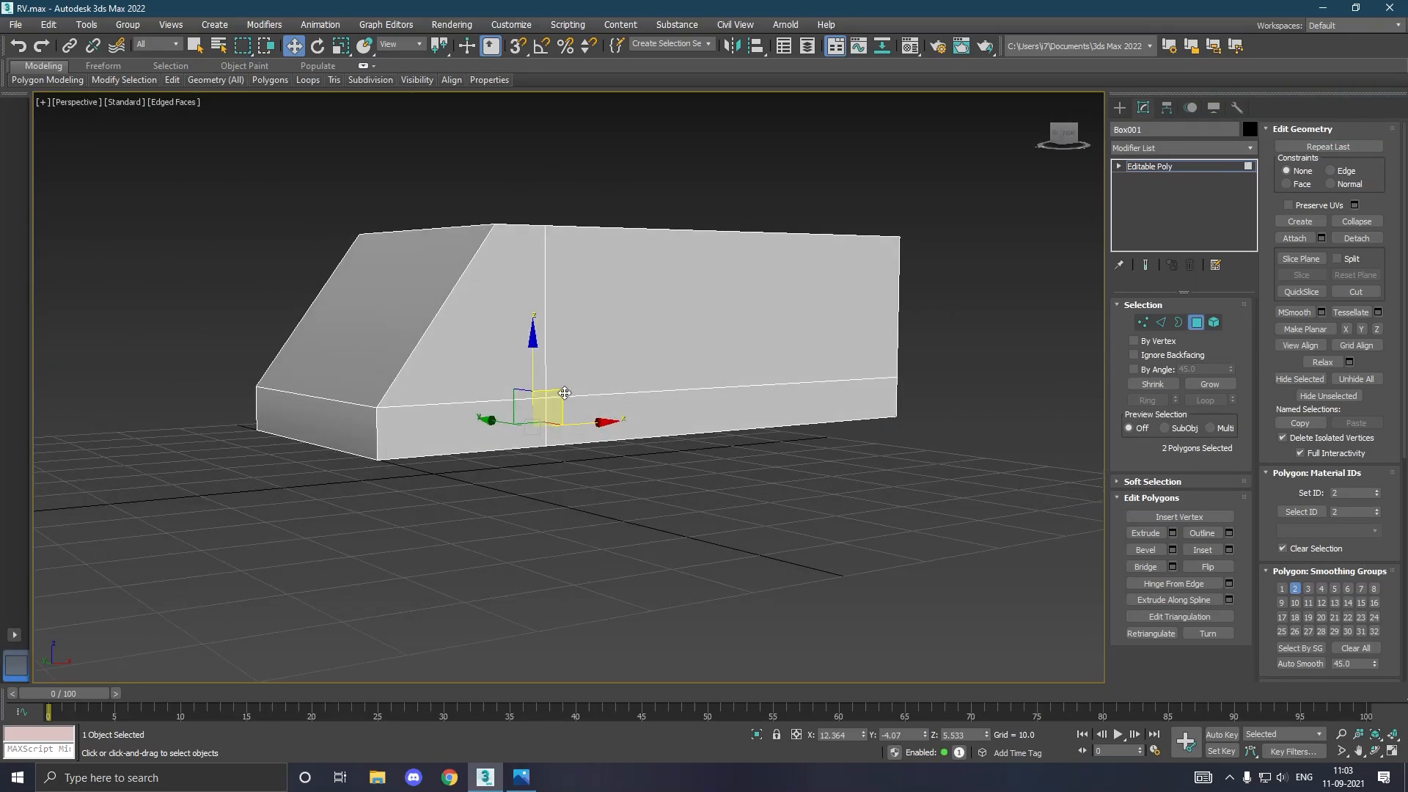
pyautogui.keyDown('ctrl'); pyautogui.click(1161, 322); pyautogui.keyUp('ctrl')
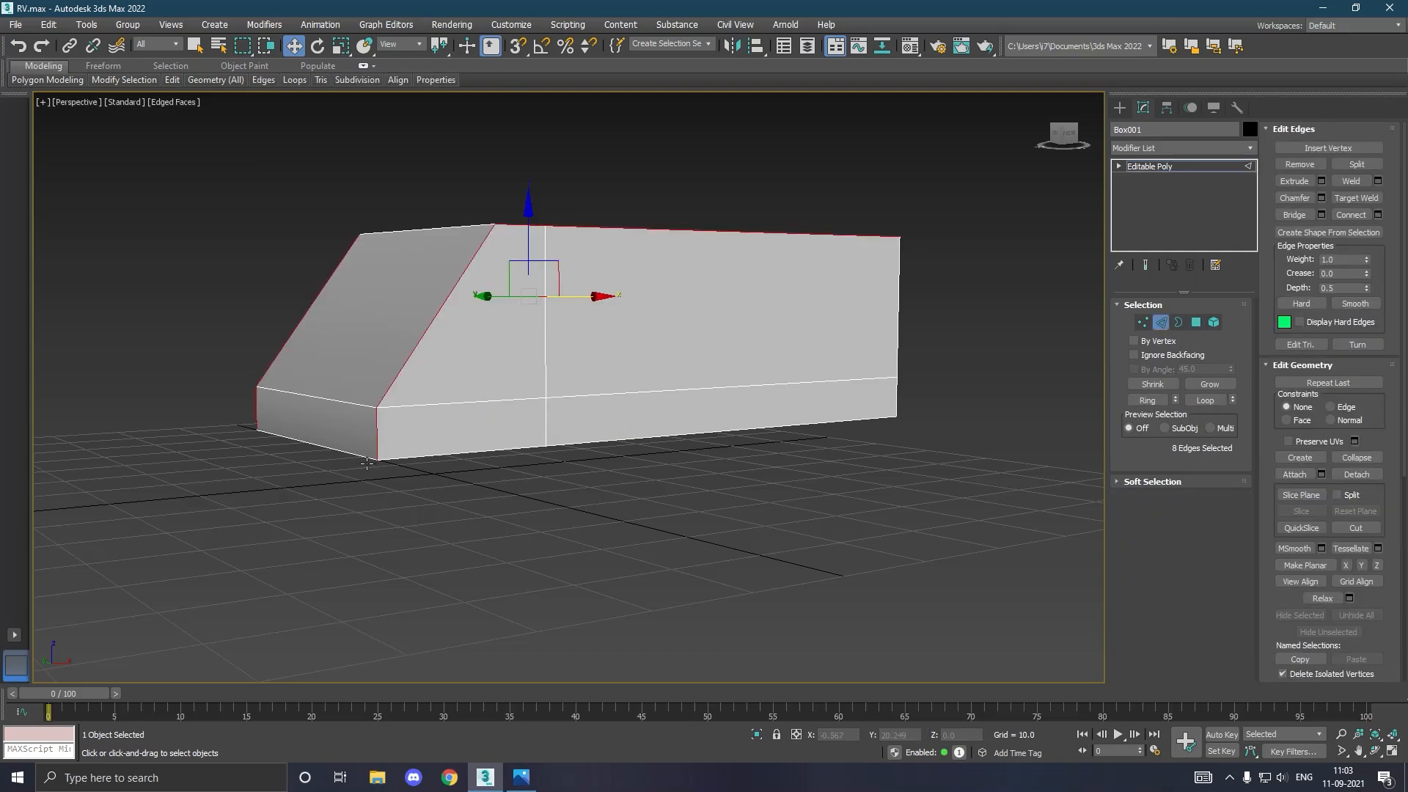
pyautogui.click(367, 463)
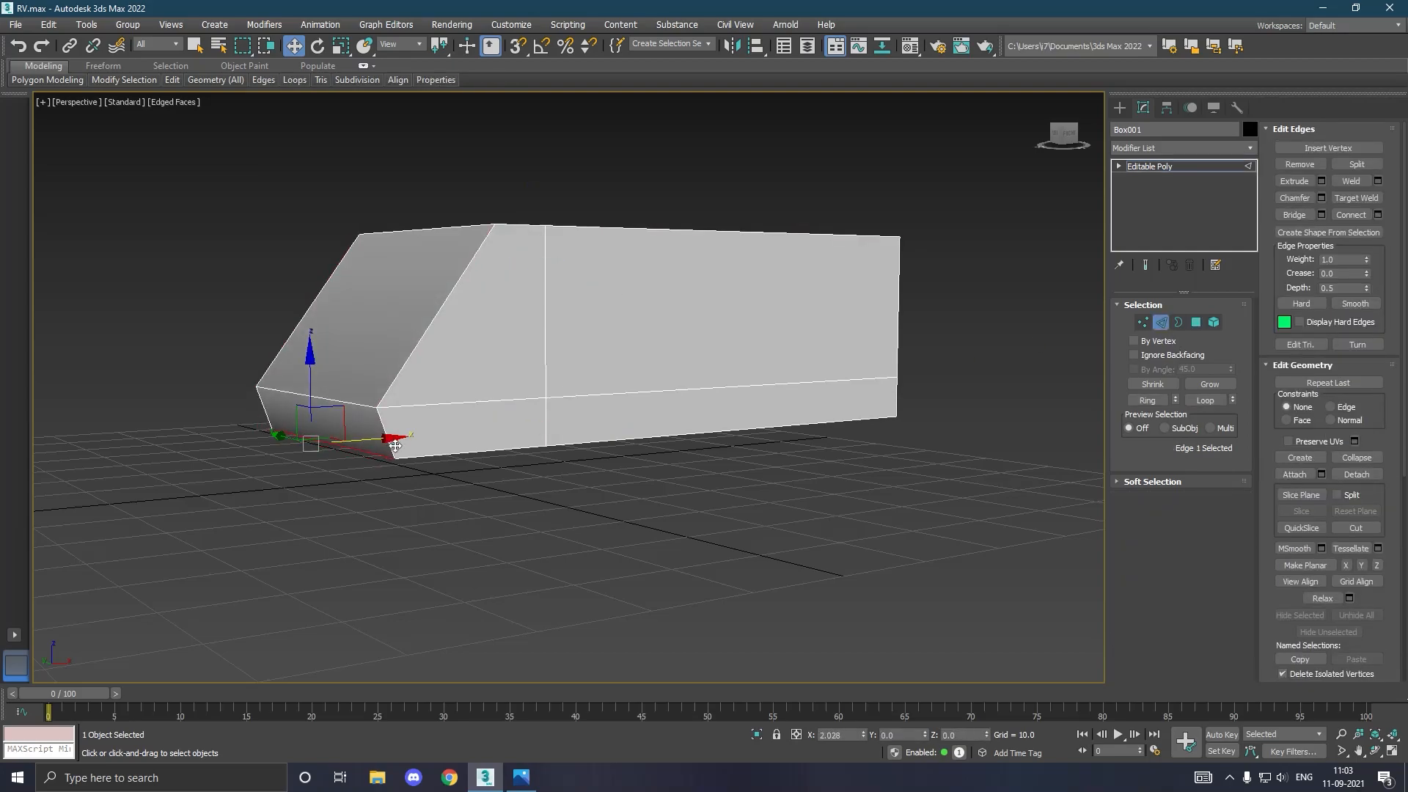
pyautogui.keyDown('alt'); pyautogui.moveTo(842, 436); pyautogui.dragTo(795, 423, button='middle'); pyautogui.keyUp('alt')
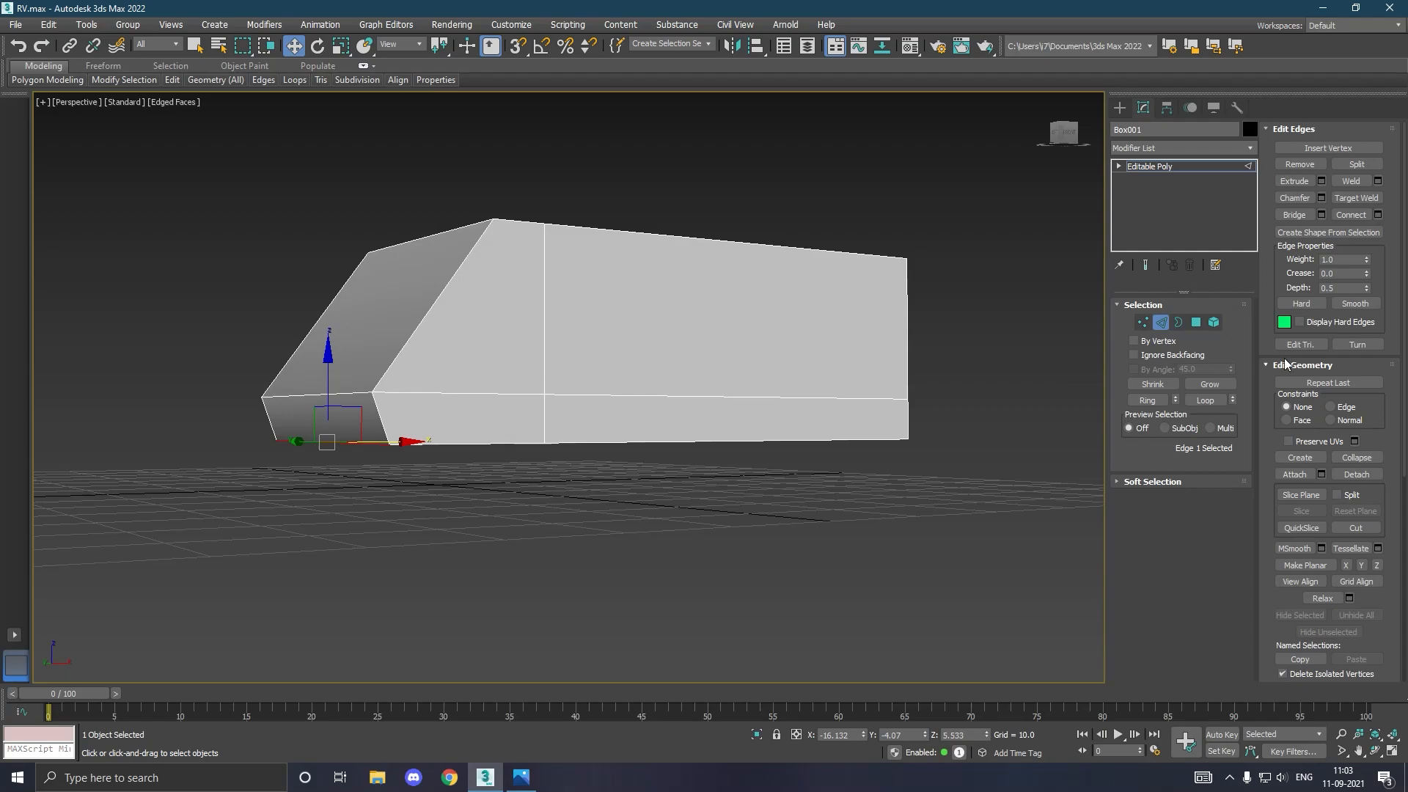
pyautogui.click(1196, 322)
pyautogui.keyDown('alt'); pyautogui.moveTo(566, 450); pyautogui.dragTo(566, 436, button='middle'); pyautogui.keyUp('alt')
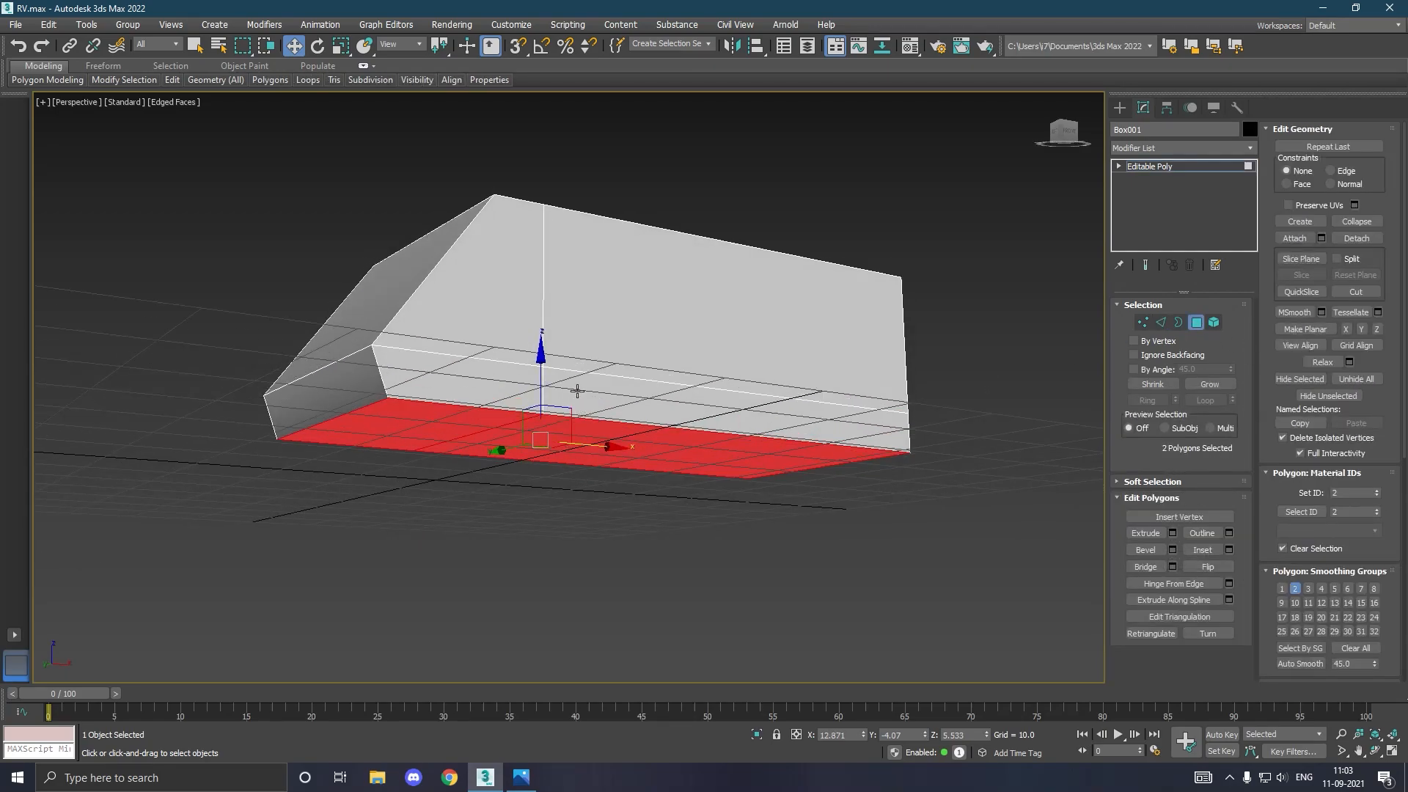
pyautogui.click(1172, 533)
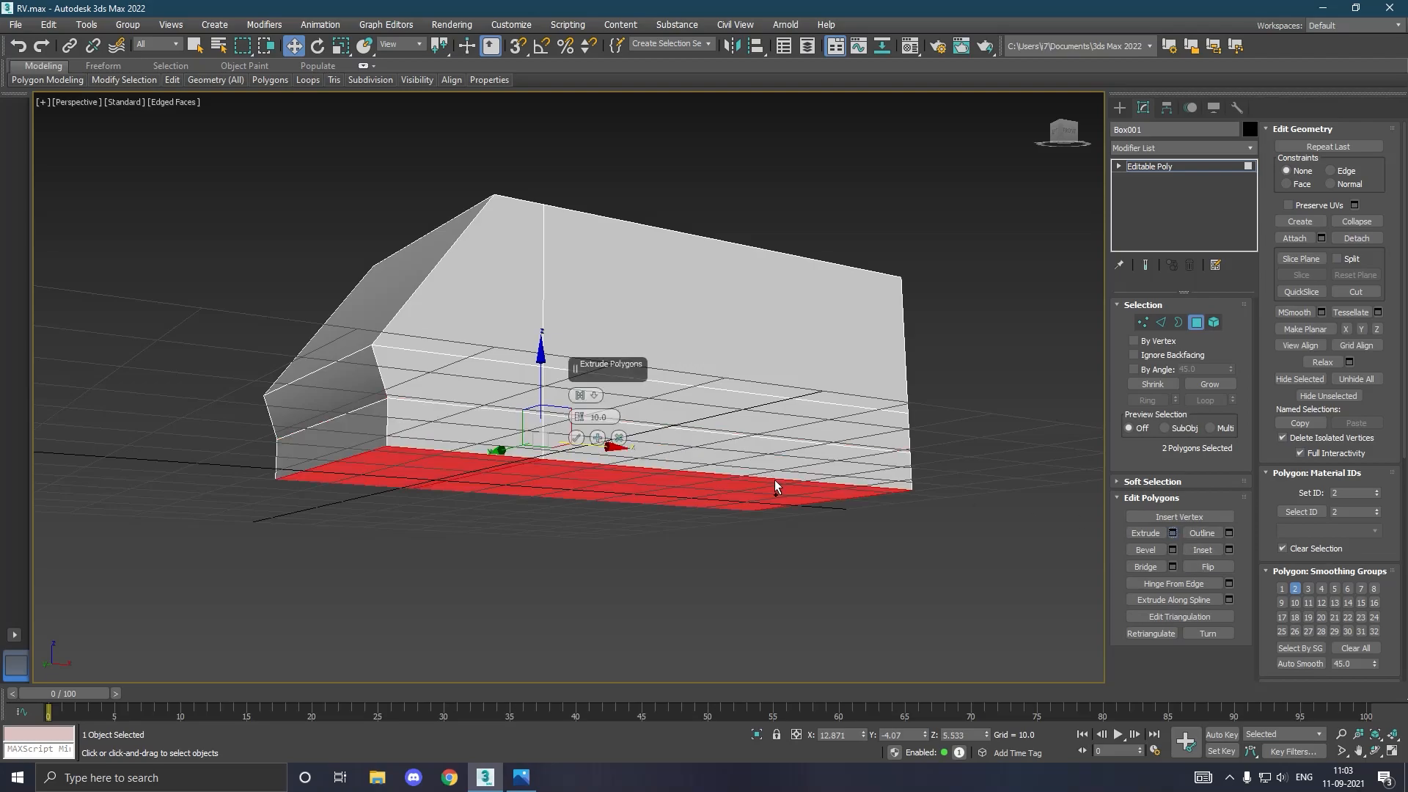
pyautogui.keyDown('alt'); pyautogui.moveTo(776, 502); pyautogui.dragTo(762, 499, button='middle'); pyautogui.keyUp('alt')
pyautogui.moveTo(590, 423); pyautogui.dragTo(597, 453)
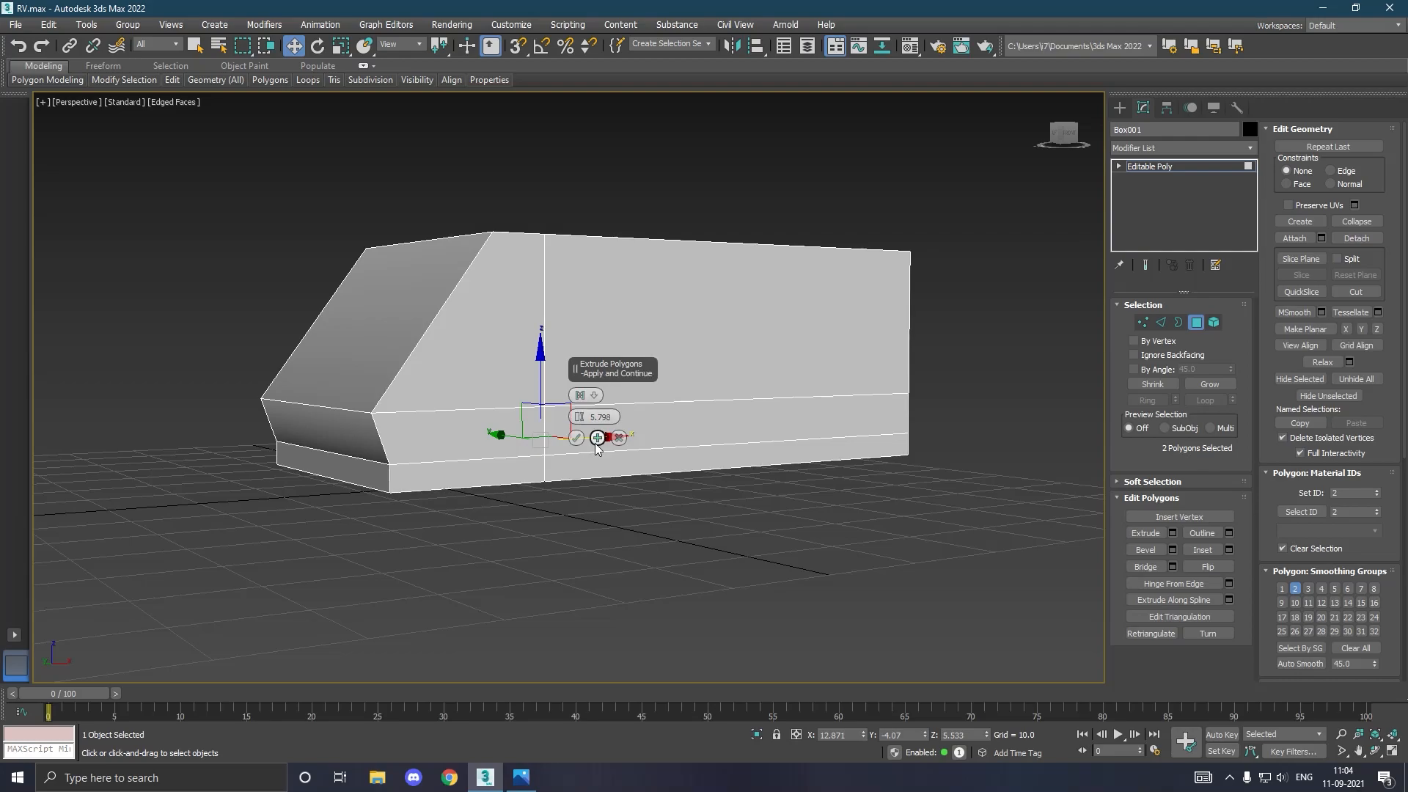
pyautogui.click(620, 437)
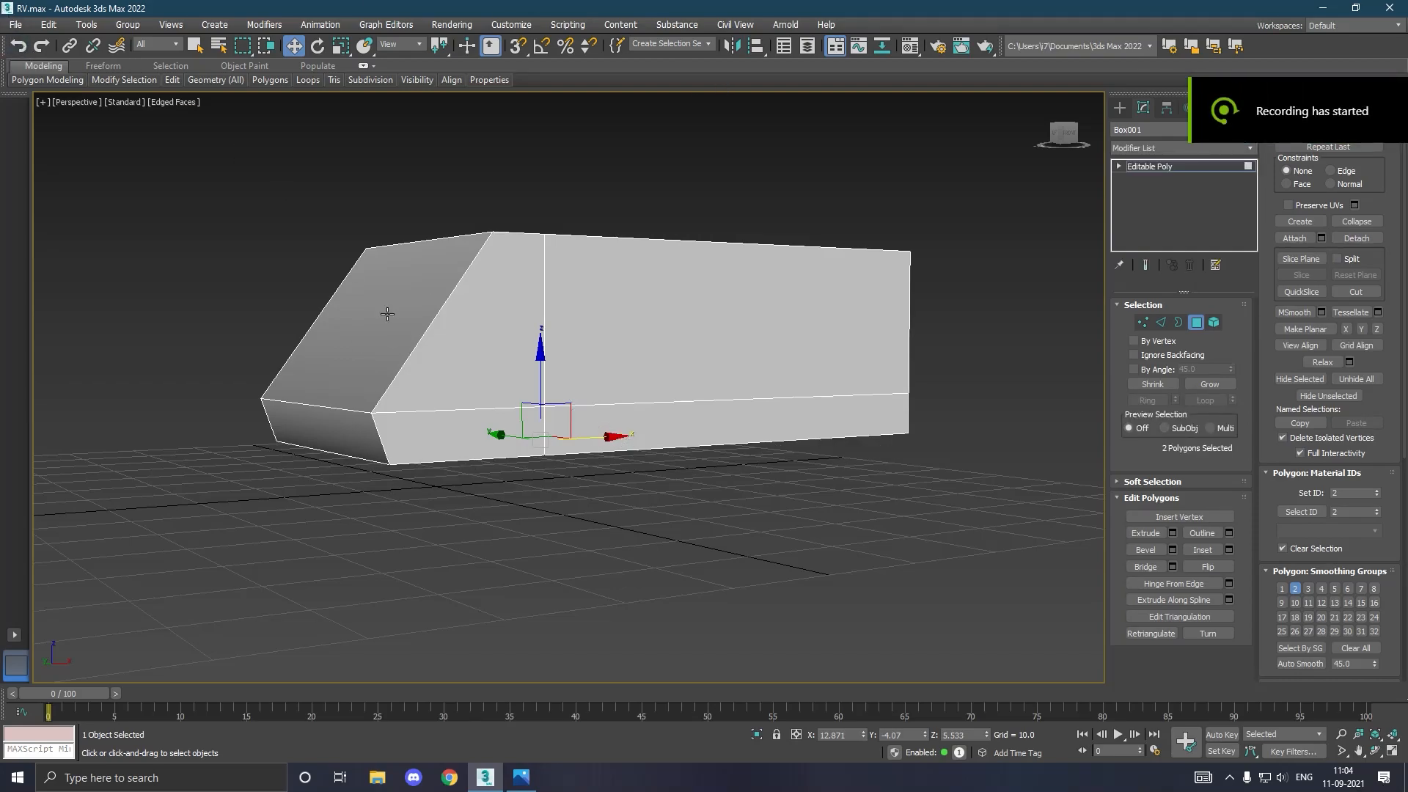
pyautogui.click(19, 47)
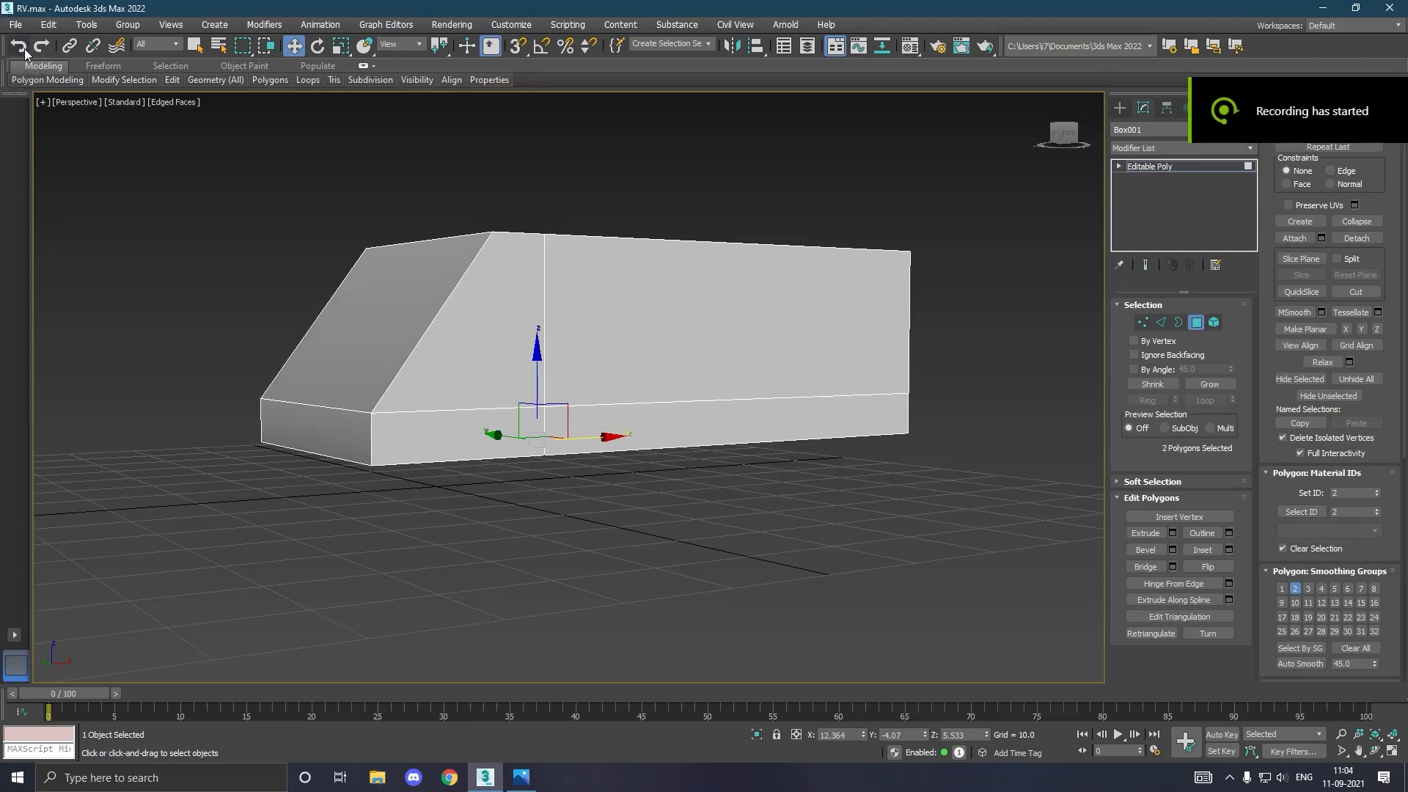
pyautogui.click(42, 47)
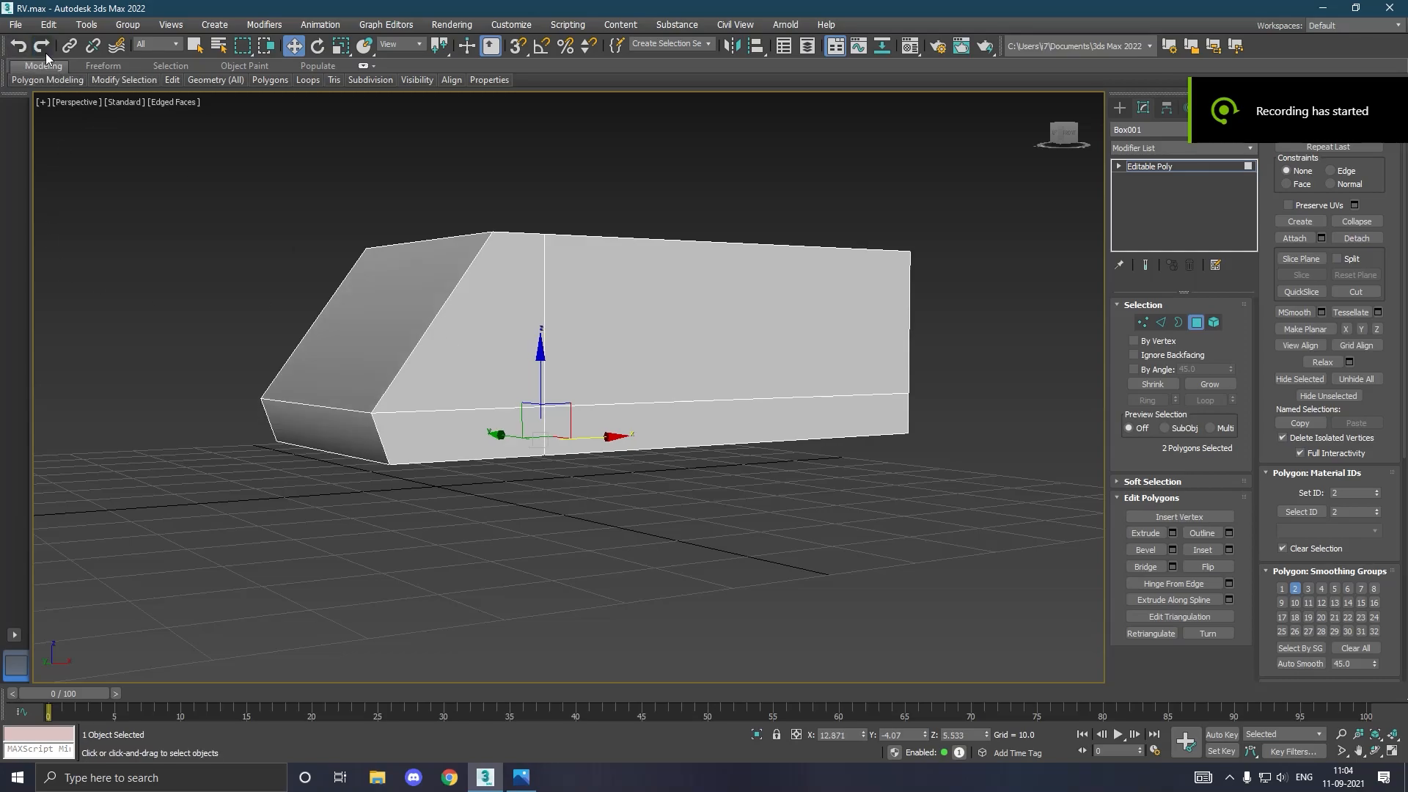
# Extrude the two underside polygons of the body down to about Z 2.5.
pyautogui.keyDown('alt'); pyautogui.moveTo(735, 443); pyautogui.dragTo(1000, 449, button='middle'); pyautogui.keyUp('alt')
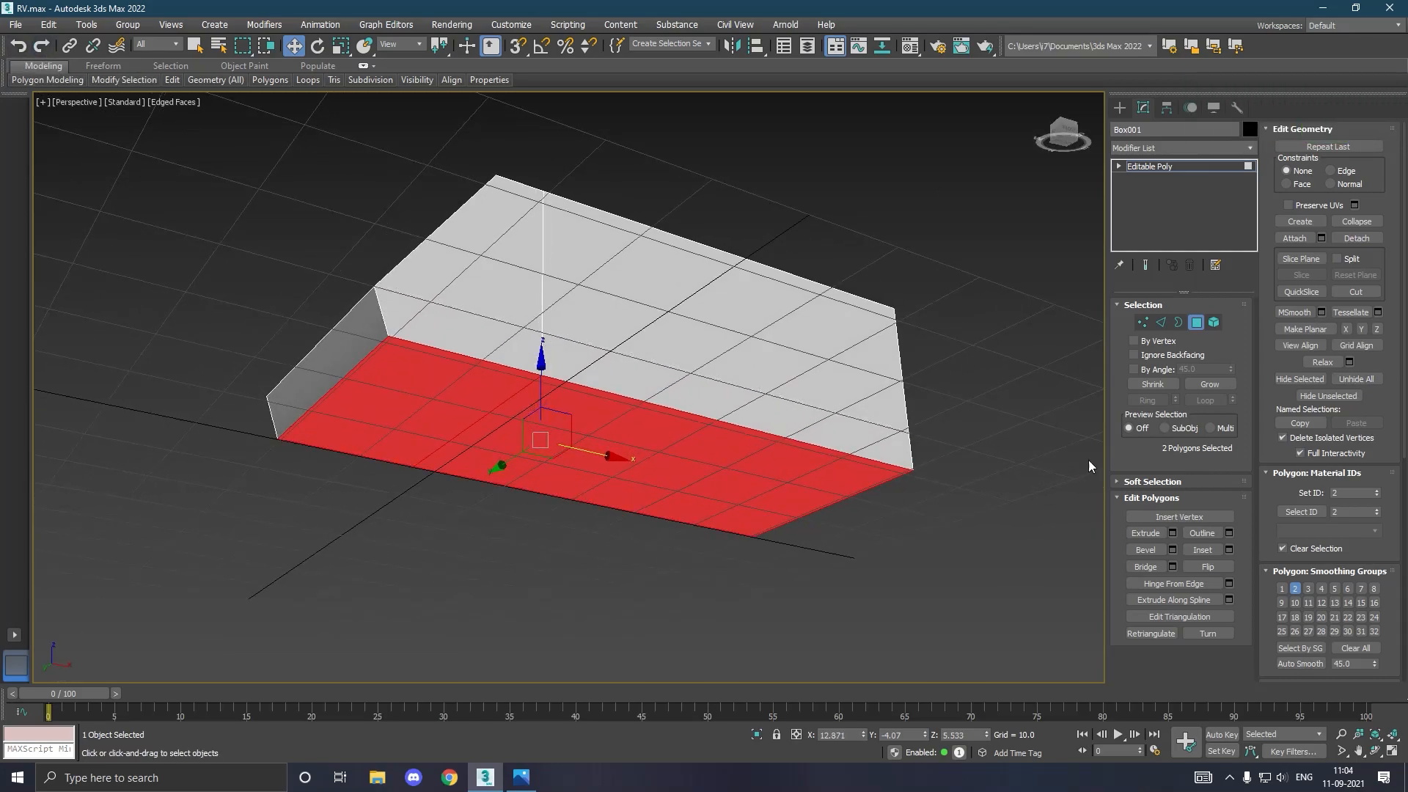
pyautogui.click(1172, 533)
pyautogui.keyDown('alt'); pyautogui.moveTo(809, 494); pyautogui.dragTo(667, 535, button='middle'); pyautogui.keyUp('alt')
pyautogui.click(576, 438)
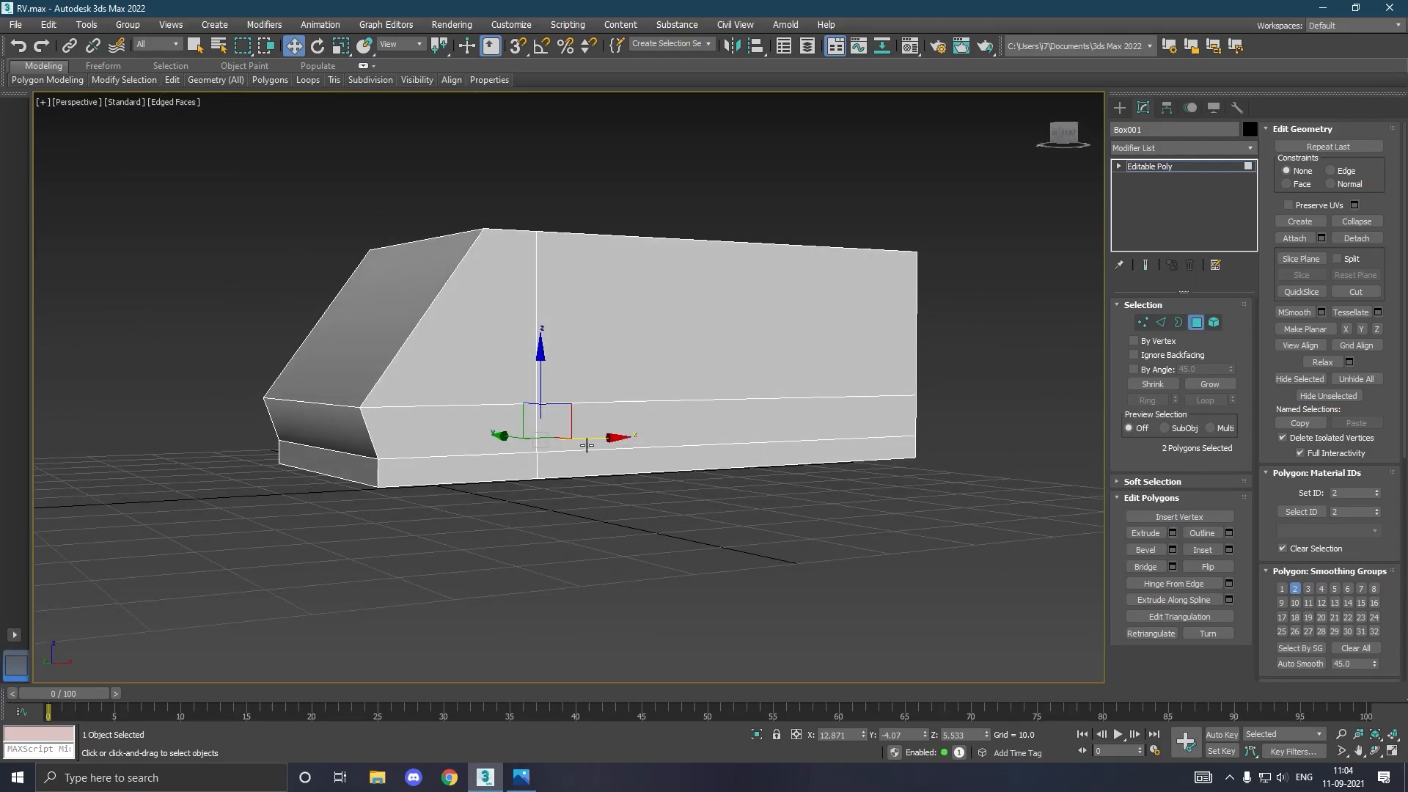
# Move the front bottom edge of the extruded base back along X to about -12.2.
pyautogui.click(1161, 322)
pyautogui.click(394, 477)
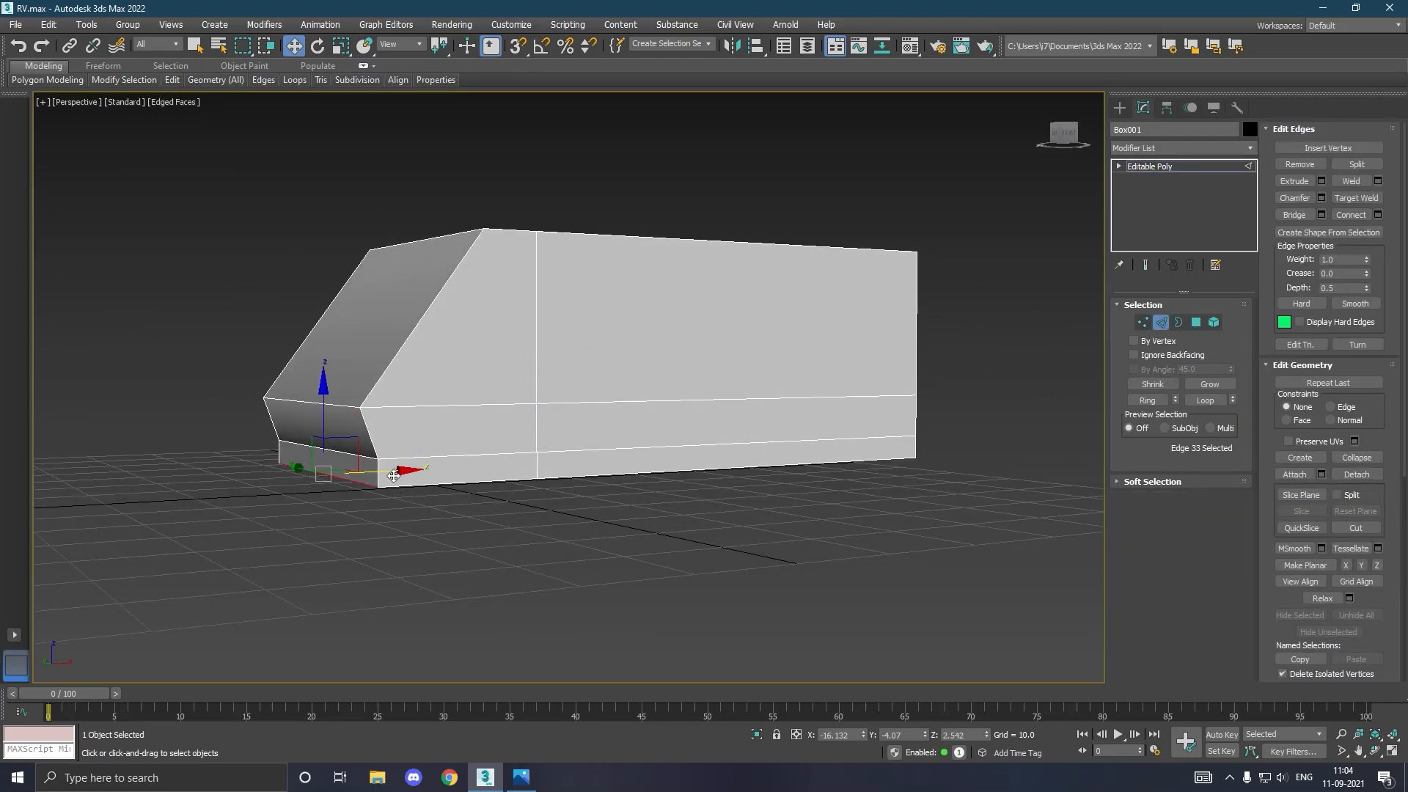
pyautogui.moveTo(405, 477)
pyautogui.mouseDown()
pyautogui.moveTo(443, 469)
pyautogui.moveTo(431, 471)
pyautogui.mouseUp()
pyautogui.keyDown('alt'); pyautogui.moveTo(424, 503); pyautogui.dragTo(380, 480, button='middle'); pyautogui.keyUp('alt')
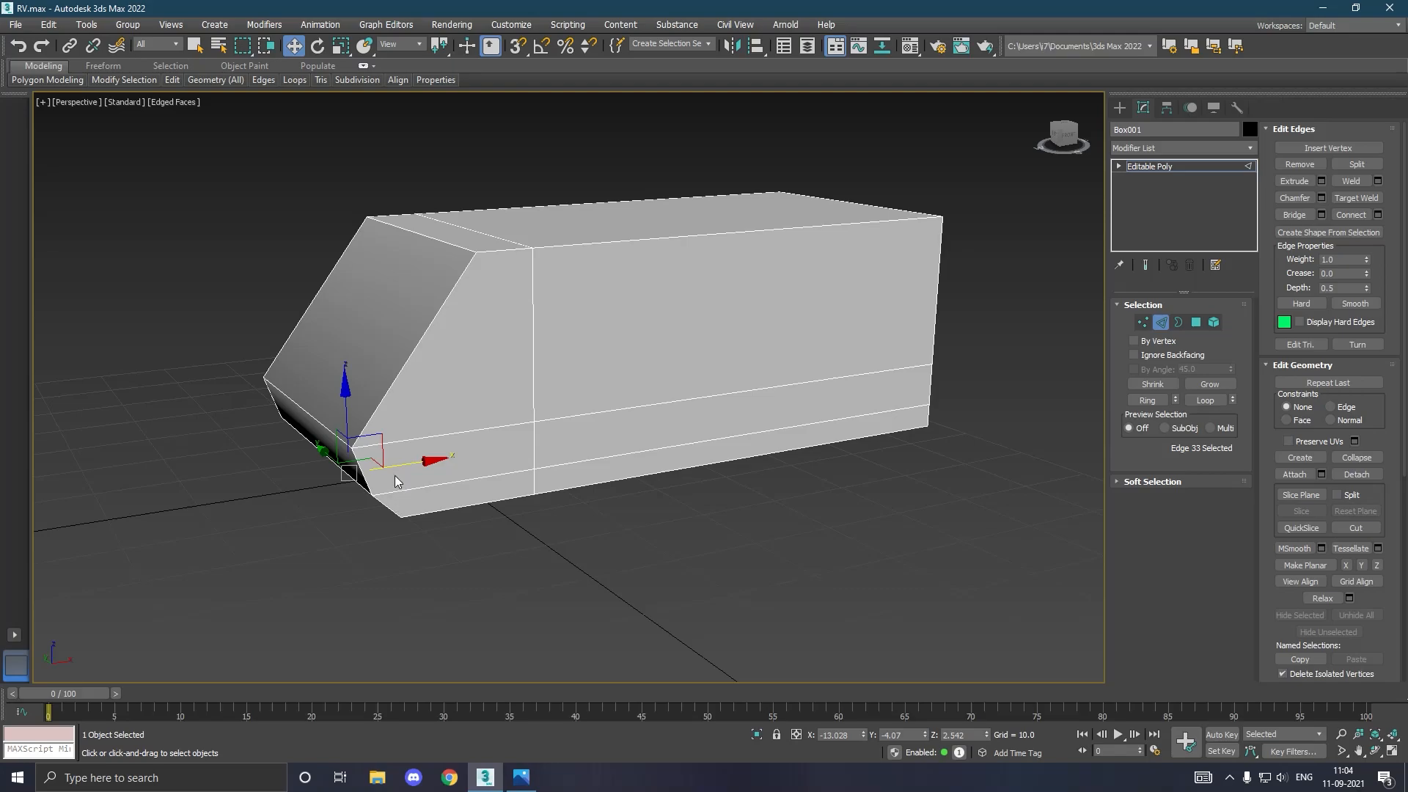
pyautogui.scroll(3, 397, 477)
pyautogui.scroll(1, 409, 477)
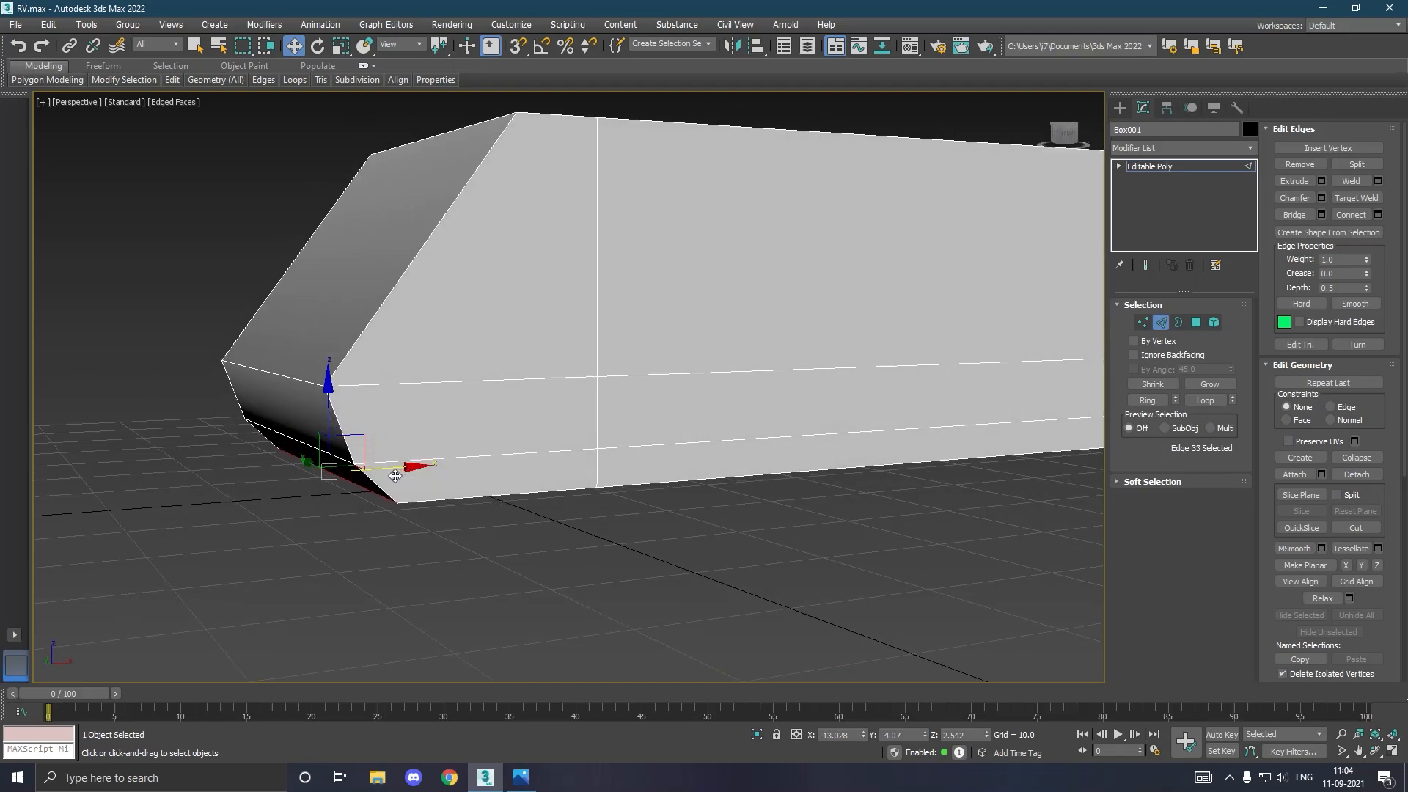
pyautogui.moveTo(393, 477); pyautogui.dragTo(415, 466)
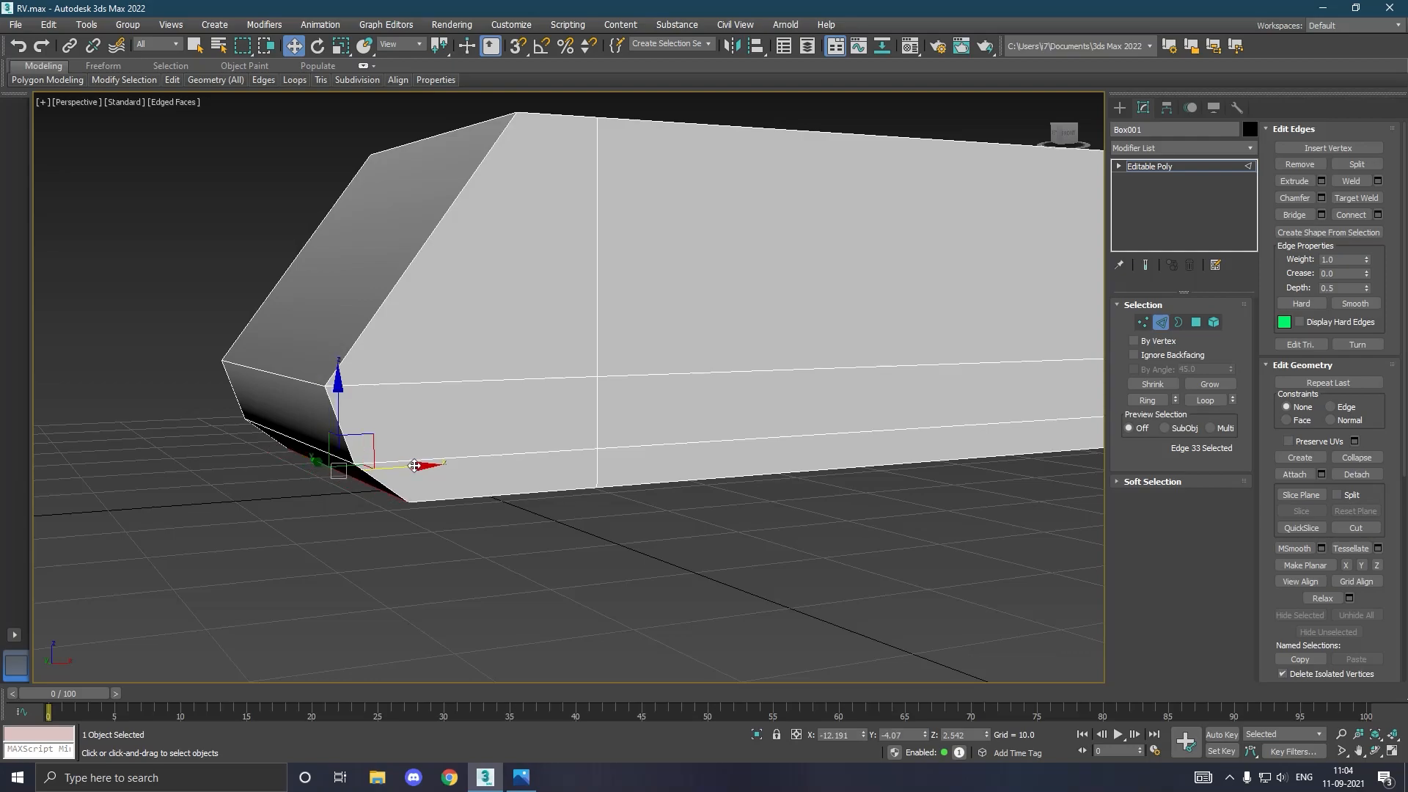
pyautogui.scroll(-4, 415, 466)
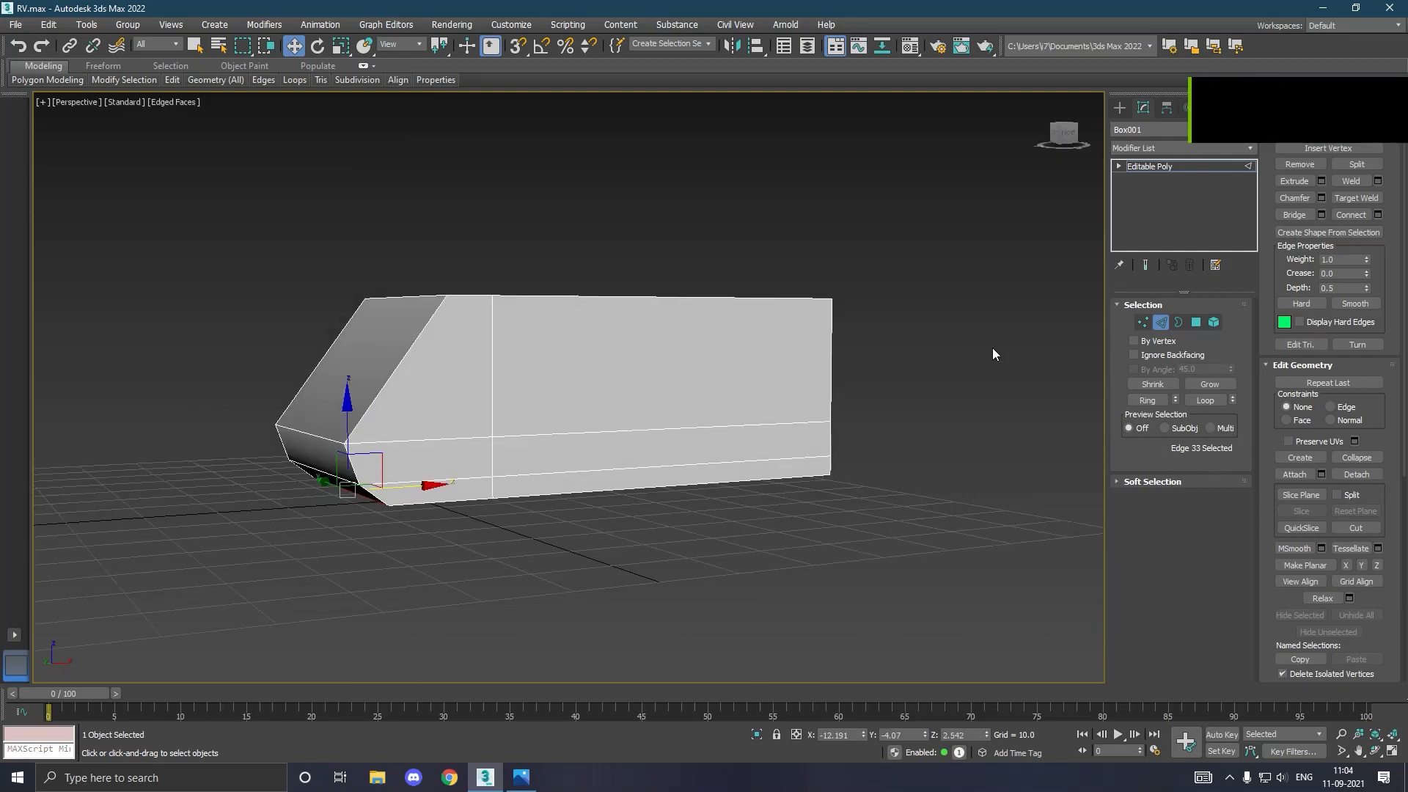
# In the front view, select the roof and middle-row vertices and raise them together to about Z 22.4.
pyautogui.click(1143, 322)
pyautogui.press('f')
pyautogui.scroll(4, 560, 282)
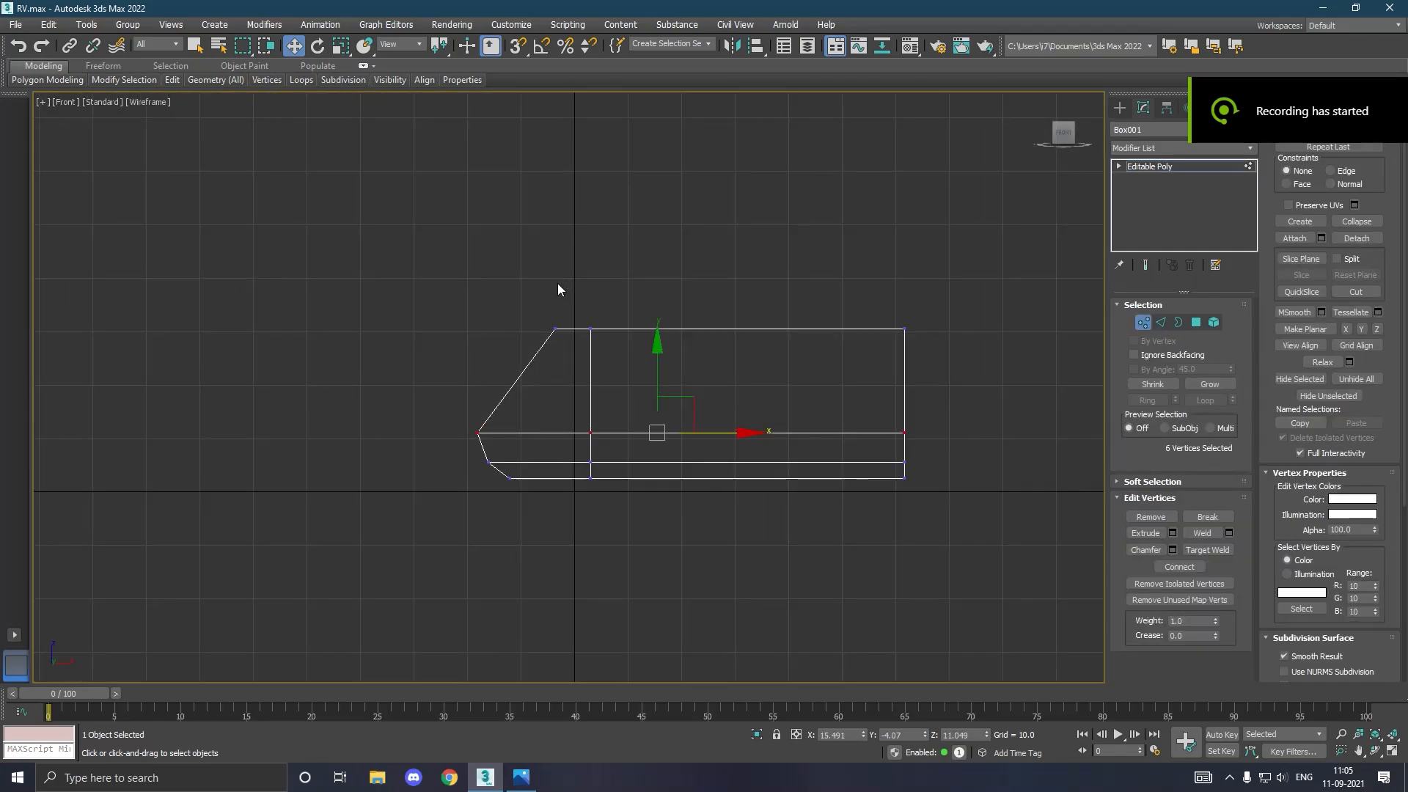
pyautogui.moveTo(896, 398); pyautogui.dragTo(954, 448)
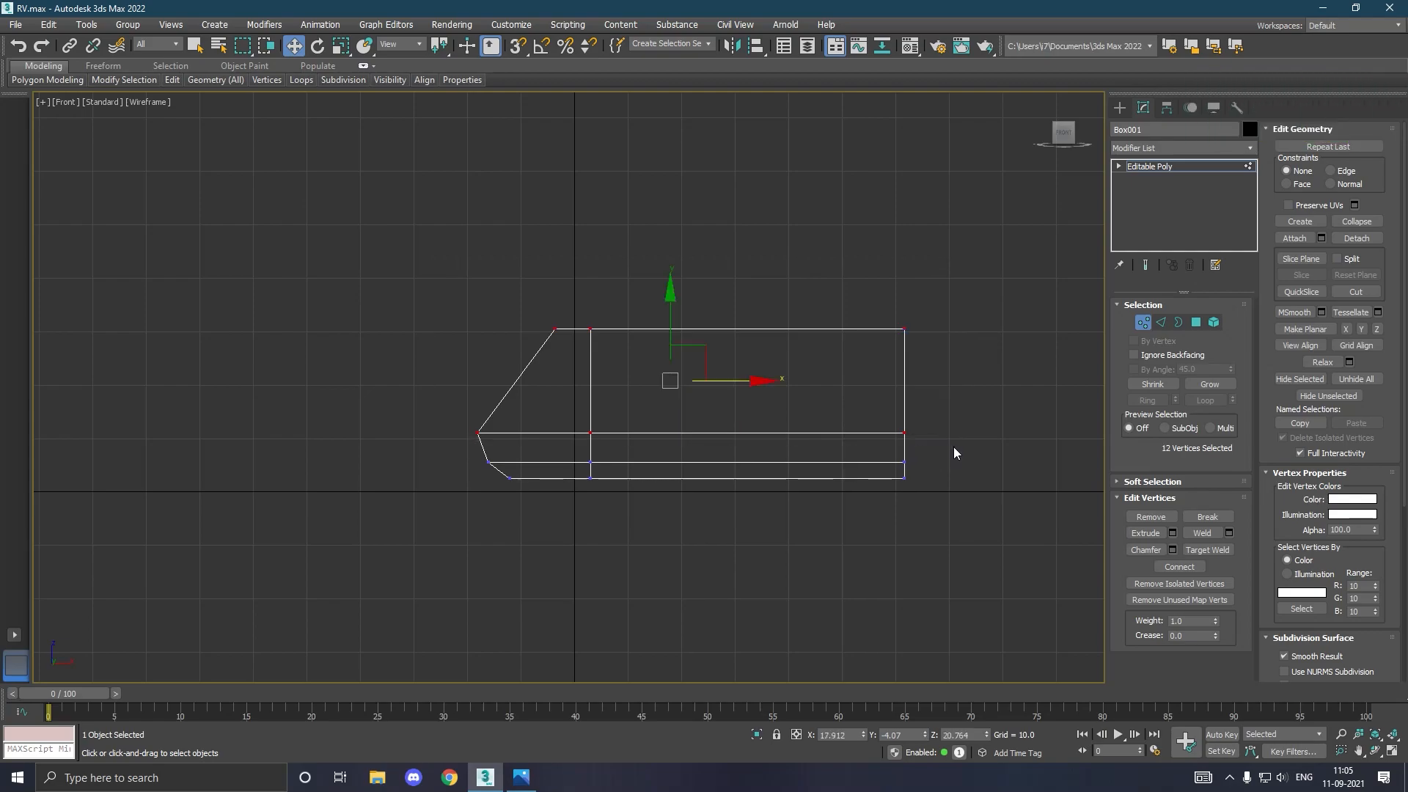
pyautogui.moveTo(676, 314)
pyautogui.mouseDown()
pyautogui.moveTo(675, 299)
pyautogui.moveTo(682, 308)
pyautogui.mouseUp()
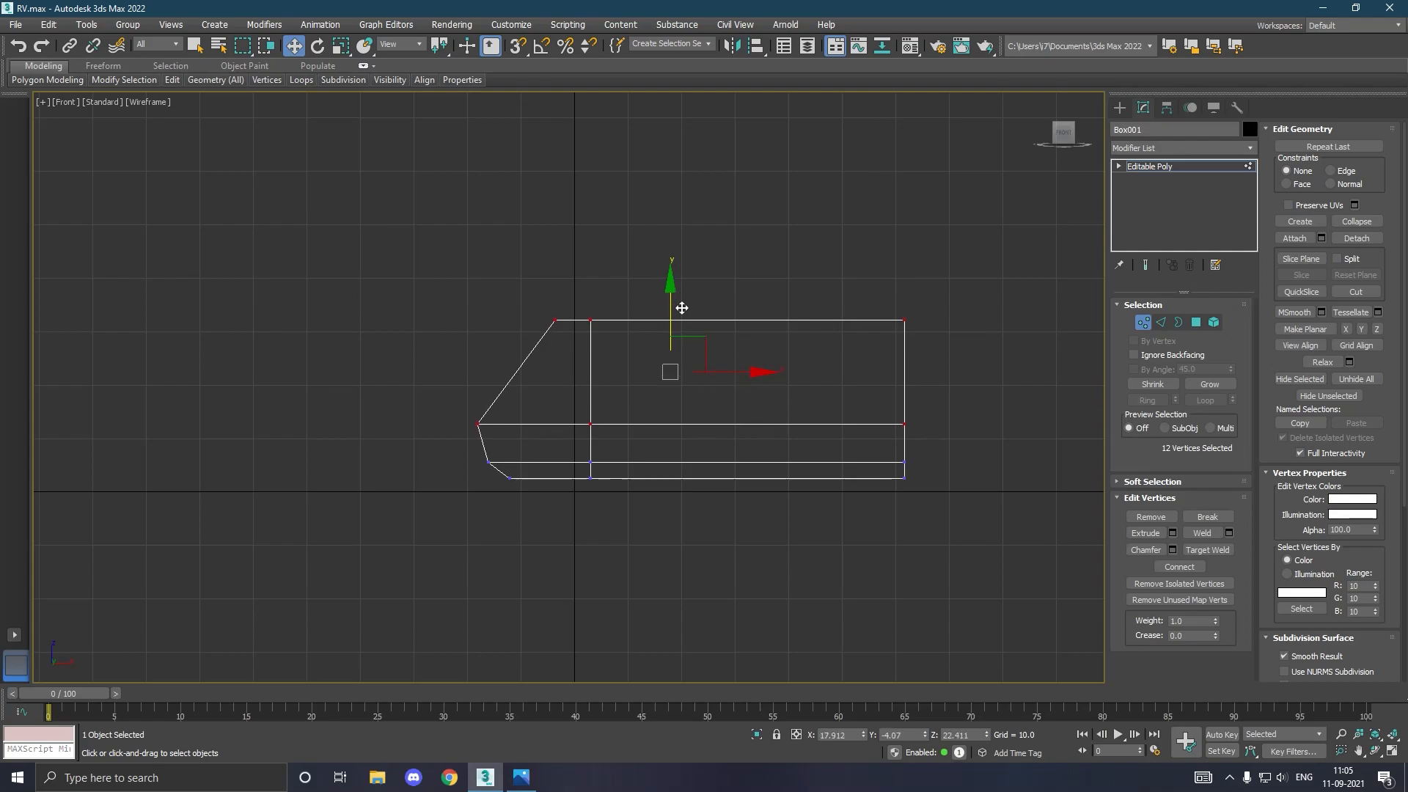
# Select the middle row of vertices in the front view and lower it to about Z 10.7.
pyautogui.press('p')
pyautogui.moveTo(685, 323)
pyautogui.keyDown('alt'); pyautogui.mouseDown(button='middle')
pyautogui.moveTo(717, 333)
pyautogui.moveTo(661, 325)
pyautogui.mouseUp(button='middle'); pyautogui.keyUp('alt')
pyautogui.press('f')
pyautogui.moveTo(444, 392); pyautogui.dragTo(953, 435)
pyautogui.moveTo(667, 367); pyautogui.dragTo(668, 375)
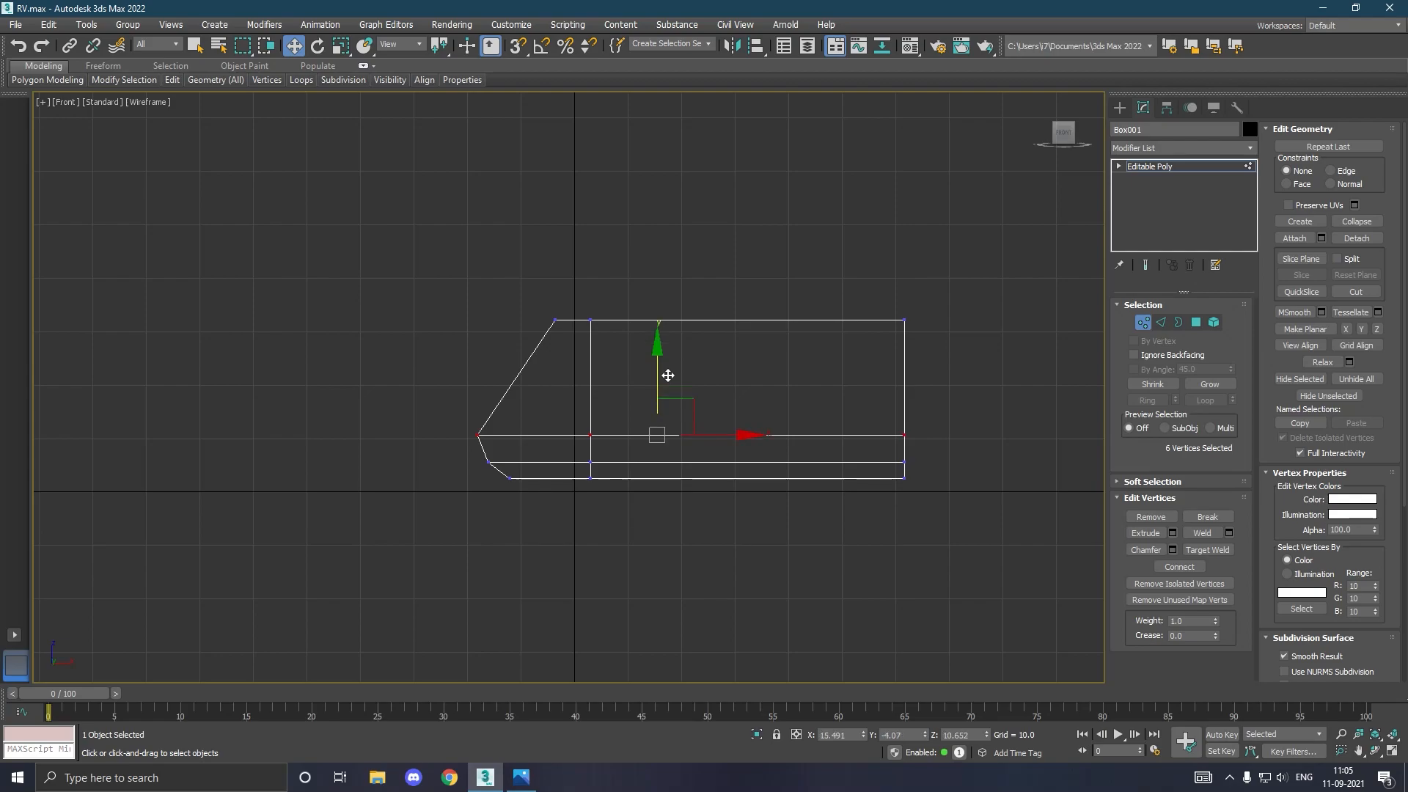
pyautogui.press('p')
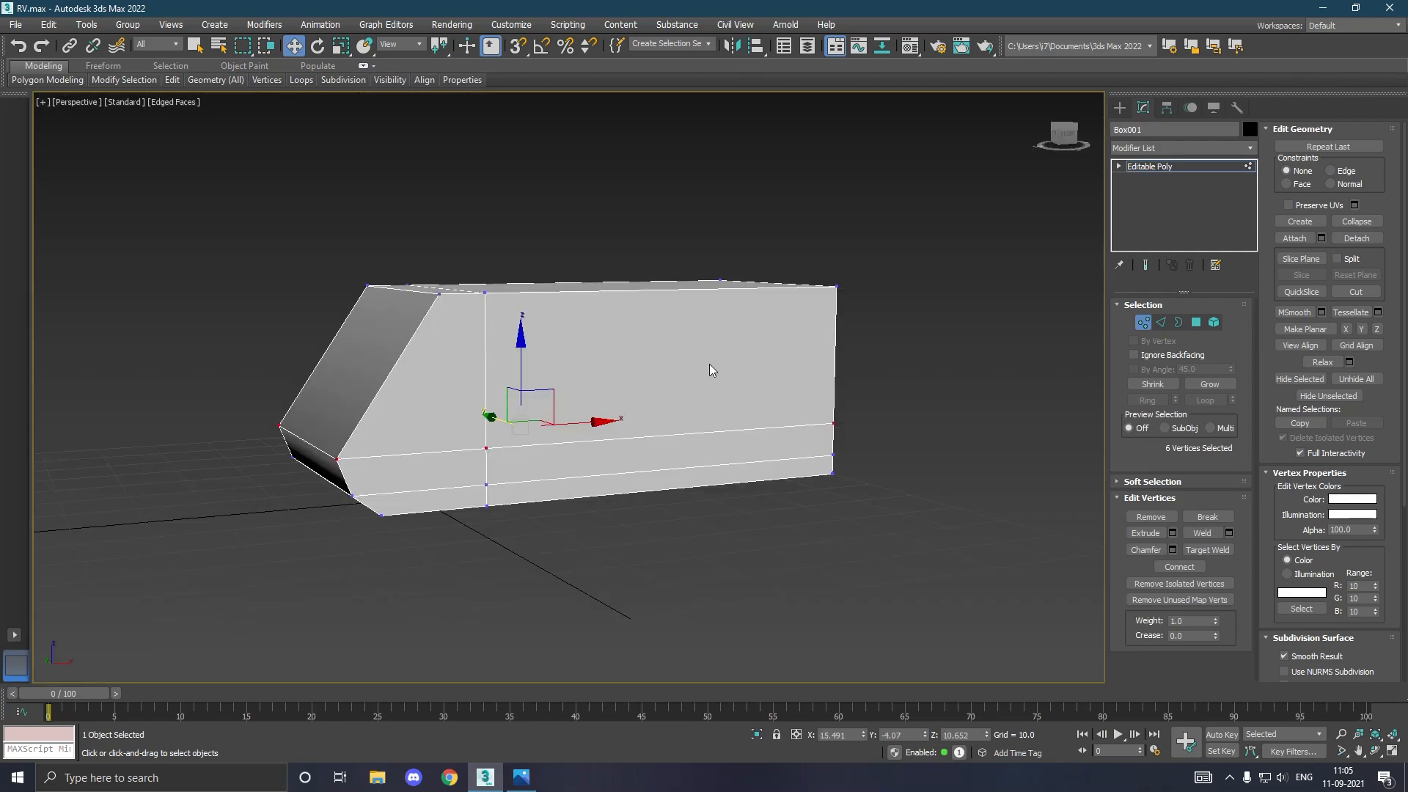
# Undo the vertex moves, the base's front edge move and the underside extrusion.
pyautogui.click(20, 46)
pyautogui.click(20, 46)
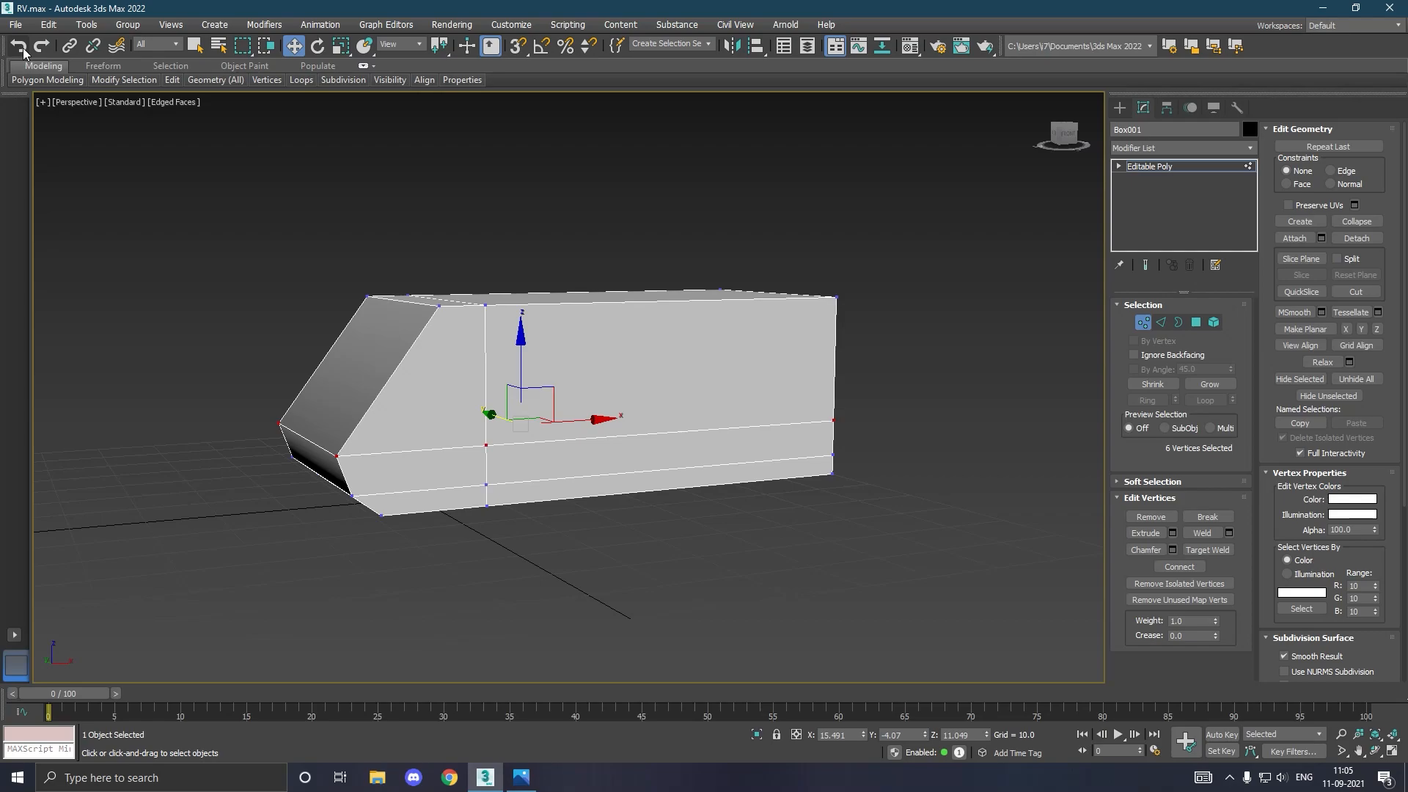
pyautogui.click(20, 46)
pyautogui.click(19, 46)
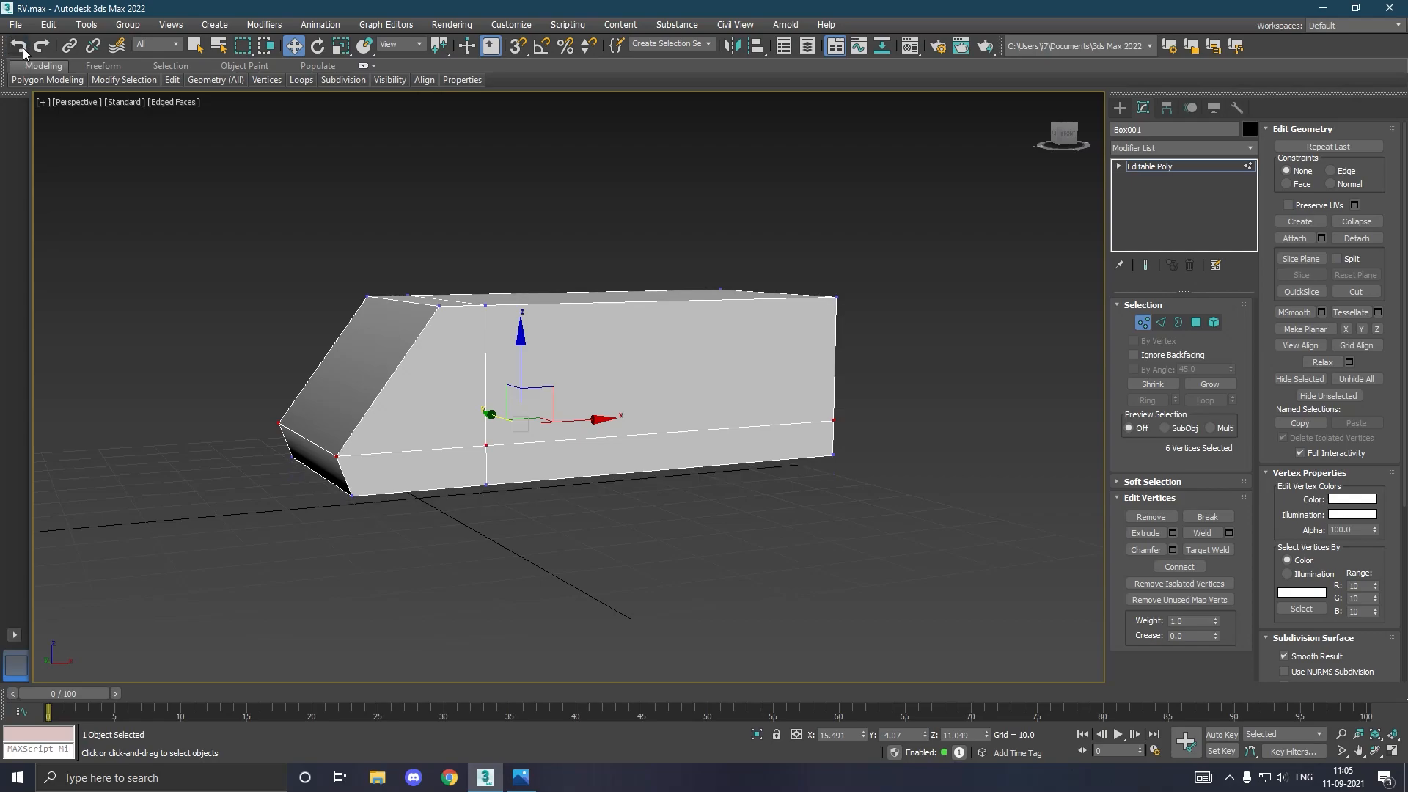
# Raise the selected middle row of body vertices along Z to about 13.2.
pyautogui.moveTo(500, 284)
pyautogui.keyDown('alt'); pyautogui.mouseDown(button='middle')
pyautogui.moveTo(521, 288)
pyautogui.moveTo(492, 284)
pyautogui.mouseUp(button='middle'); pyautogui.keyUp('alt')
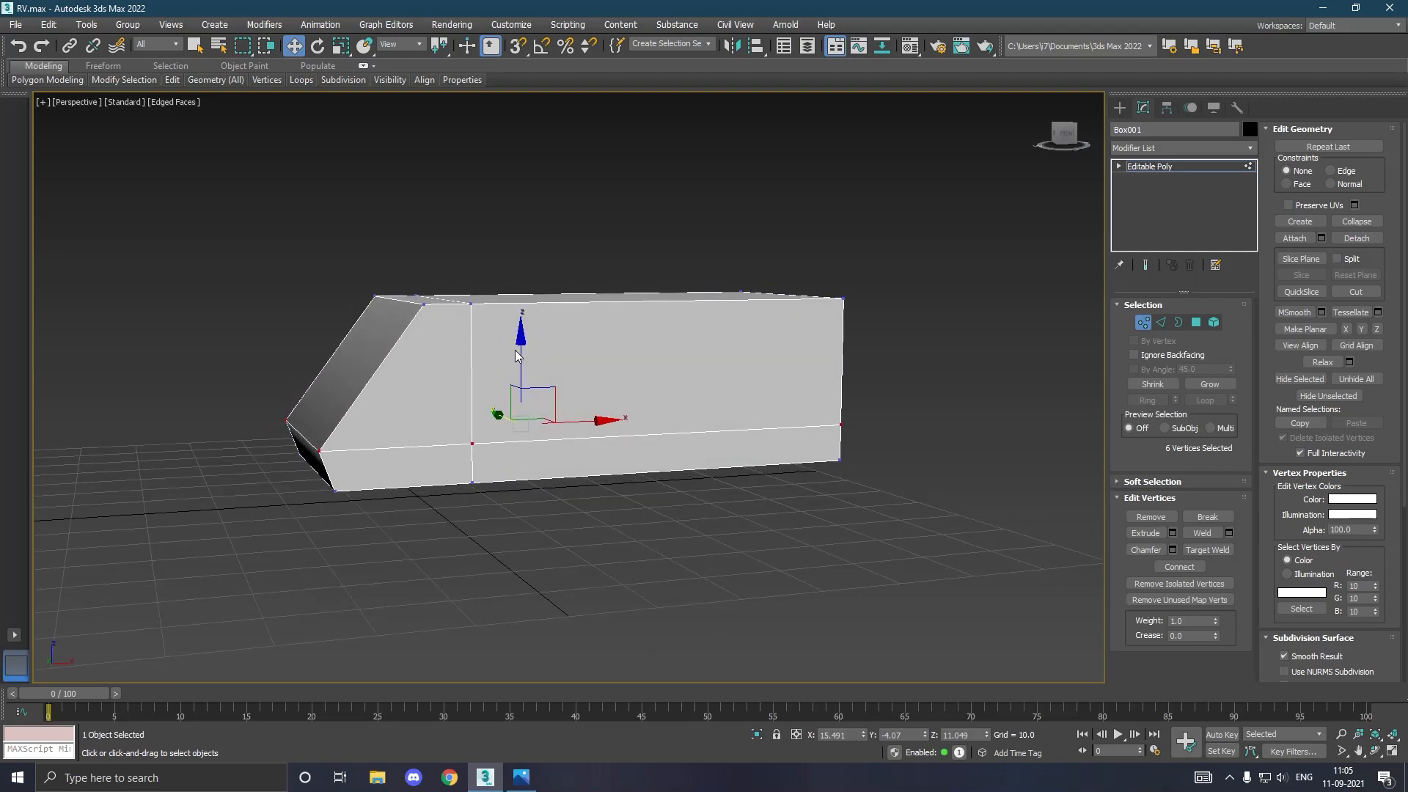
pyautogui.moveTo(527, 360); pyautogui.dragTo(525, 345)
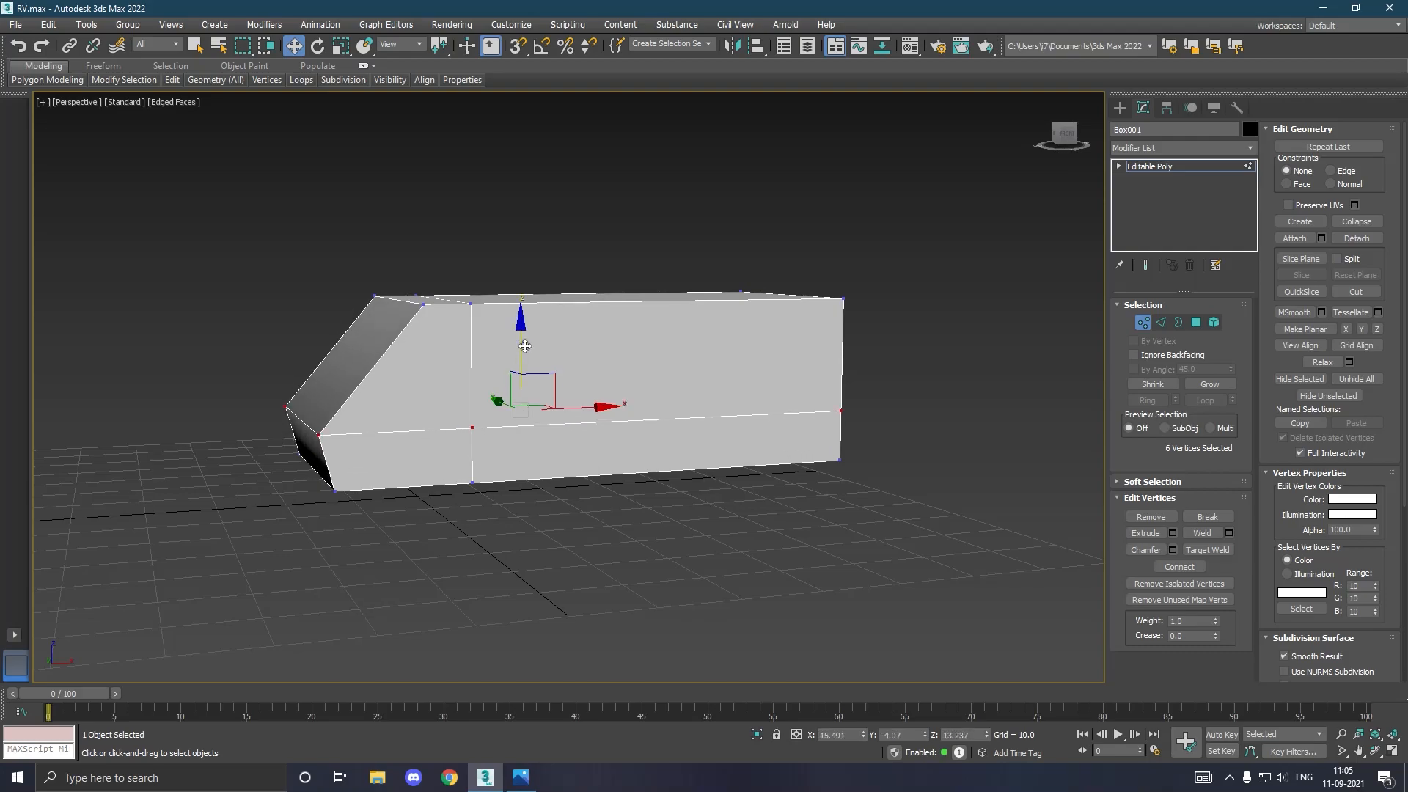
pyautogui.keyDown('alt'); pyautogui.moveTo(525, 346); pyautogui.dragTo(512, 333, button='middle'); pyautogui.keyUp('alt')
pyautogui.keyDown('alt'); pyautogui.moveTo(596, 350); pyautogui.dragTo(665, 364, button='middle'); pyautogui.keyUp('alt')
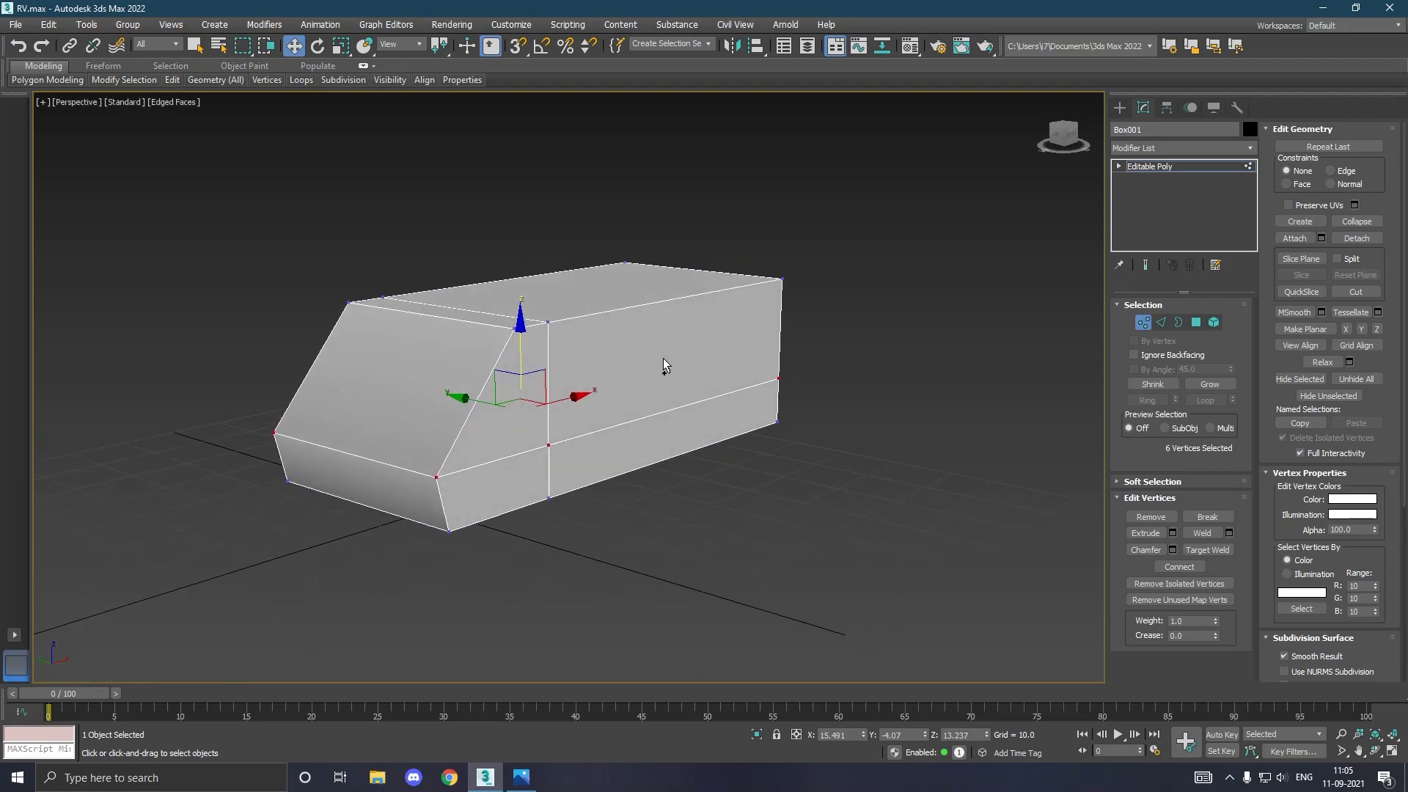
# In polygon mode, extrude the two underside polygons again, down to about Z 2.5.
pyautogui.click(1197, 324)
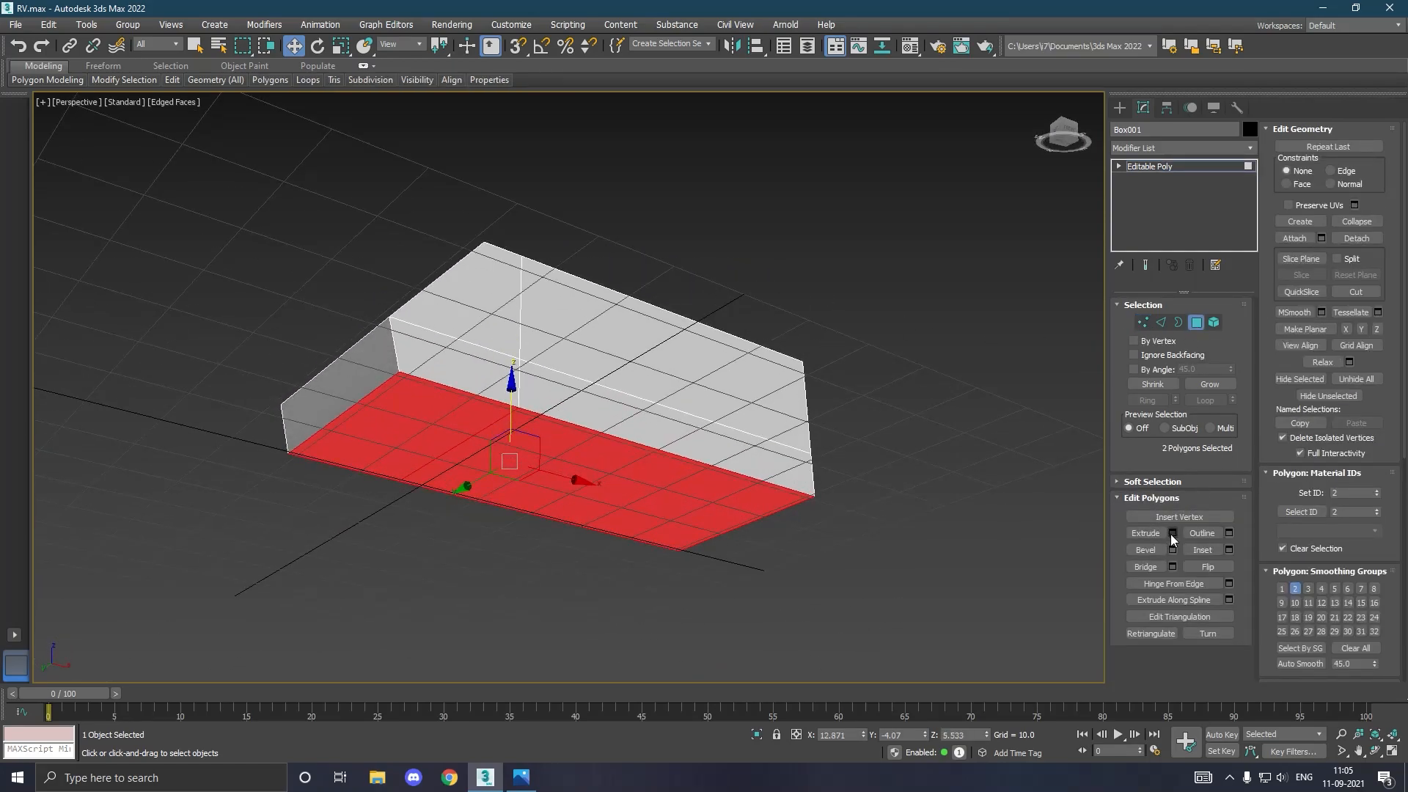
pyautogui.click(1173, 533)
pyautogui.keyDown('alt'); pyautogui.moveTo(599, 466); pyautogui.dragTo(560, 463, button='middle'); pyautogui.keyUp('alt')
pyautogui.click(577, 438)
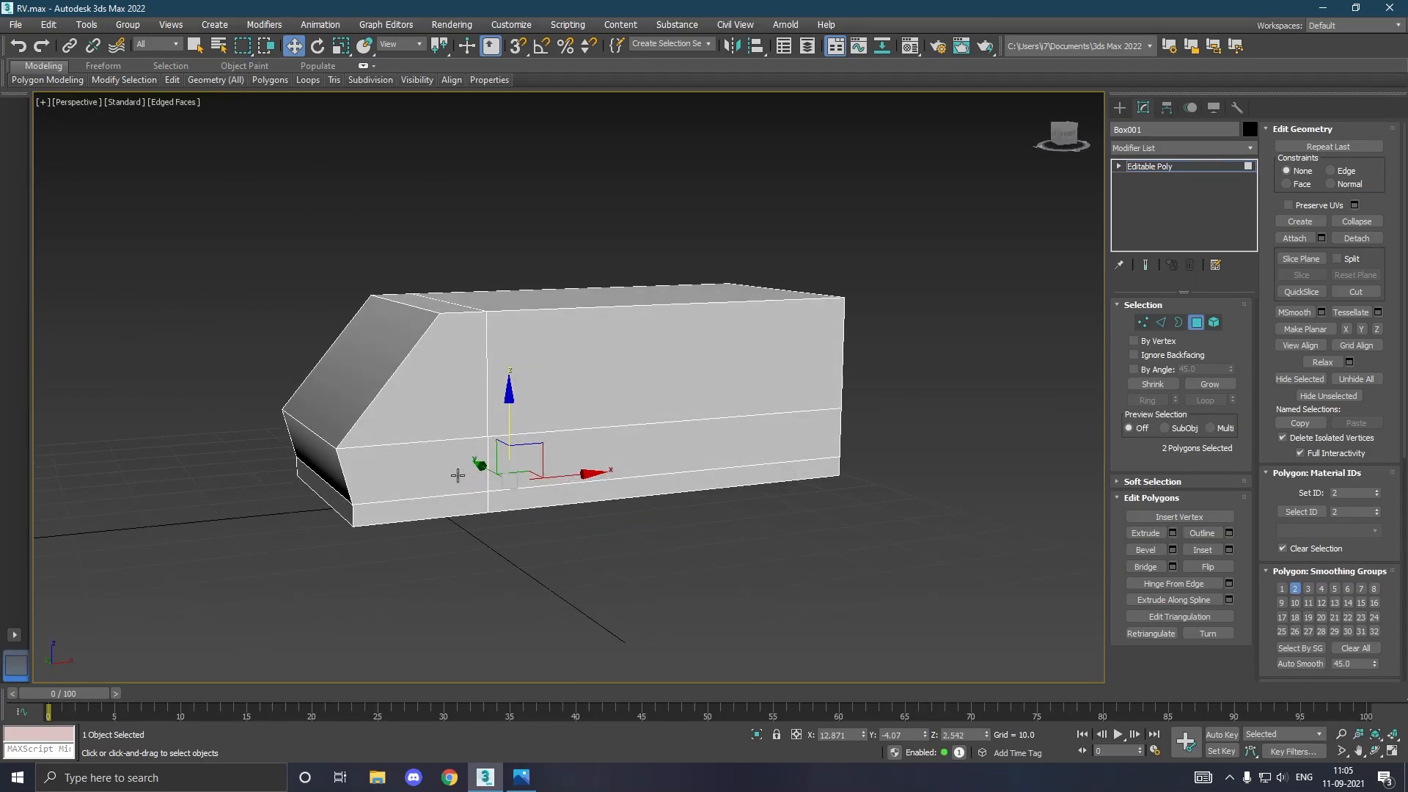
# Move the front bottom edge of the extruded base back along X by about 5.9 to slope its front face.
pyautogui.scroll(5, 457, 476)
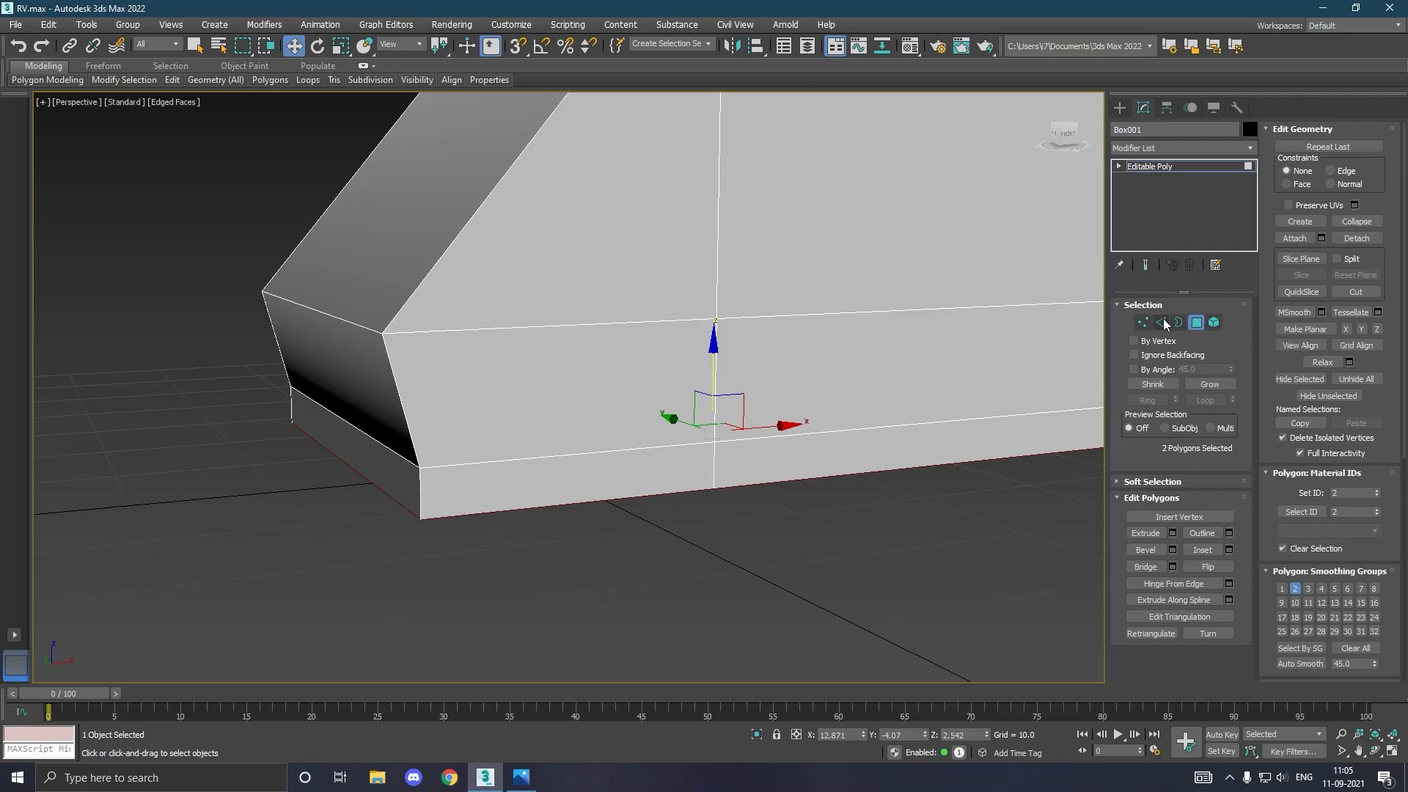
pyautogui.click(1162, 322)
pyautogui.click(406, 508)
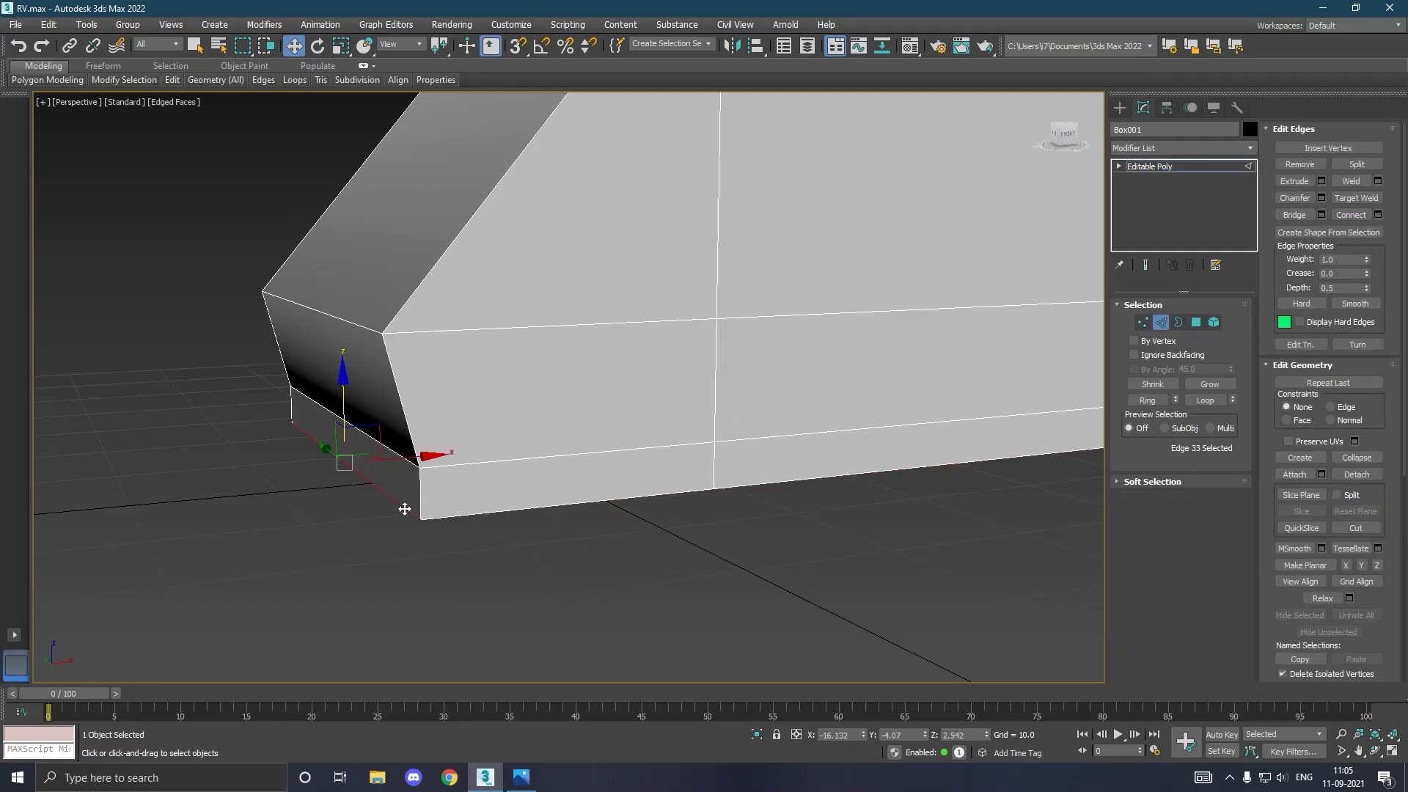
pyautogui.moveTo(434, 456); pyautogui.dragTo(508, 436)
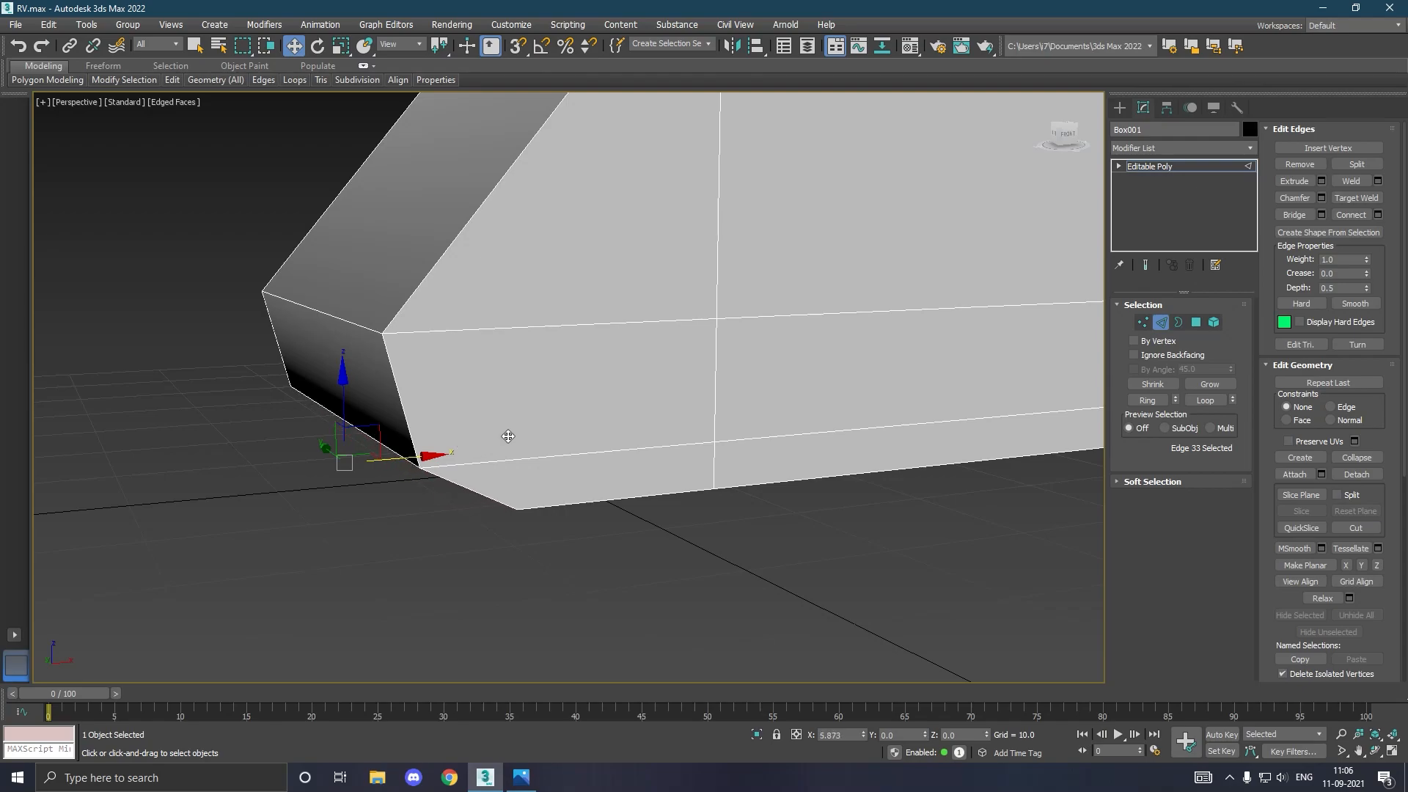
pyautogui.scroll(-5, 362, 500)
pyautogui.scroll(3, 520, 477)
pyautogui.keyDown('alt'); pyautogui.moveTo(520, 477); pyautogui.dragTo(526, 481, button='middle'); pyautogui.keyUp('alt')
# Select the body's outer corner edges: both front side profiles, both long roof edges, the rear vertical corners and the windshield's top edge.
pyautogui.doubleClick(461, 368)
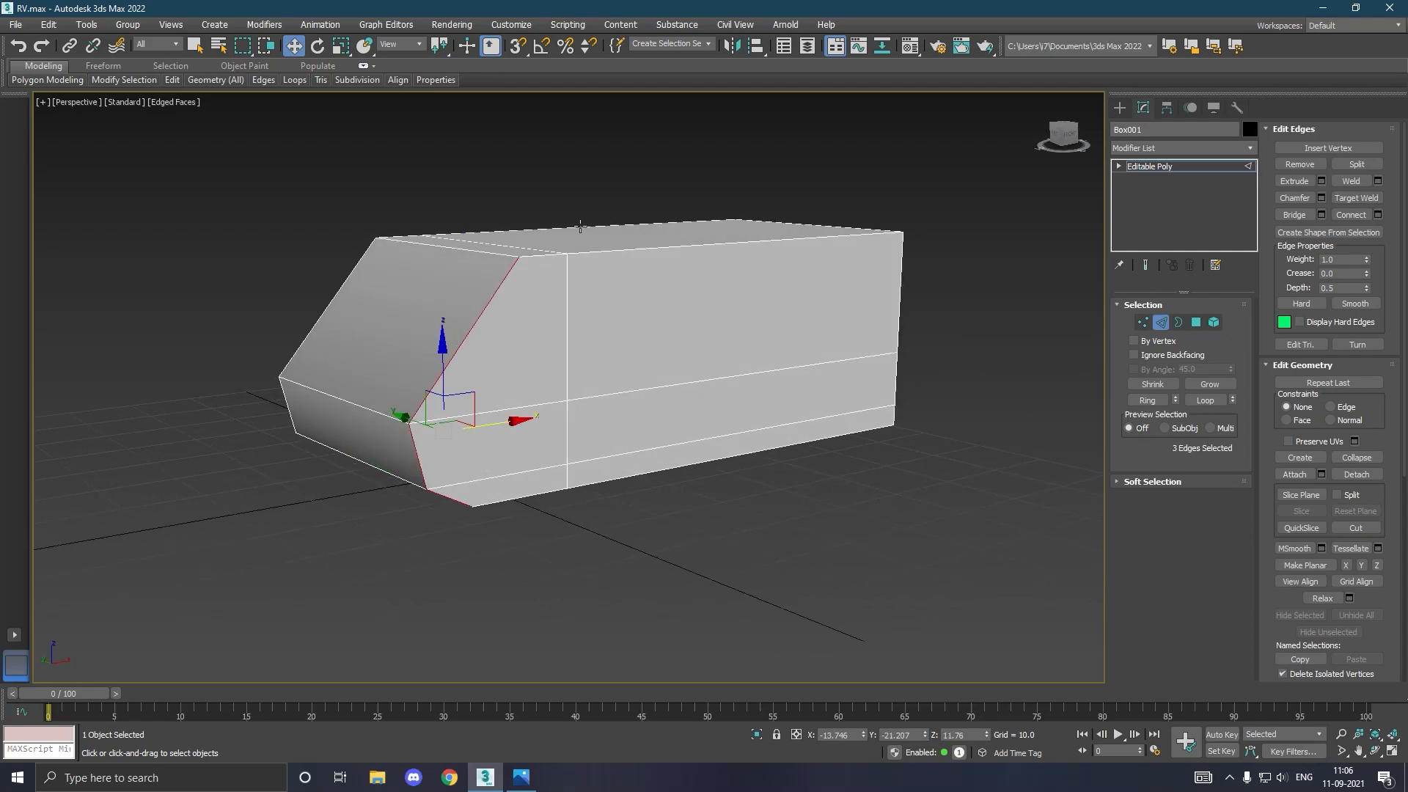
pyautogui.keyDown('ctrl'); pyautogui.doubleClick(588, 258); pyautogui.keyUp('ctrl')
pyautogui.keyDown('ctrl'); pyautogui.doubleClick(369, 265); pyautogui.keyUp('ctrl')
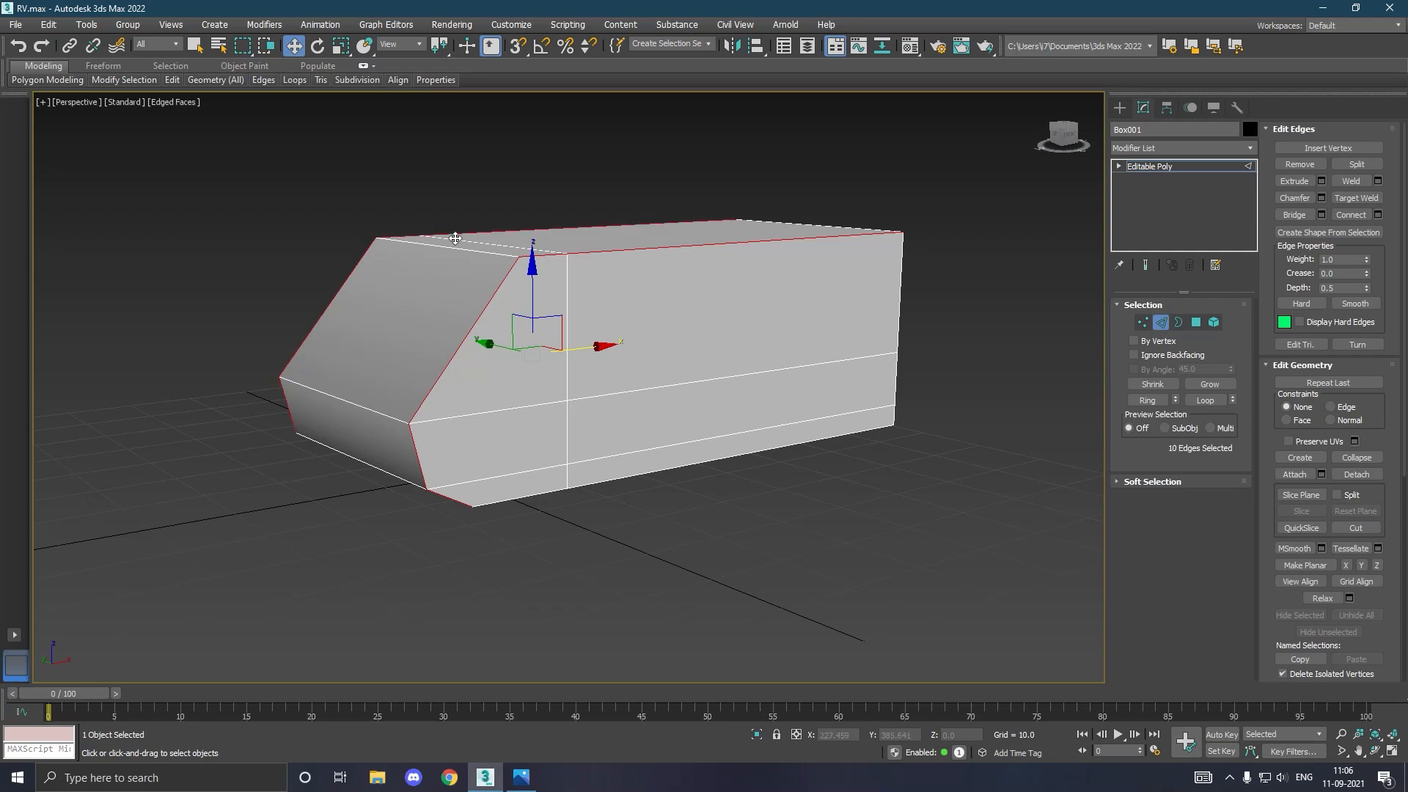
pyautogui.keyDown('ctrl'); pyautogui.doubleClick(908, 289); pyautogui.keyUp('ctrl')
pyautogui.keyDown('alt'); pyautogui.moveTo(909, 289); pyautogui.dragTo(847, 460, button='middle'); pyautogui.keyUp('alt')
pyautogui.keyDown('ctrl'); pyautogui.doubleClick(706, 513); pyautogui.keyUp('ctrl')
pyautogui.moveTo(629, 457); pyautogui.dragTo(715, 399, button='middle')
pyautogui.keyDown('ctrl'); pyautogui.click(539, 320); pyautogui.keyUp('ctrl')
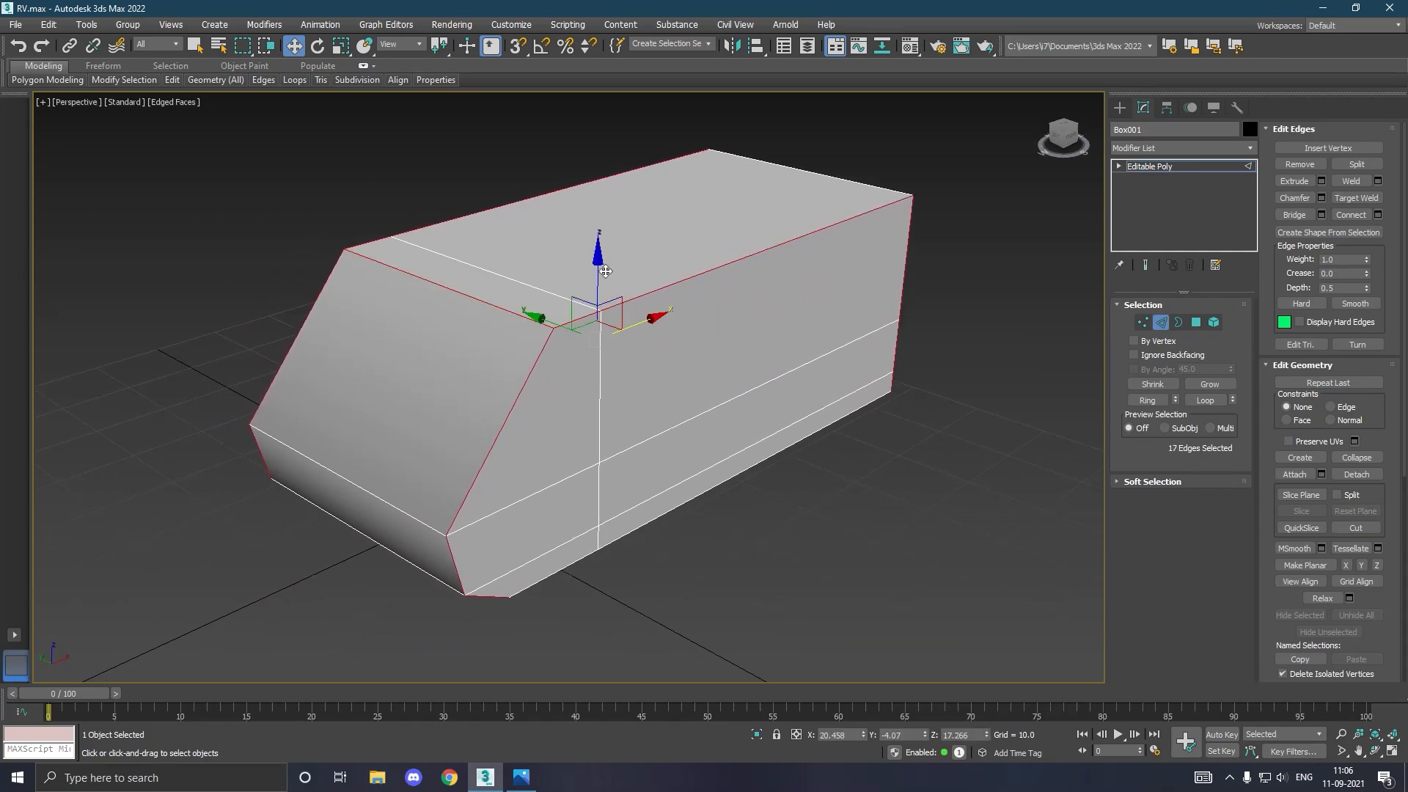
# Add one more roof edge to the corner-edge selection and preview a chamfer of about 5.45 with 2 segments without applying it.
pyautogui.keyDown('ctrl'); pyautogui.click(888, 197); pyautogui.keyUp('ctrl')
pyautogui.click(1321, 198)
pyautogui.moveTo(867, 300)
pyautogui.keyDown('alt'); pyautogui.mouseDown(button='middle')
pyautogui.moveTo(943, 313)
pyautogui.moveTo(843, 300)
pyautogui.mouseUp(button='middle'); pyautogui.keyUp('alt')
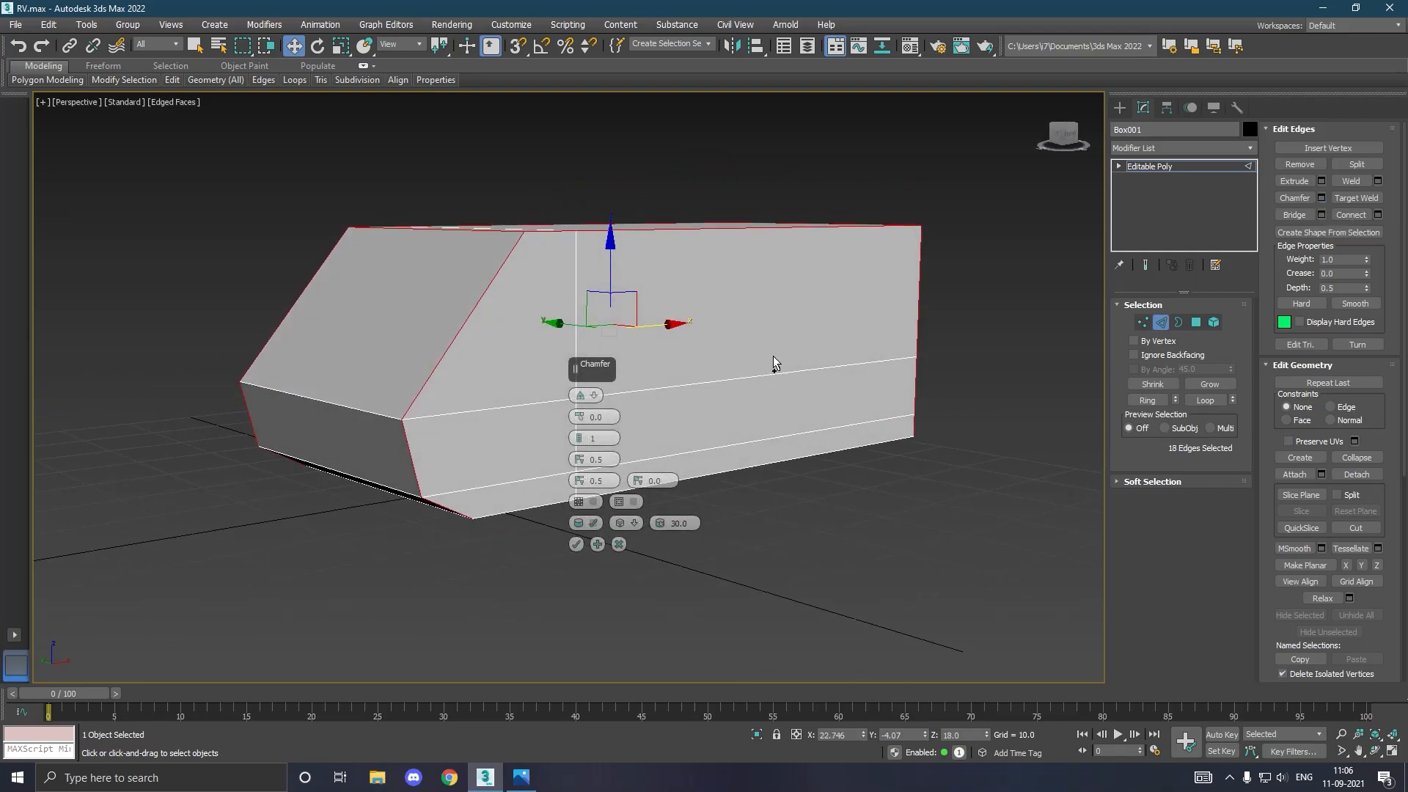
pyautogui.moveTo(578, 422); pyautogui.dragTo(578, 398)
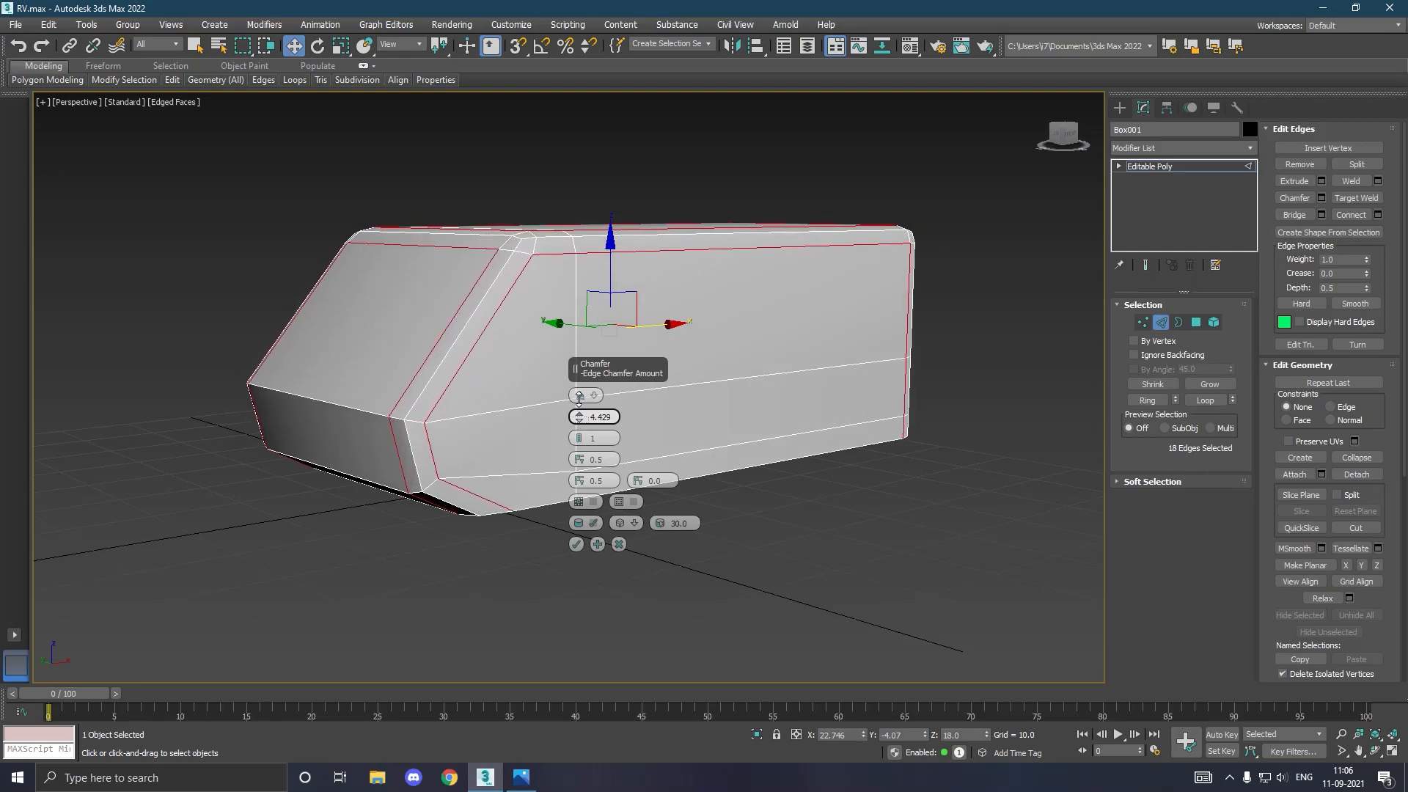
pyautogui.keyDown('alt'); pyautogui.moveTo(669, 389); pyautogui.dragTo(738, 413, button='middle'); pyautogui.keyUp('alt')
pyautogui.moveTo(579, 420); pyautogui.dragTo(579, 413)
pyautogui.keyDown('alt'); pyautogui.moveTo(427, 427); pyautogui.dragTo(511, 427, button='middle'); pyautogui.keyUp('alt')
pyautogui.scroll(2, 509, 416)
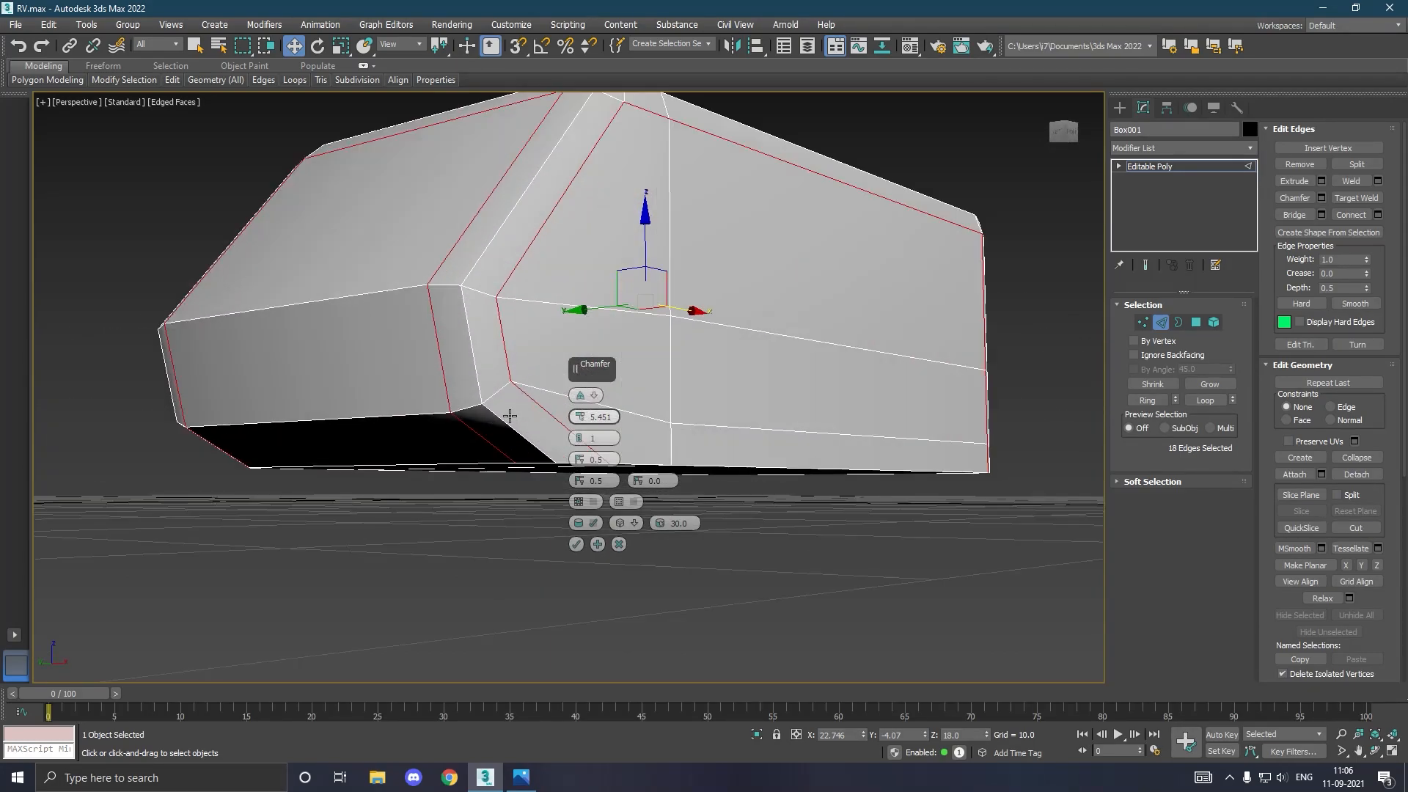
pyautogui.click(581, 437)
pyautogui.keyDown('alt'); pyautogui.moveTo(580, 438); pyautogui.dragTo(466, 425, button='middle'); pyautogui.keyUp('alt')
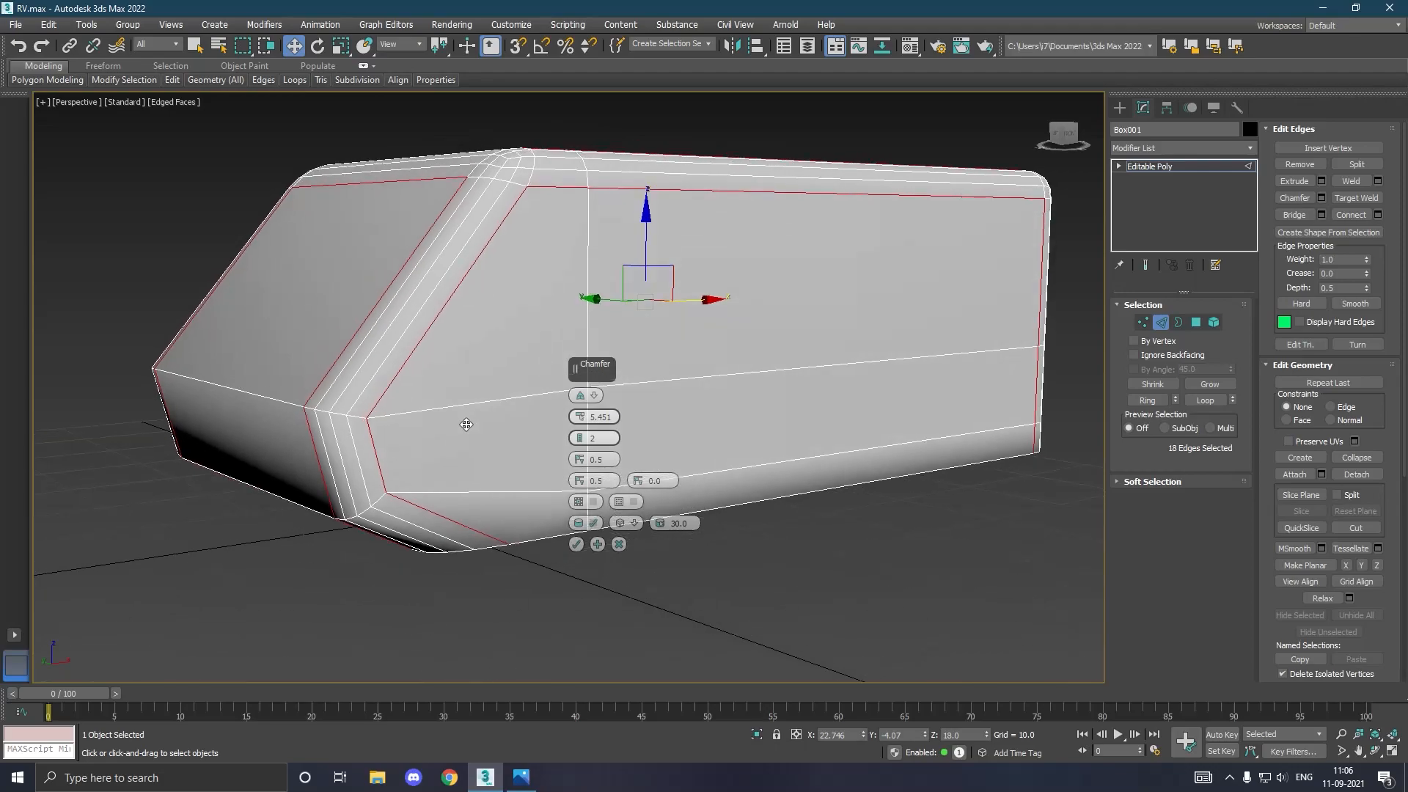
pyautogui.click(618, 546)
# Select the whole body as an element, clear all its smoothing groups and return to object level.
pyautogui.keyDown('alt'); pyautogui.moveTo(547, 487); pyautogui.dragTo(600, 441, button='middle'); pyautogui.keyUp('alt')
pyautogui.click(1213, 322)
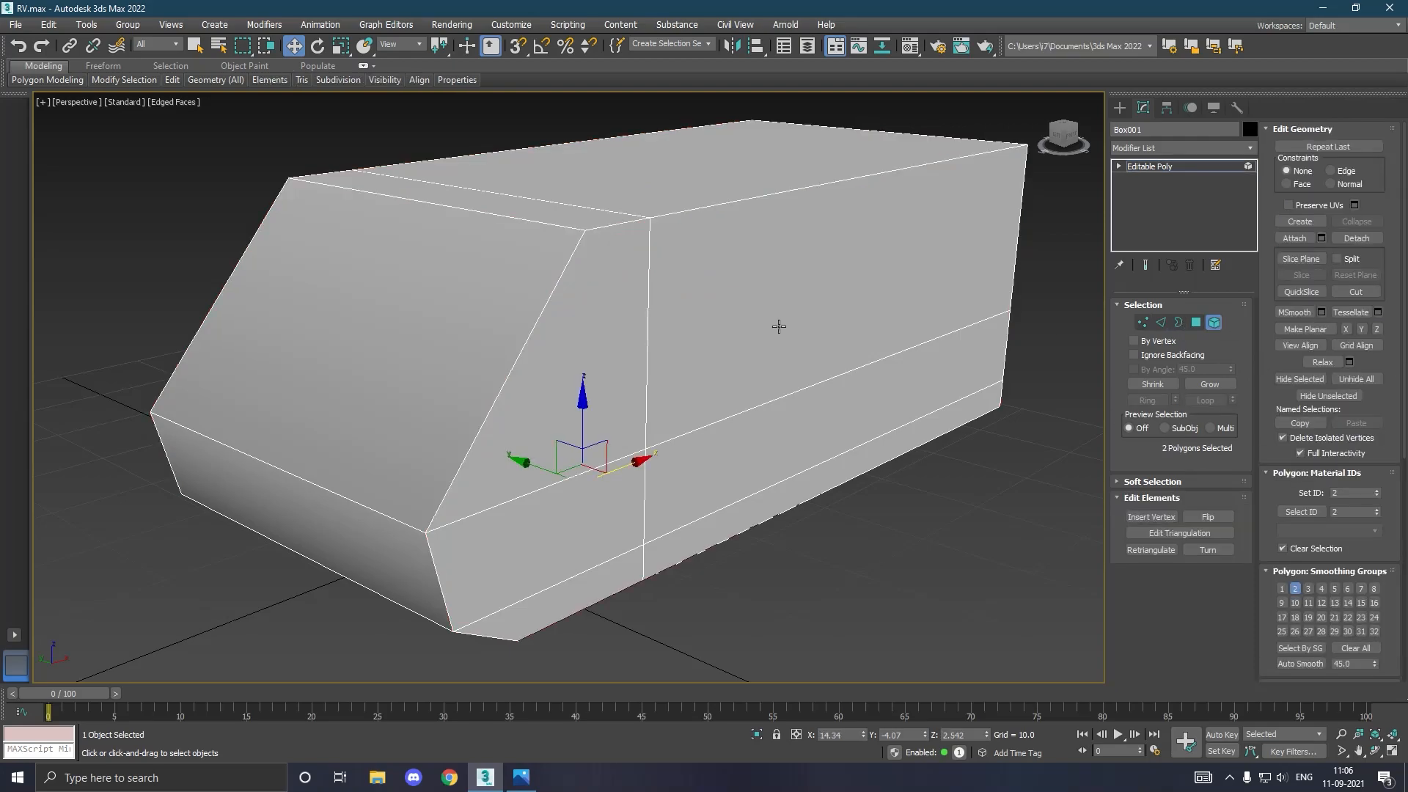
pyautogui.click(780, 324)
pyautogui.click(1355, 647)
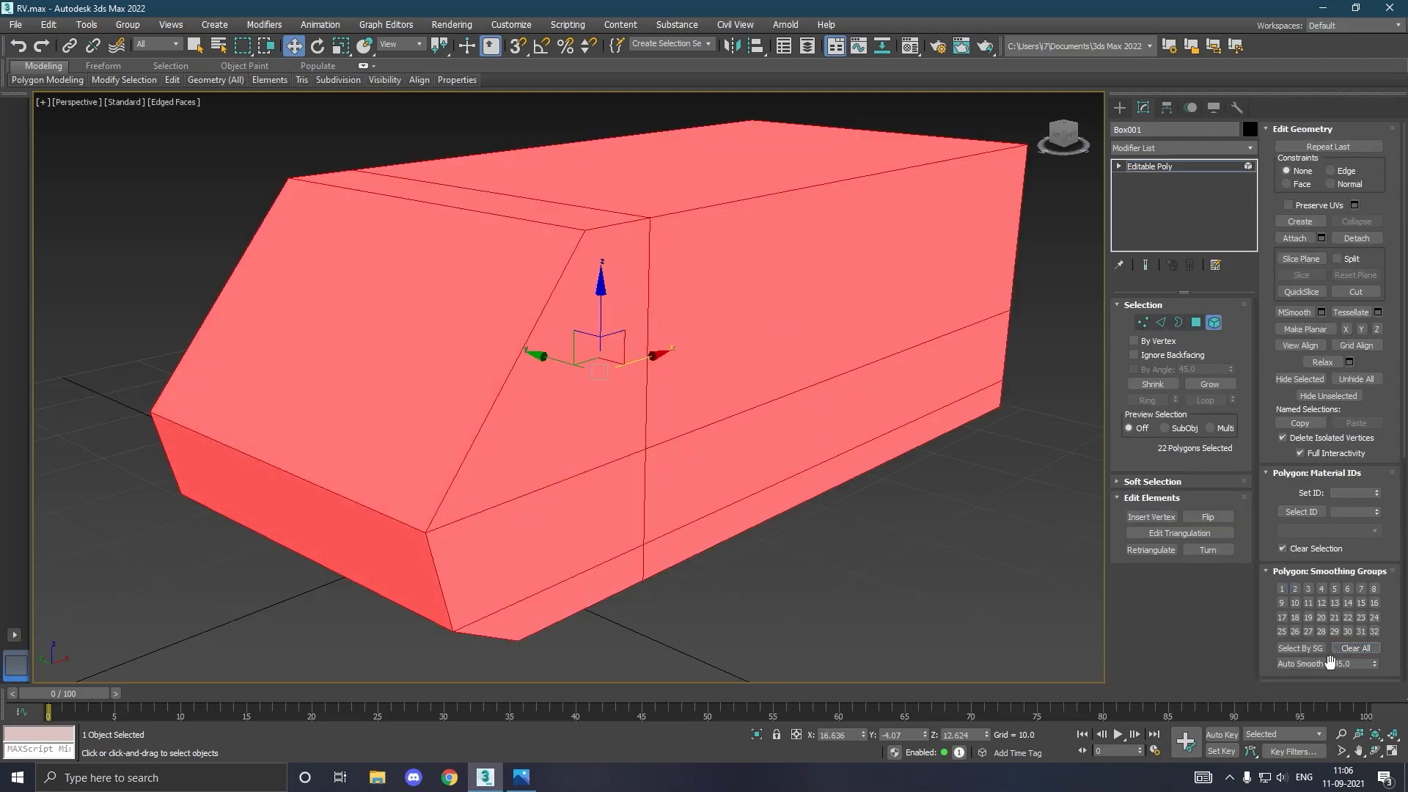
pyautogui.scroll(-2, 654, 511)
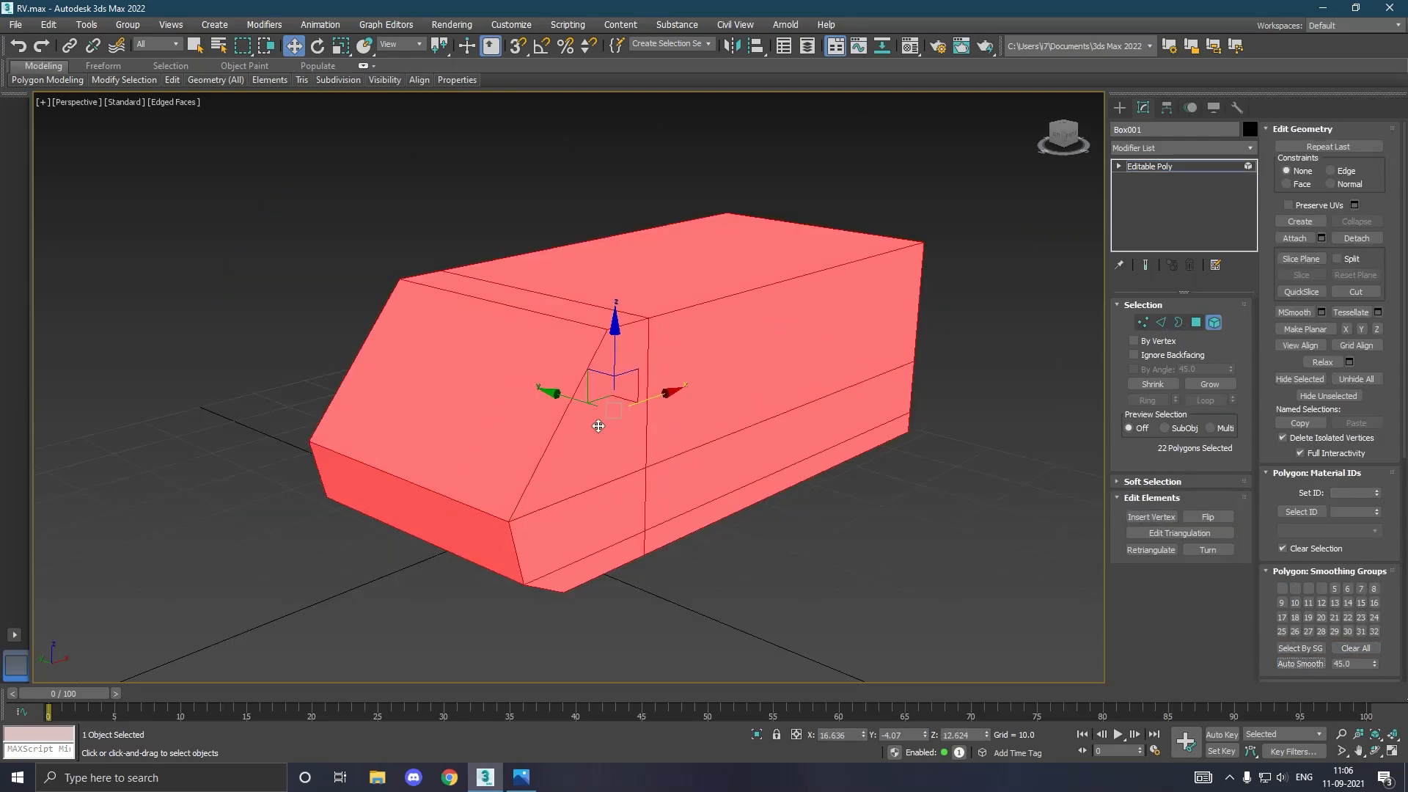
pyautogui.click(1189, 168)
pyautogui.moveTo(514, 277)
pyautogui.keyDown('alt'); pyautogui.mouseDown(button='middle')
pyautogui.moveTo(393, 267)
pyautogui.moveTo(480, 259)
pyautogui.moveTo(491, 239)
pyautogui.moveTo(495, 269)
pyautogui.mouseUp(button='middle'); pyautogui.keyUp('alt')
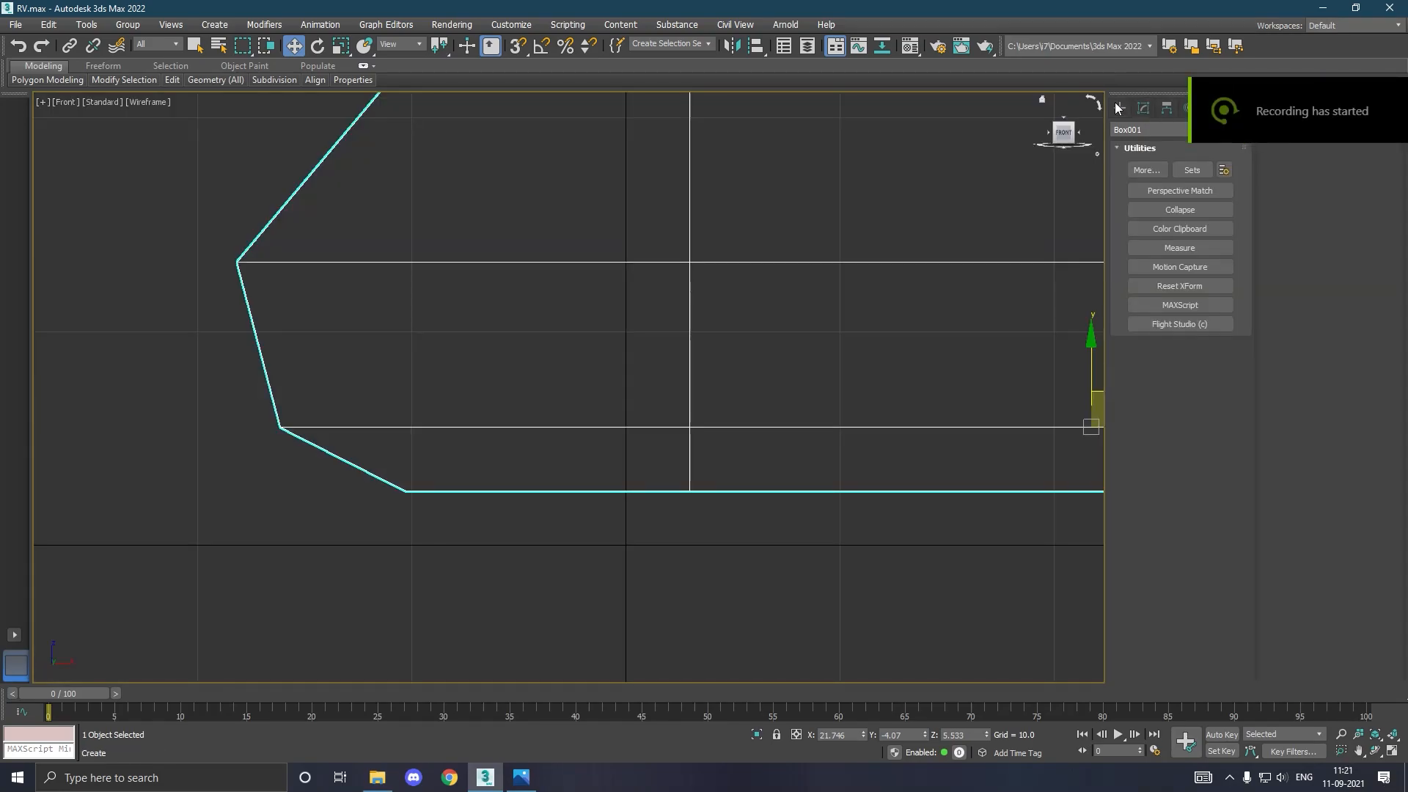
# Try a Swift Loop that follows the body's front profile just behind the front face, and check its vertices in the Front view.
pyautogui.moveTo(189, 91)
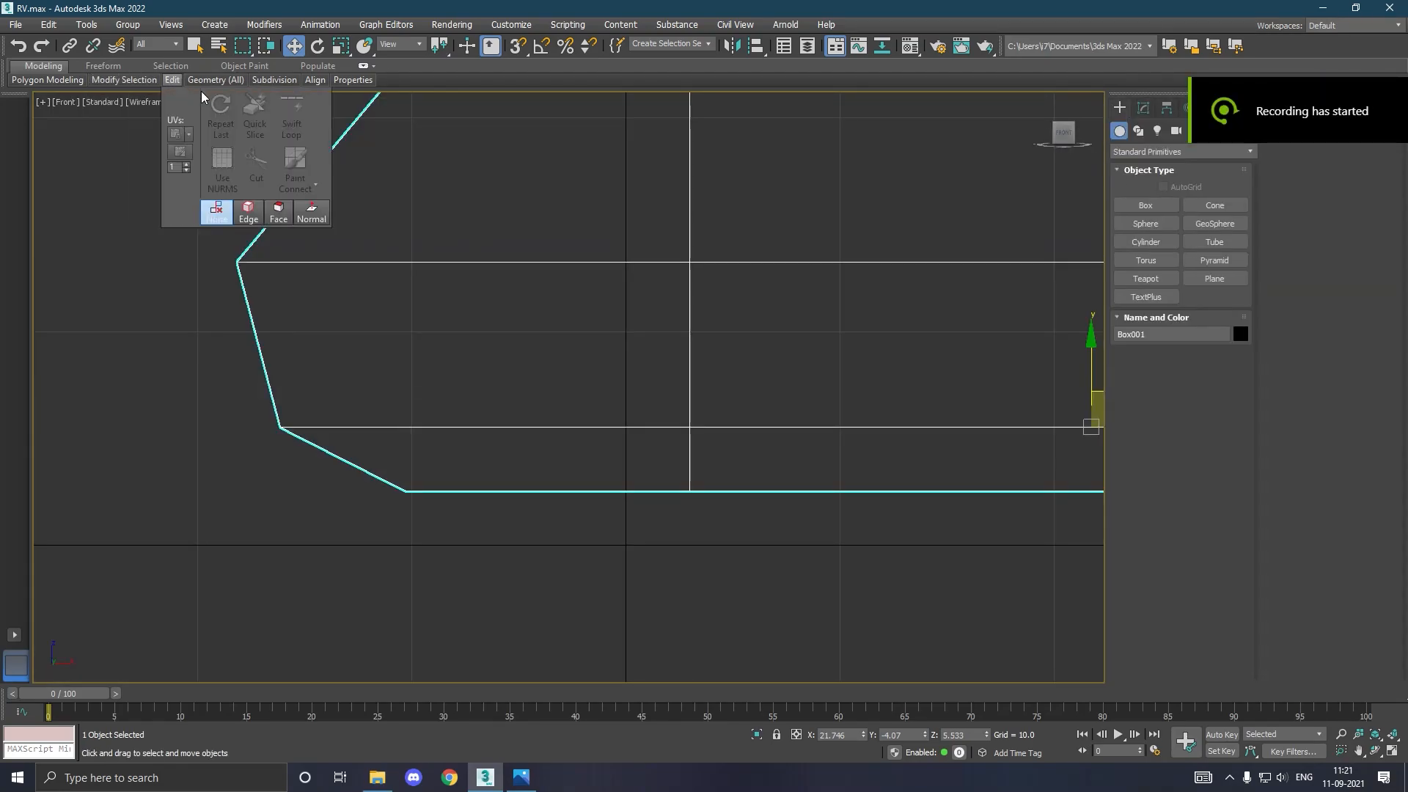
pyautogui.click(1144, 111)
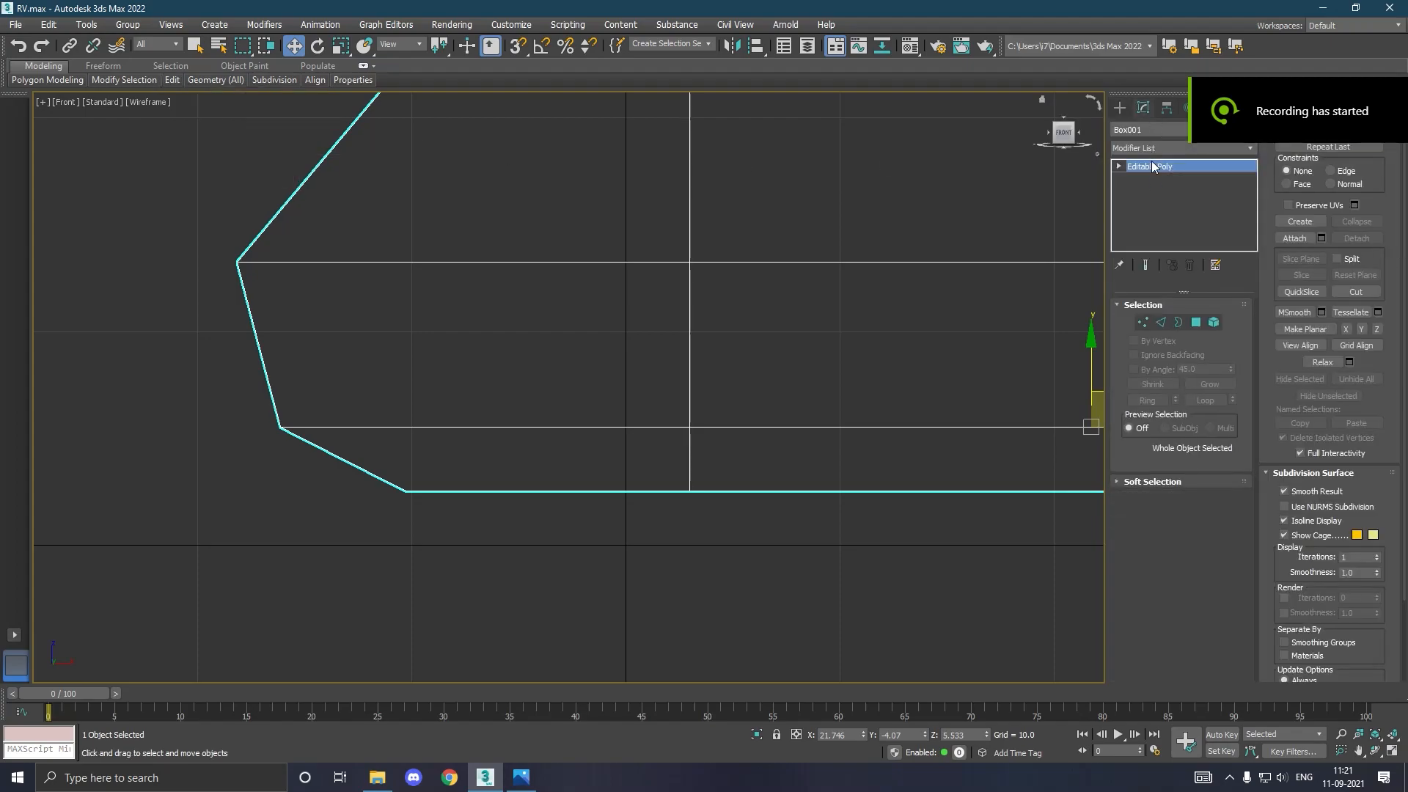
pyautogui.click(292, 119)
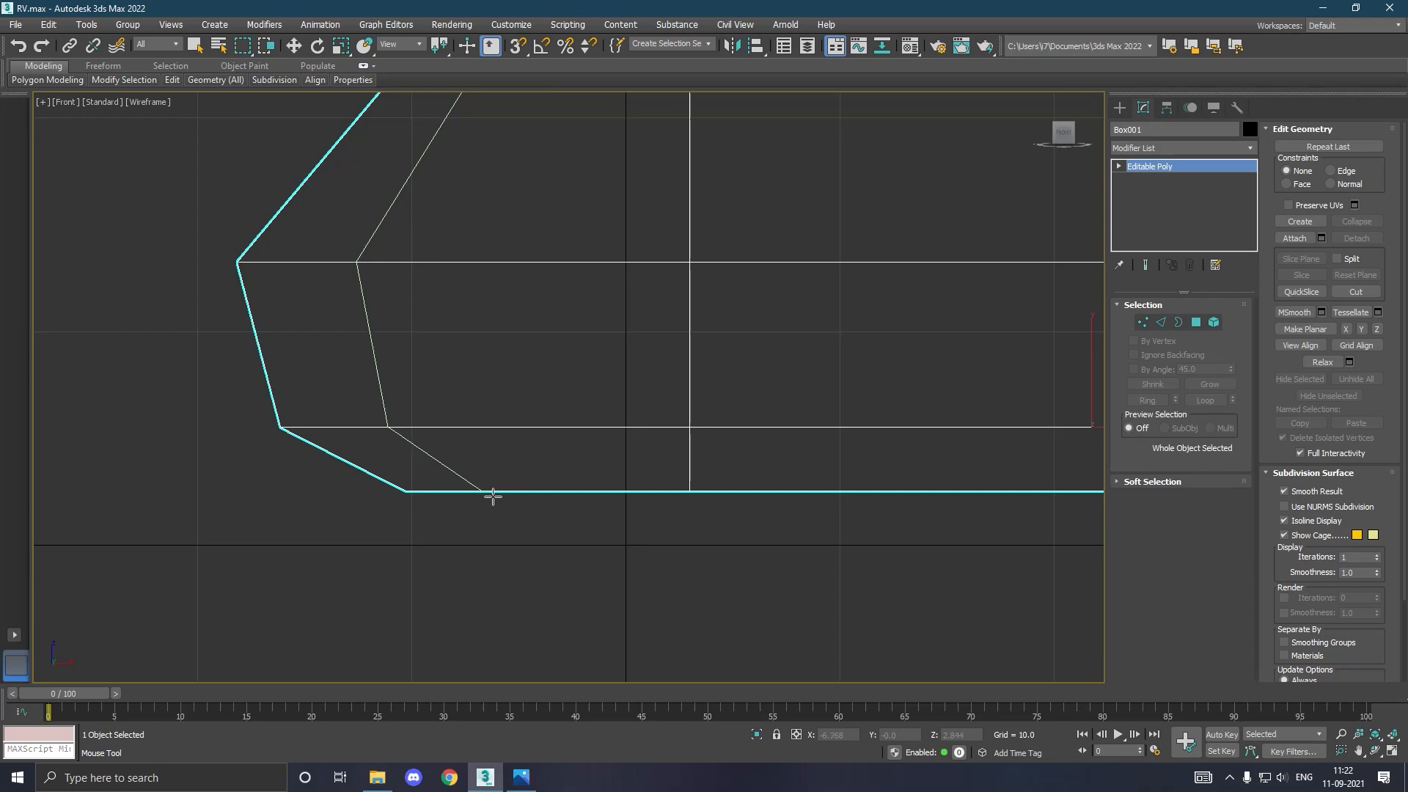
pyautogui.scroll(-2, 492, 497)
pyautogui.scroll(-2, 493, 496)
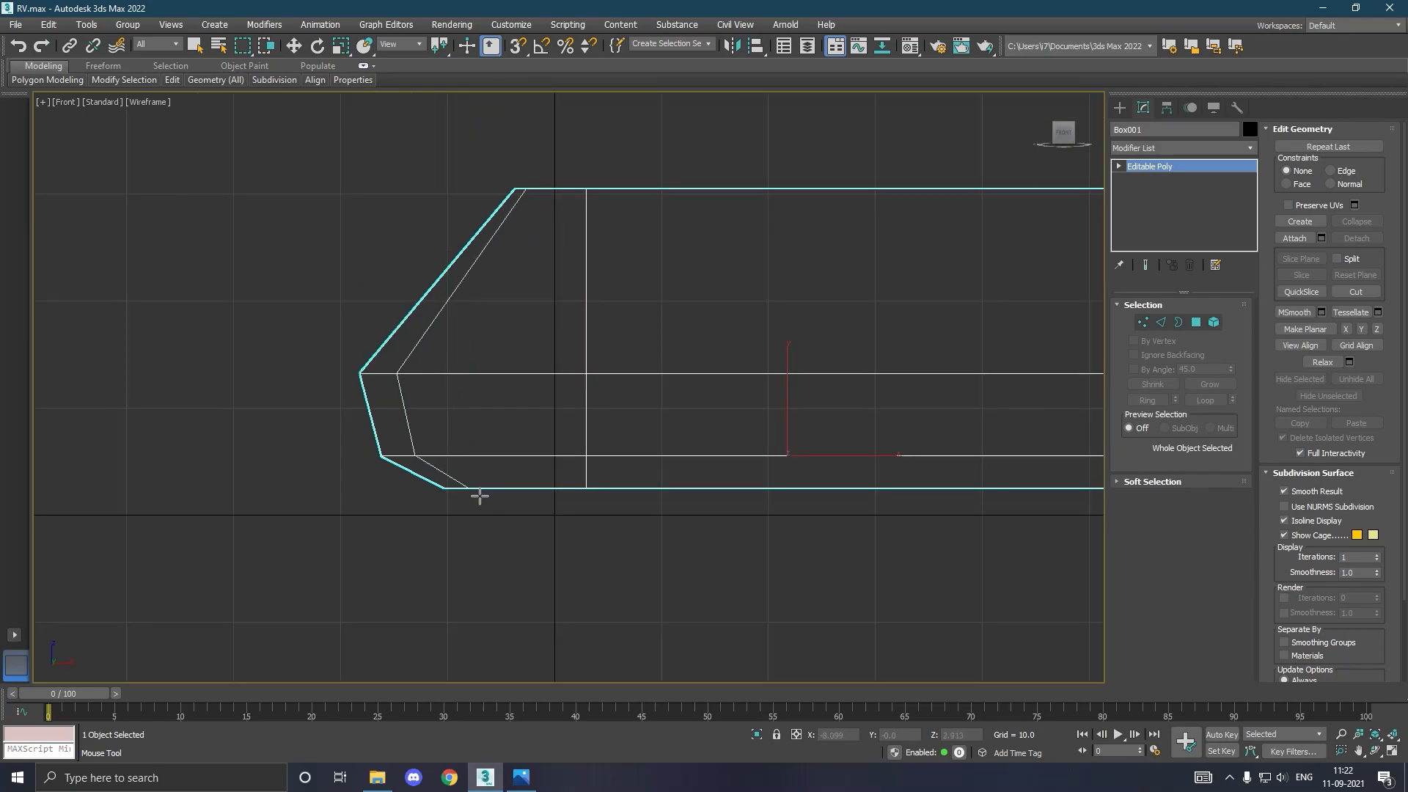
pyautogui.press('w')
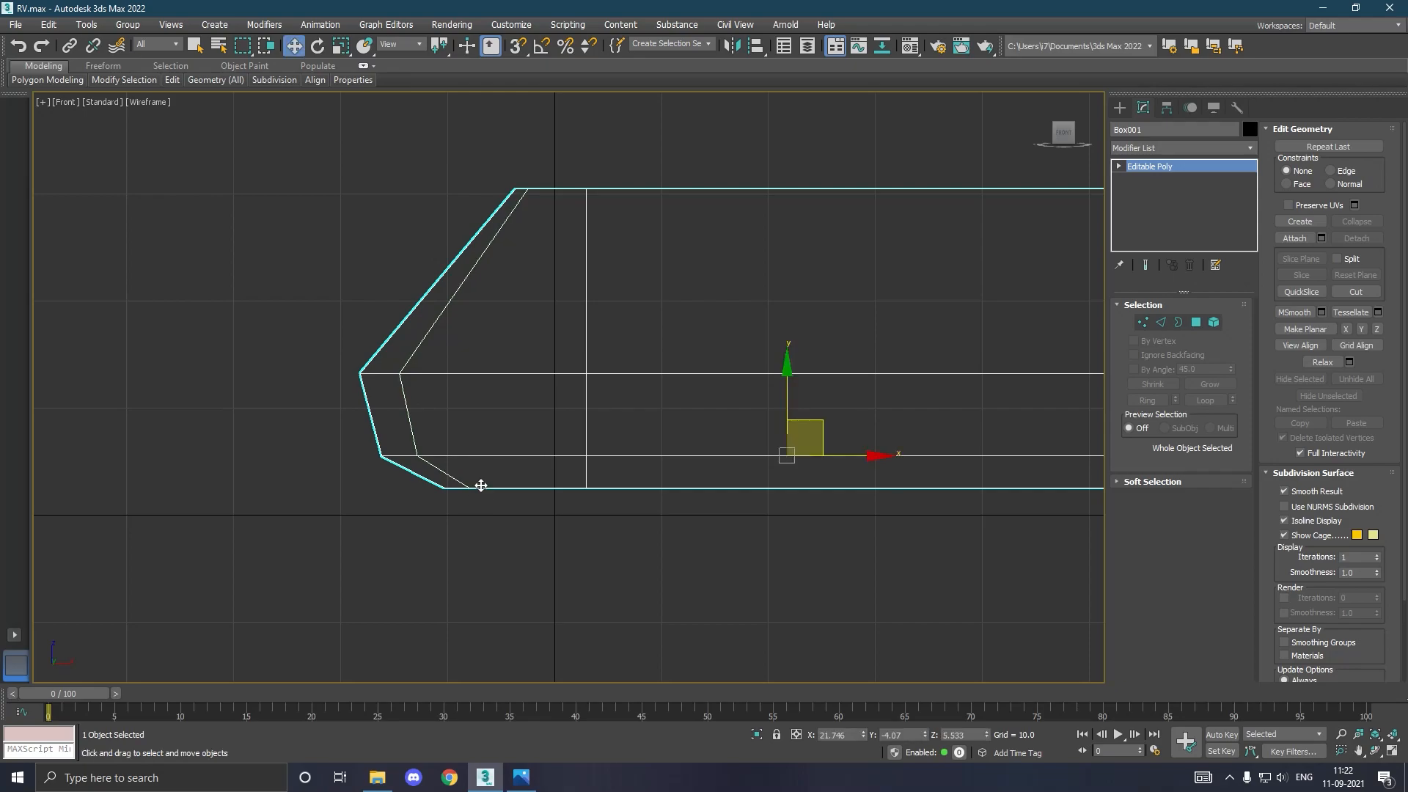
pyautogui.scroll(3, 481, 485)
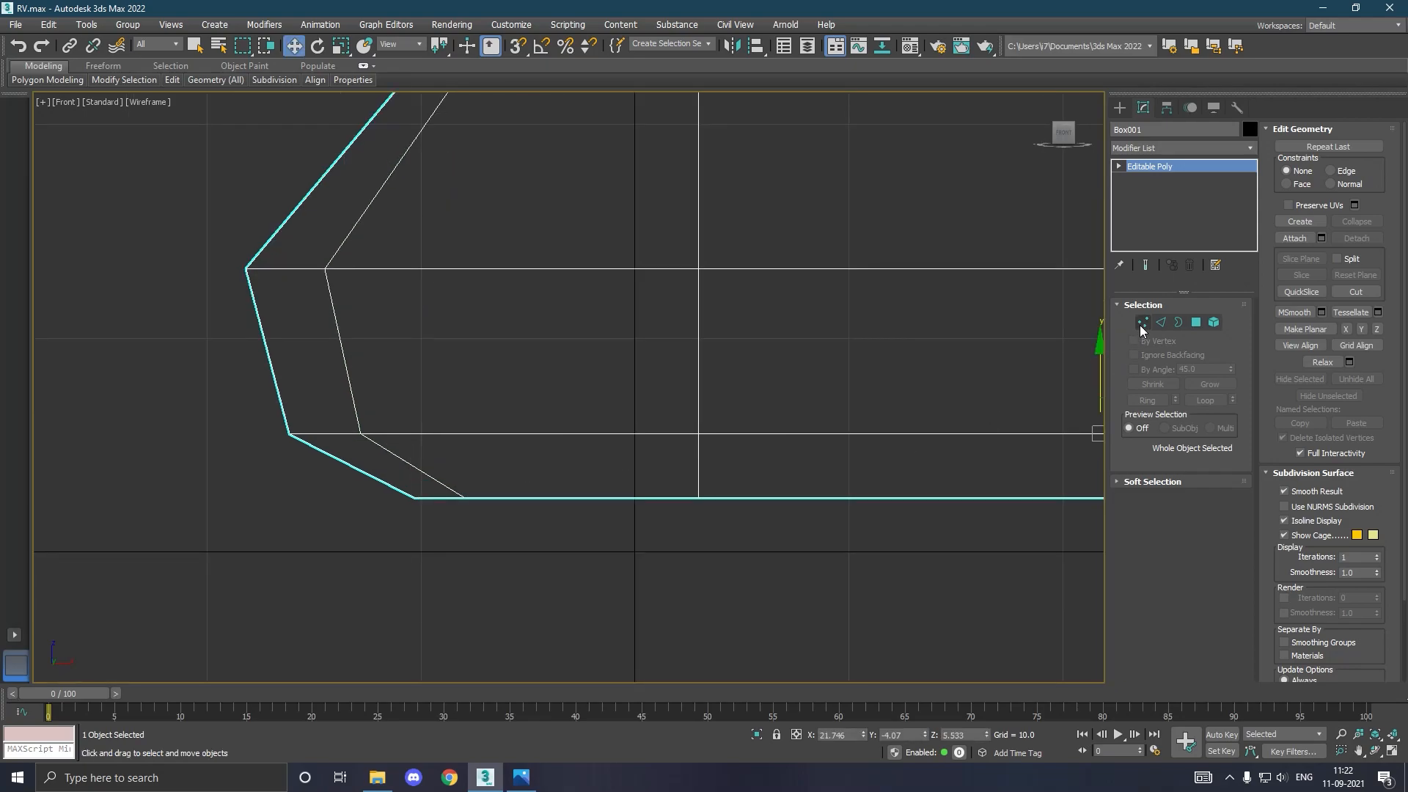
pyautogui.click(1143, 323)
pyautogui.scroll(3, 444, 492)
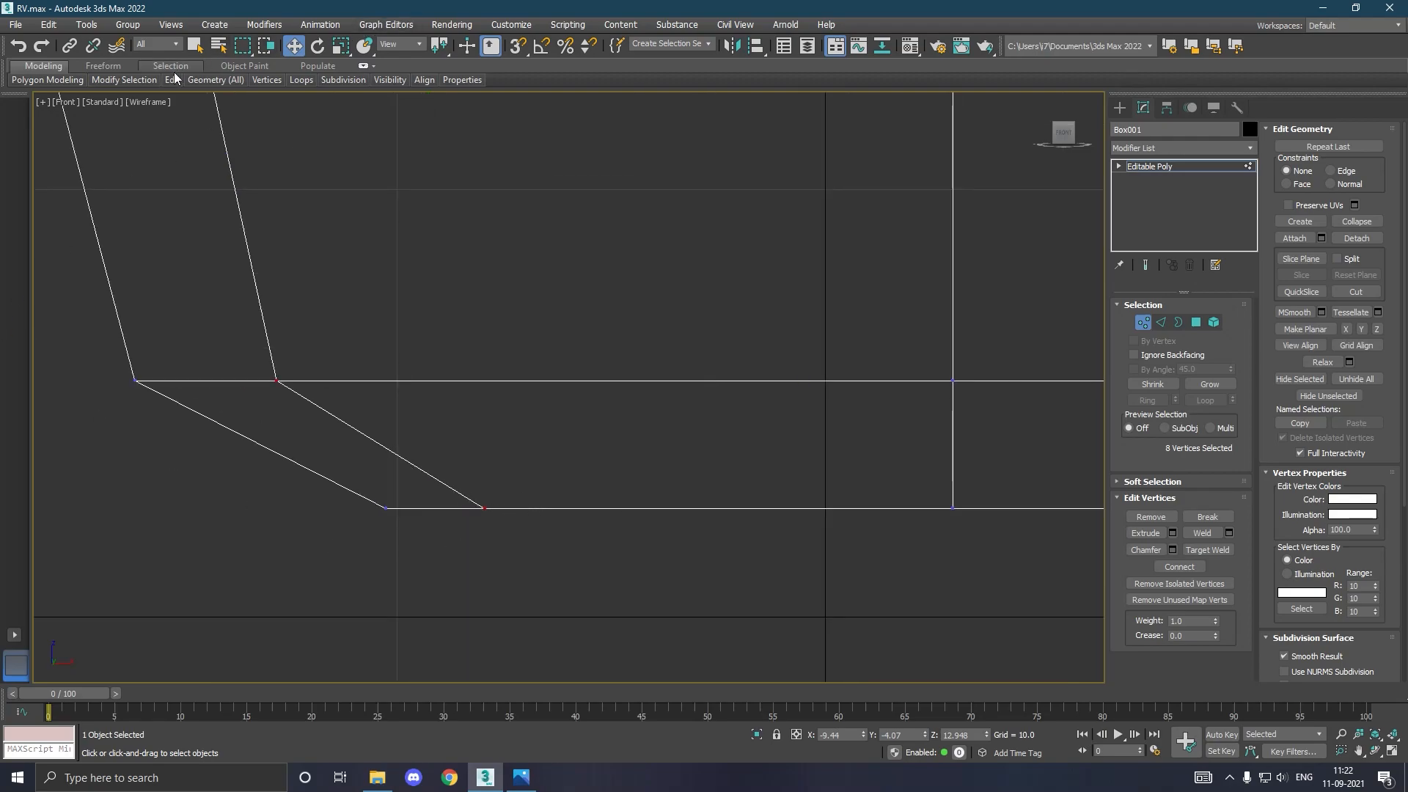
# Try a second Swift Loop just ahead of the body's vertical seam, and undo both added loops.
pyautogui.moveTo(172, 79)
pyautogui.click(292, 118)
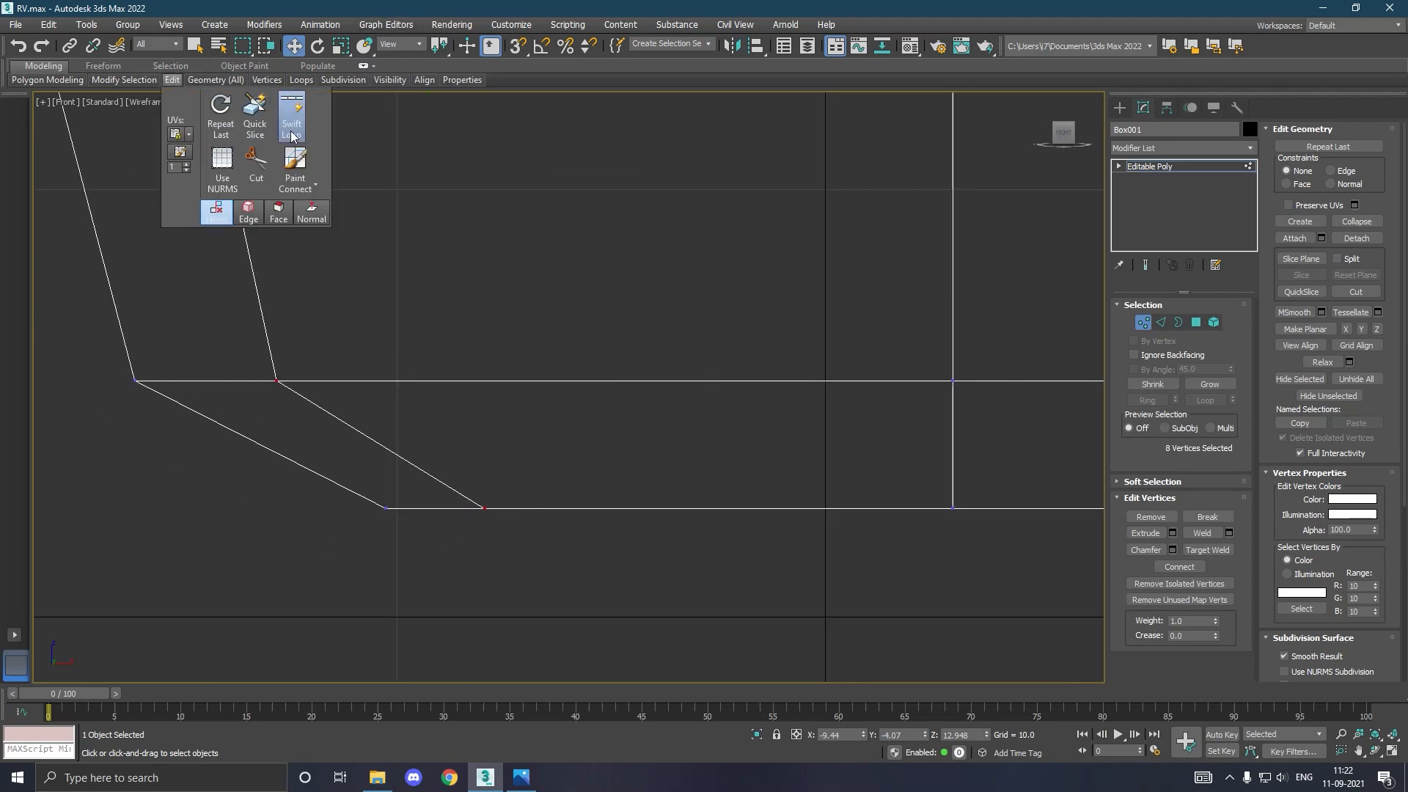
pyautogui.scroll(-5, 770, 510)
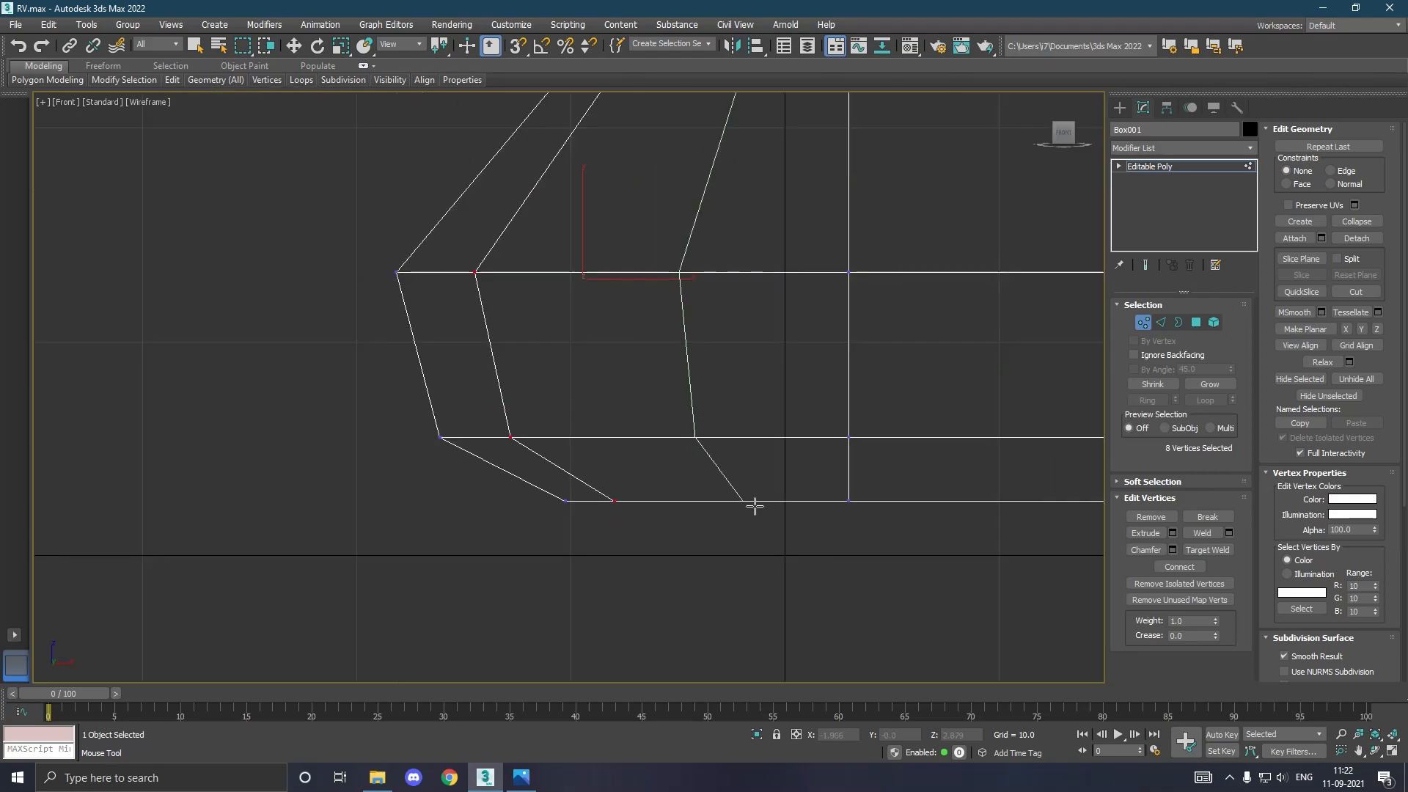
pyautogui.click(767, 511)
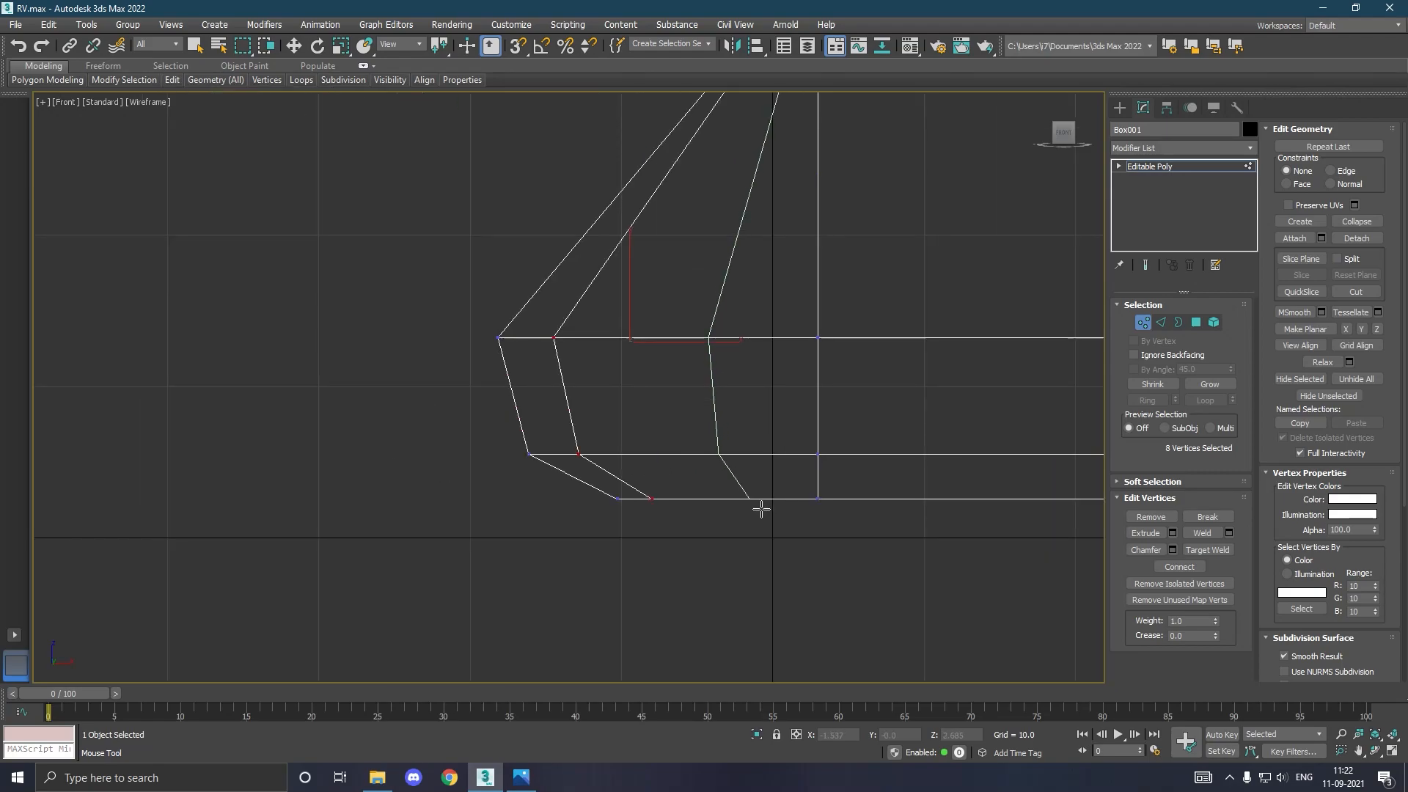
pyautogui.press('w')
pyautogui.scroll(1, 702, 478)
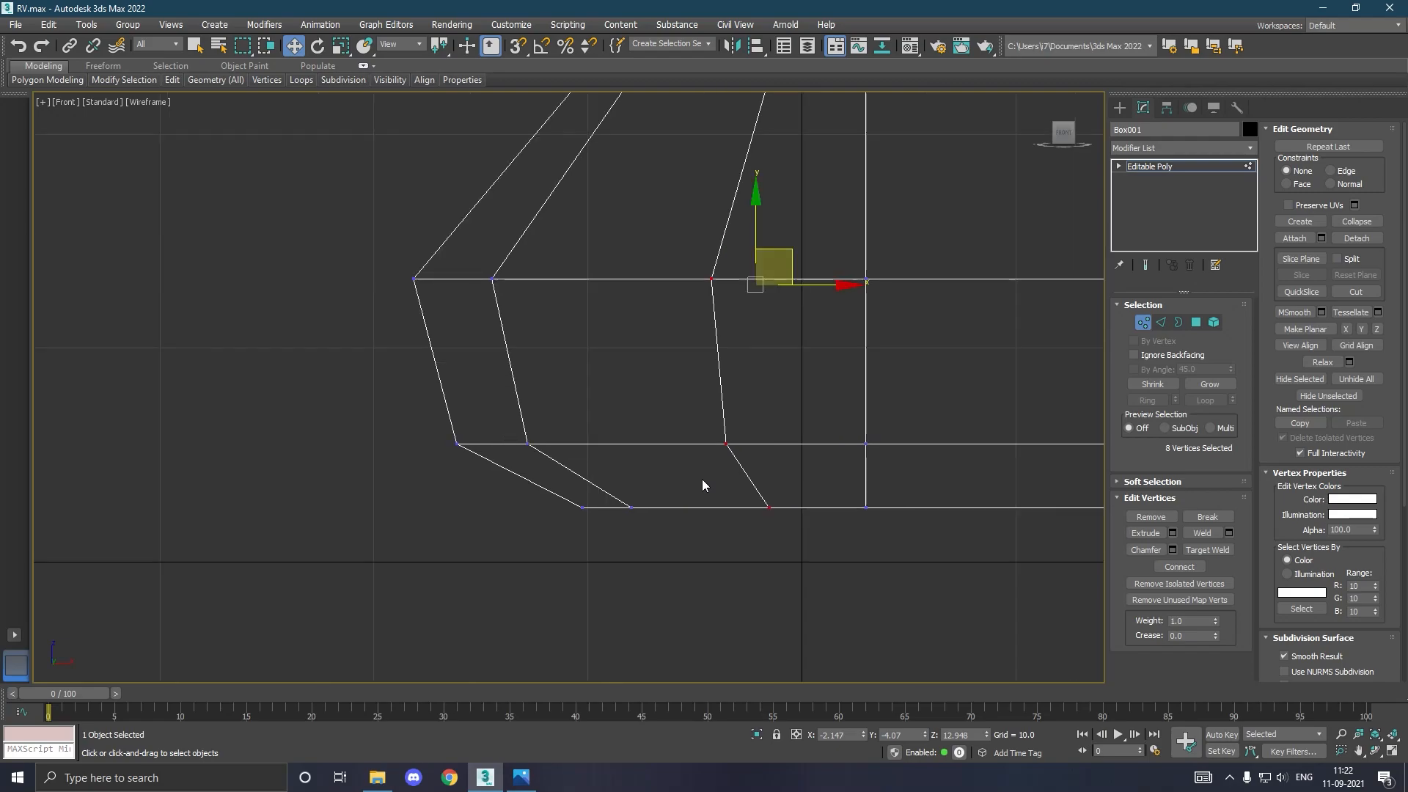
pyautogui.scroll(1, 705, 485)
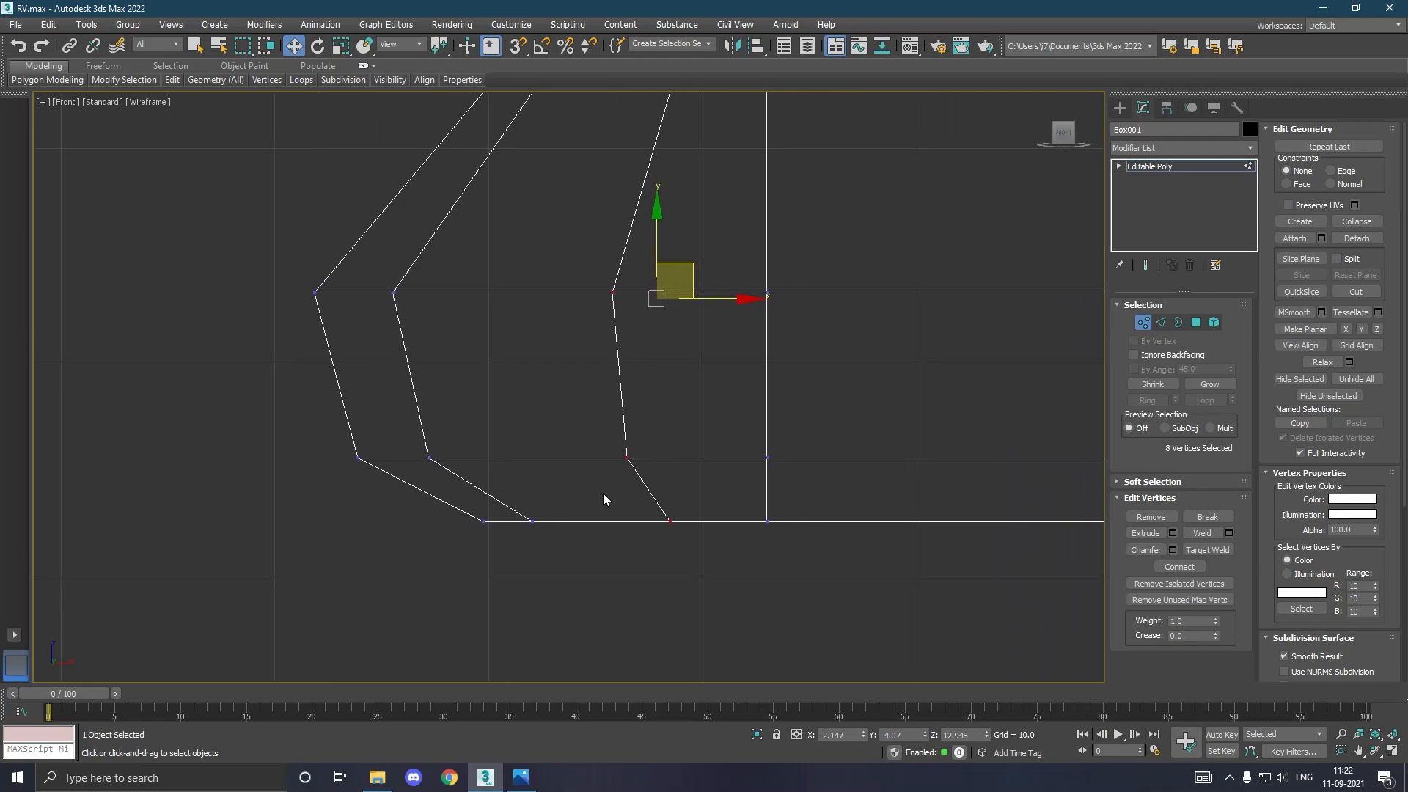
pyautogui.click(12, 48)
pyautogui.click(1172, 166)
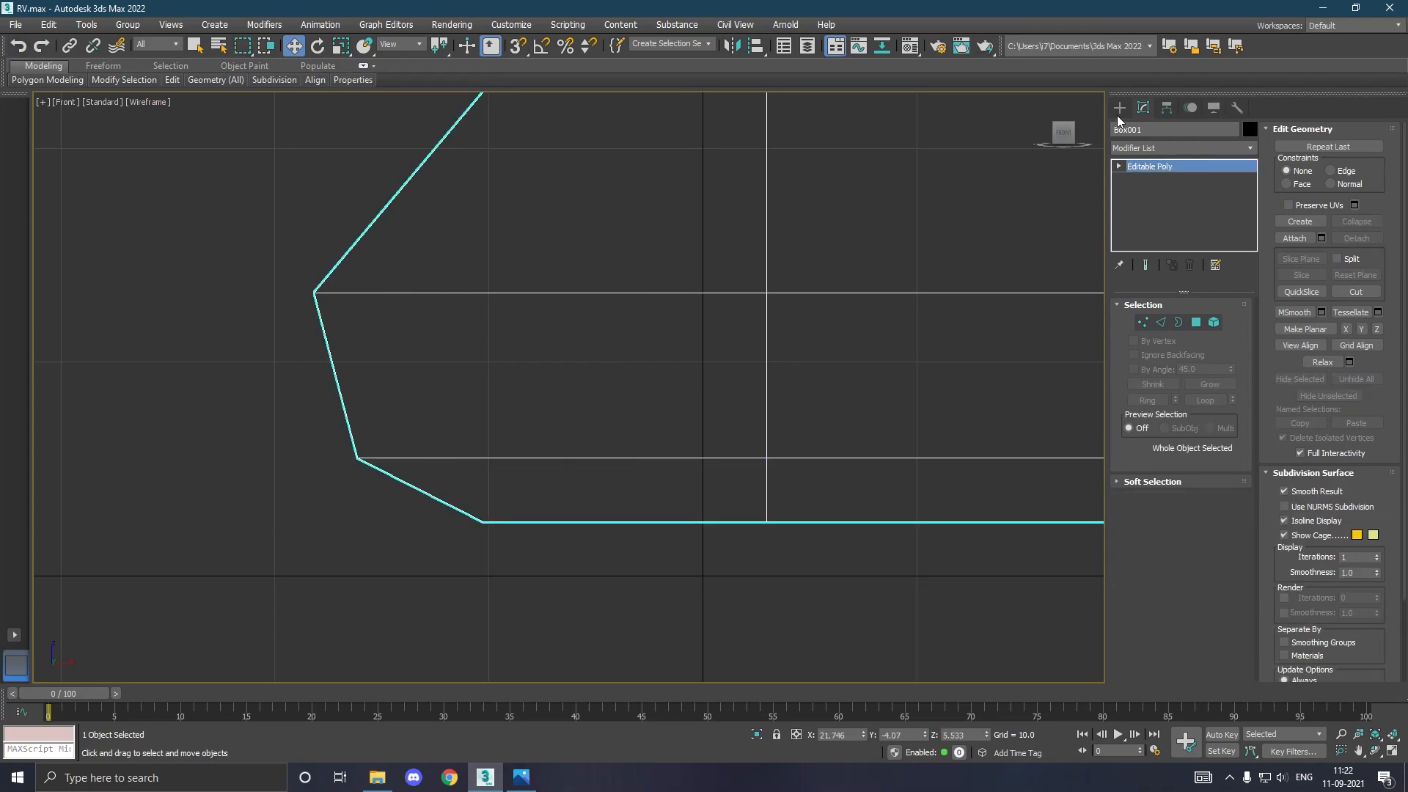
# Draw a cylinder of radius about 3.8 in the Front view as a wheel at the body's lower front.
pyautogui.click(1119, 108)
pyautogui.click(1147, 243)
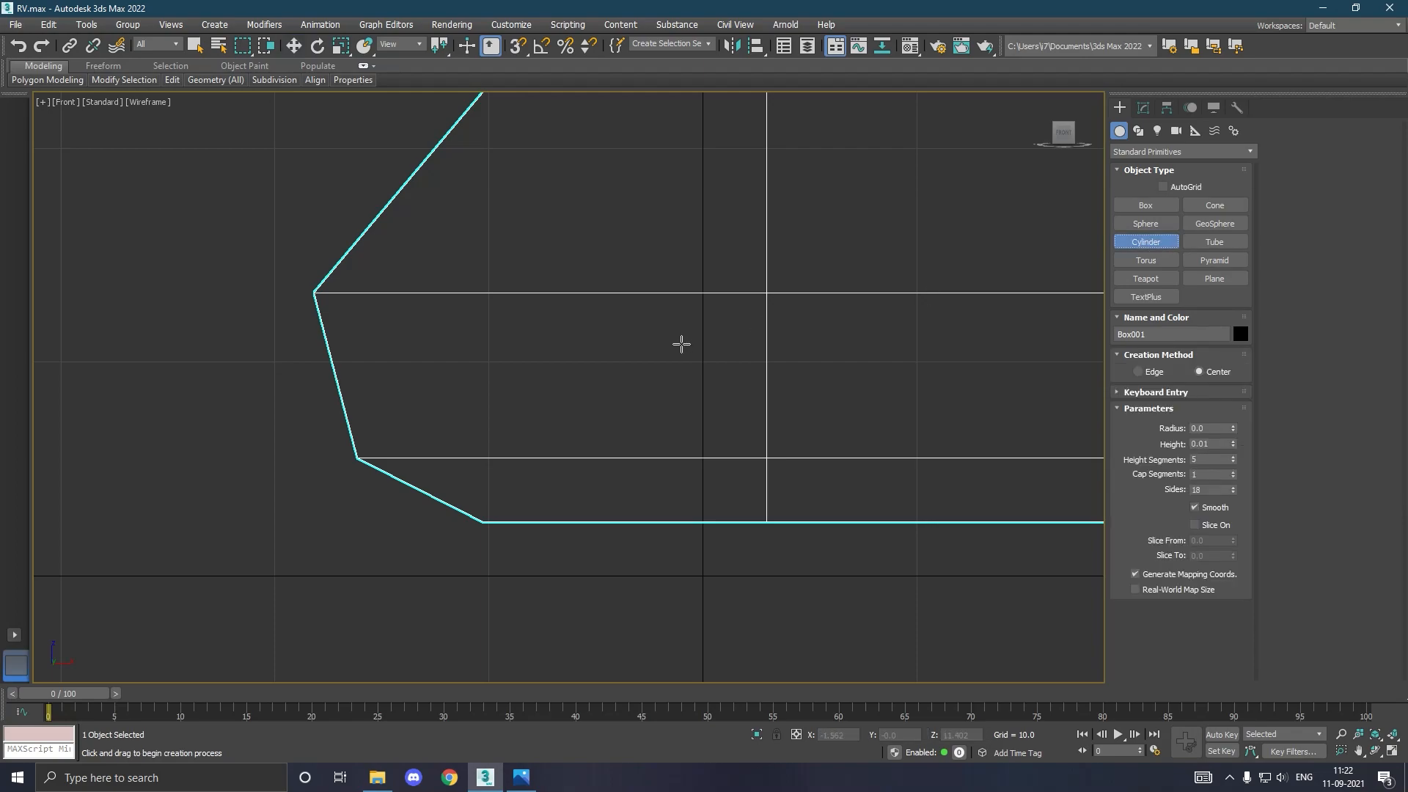
pyautogui.moveTo(682, 340); pyautogui.dragTo(476, 282, button='middle')
pyautogui.moveTo(424, 435); pyautogui.dragTo(501, 494)
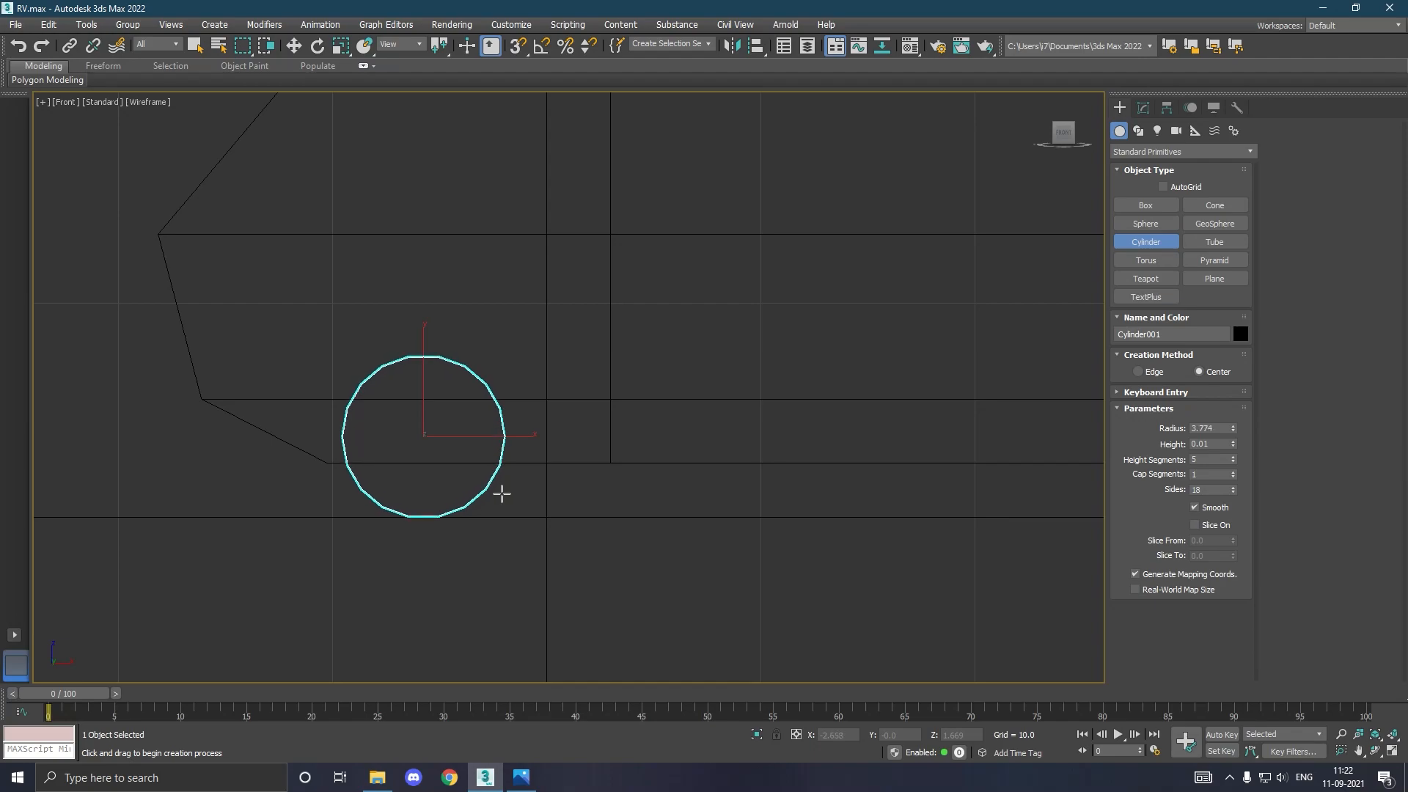
# Move the wheel cylinder to about X -4.0, Z 3.85, and out to the body's near side at about Y -20.5.
pyautogui.press('w')
pyautogui.moveTo(511, 437); pyautogui.dragTo(551, 444)
pyautogui.moveTo(471, 378)
pyautogui.mouseDown()
pyautogui.moveTo(470, 396)
pyautogui.moveTo(465, 377)
pyautogui.mouseUp()
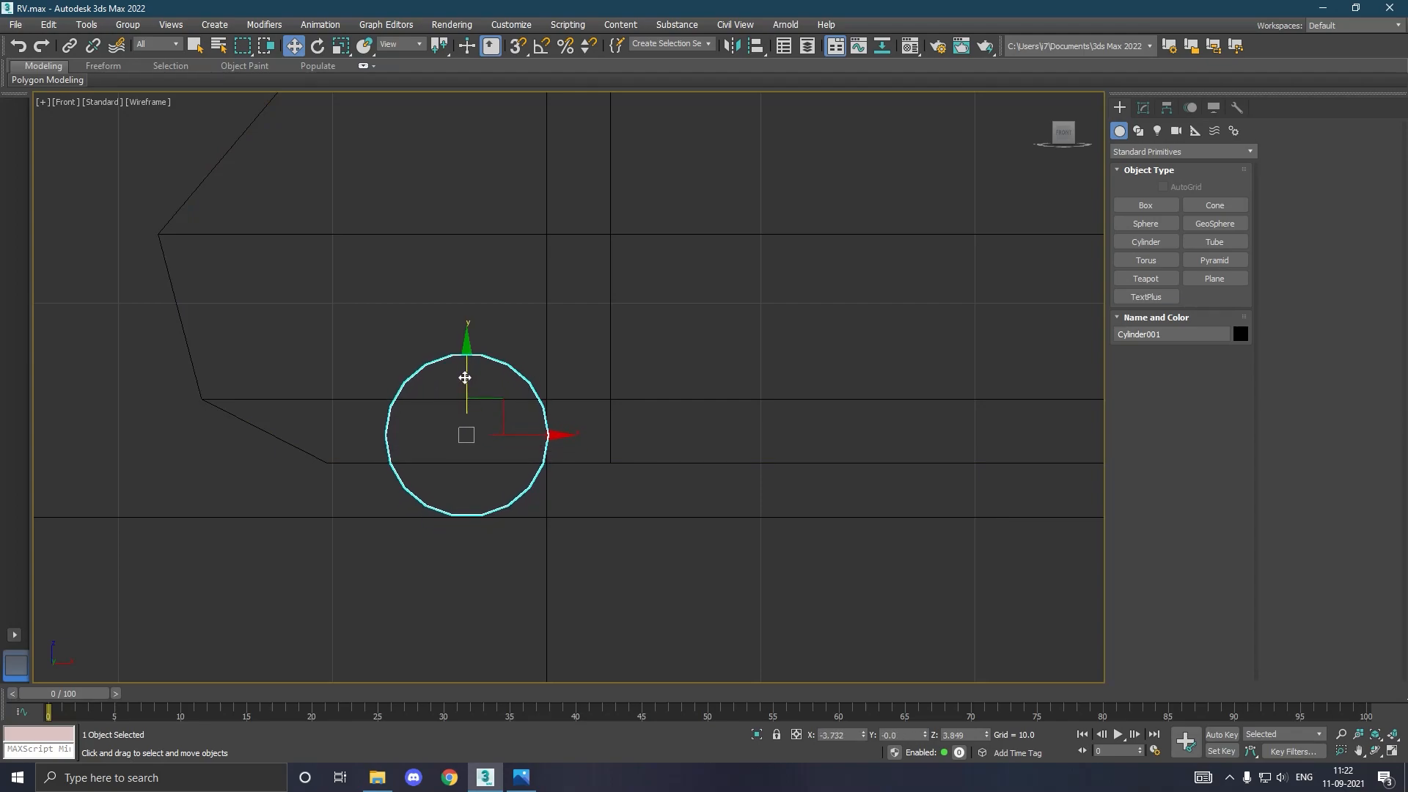
pyautogui.scroll(-4, 499, 395)
pyautogui.moveTo(555, 401); pyautogui.dragTo(580, 415, button='middle')
pyautogui.scroll(2, 486, 411)
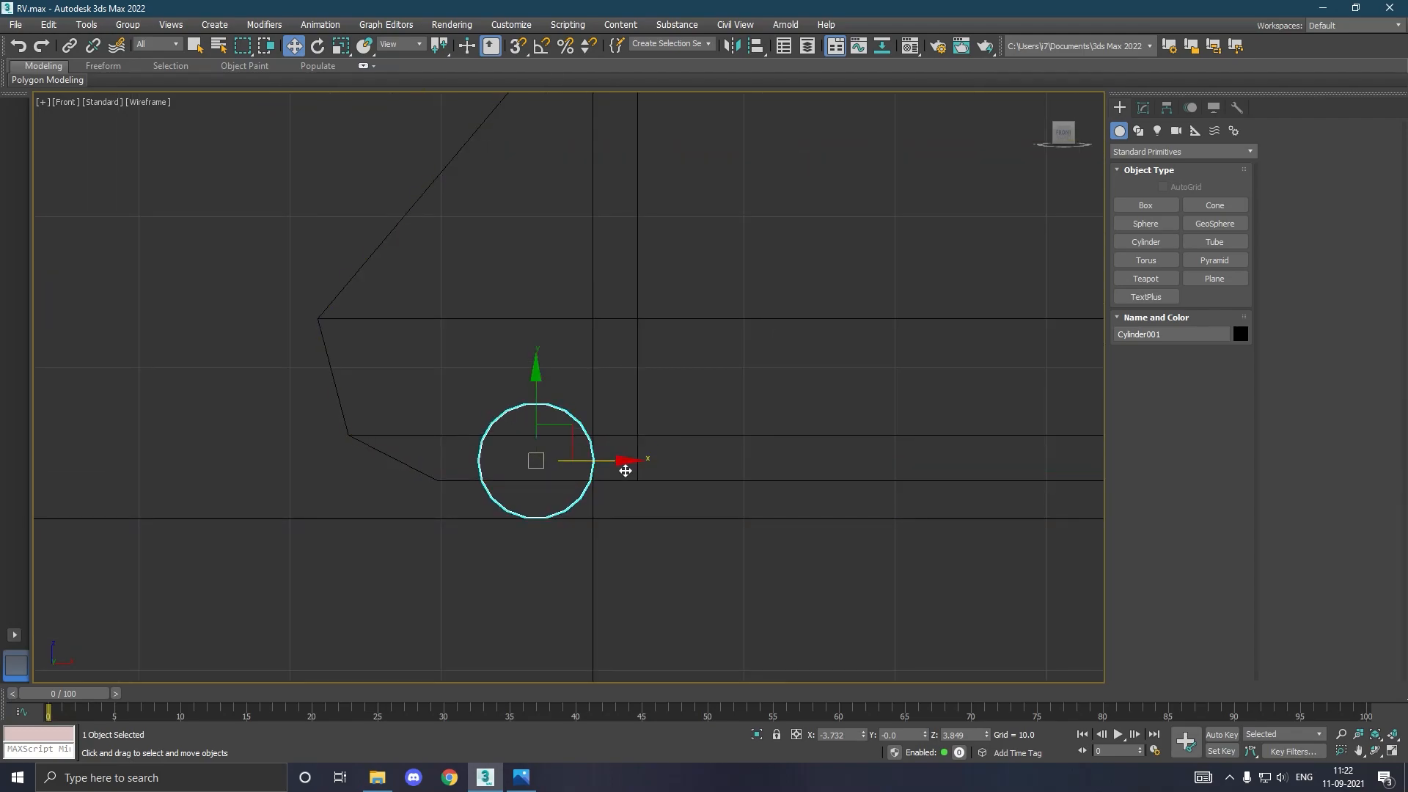
pyautogui.press('p')
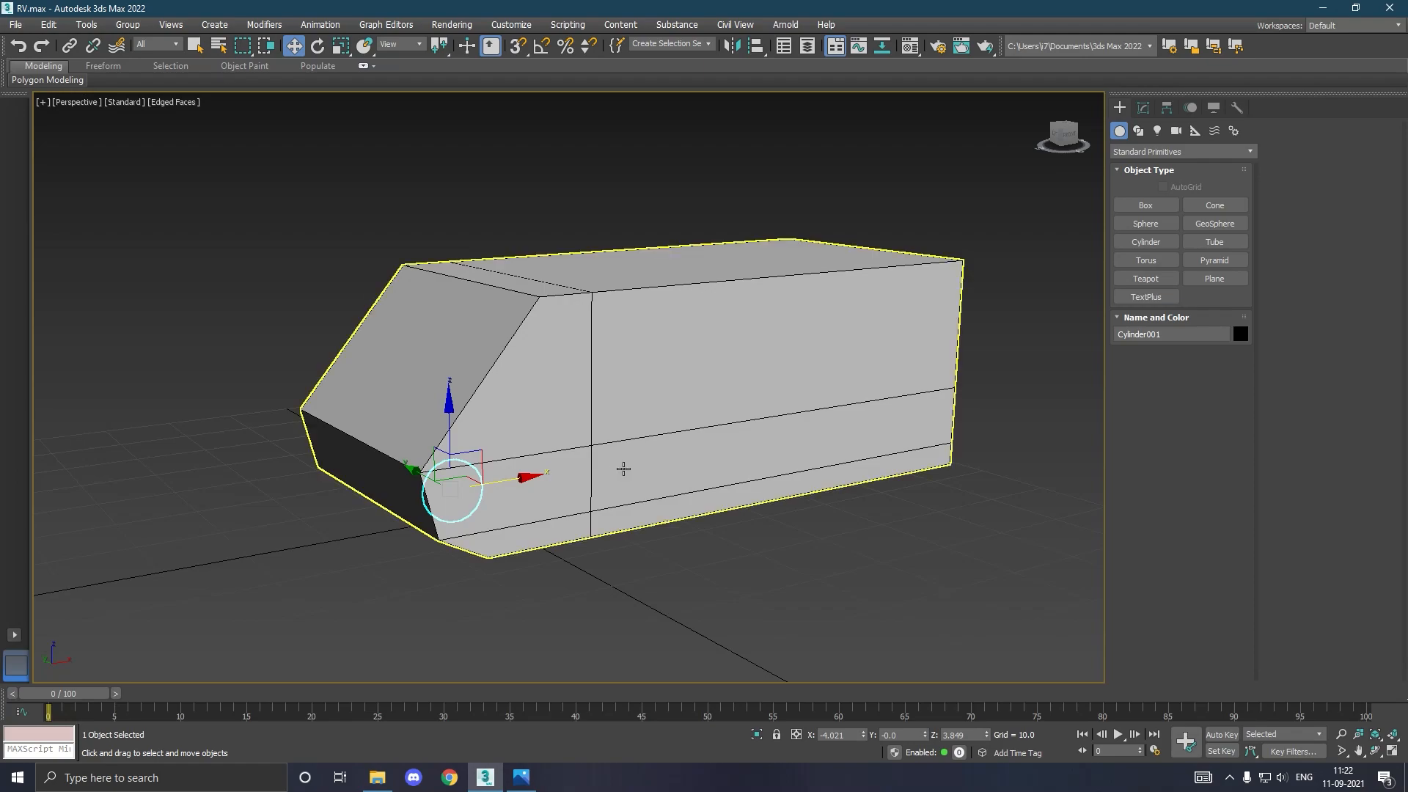
pyautogui.moveTo(411, 487); pyautogui.dragTo(503, 527)
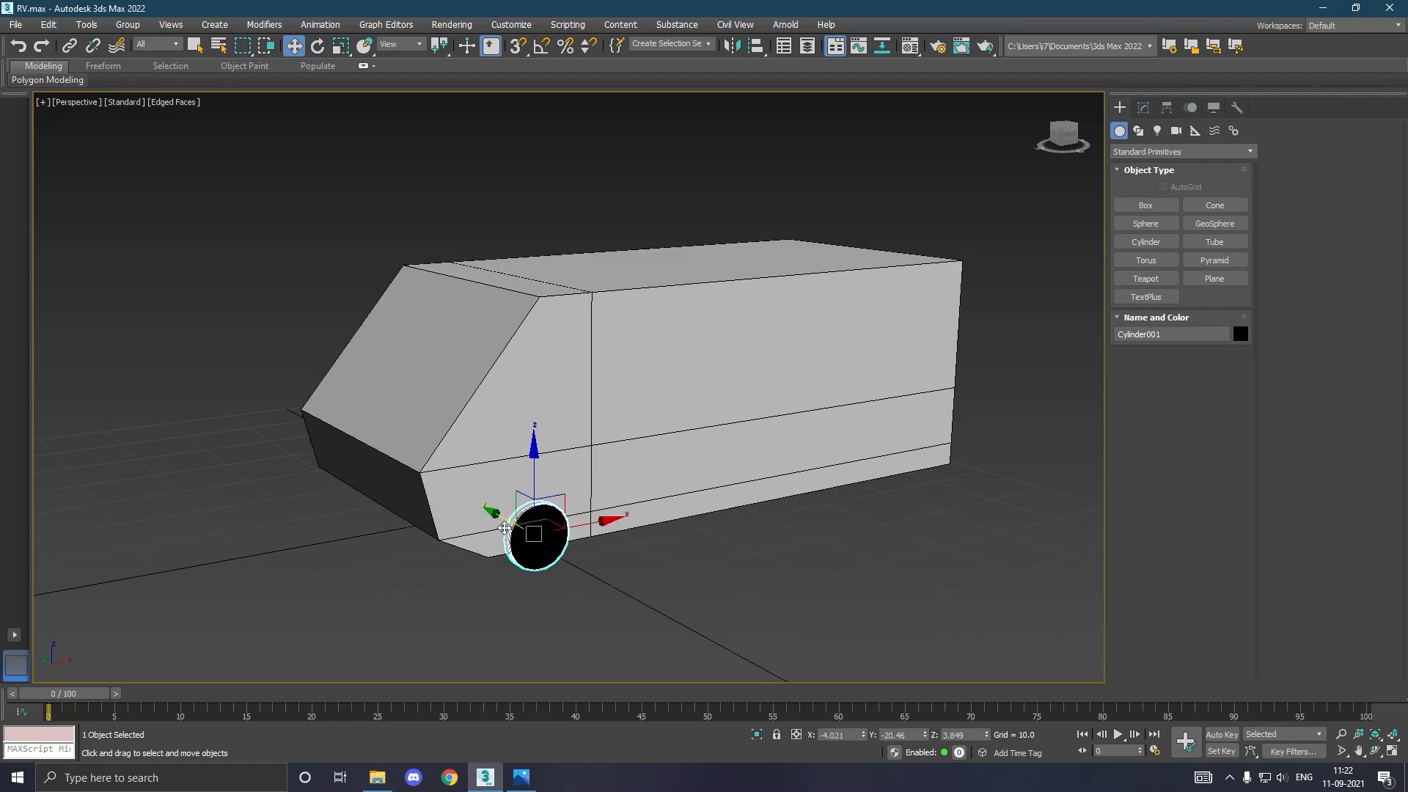
# Give the wheel cylinder 1 height segment and a height of about 3.08, and assign it the body's light grey material.
pyautogui.click(1144, 107)
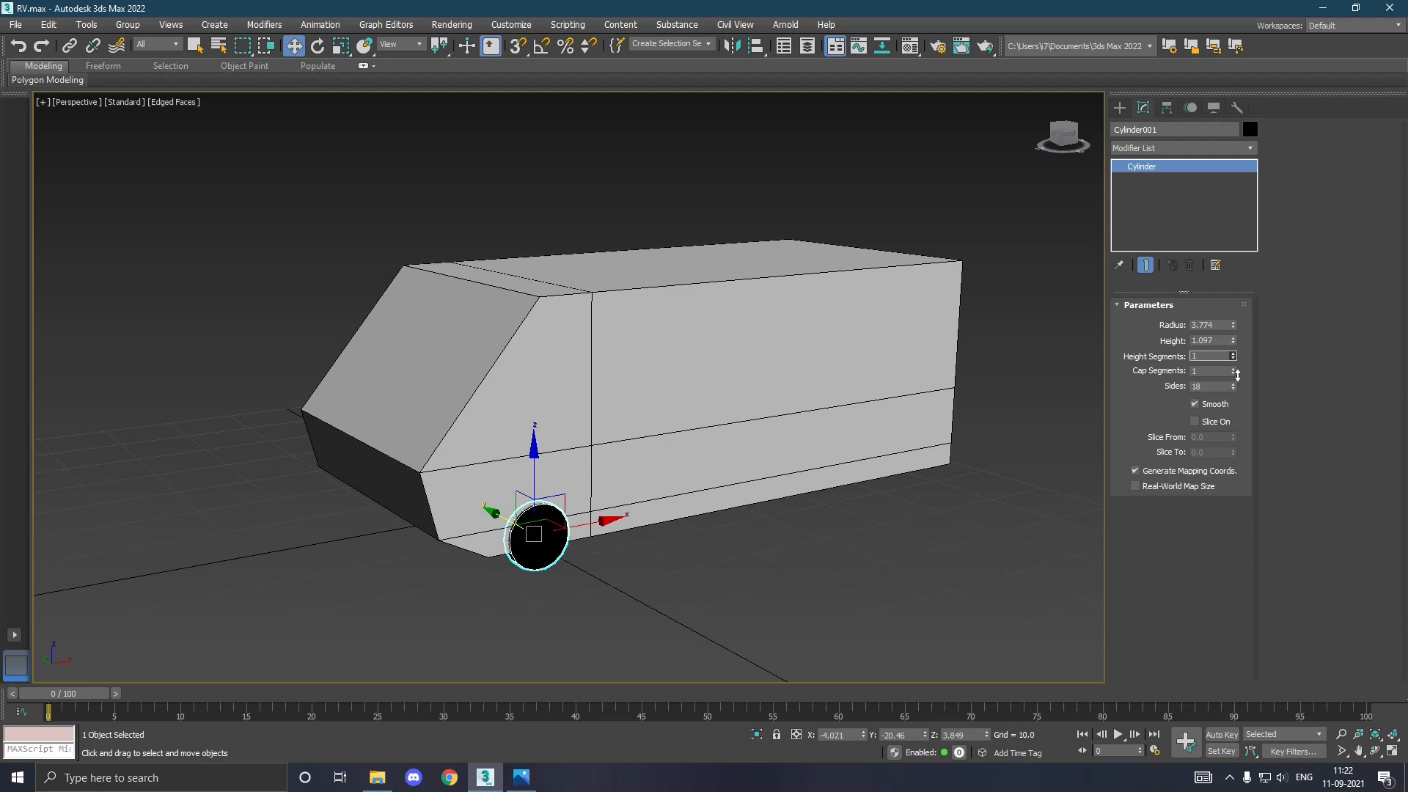
pyautogui.moveTo(1233, 341); pyautogui.dragTo(1225, 208)
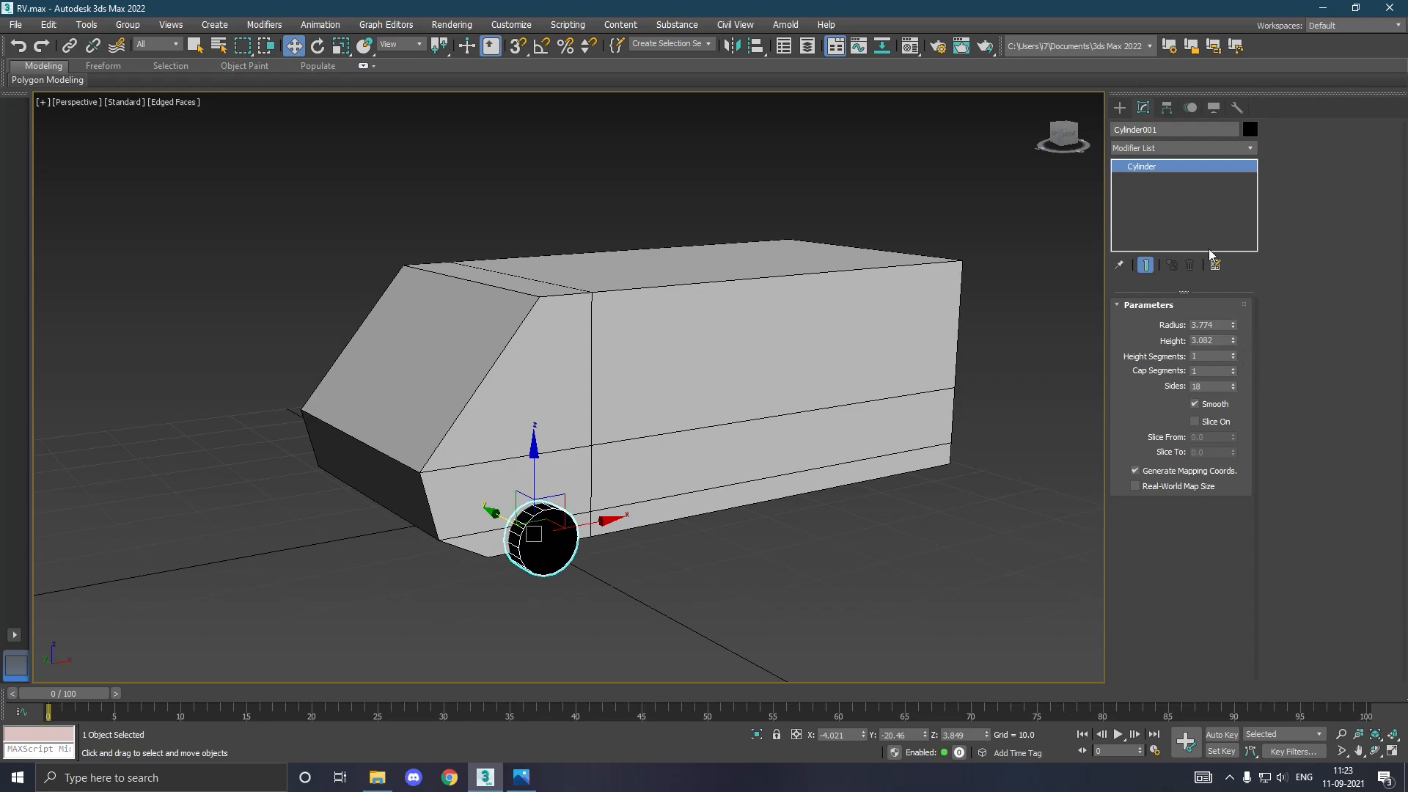
pyautogui.press('m')
pyautogui.click(87, 299)
pyautogui.press('m')
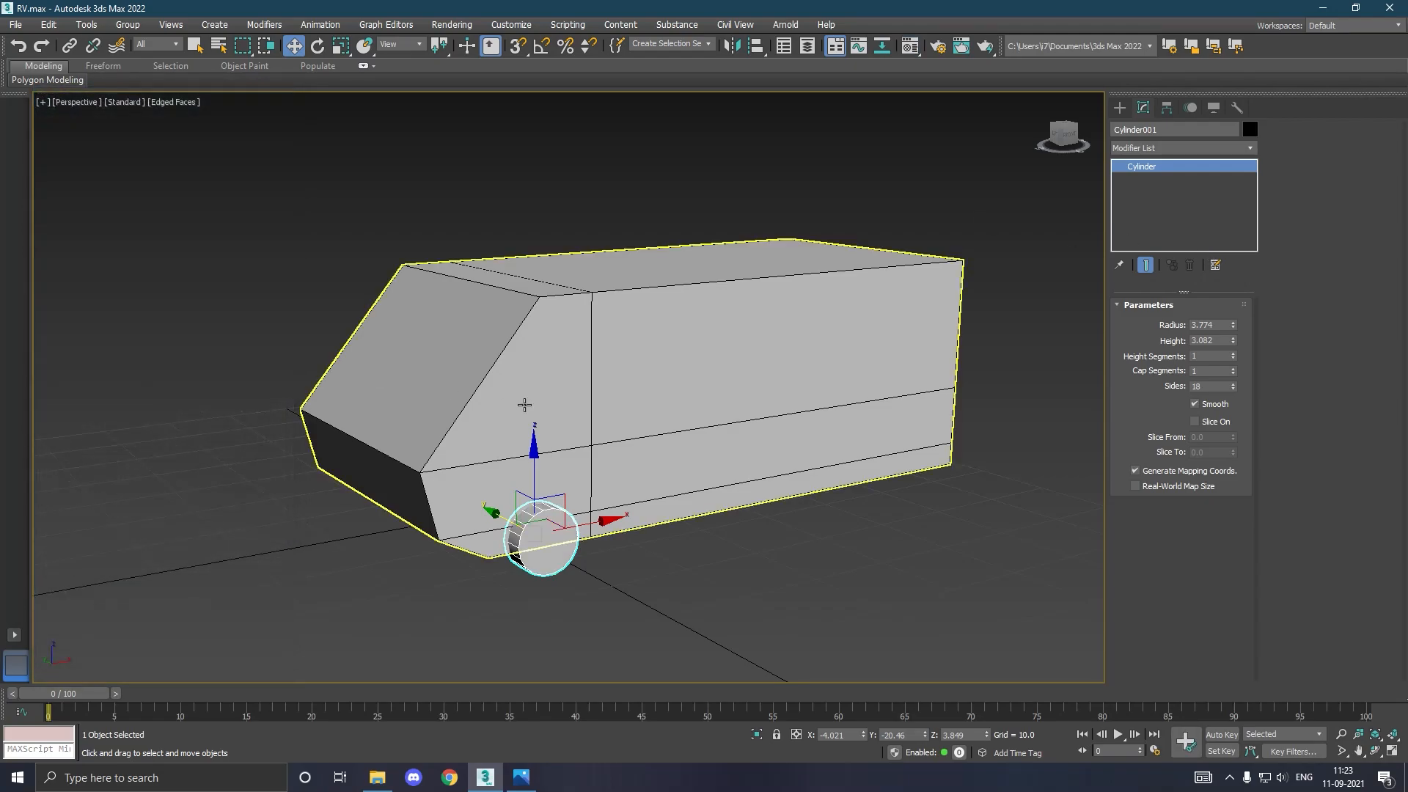
# Shift the wheel along Y to about -19.2, and set its height to about 3.76 with 21 sides.
pyautogui.keyDown('alt'); pyautogui.moveTo(552, 406); pyautogui.dragTo(602, 390, button='middle'); pyautogui.keyUp('alt')
pyautogui.keyDown('alt'); pyautogui.moveTo(534, 559); pyautogui.dragTo(543, 442, button='middle'); pyautogui.keyUp('alt')
pyautogui.scroll(5, 544, 442)
pyautogui.moveTo(540, 428); pyautogui.dragTo(506, 428)
pyautogui.moveTo(1232, 342); pyautogui.dragTo(1233, 330)
pyautogui.click(1233, 384)
pyautogui.click(1234, 384)
pyautogui.click(1234, 384)
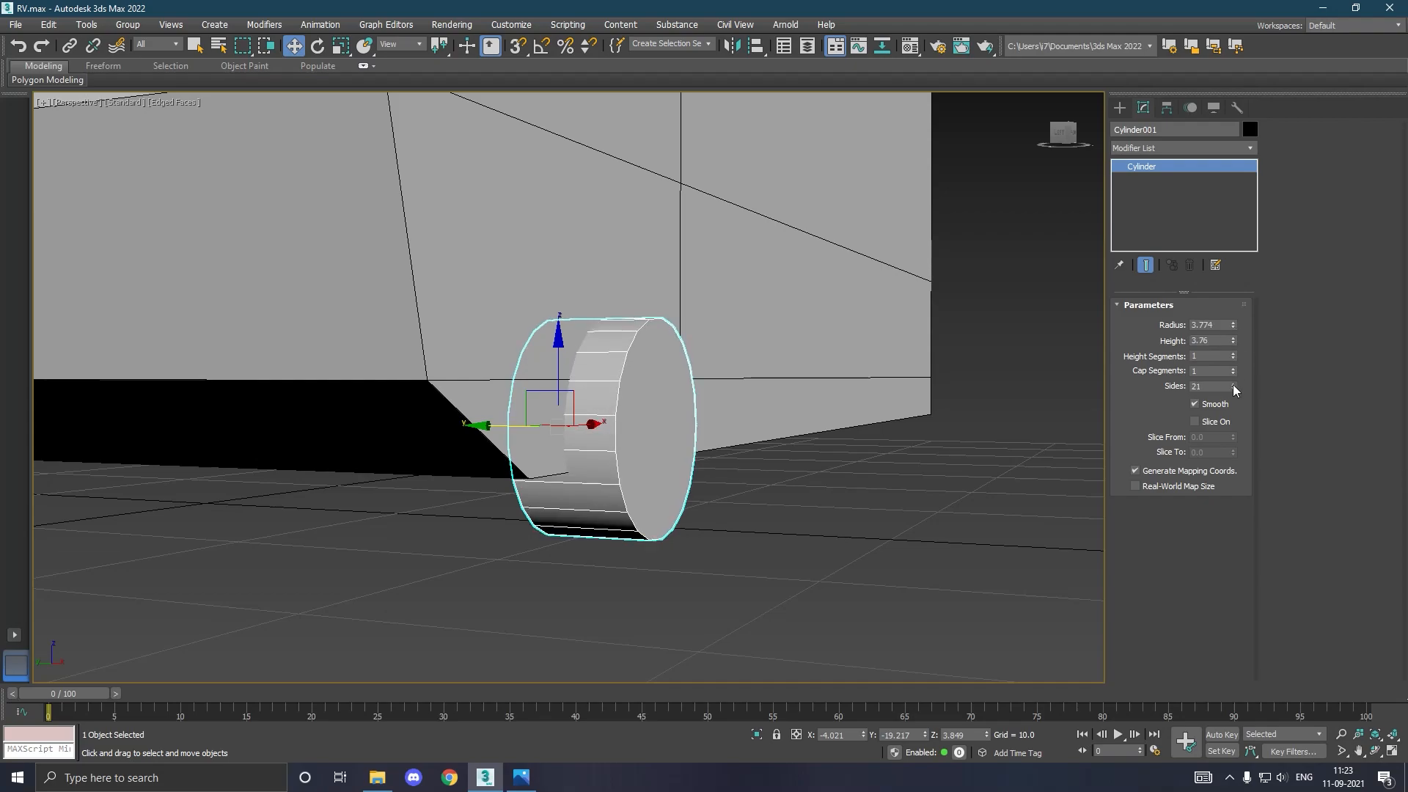
# Copy the wheel along X to about 49.1 under the body's rear and convert the copy to an Editable Poly.
pyautogui.scroll(-2, 661, 398)
pyautogui.keyDown('alt'); pyautogui.moveTo(748, 399); pyautogui.dragTo(605, 414, button='middle'); pyautogui.keyUp('alt')
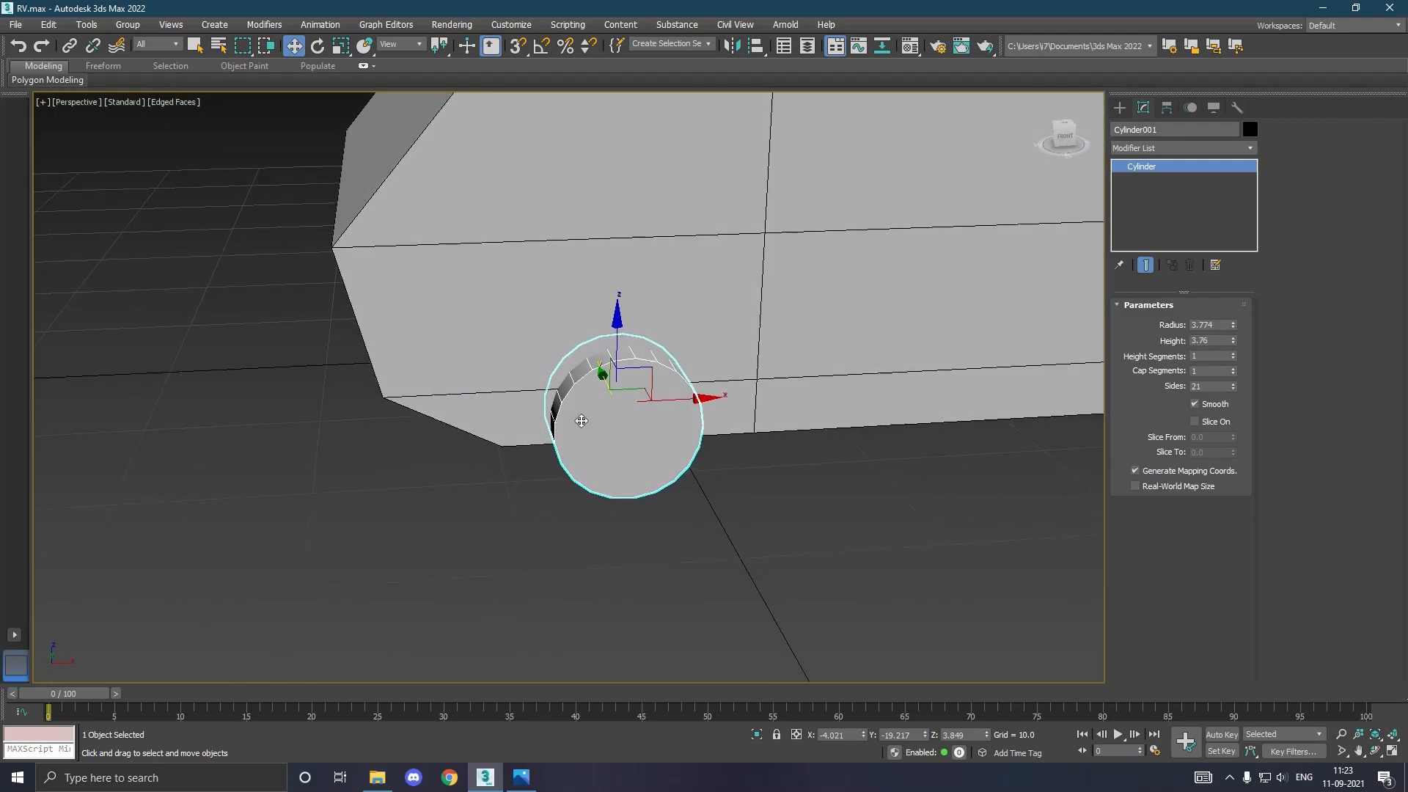
pyautogui.scroll(-5, 543, 422)
pyautogui.moveTo(791, 398); pyautogui.dragTo(506, 411, button='middle')
pyautogui.keyDown('shift'); pyautogui.moveTo(494, 417); pyautogui.dragTo(792, 399); pyautogui.keyUp('shift')
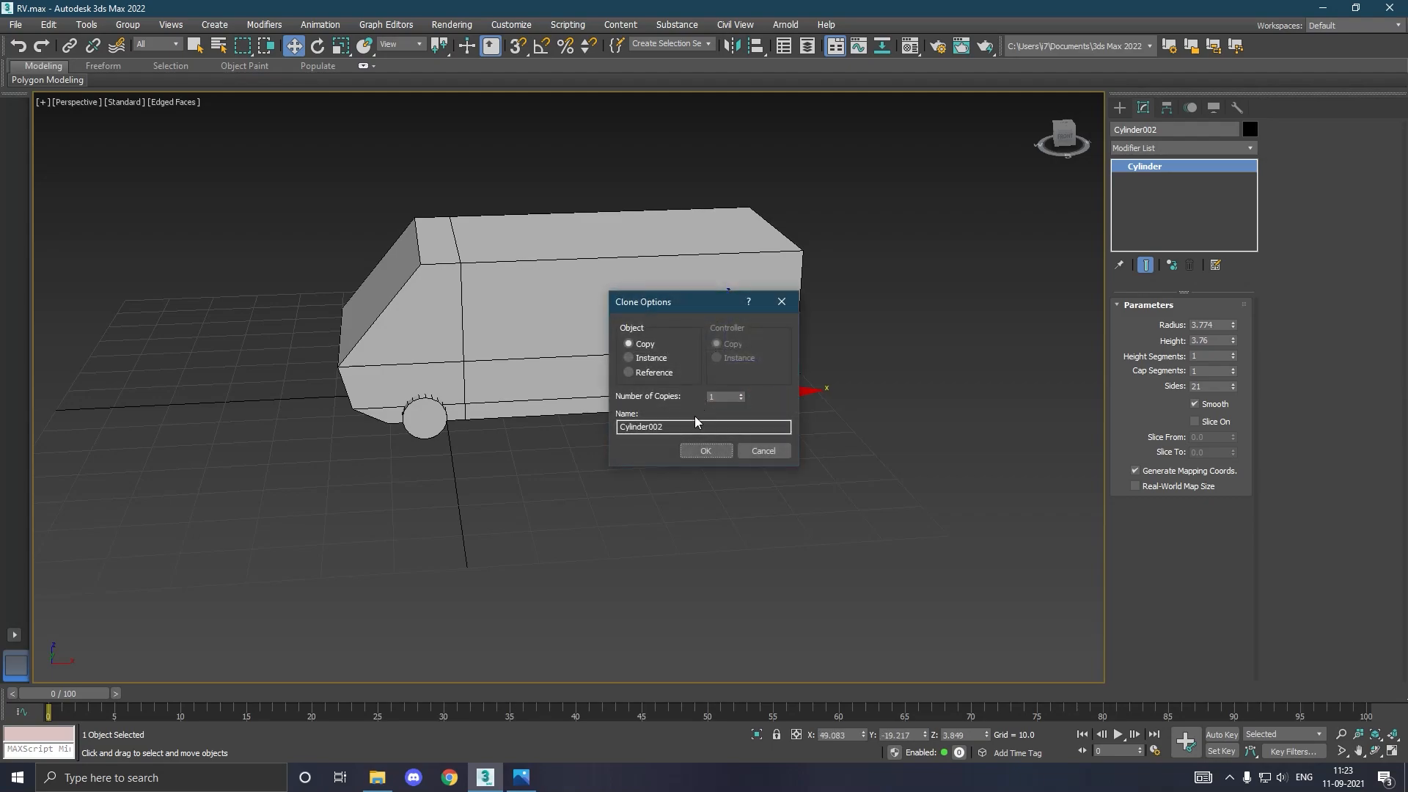
pyautogui.click(703, 451)
pyautogui.rightClick(1146, 167)
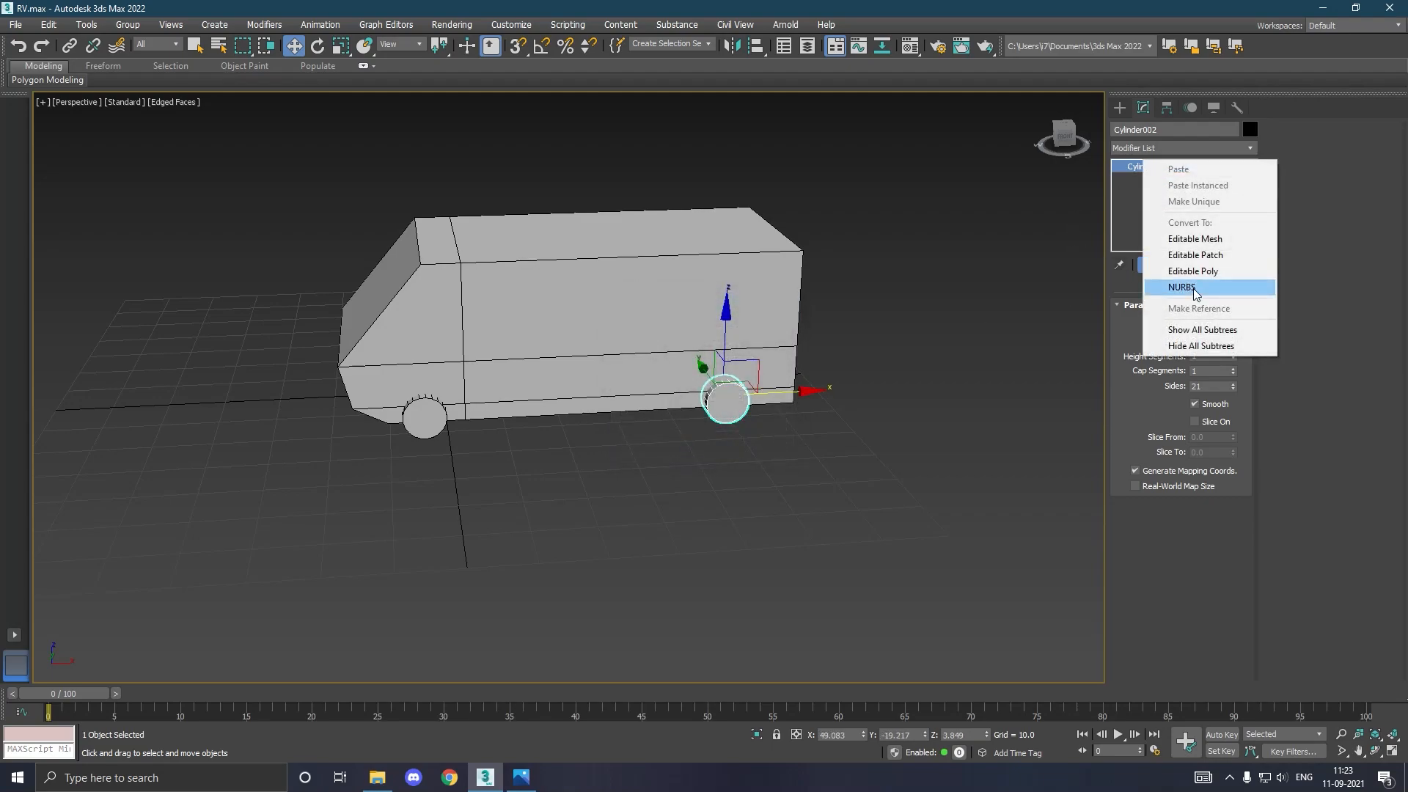
pyautogui.click(1193, 272)
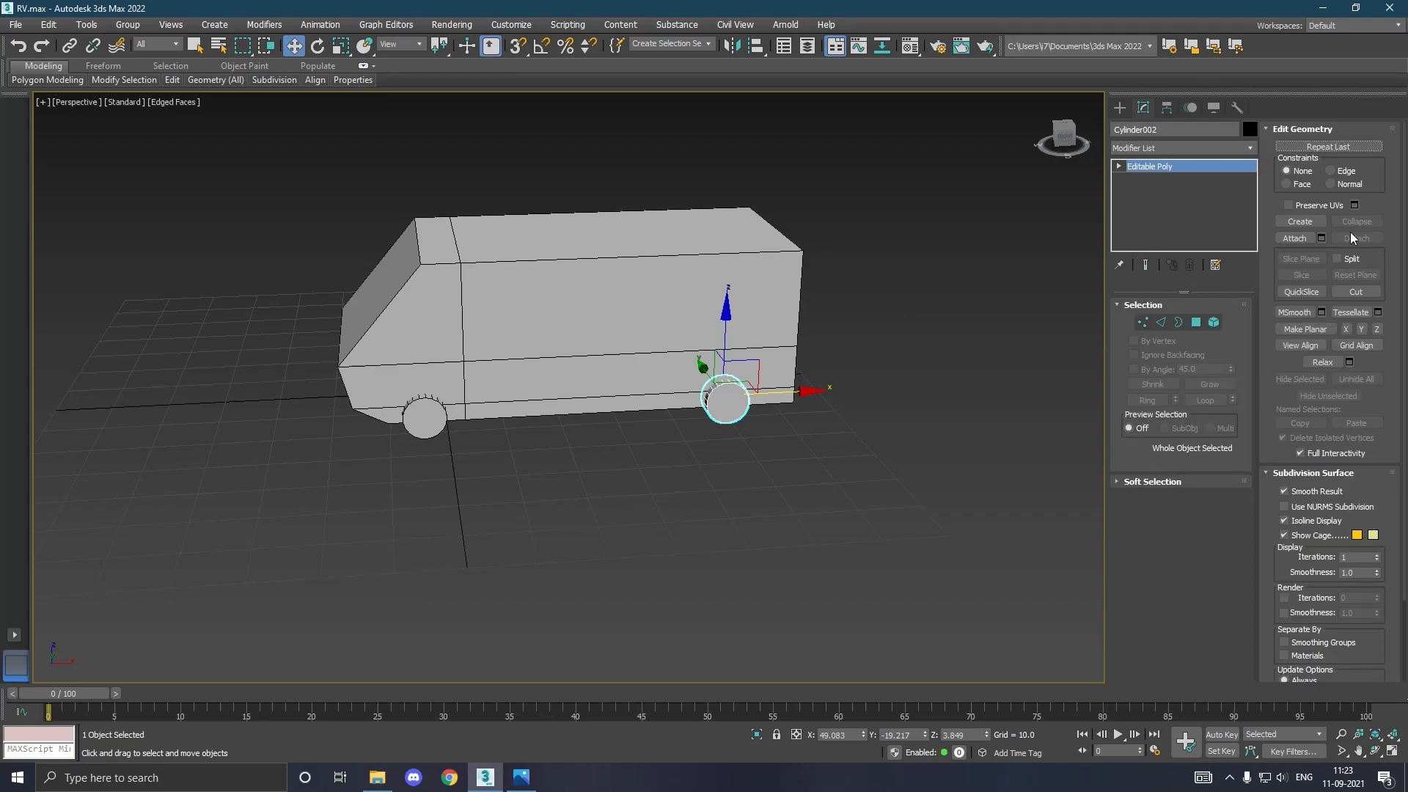
# Attach the front wheel cylinder to the rear wheel mesh.
pyautogui.click(1287, 242)
pyautogui.click(433, 424)
pyautogui.keyDown('alt'); pyautogui.moveTo(557, 436); pyautogui.dragTo(592, 423, button='middle'); pyautogui.keyUp('alt')
# Use a Boolean compound object on the RV body to subtract the attached wheel cylinders from it.
pyautogui.click(567, 409)
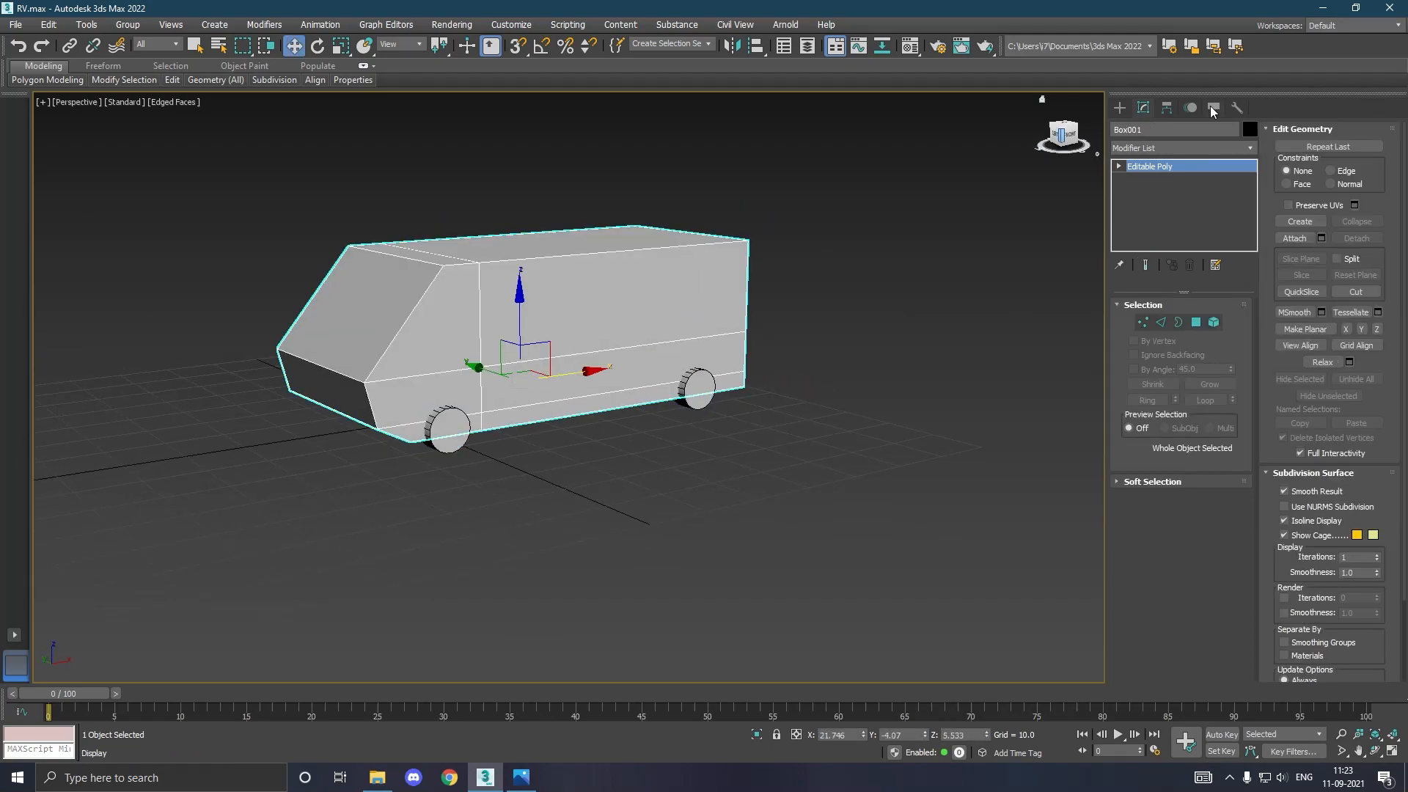
pyautogui.click(1122, 108)
pyautogui.click(1145, 151)
pyautogui.click(1142, 176)
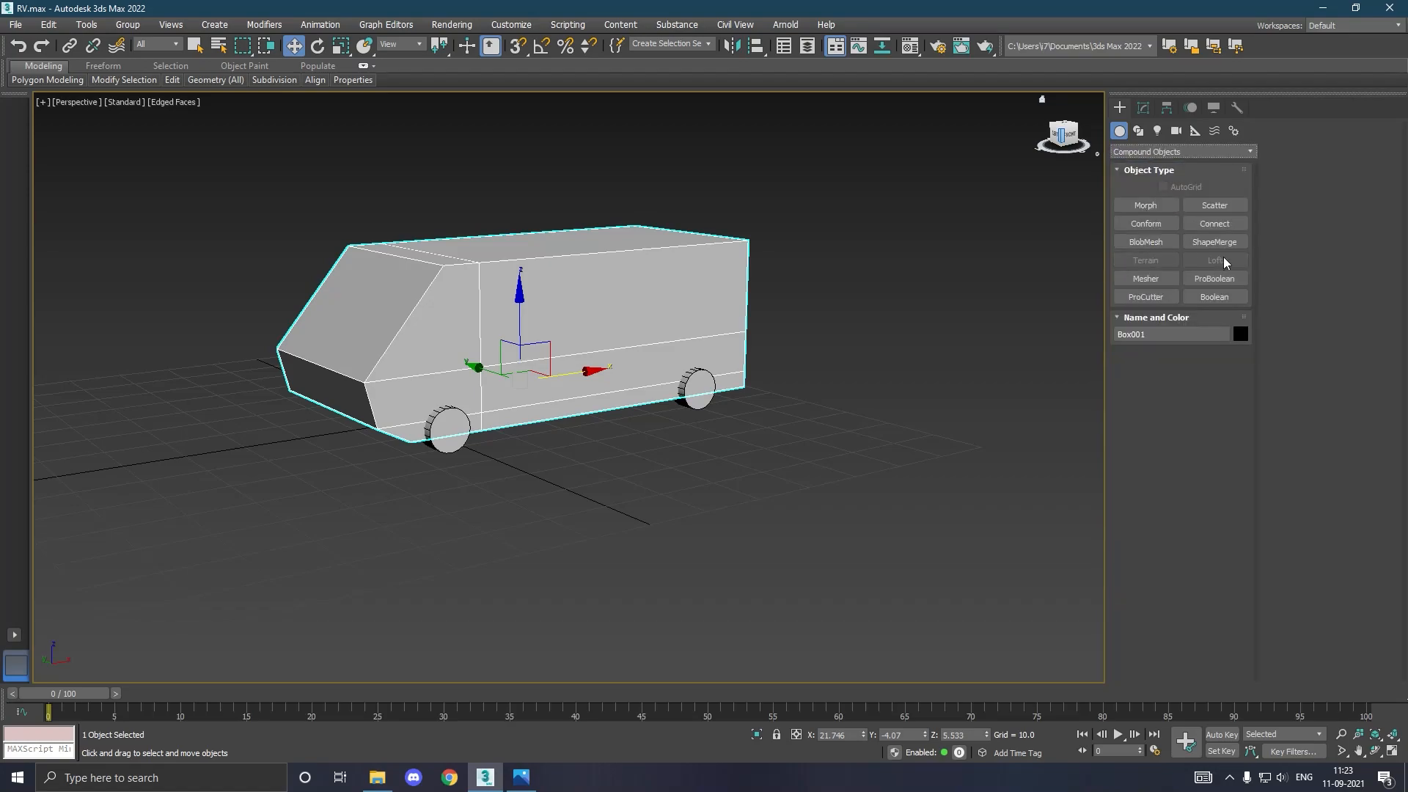
pyautogui.click(1215, 296)
pyautogui.click(1150, 370)
pyautogui.click(454, 427)
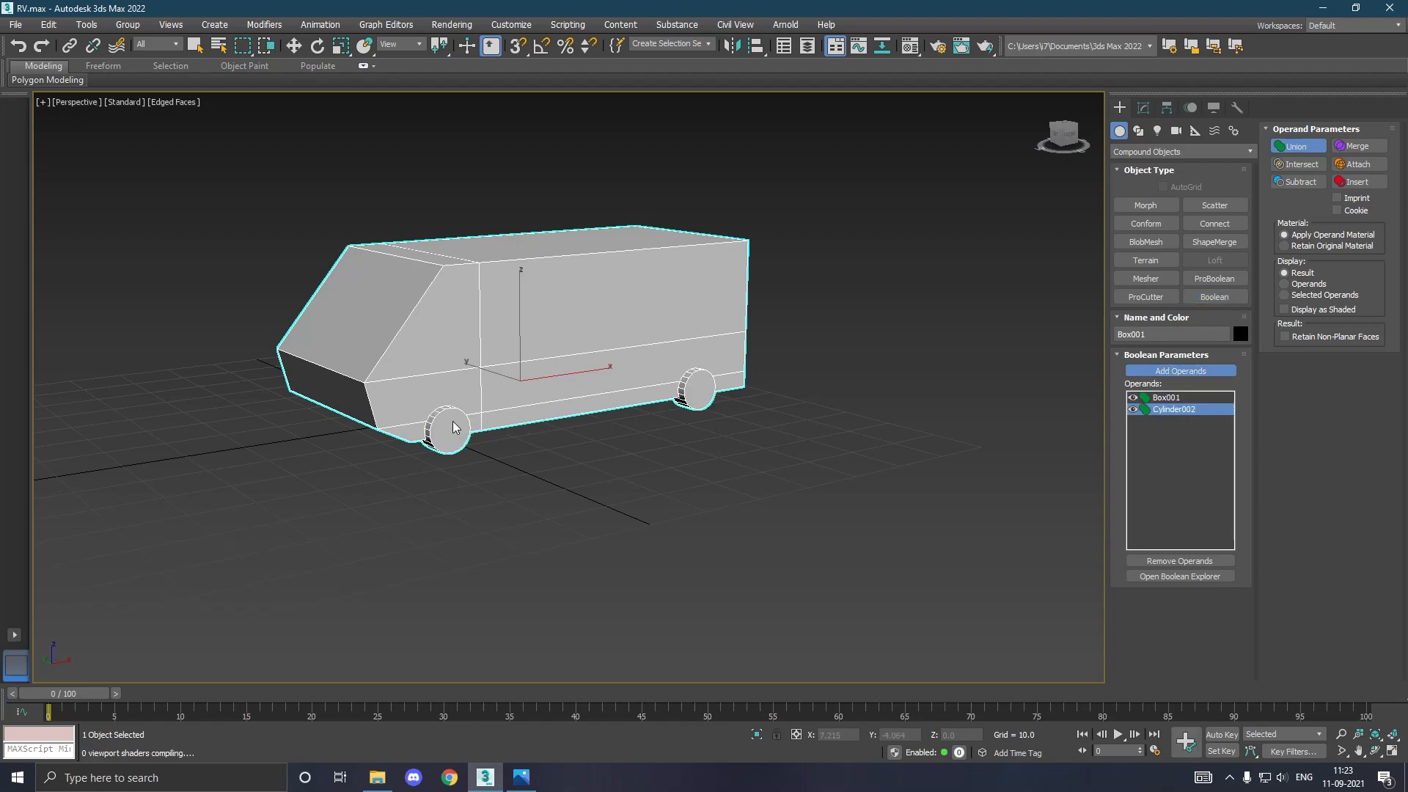
pyautogui.click(1298, 183)
pyautogui.moveTo(840, 280)
pyautogui.keyDown('alt'); pyautogui.mouseDown(button='middle')
pyautogui.moveTo(866, 250)
pyautogui.moveTo(861, 264)
pyautogui.mouseUp(button='middle'); pyautogui.keyUp('alt')
pyautogui.press('w')
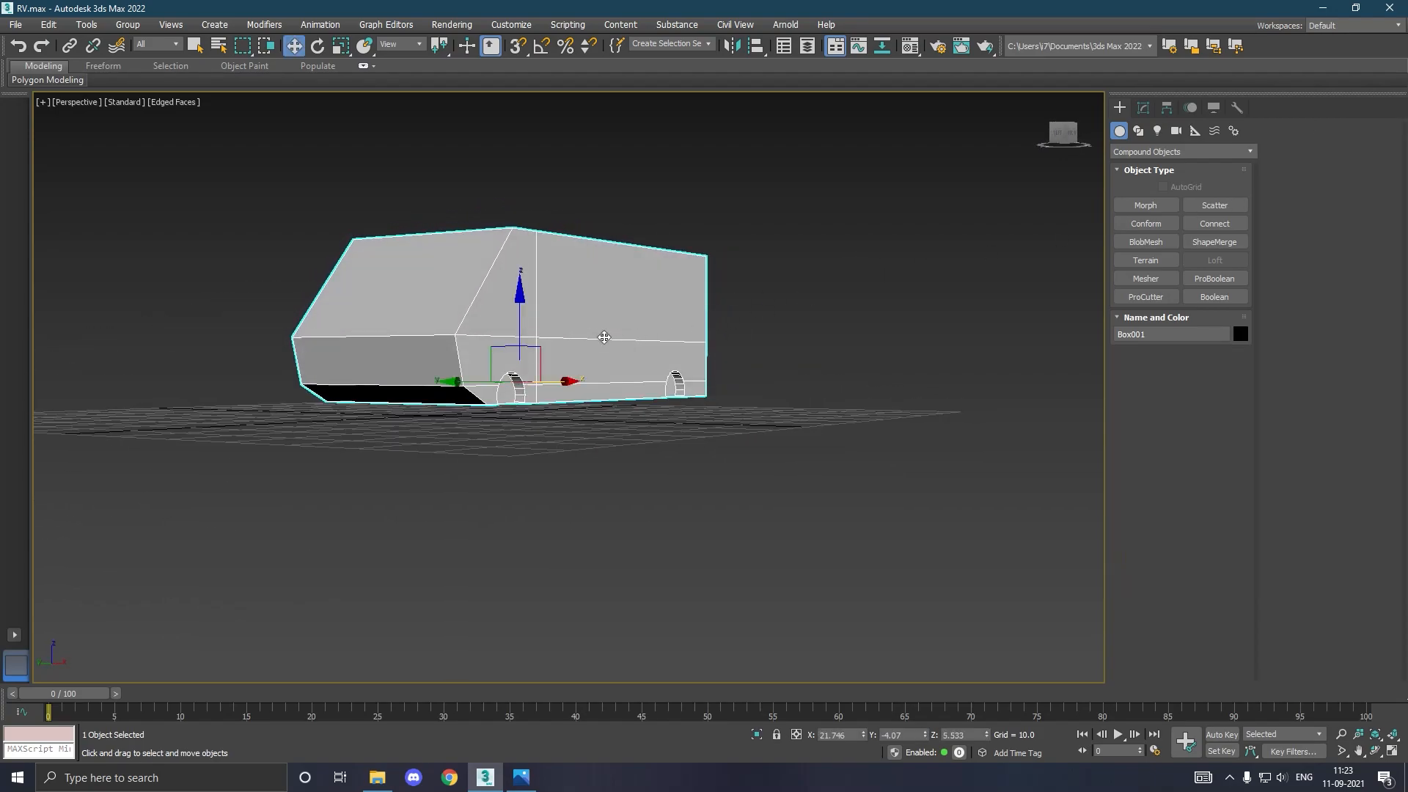
# Convert the Boolean body with its wheel cutouts to an Editable Poly.
pyautogui.scroll(5, 507, 345)
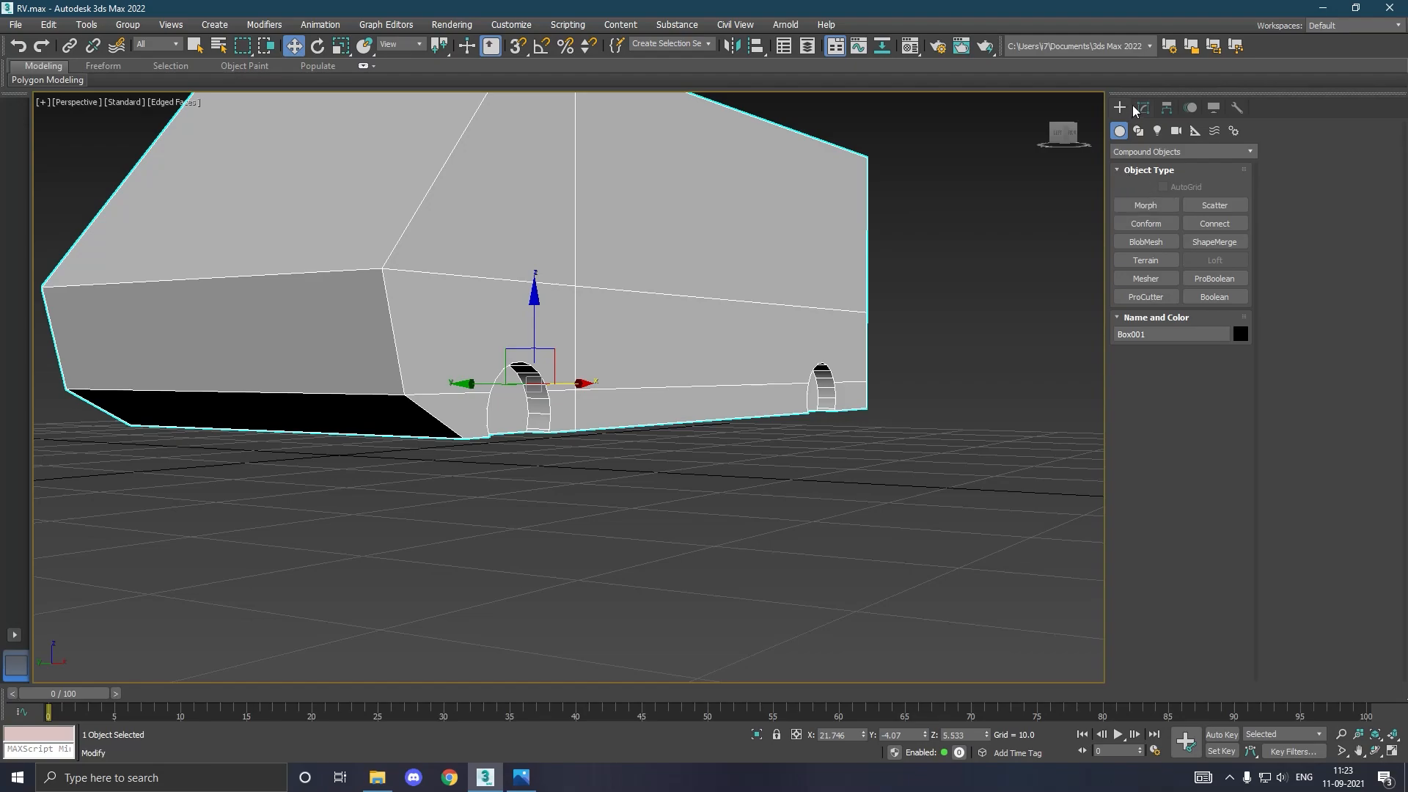
pyautogui.click(1142, 108)
pyautogui.rightClick(1157, 191)
pyautogui.click(1218, 305)
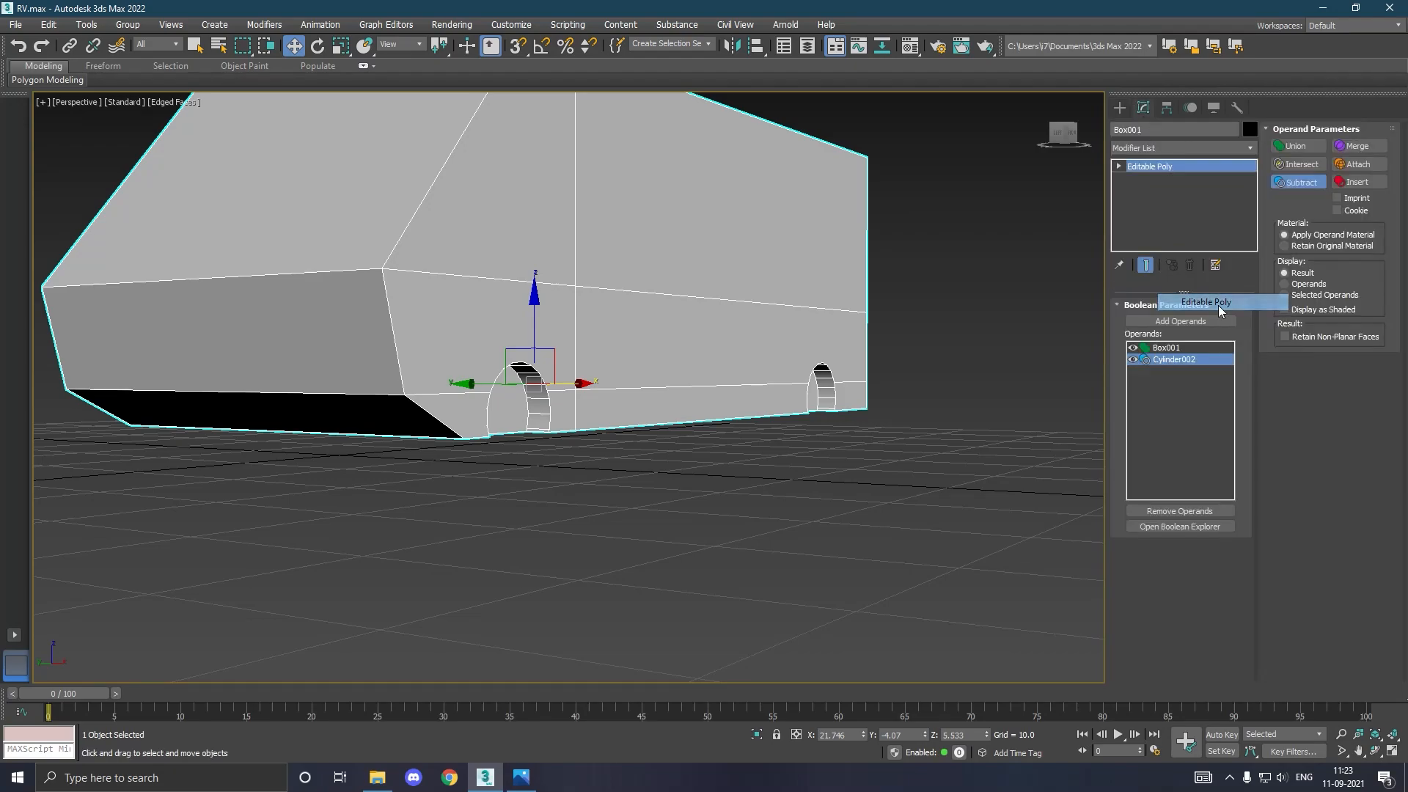
pyautogui.keyDown('alt'); pyautogui.moveTo(799, 289); pyautogui.dragTo(1008, 257, button='middle'); pyautogui.keyUp('alt')
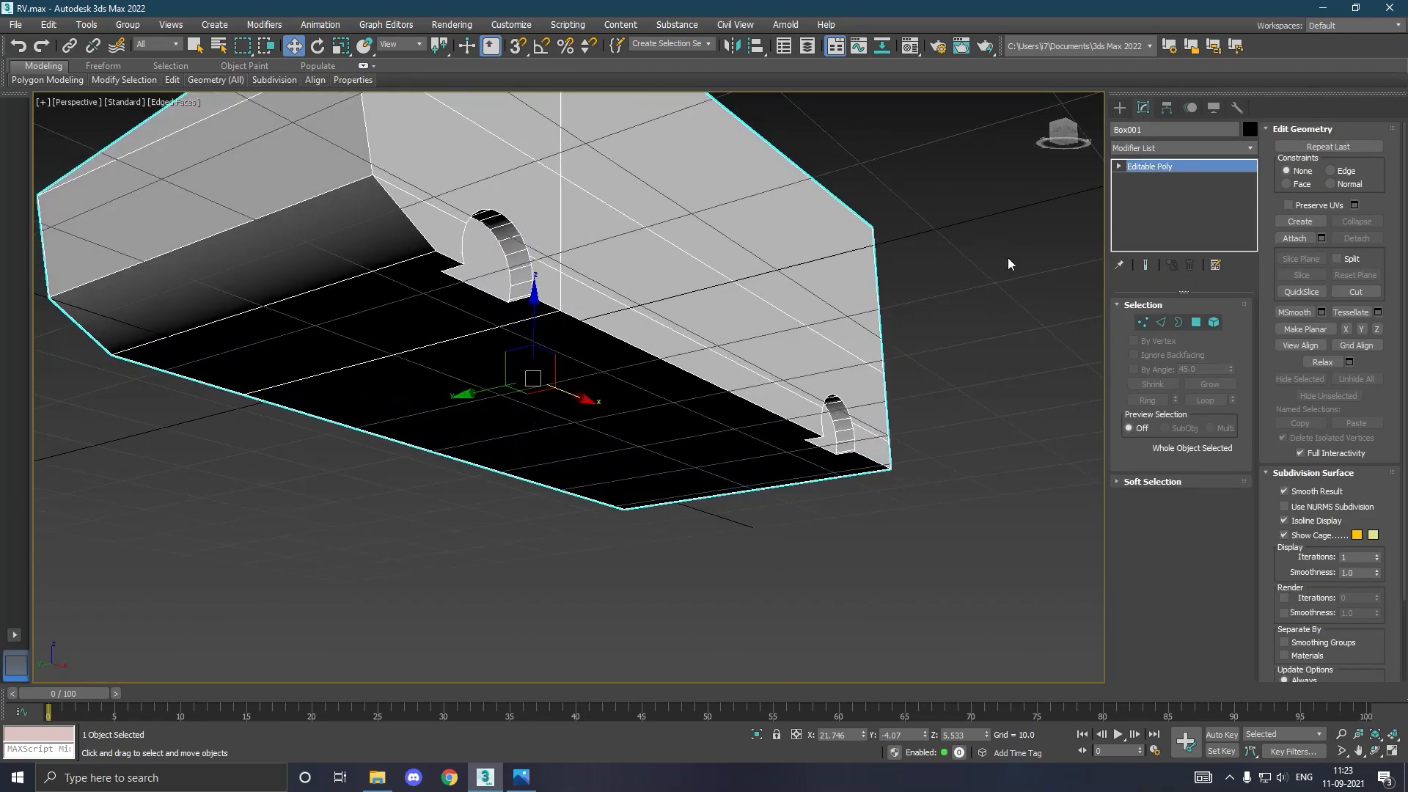
# Select the inner polygons of both wheel arches and try shifting them along Y to adjust the arch depth.
pyautogui.click(1196, 323)
pyautogui.click(503, 282)
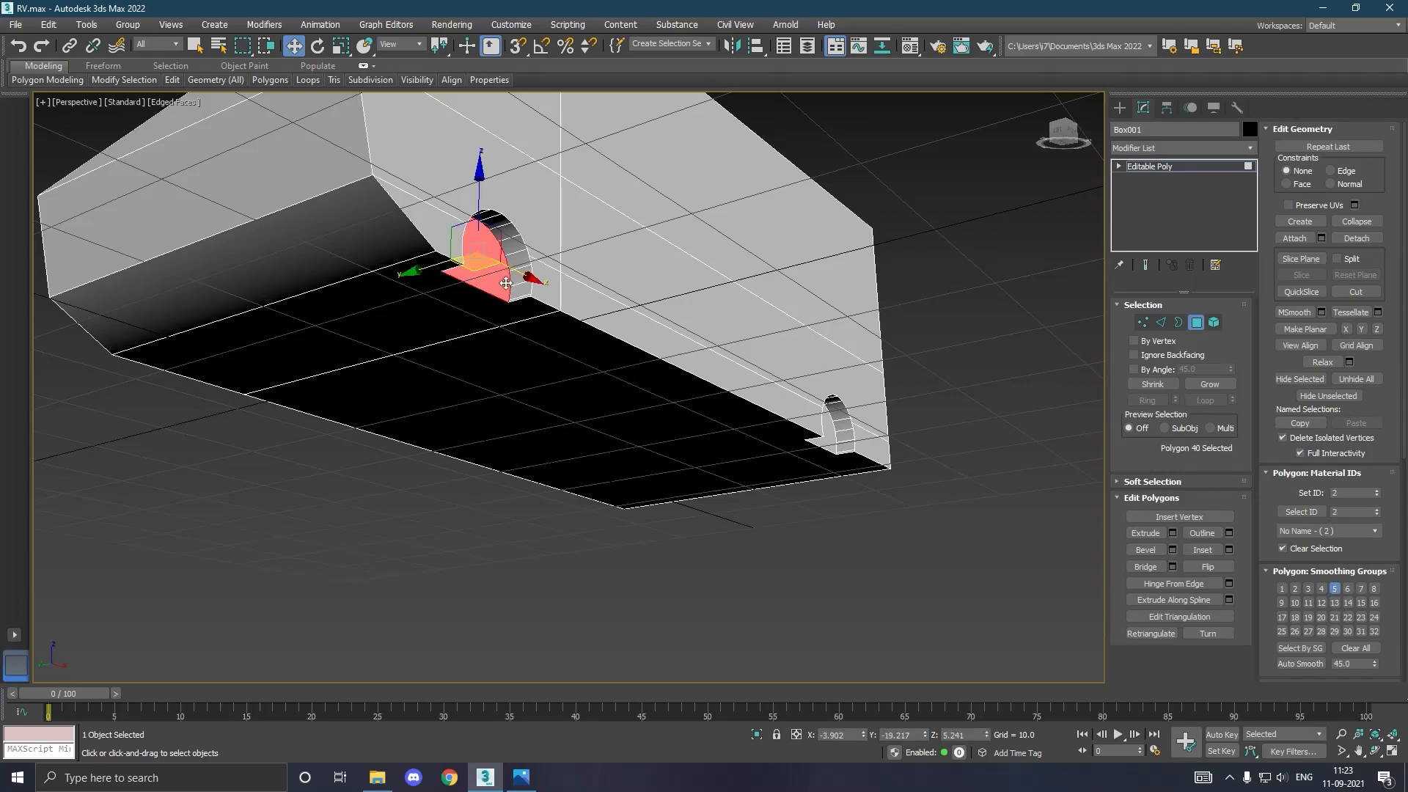
pyautogui.keyDown('ctrl'); pyautogui.click(836, 438); pyautogui.keyUp('ctrl')
pyautogui.moveTo(761, 443); pyautogui.dragTo(730, 448)
pyautogui.moveTo(724, 447); pyautogui.dragTo(746, 442)
pyautogui.keyDown('alt'); pyautogui.moveTo(747, 395); pyautogui.dragTo(646, 444, button='middle'); pyautogui.keyUp('alt')
pyautogui.scroll(-6, 646, 443)
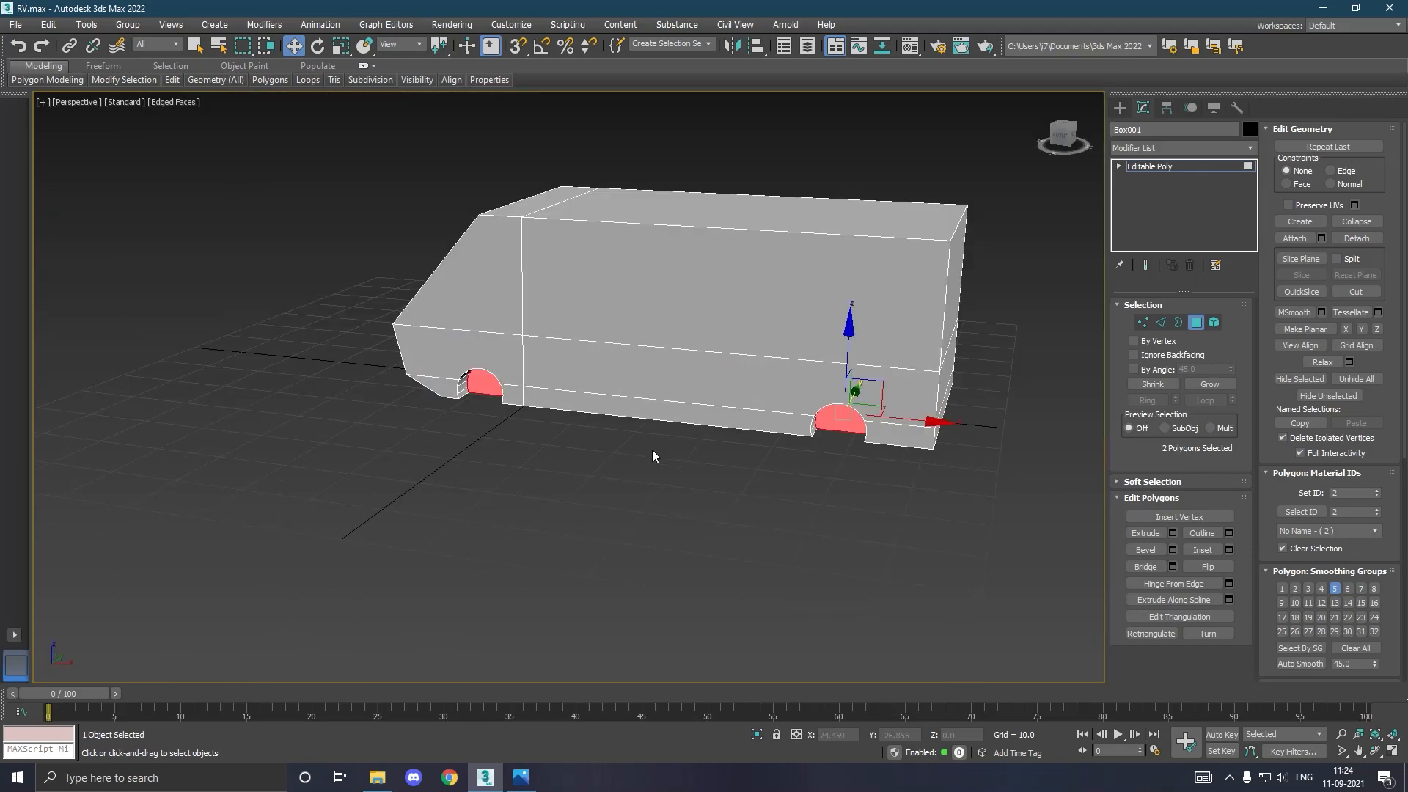
pyautogui.keyDown('alt'); pyautogui.moveTo(743, 435); pyautogui.dragTo(576, 414, button='middle'); pyautogui.keyUp('alt')
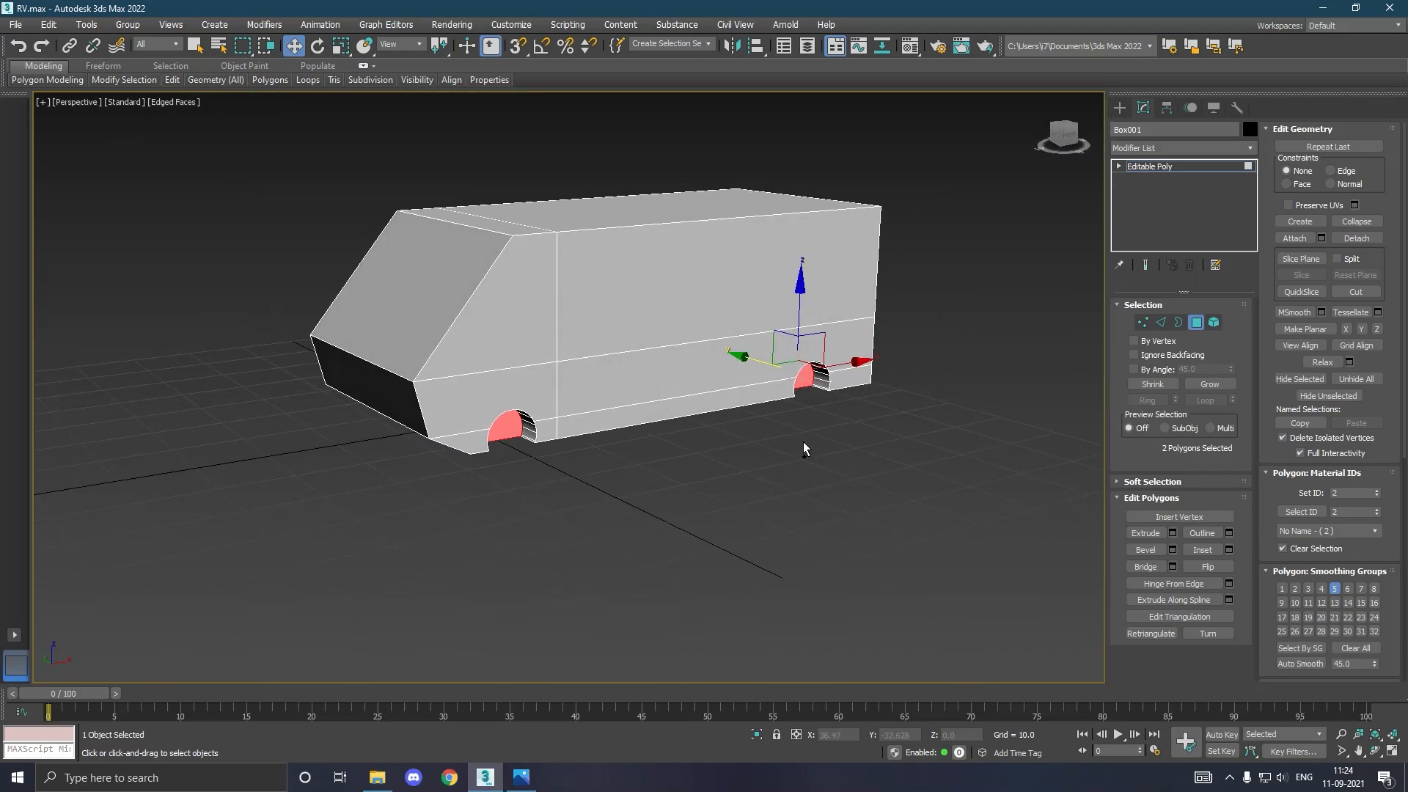
pyautogui.scroll(2, 552, 413)
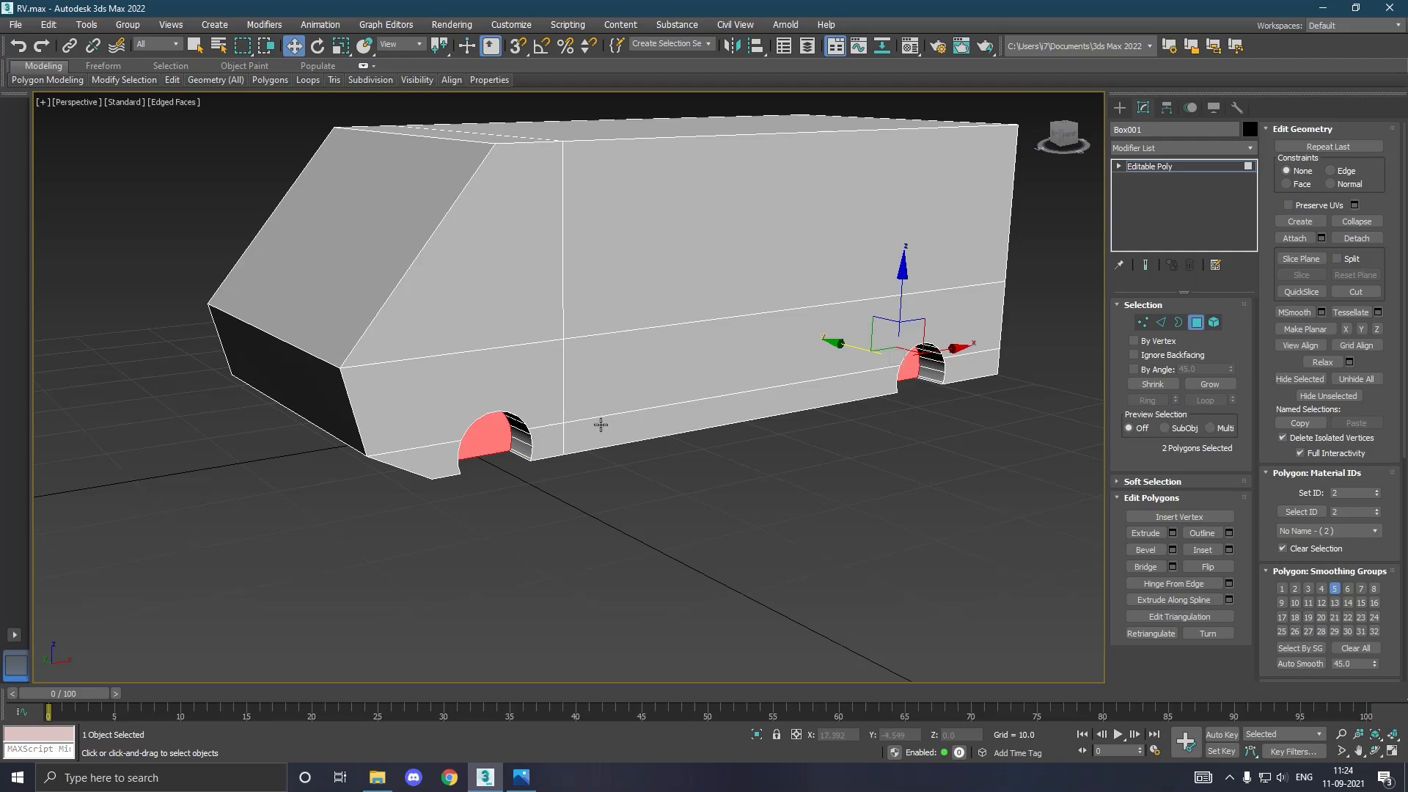
pyautogui.scroll(-2, 601, 425)
# Undo the arch edits, Boolean cut, wheel attachment and conversion, back to the rear wheel's parametric cylinder.
pyautogui.click(24, 46)
pyautogui.click(24, 47)
pyautogui.click(24, 46)
pyautogui.click(24, 46)
pyautogui.click(24, 46)
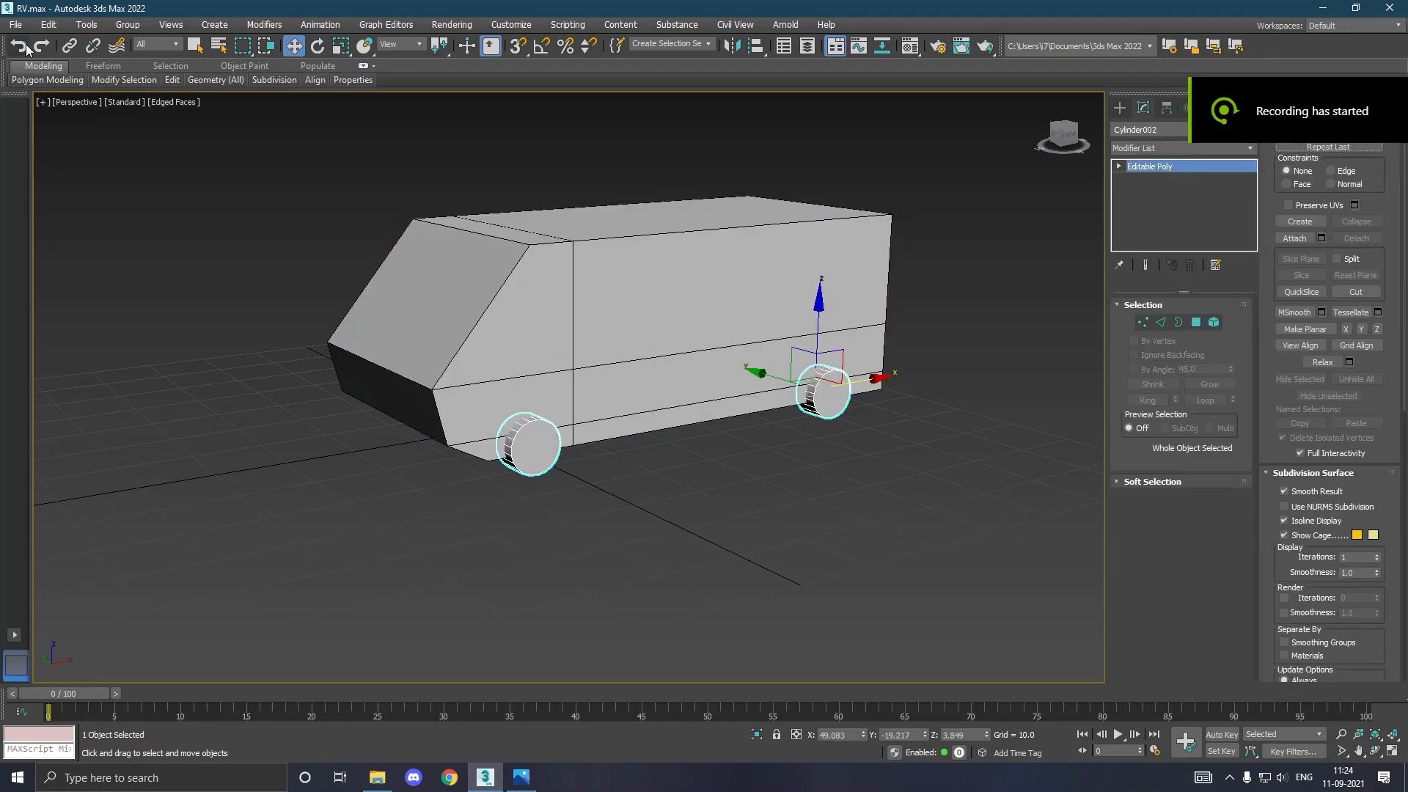
pyautogui.click(24, 46)
pyautogui.click(24, 46)
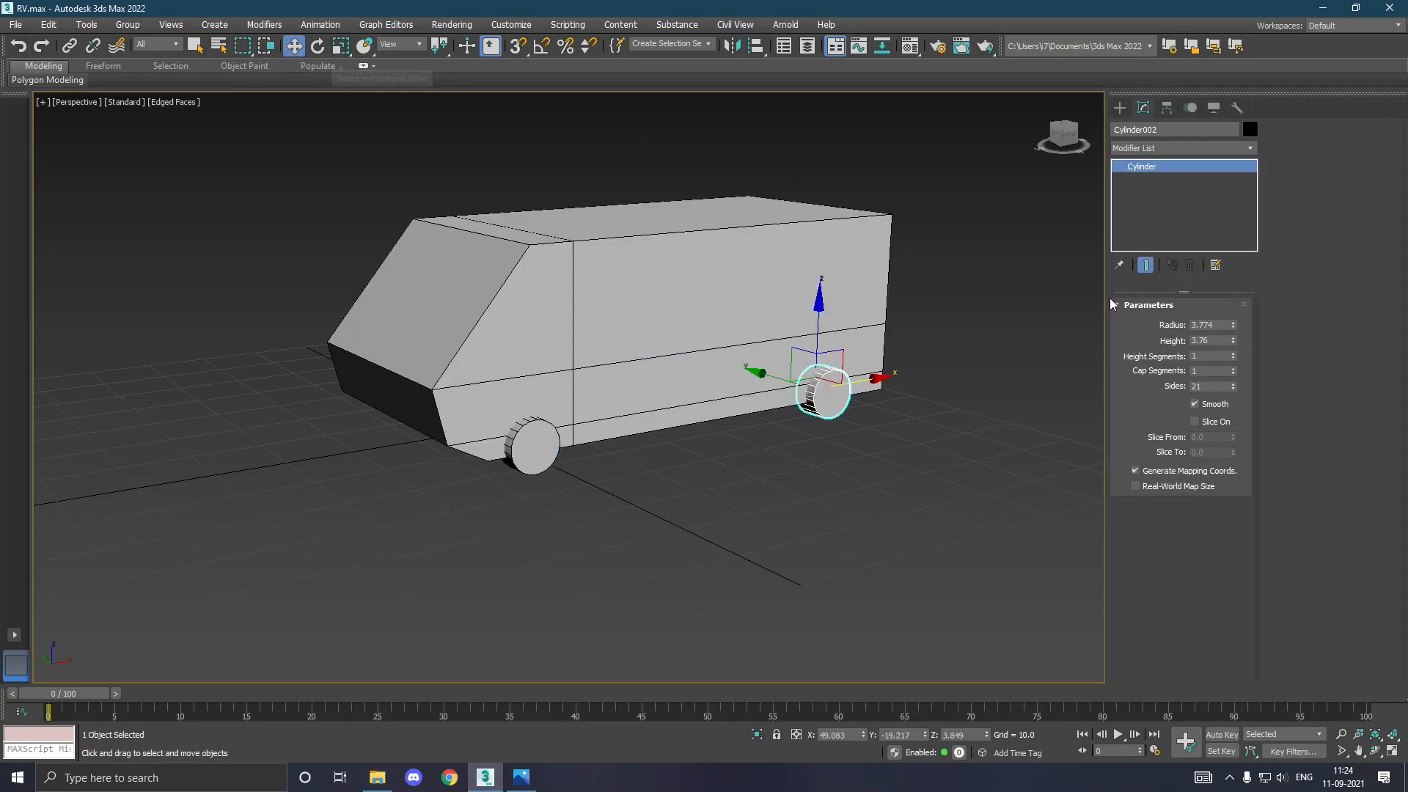
# Set the radius of both the rear and front wheel cylinders to 4.83.
pyautogui.moveTo(1232, 324)
pyautogui.mouseDown()
pyautogui.moveTo(1235, 308)
pyautogui.moveTo(1235, 323)
pyautogui.mouseUp()
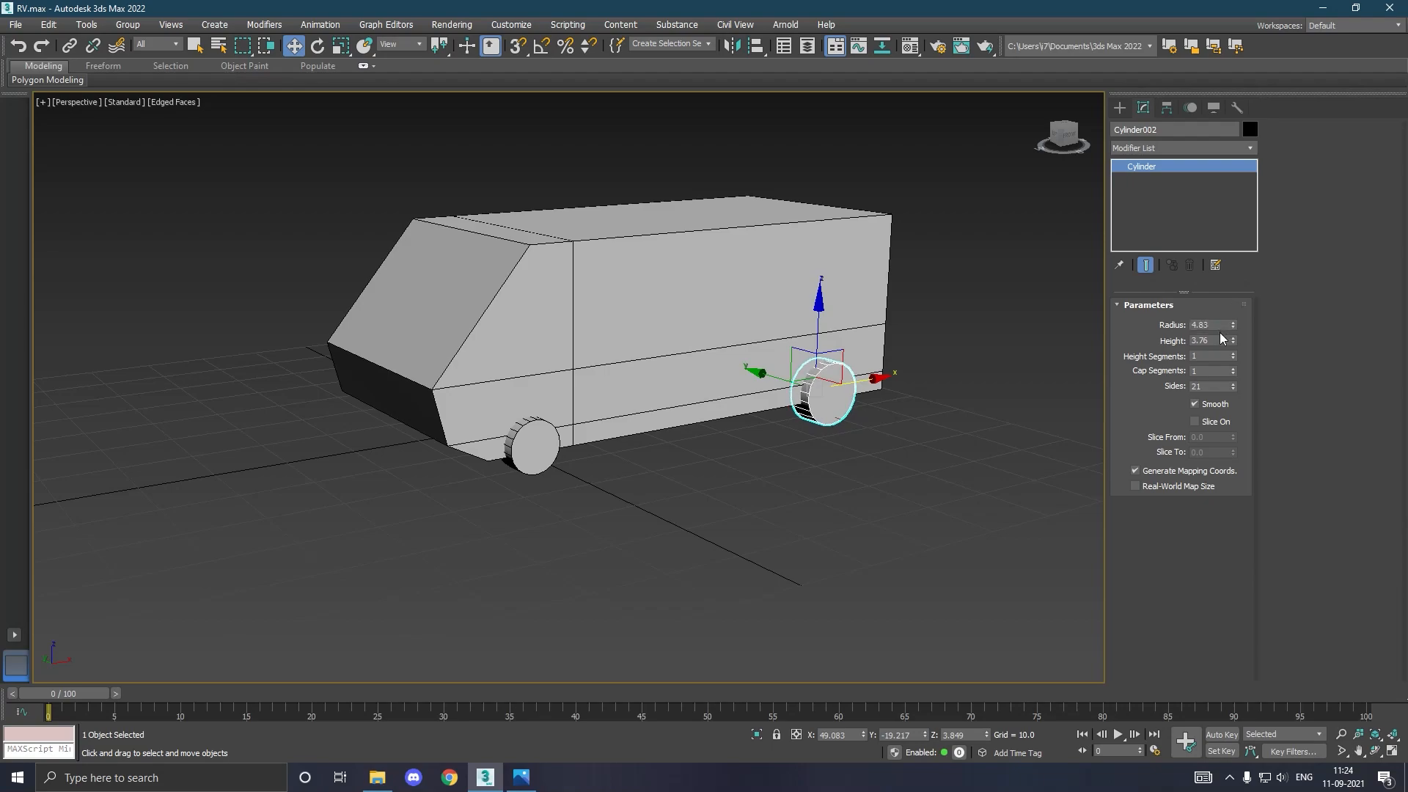
pyautogui.doubleClick(1217, 325)
pyautogui.click(536, 459)
pyautogui.doubleClick(1214, 328)
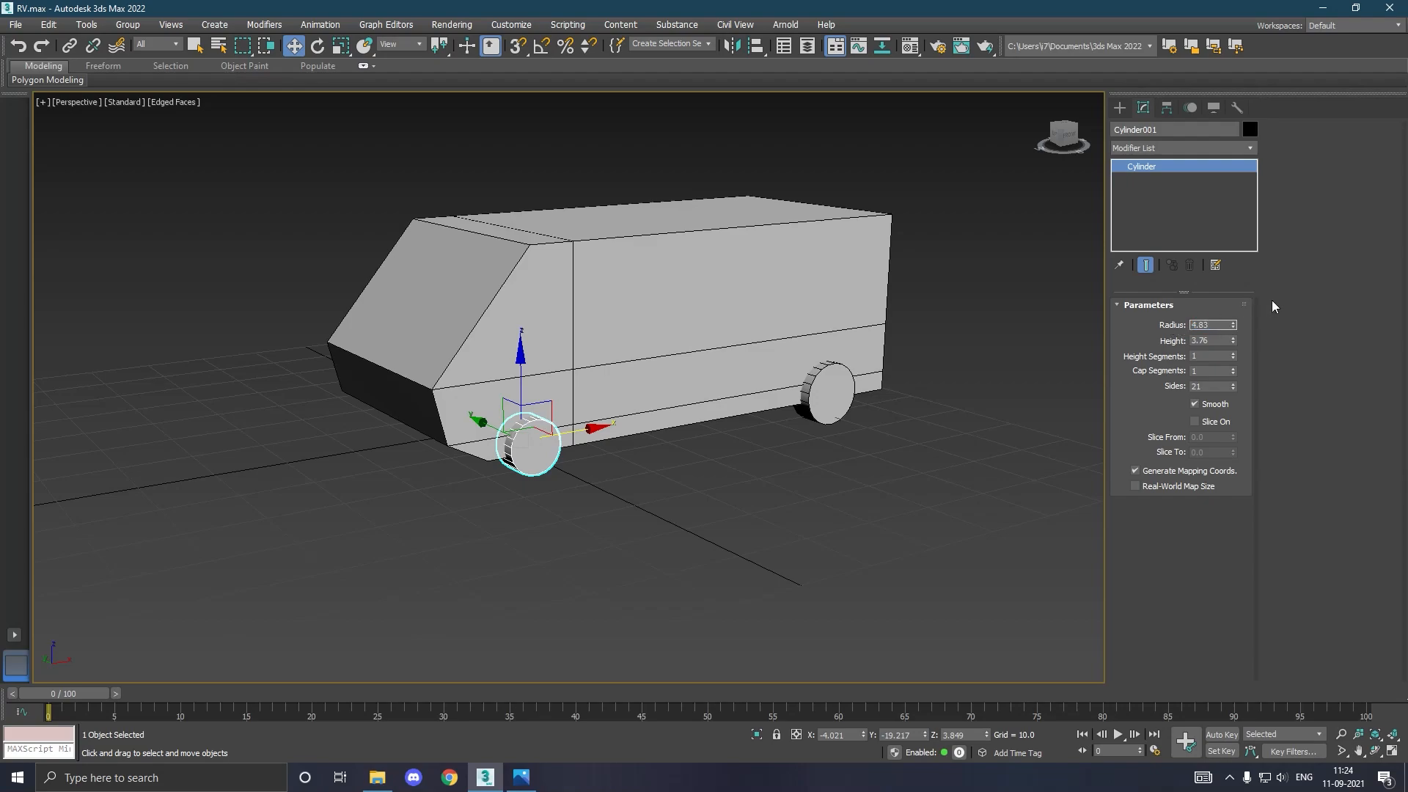
pyautogui.click(1229, 342)
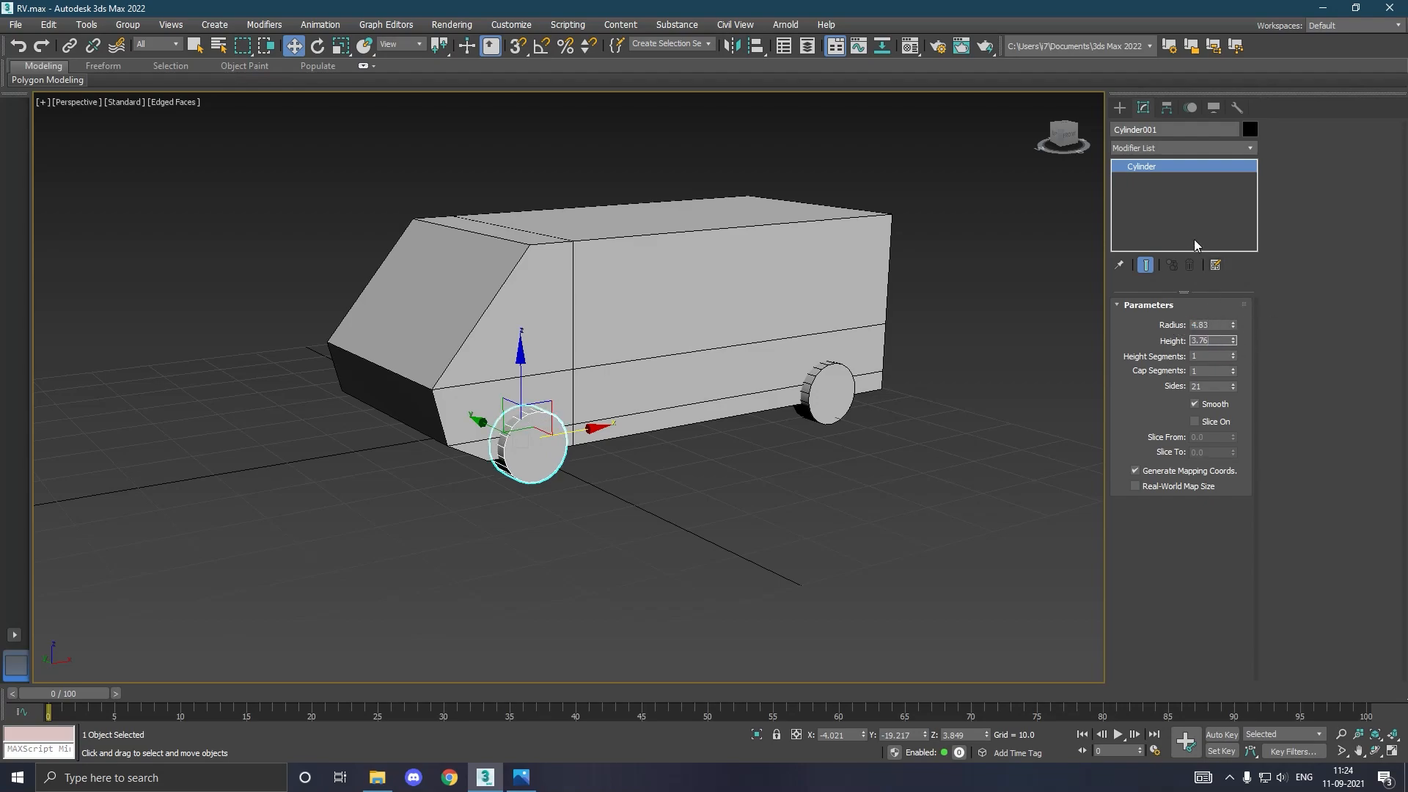
# Convert the front wheel cylinder to an Editable Poly and attach the rear wheel cylinder to it.
pyautogui.rightClick(1181, 211)
pyautogui.click(1231, 326)
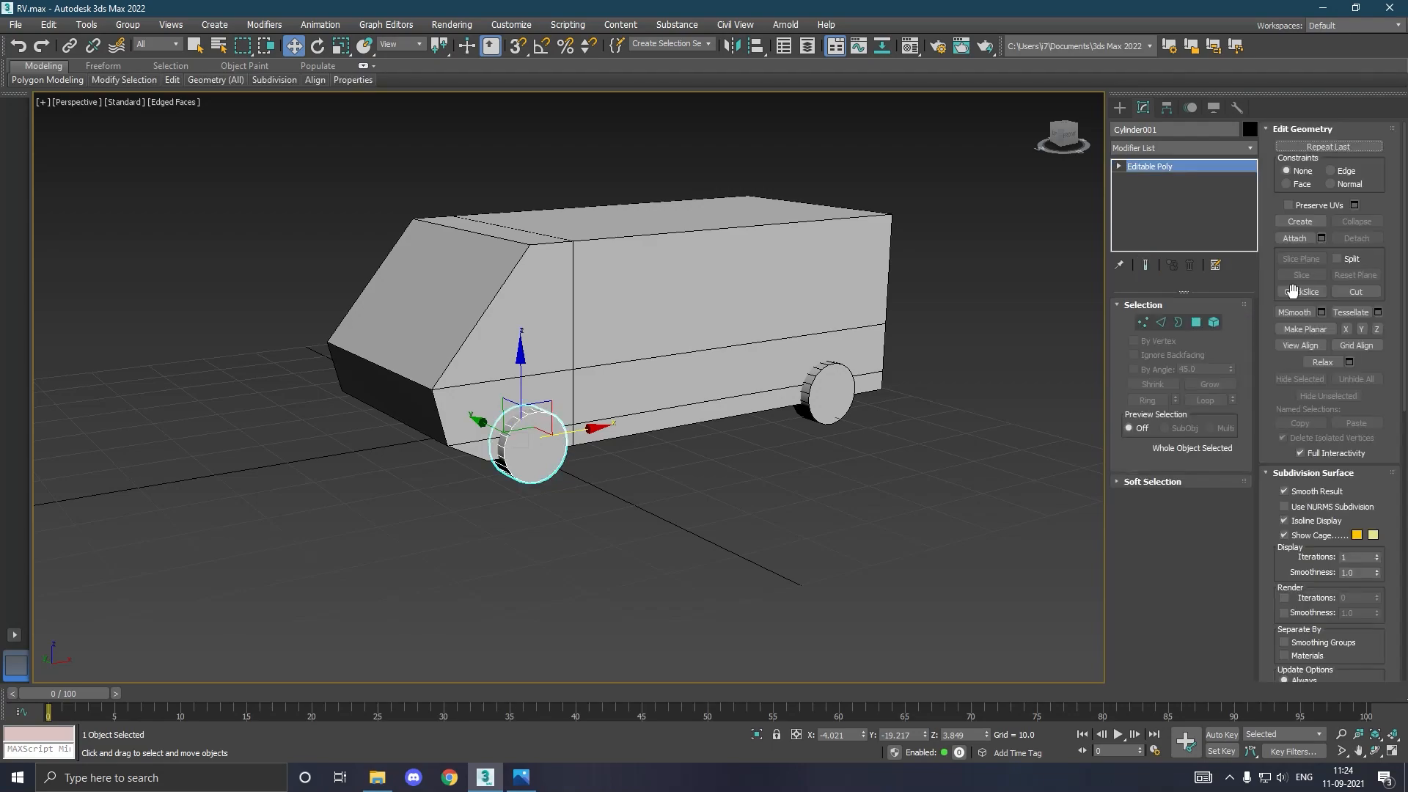
pyautogui.click(1295, 237)
pyautogui.click(831, 397)
pyautogui.press('w')
pyautogui.keyDown('alt'); pyautogui.moveTo(1000, 341); pyautogui.dragTo(1049, 347, button='middle'); pyautogui.keyUp('alt')
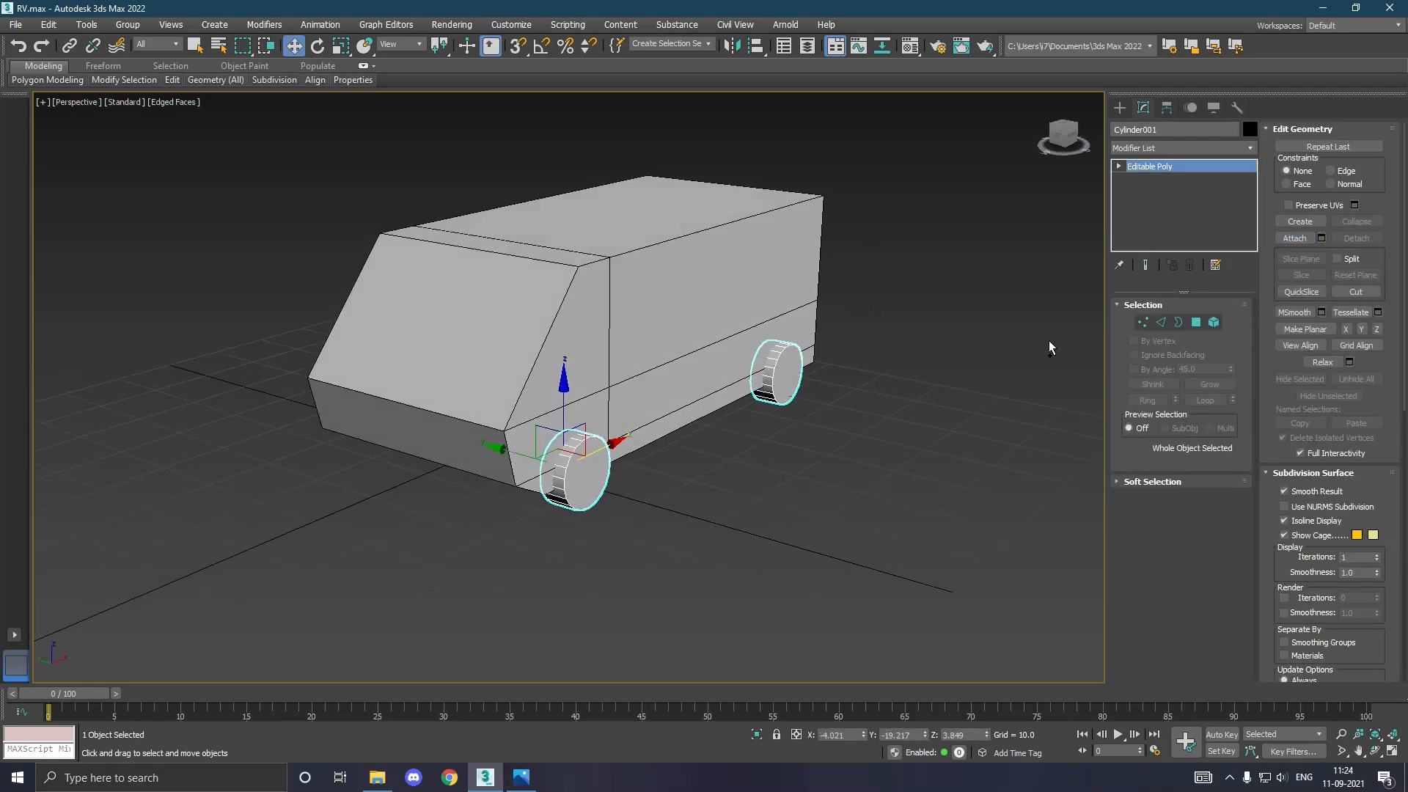
# Subtract the enlarged, attached wheel cylinders from the RV body with a Boolean compound object.
pyautogui.click(614, 334)
pyautogui.click(1120, 107)
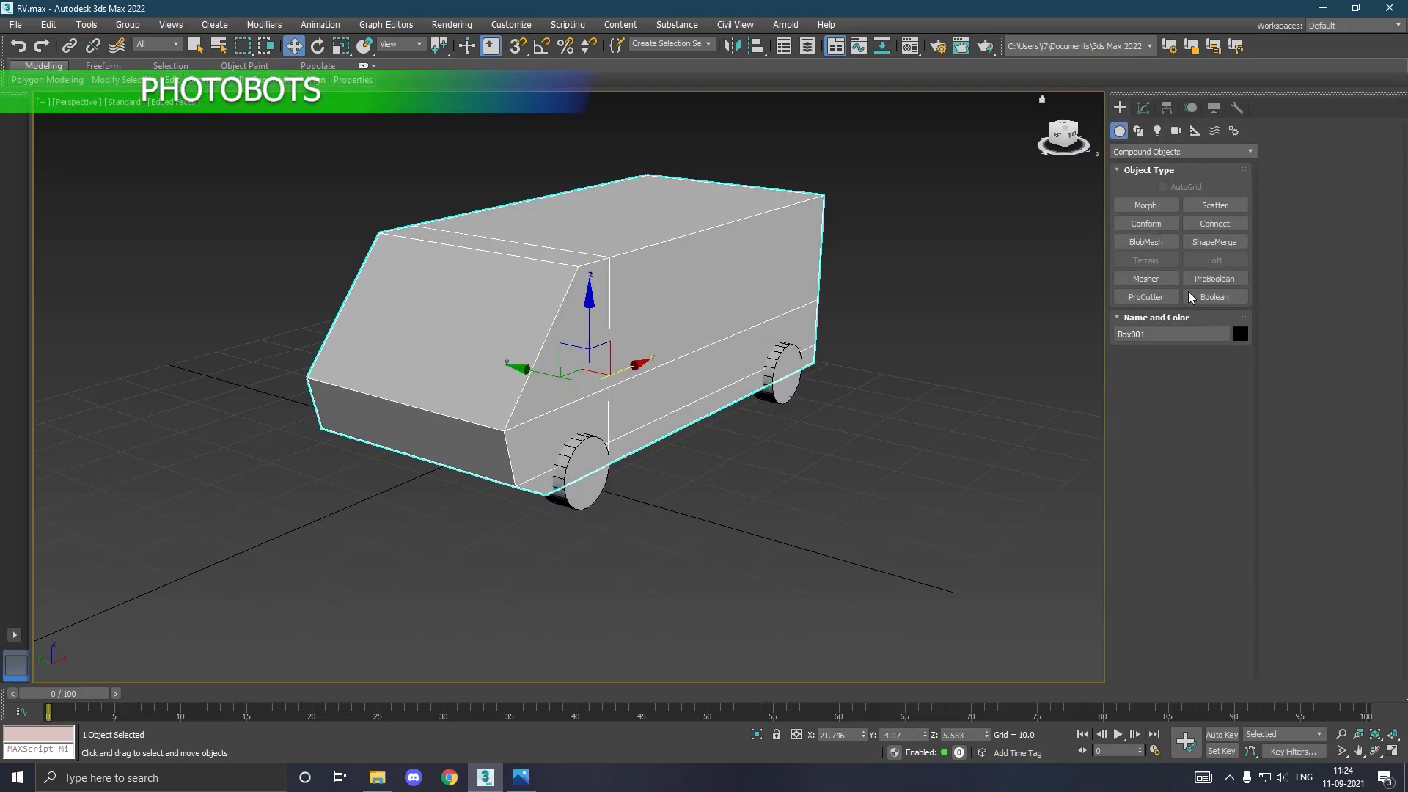
pyautogui.click(1215, 297)
pyautogui.click(1175, 372)
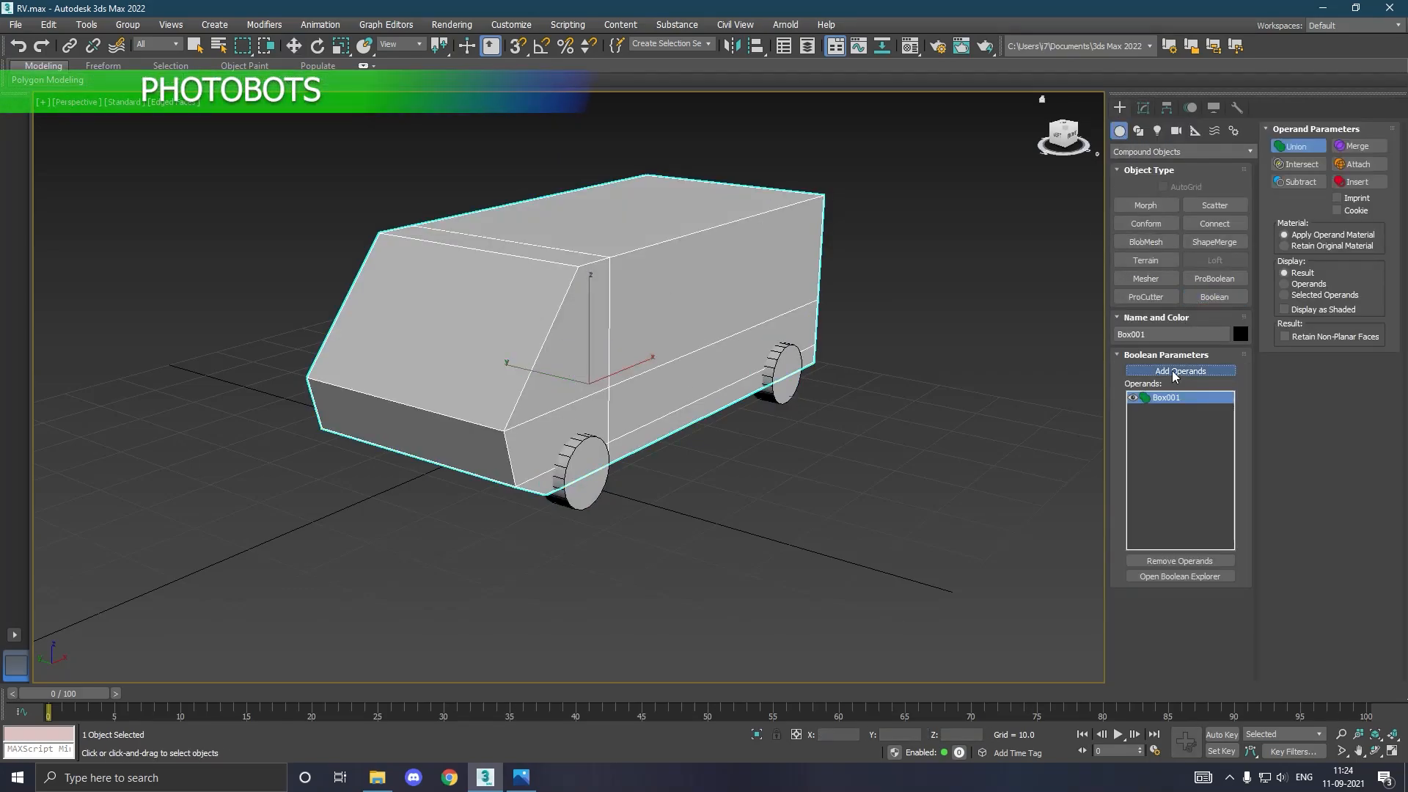
pyautogui.click(799, 383)
pyautogui.click(1299, 182)
pyautogui.keyDown('alt'); pyautogui.moveTo(954, 242); pyautogui.dragTo(896, 274, button='middle'); pyautogui.keyUp('alt')
pyautogui.press('w')
# Convert the RV body with the larger wheel-arch cutouts to an Editable Poly.
pyautogui.click(1143, 108)
pyautogui.rightClick(1160, 187)
pyautogui.click(1209, 293)
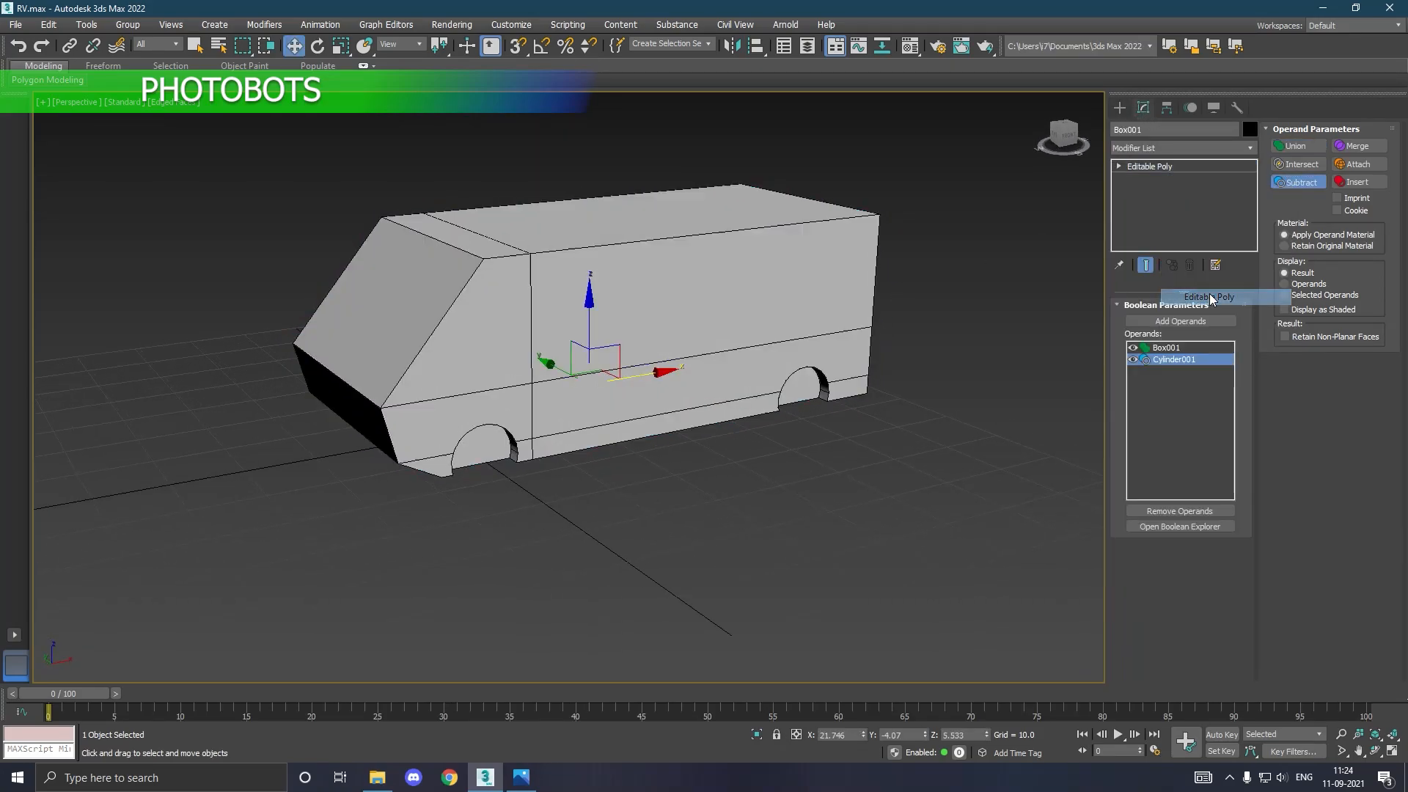
# Select the inner polygons of both wheel arches, push them deeper into the body along Y, and leave polygon editing.
pyautogui.click(1196, 323)
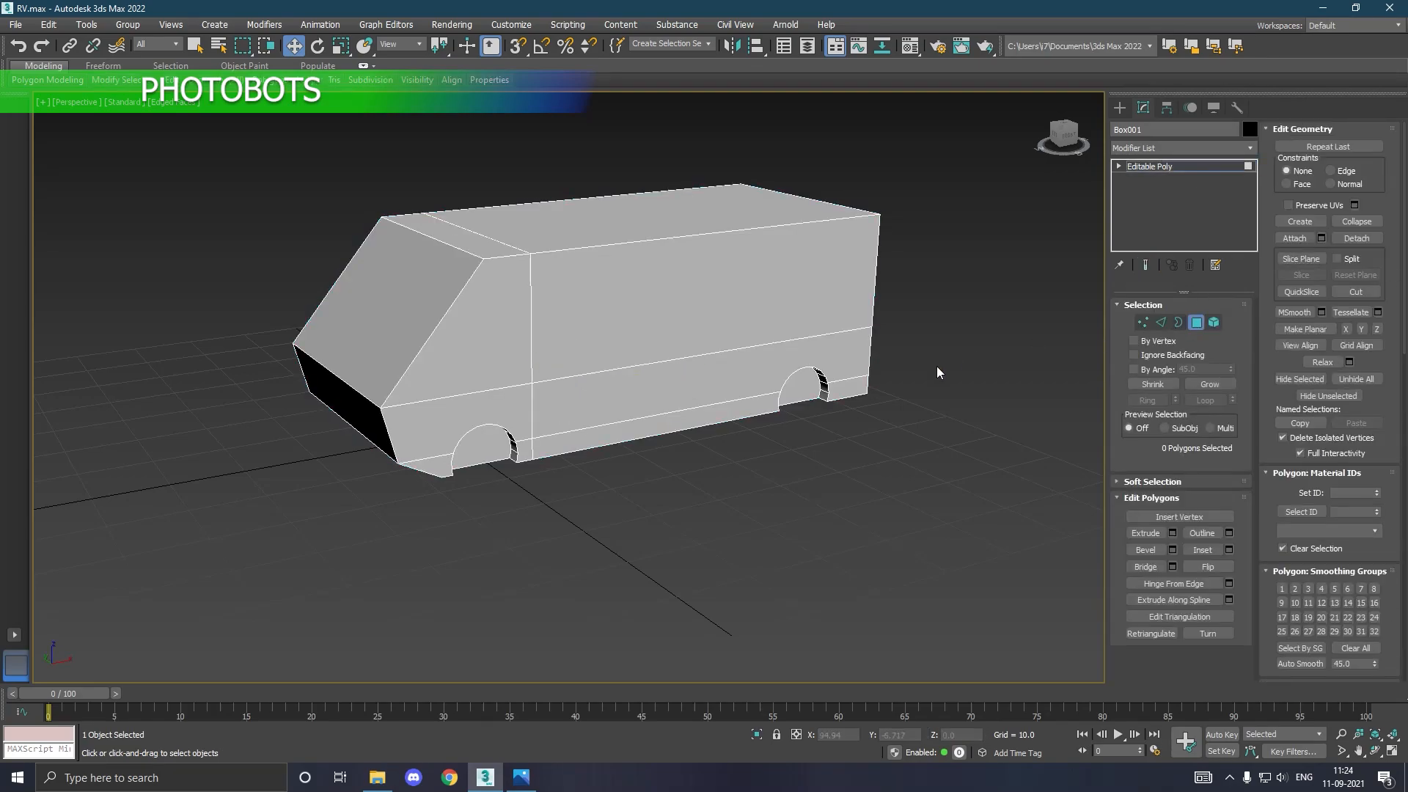
pyautogui.click(822, 389)
pyautogui.keyDown('ctrl'); pyautogui.click(497, 454); pyautogui.keyUp('ctrl')
pyautogui.keyDown('alt'); pyautogui.moveTo(498, 454); pyautogui.dragTo(517, 454, button='middle'); pyautogui.keyUp('alt')
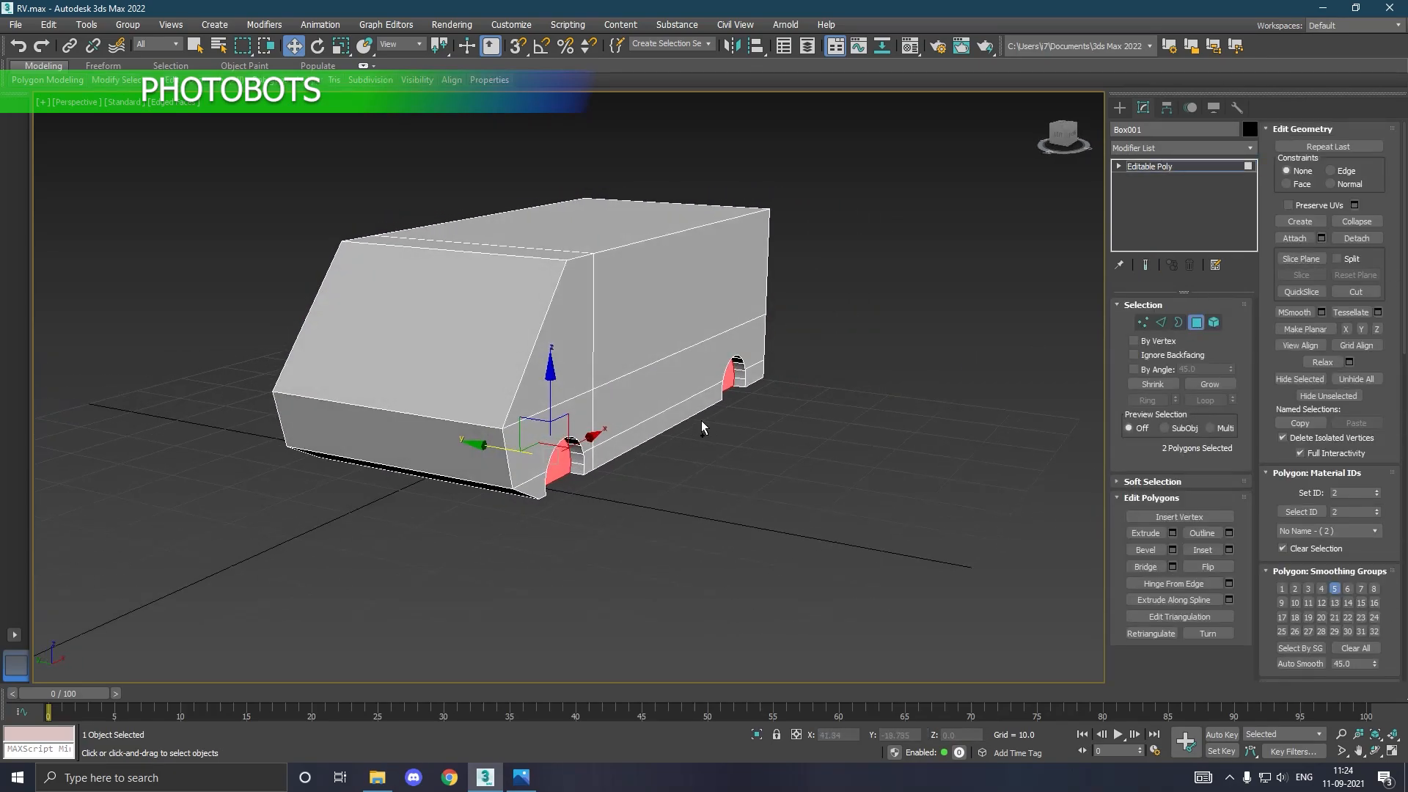
pyautogui.moveTo(514, 455); pyautogui.dragTo(502, 451)
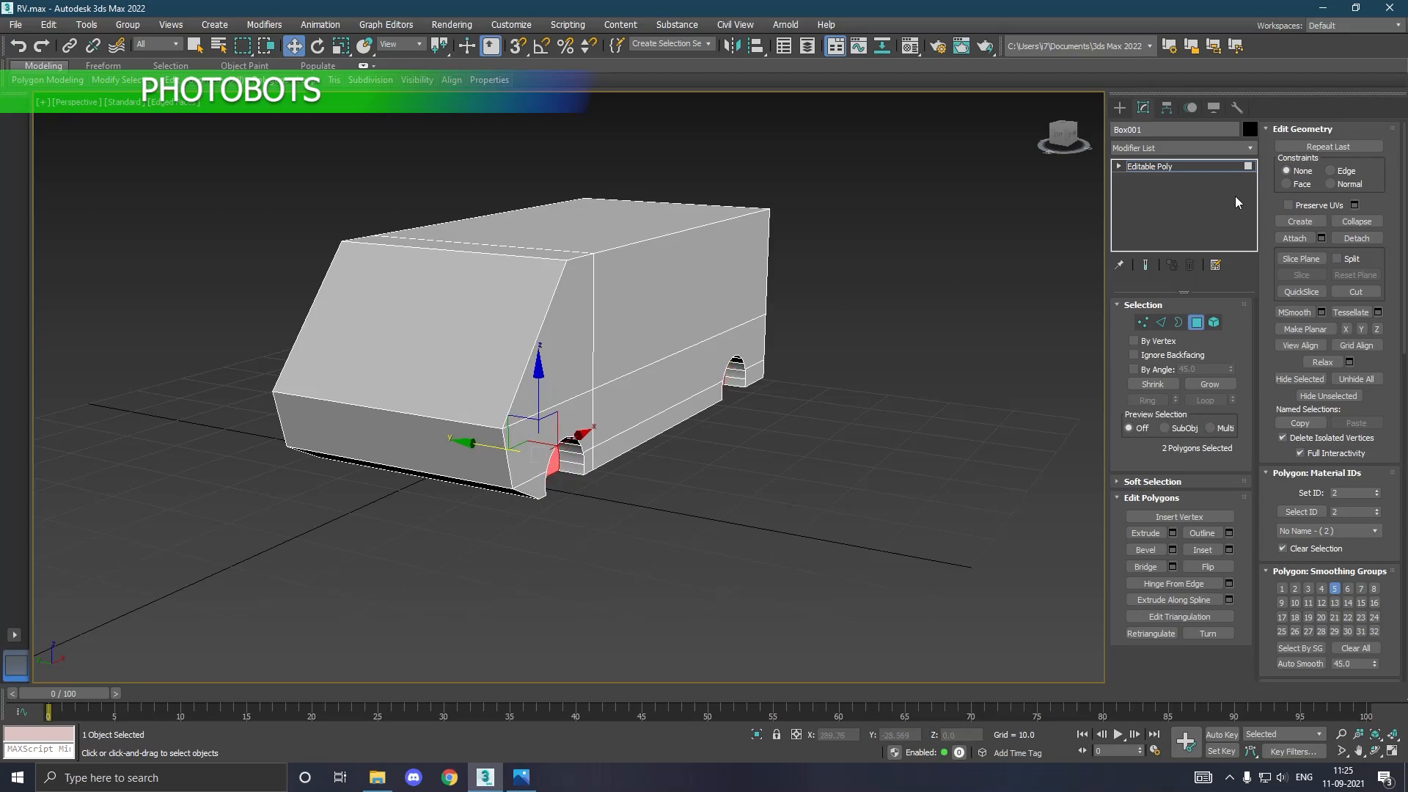
pyautogui.click(1171, 168)
pyautogui.keyDown('alt'); pyautogui.moveTo(967, 247); pyautogui.dragTo(954, 246, button='middle'); pyautogui.keyUp('alt')
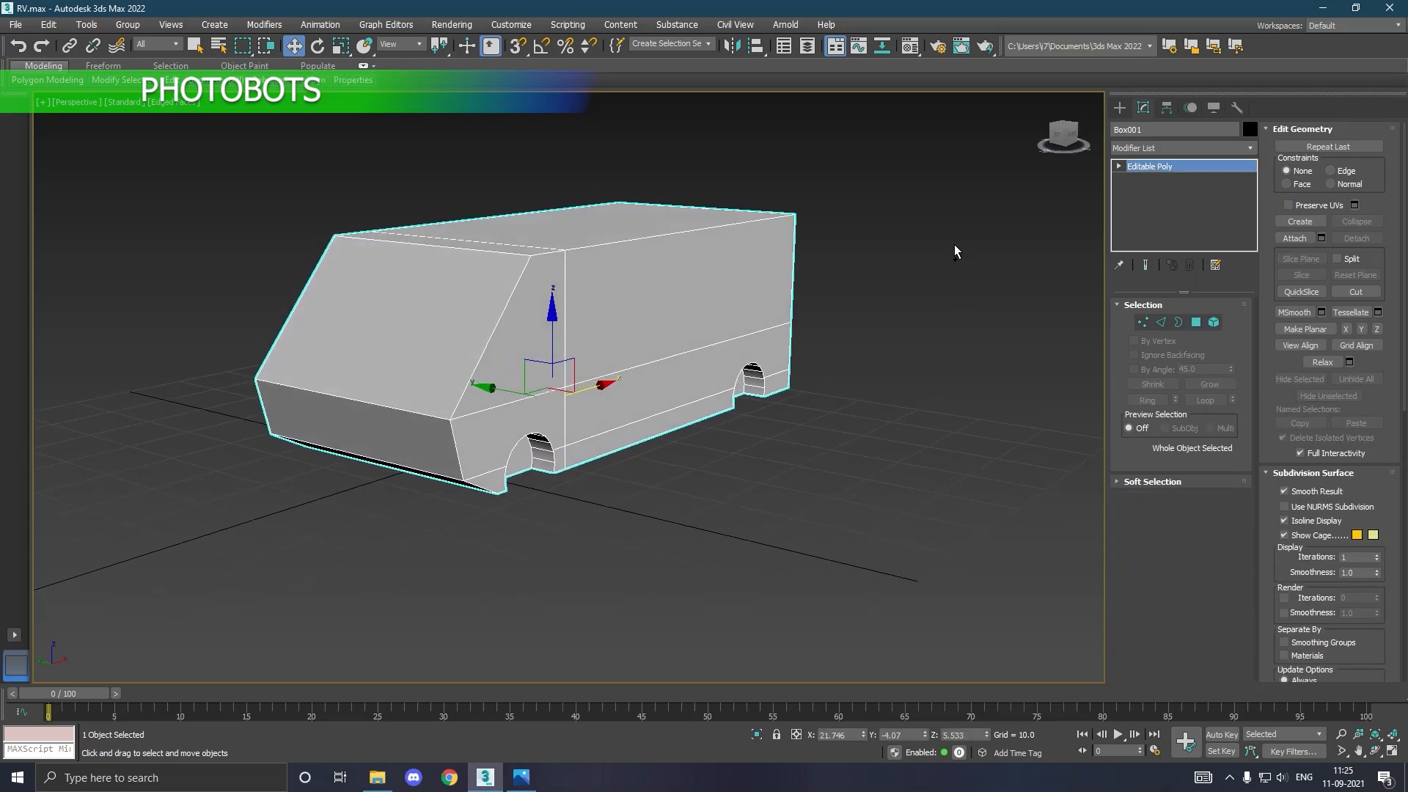
pyautogui.moveTo(933, 296); pyautogui.dragTo(985, 308, button='middle')
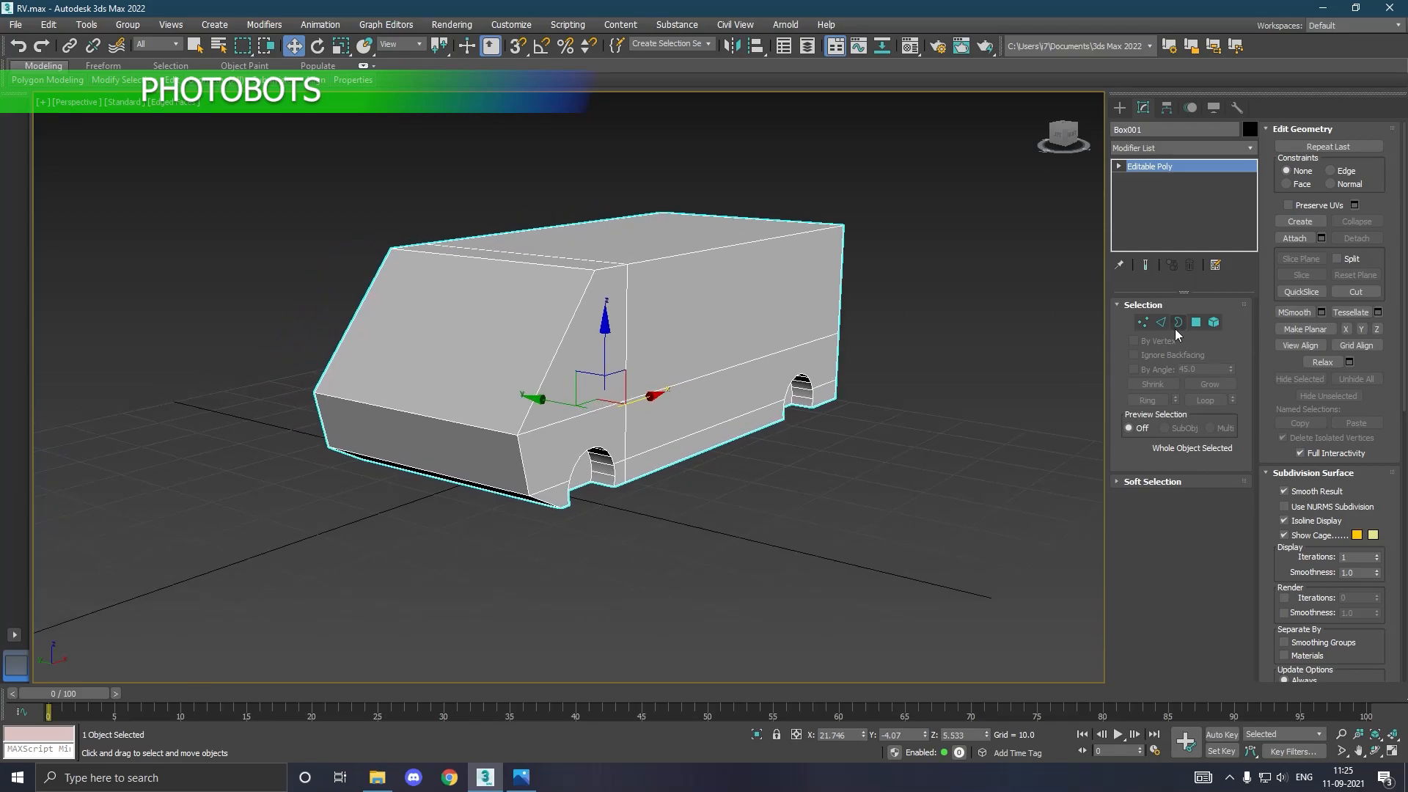
# In the Front view, create a flat door box about 21.2 long and 6.5 wide behind the front vertical body edge.
pyautogui.press('f')
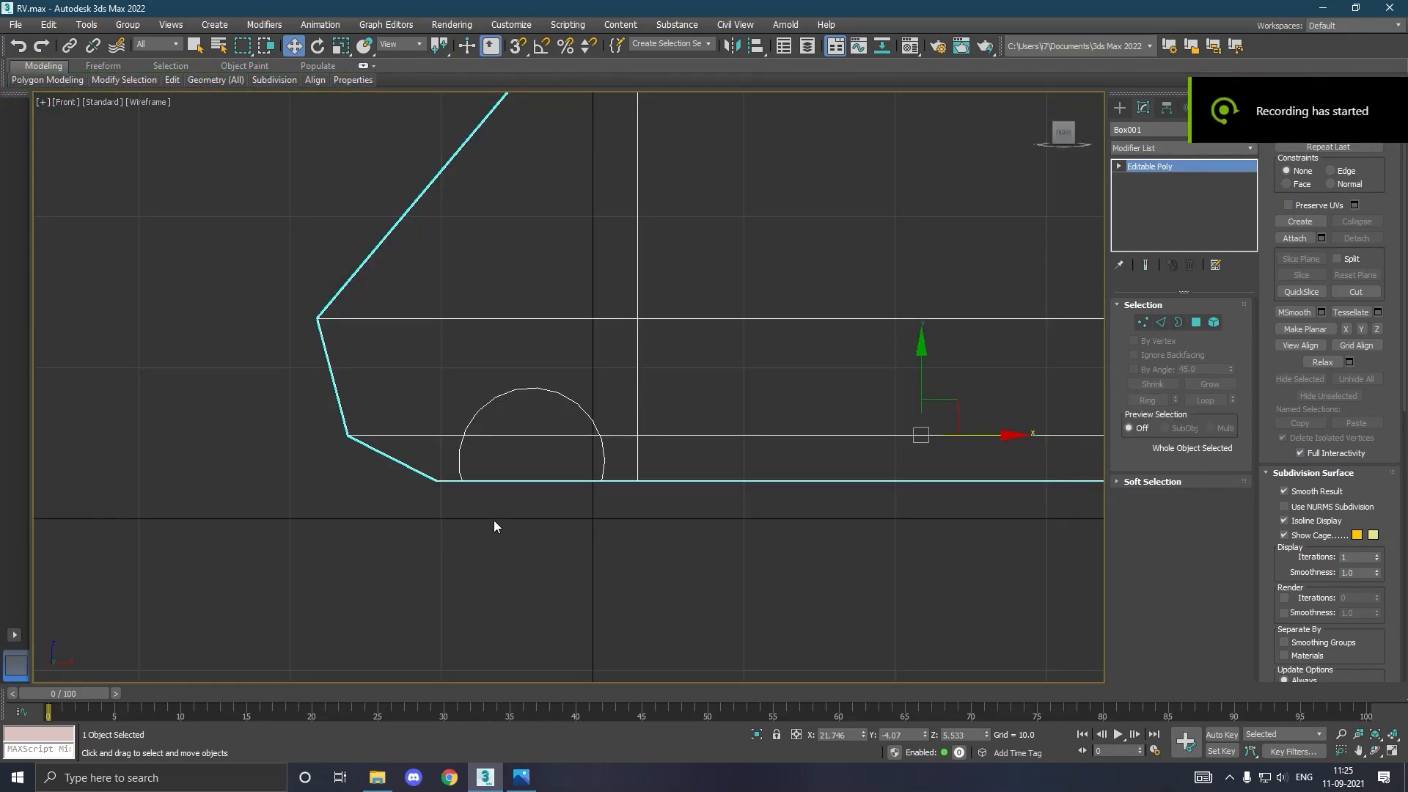
pyautogui.scroll(3, 674, 443)
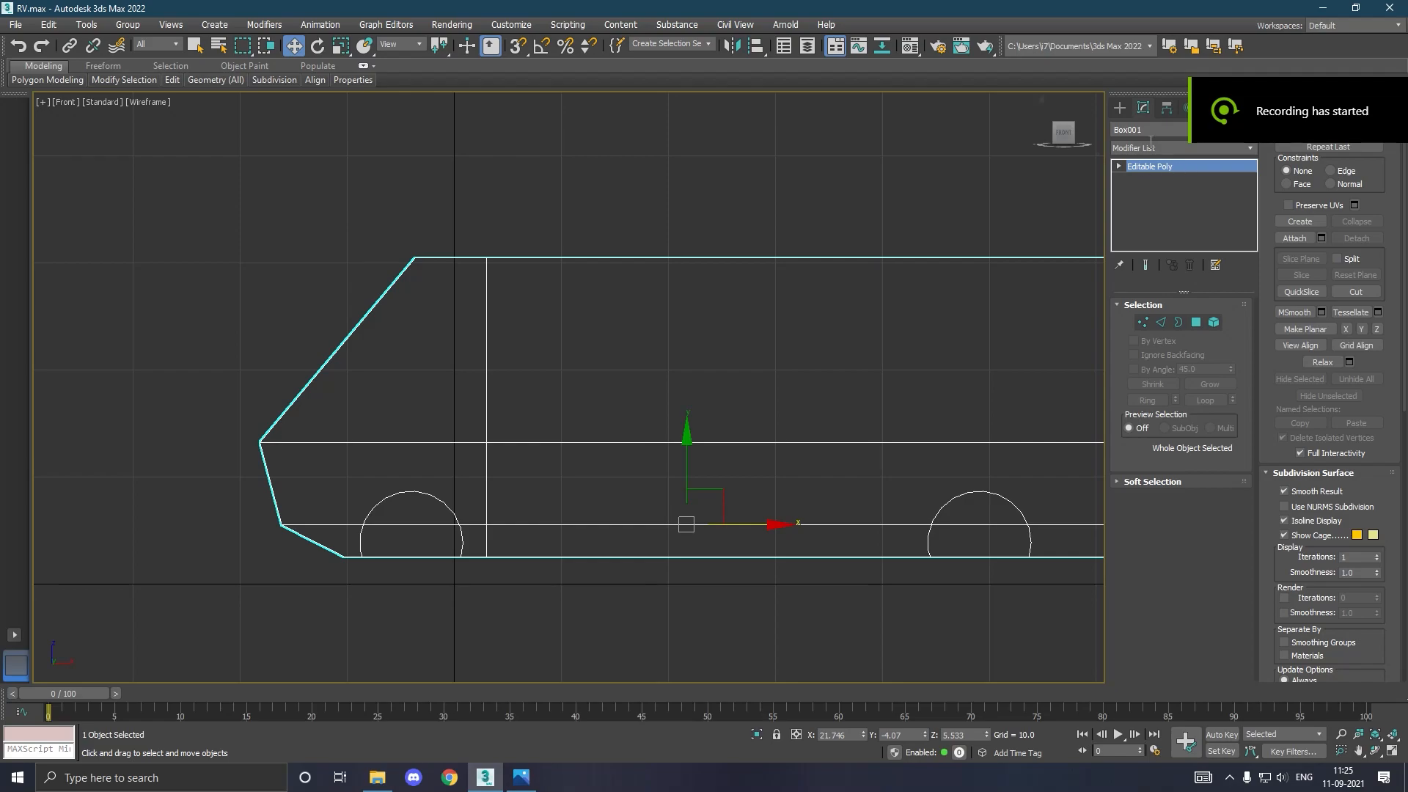
pyautogui.click(1120, 108)
pyautogui.click(1127, 151)
pyautogui.click(1127, 165)
pyautogui.click(1145, 205)
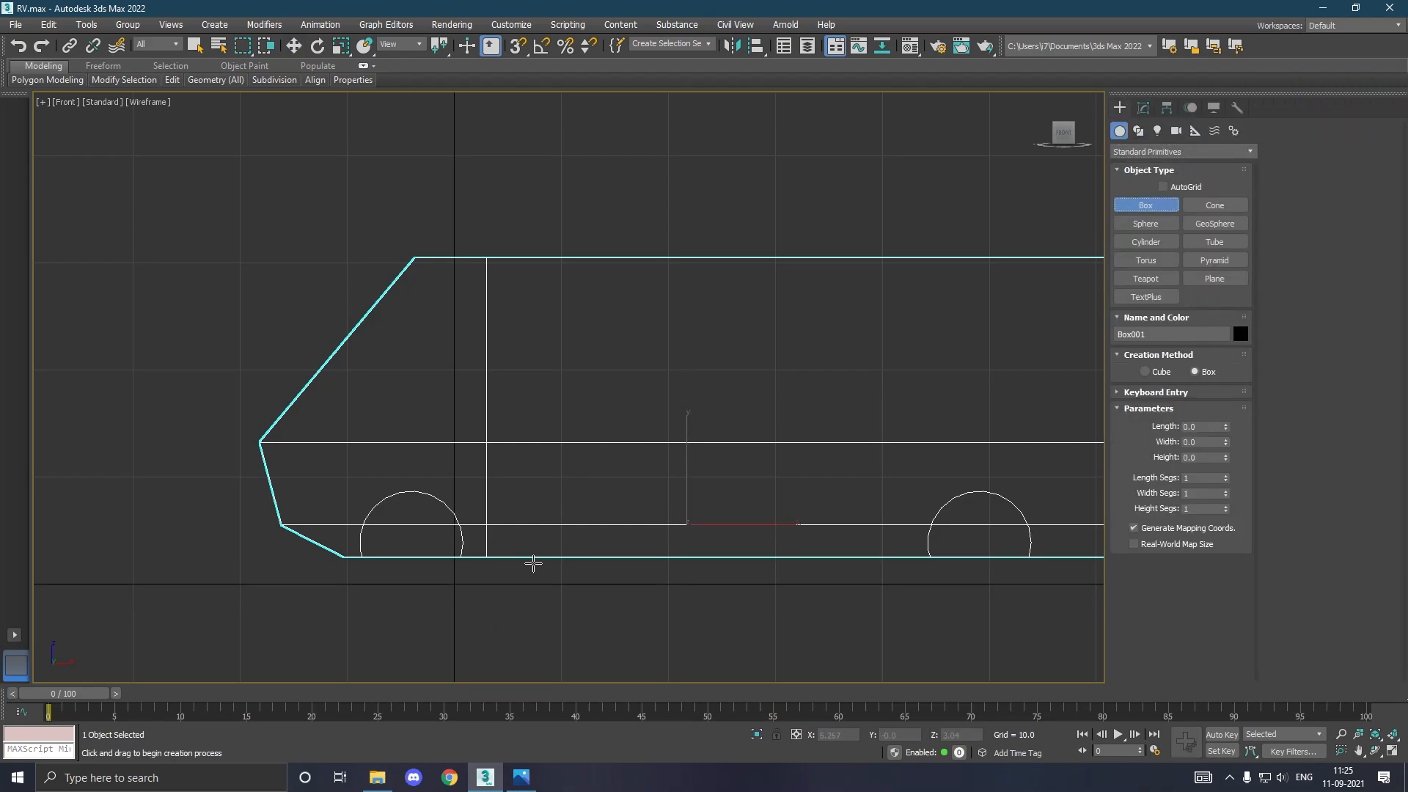
pyautogui.scroll(3, 583, 539)
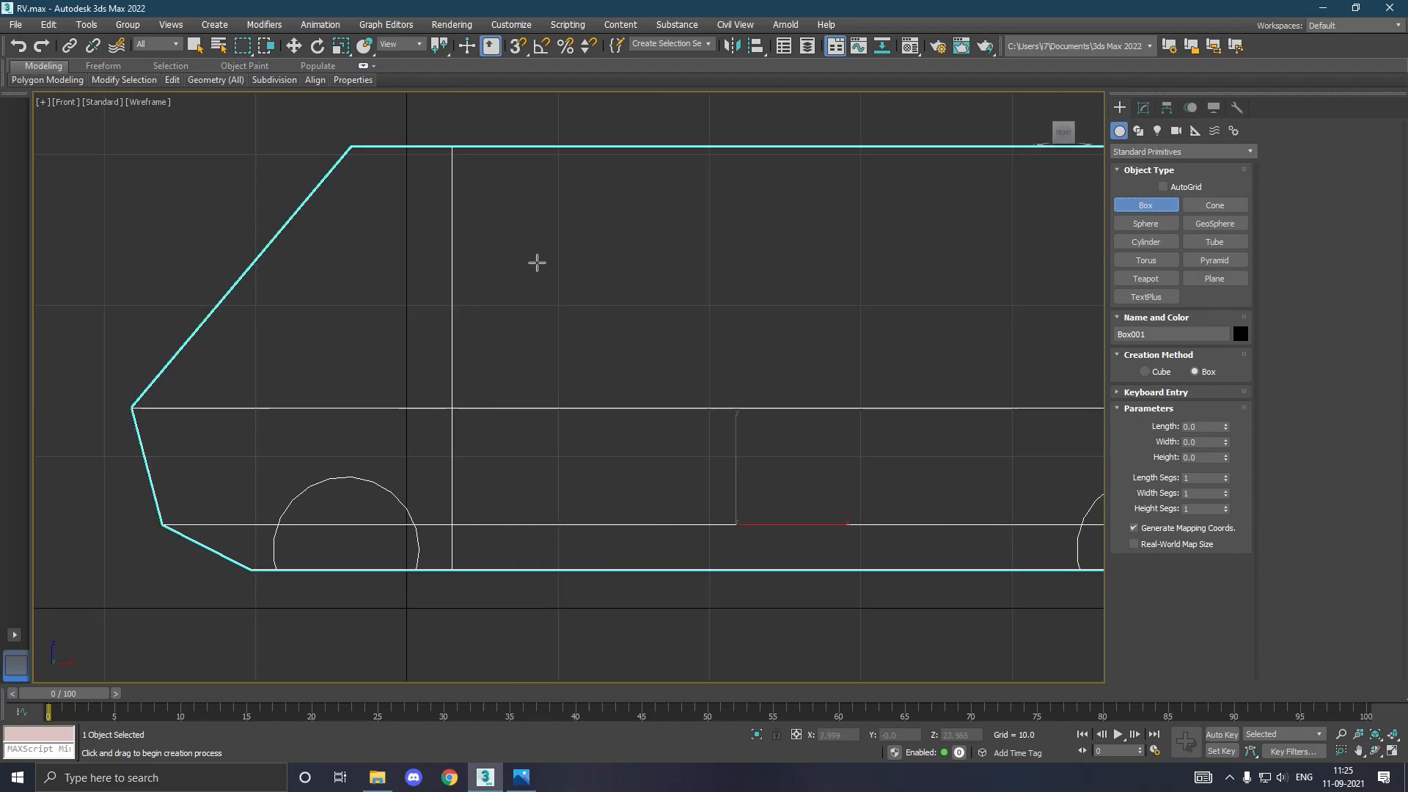
pyautogui.moveTo(525, 251); pyautogui.dragTo(625, 573)
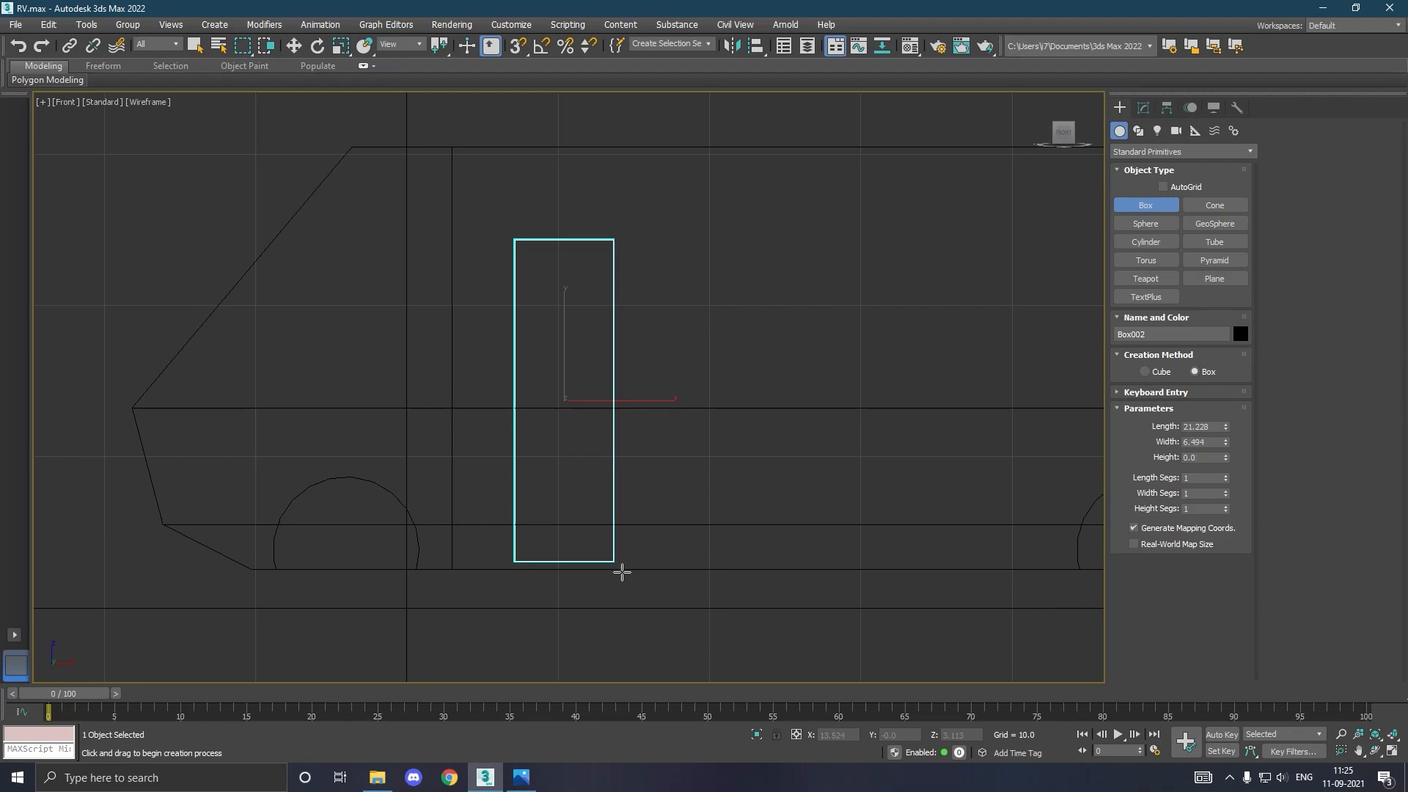
pyautogui.rightClick(621, 570)
# In the Perspective view, move the door box along Y to about -21.0 at the body's near side, and assign it the 01 - Default material.
pyautogui.press('p')
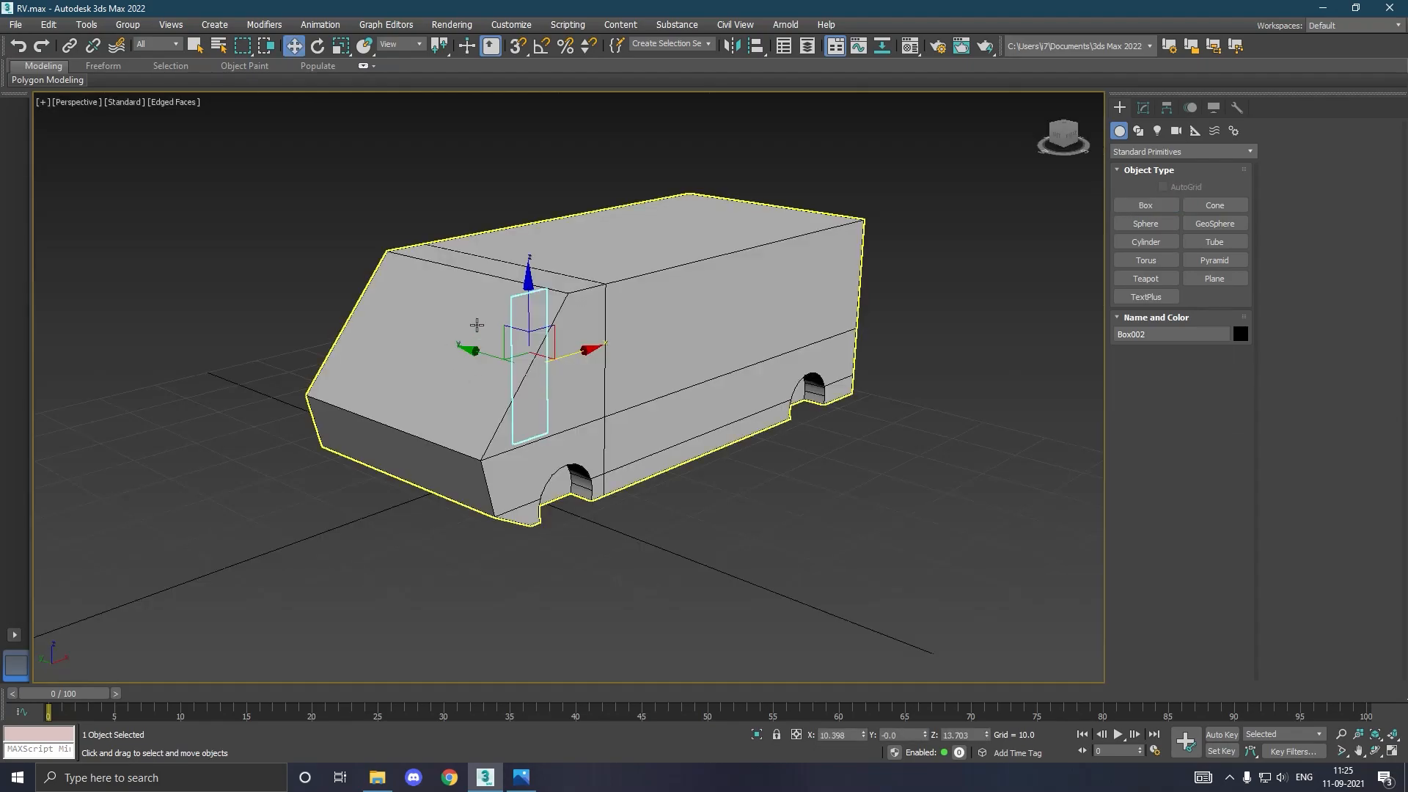
pyautogui.moveTo(497, 368); pyautogui.dragTo(606, 407)
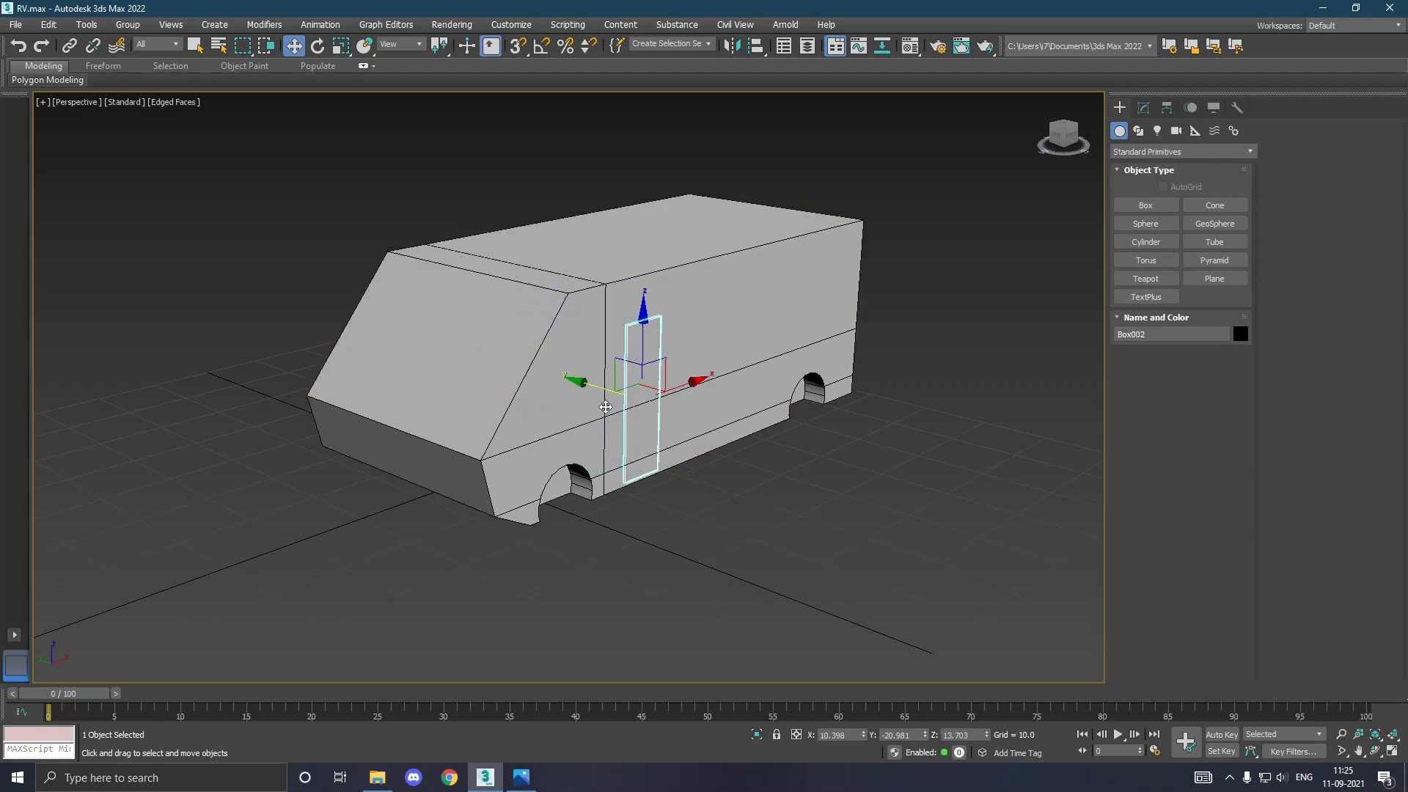
pyautogui.press('m')
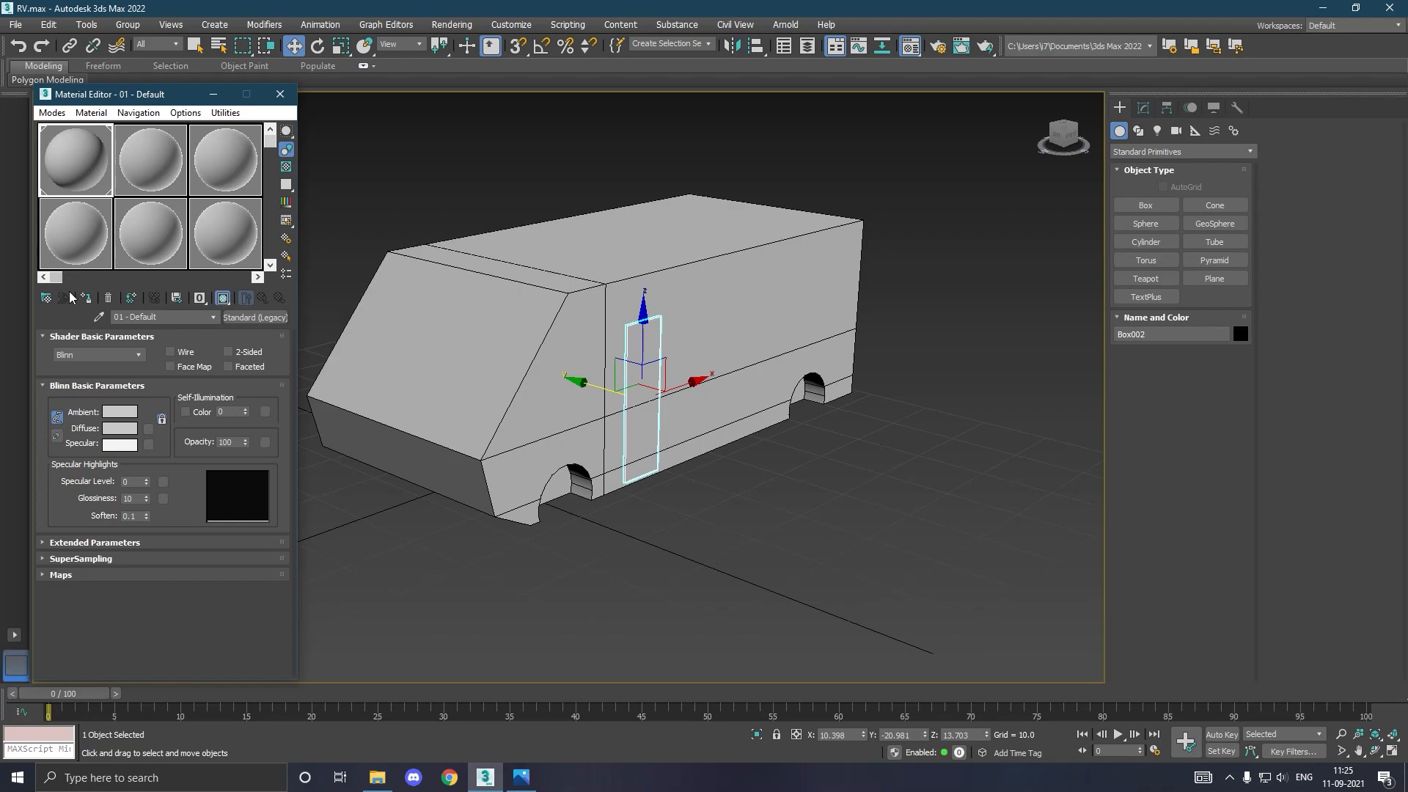
pyautogui.press('m')
pyautogui.scroll(4, 608, 378)
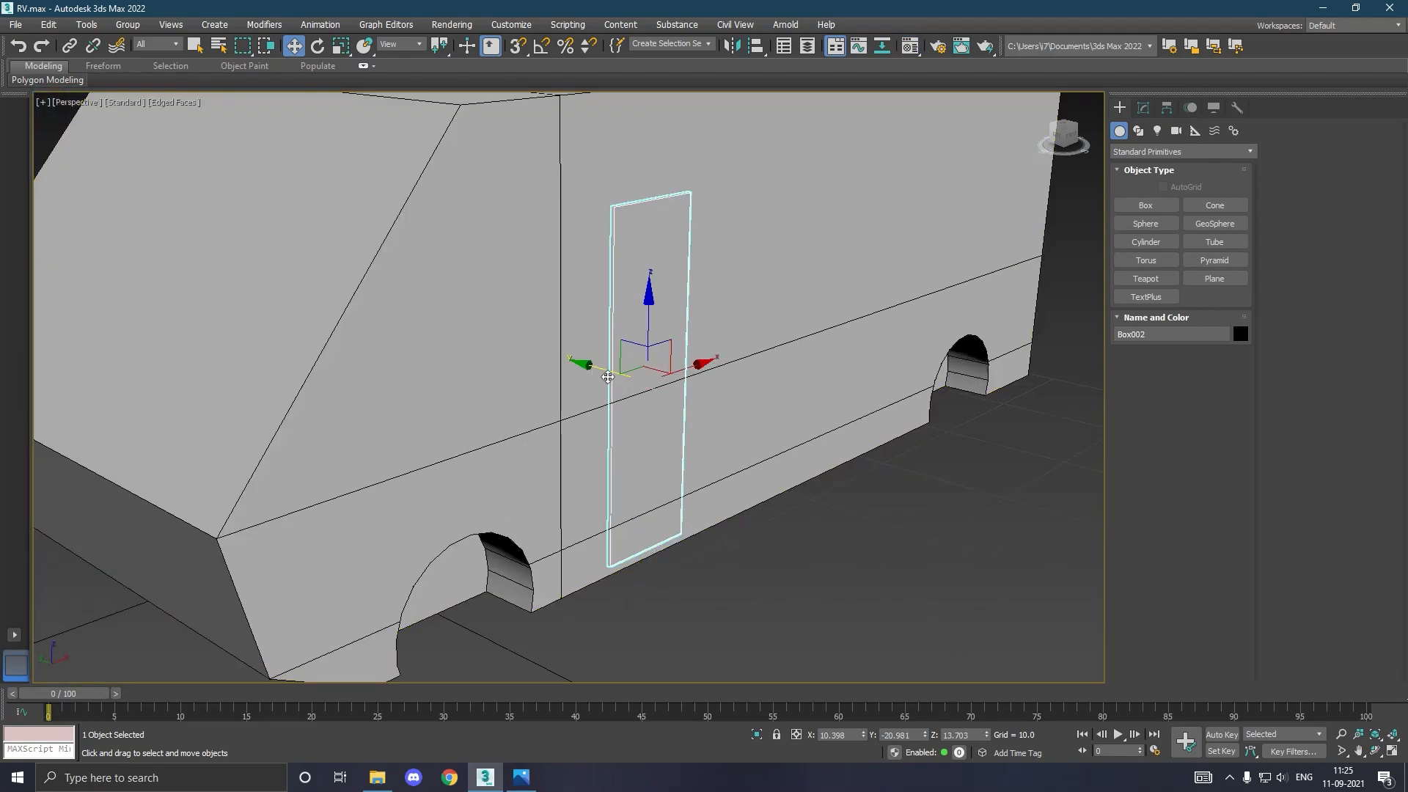
# Position the door box along Y at about -21.08 on the body's near side and set its height to 0.334.
pyautogui.moveTo(608, 374); pyautogui.dragTo(611, 375)
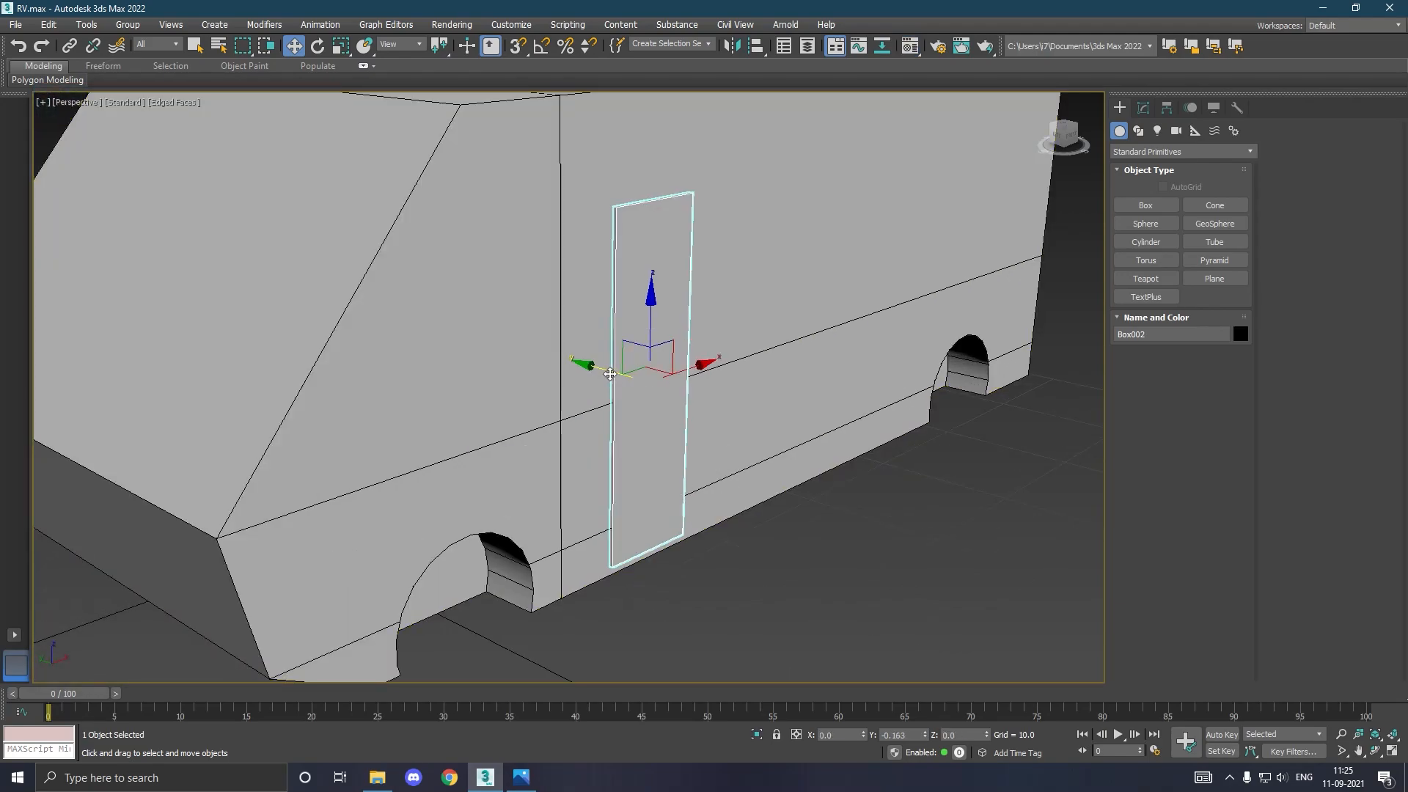
pyautogui.click(1144, 108)
pyautogui.moveTo(1225, 357); pyautogui.dragTo(1225, 330)
pyautogui.moveTo(600, 374); pyautogui.dragTo(602, 374)
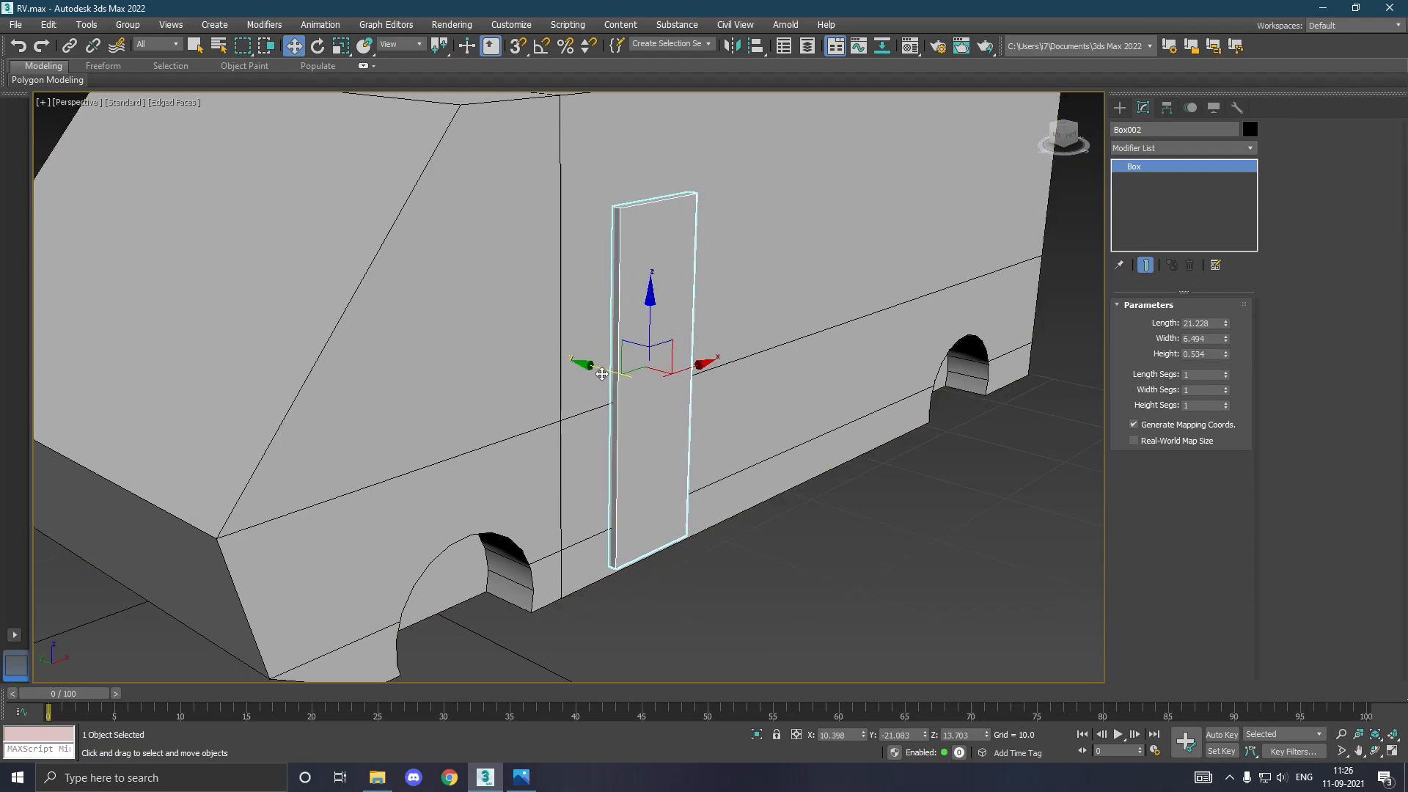
pyautogui.moveTo(1225, 359); pyautogui.dragTo(1233, 376)
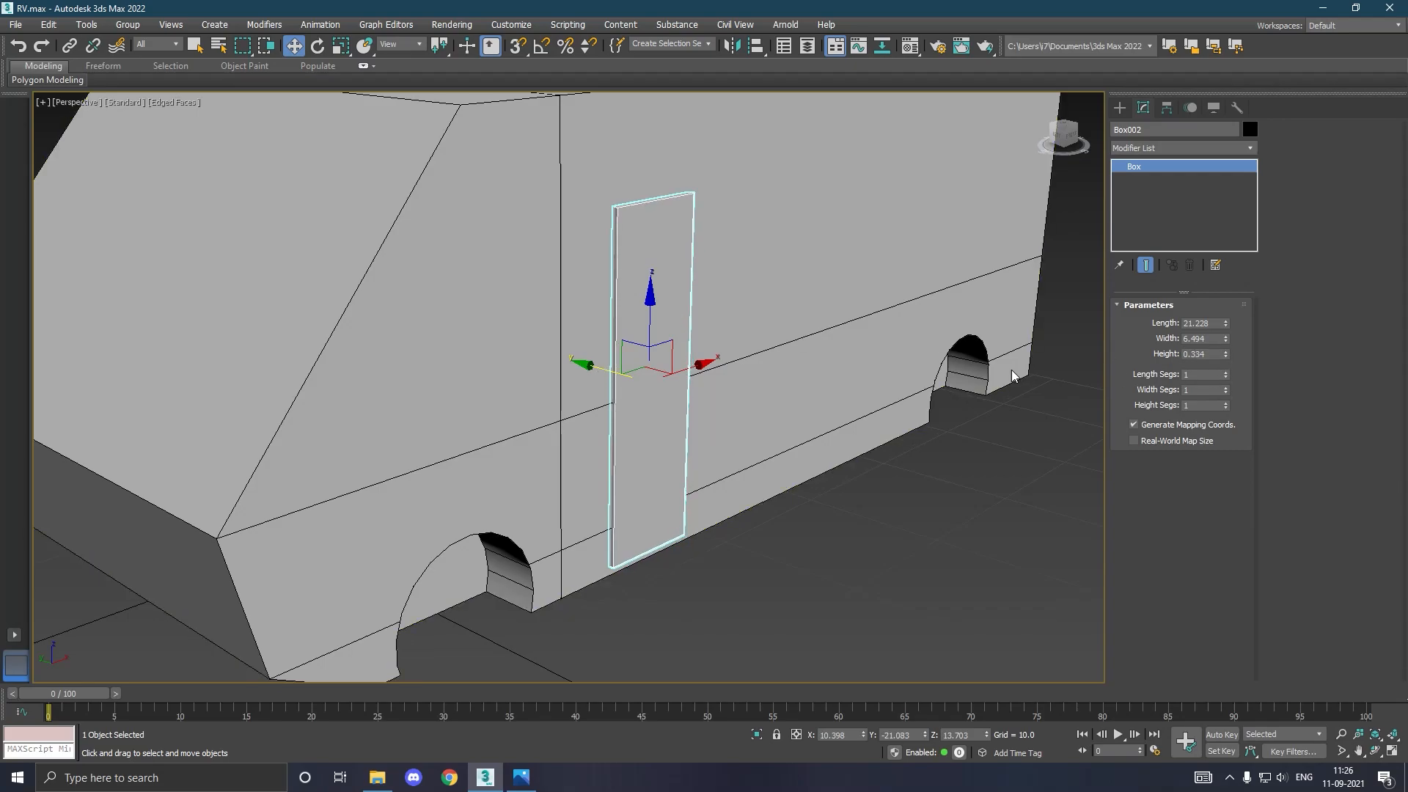
# Enlarge the door box to length 23.138, width 7.144 and height 0.364, and raise it to about 14.76 in Z.
pyautogui.scroll(-3, 600, 420)
pyautogui.keyDown('alt'); pyautogui.moveTo(600, 420); pyautogui.dragTo(616, 453, button='middle'); pyautogui.keyUp('alt')
pyautogui.scroll(2, 588, 436)
pyautogui.scroll(2, 617, 373)
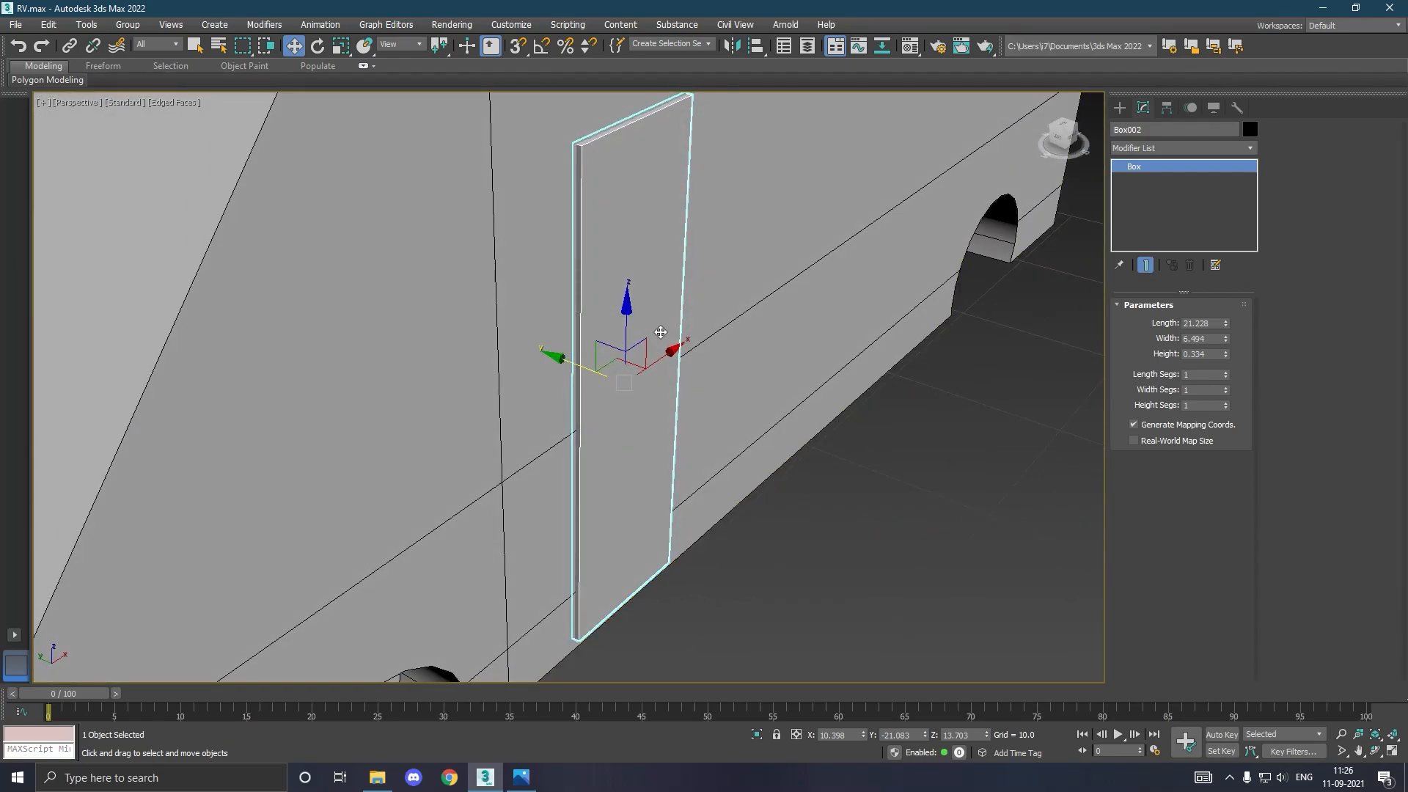
pyautogui.scroll(-2, 660, 332)
pyautogui.keyDown('alt'); pyautogui.moveTo(742, 321); pyautogui.dragTo(707, 301, button='middle'); pyautogui.keyUp('alt')
pyautogui.scroll(-3, 716, 326)
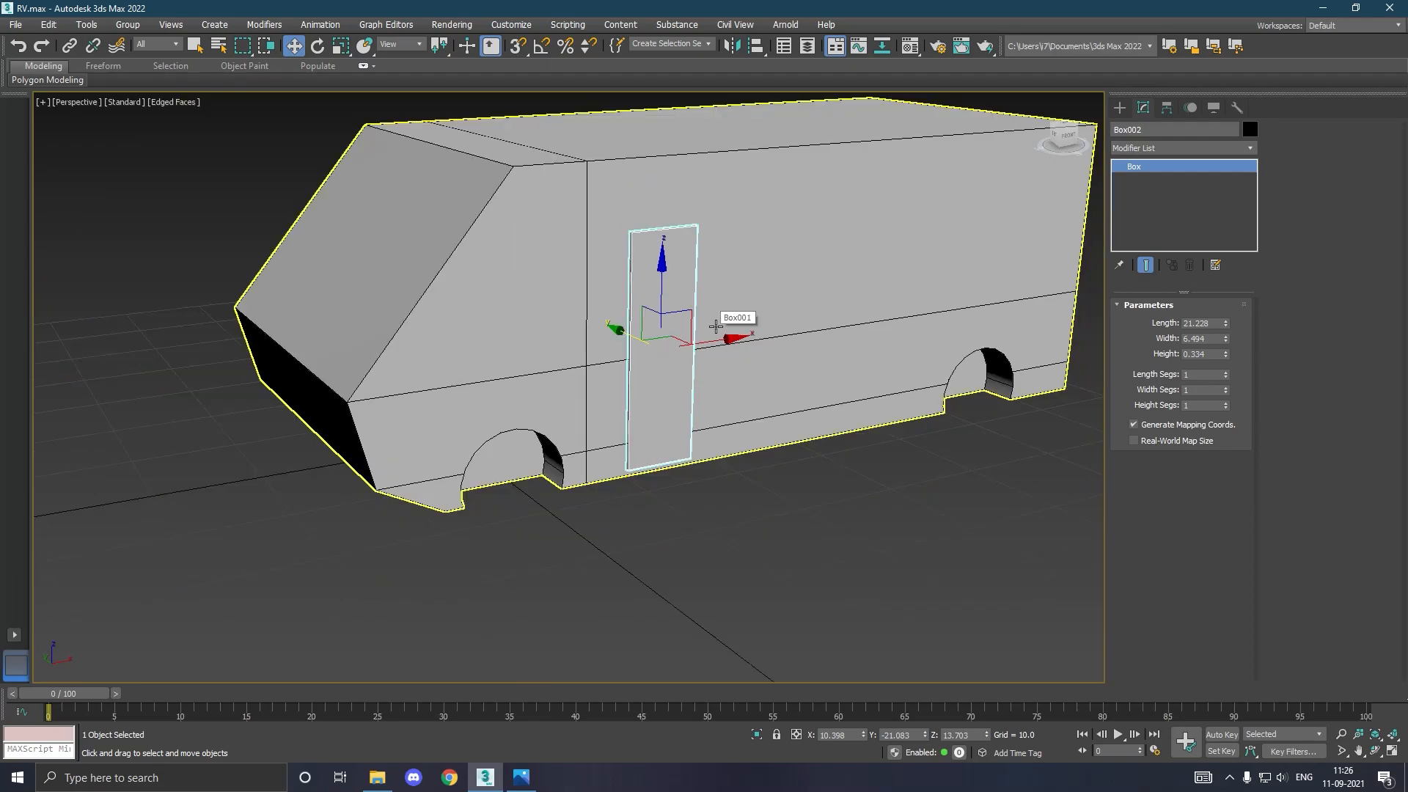
pyautogui.moveTo(1227, 358); pyautogui.dragTo(1224, 321)
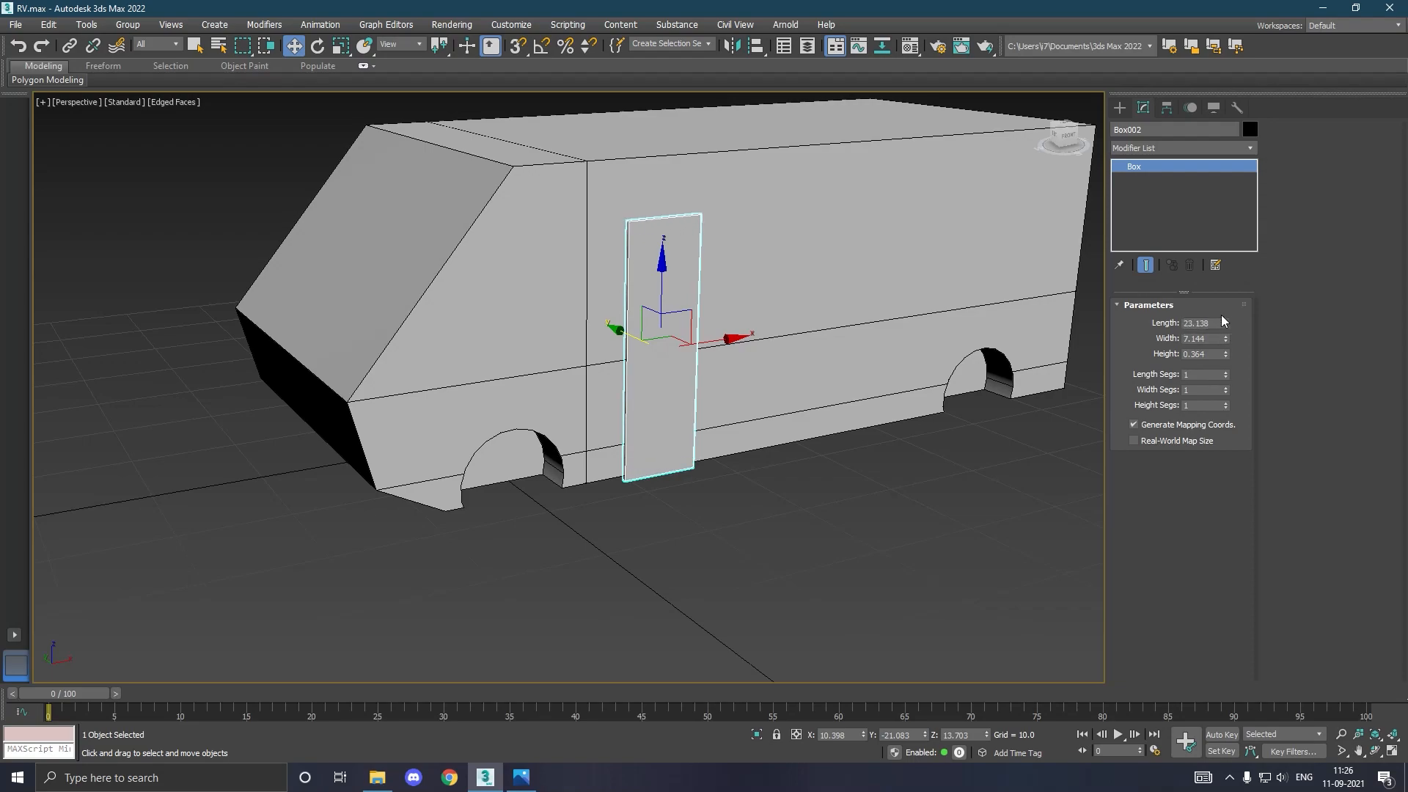
pyautogui.moveTo(666, 286); pyautogui.dragTo(665, 274)
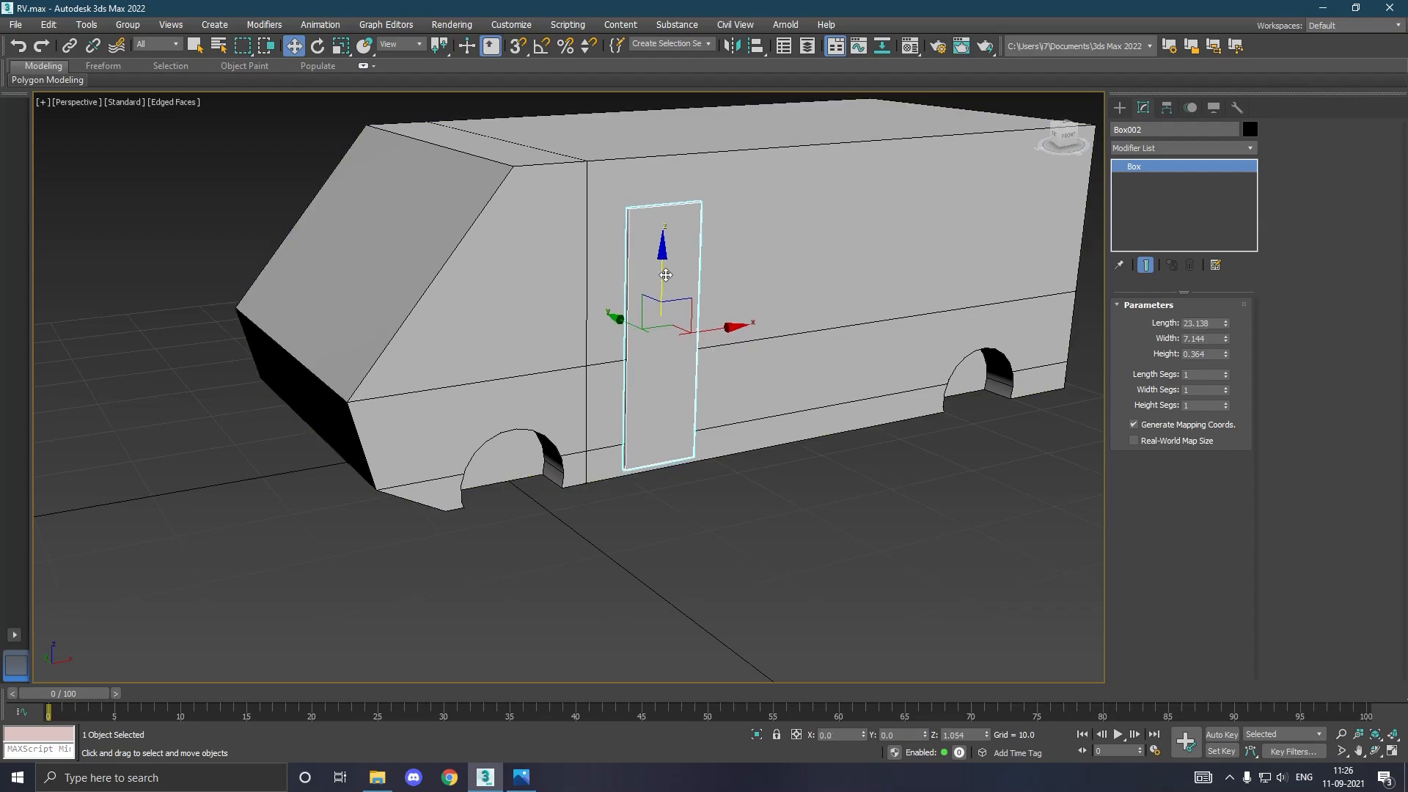
# Convert the door box to an Editable Poly, select its outer face polygon, and isolate the door from the RV body.
pyautogui.rightClick(1161, 201)
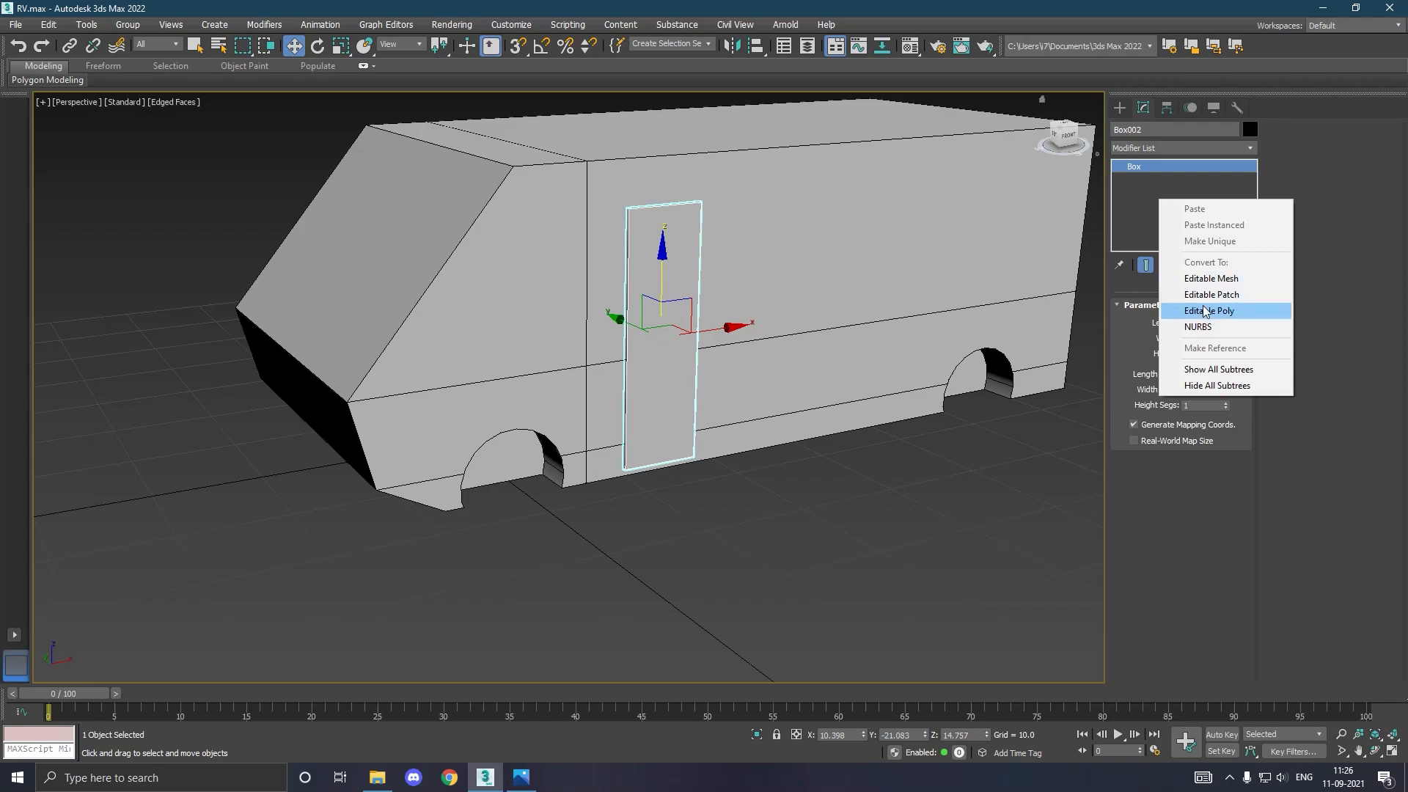
pyautogui.click(1207, 311)
pyautogui.keyDown('alt'); pyautogui.moveTo(855, 346); pyautogui.dragTo(883, 351, button='middle'); pyautogui.keyUp('alt')
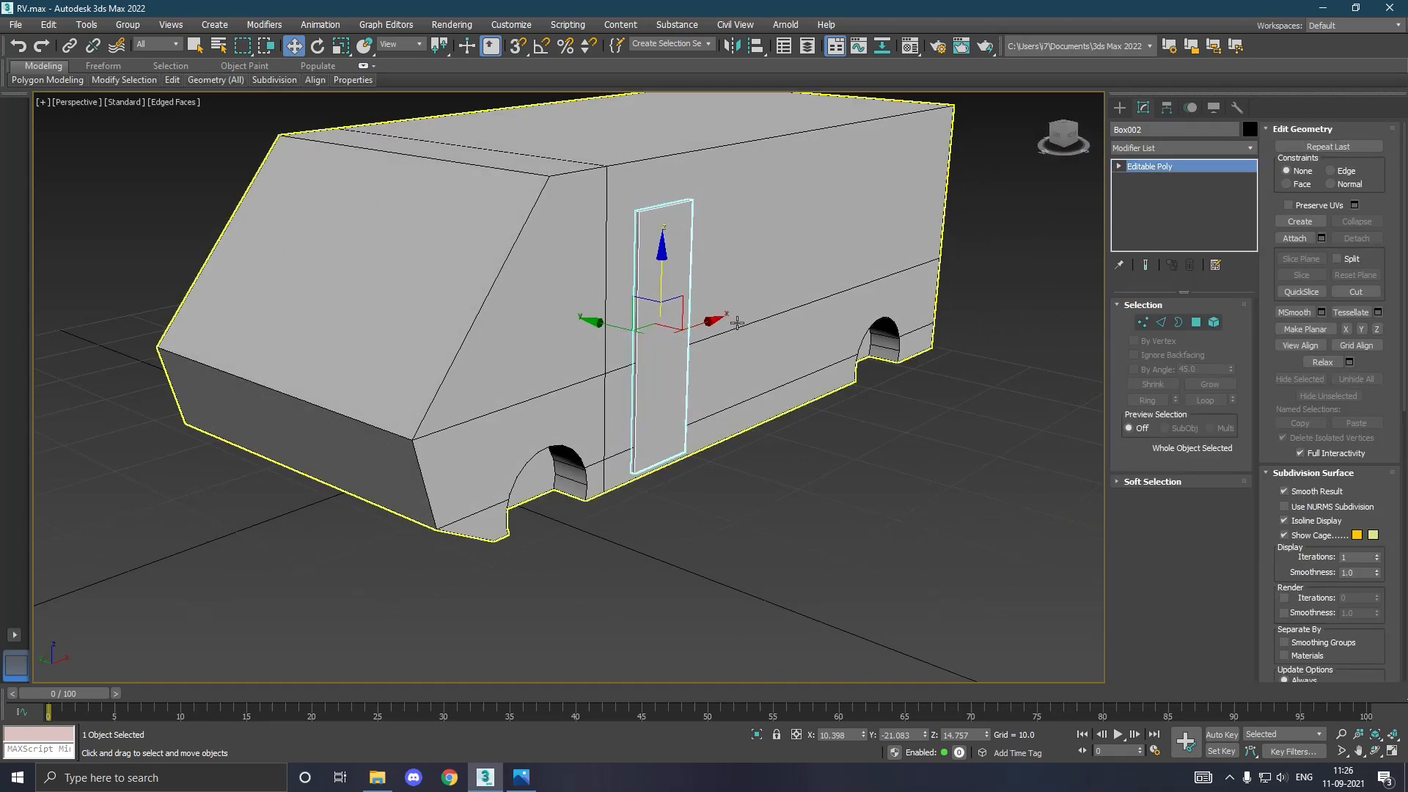
pyautogui.scroll(5, 661, 249)
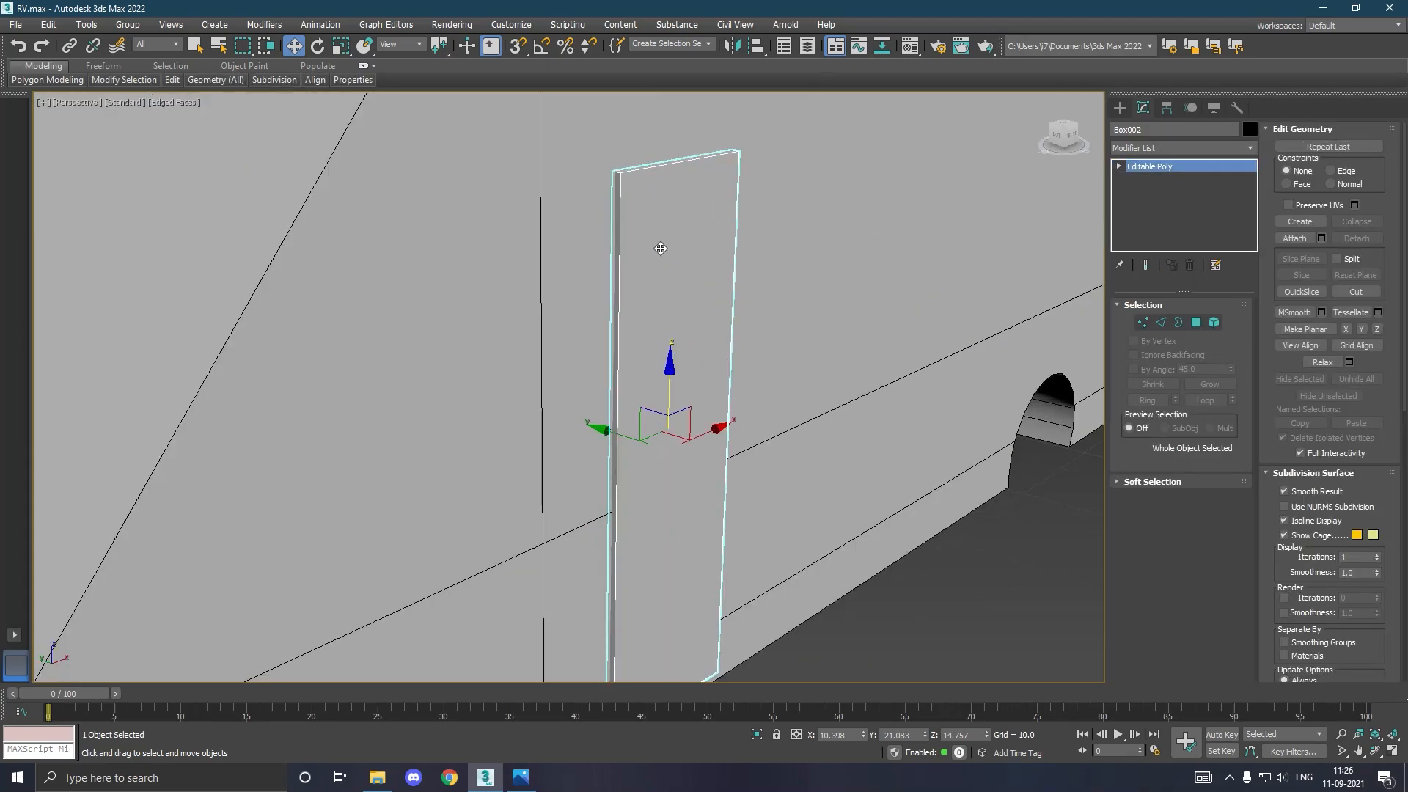
pyautogui.click(1196, 323)
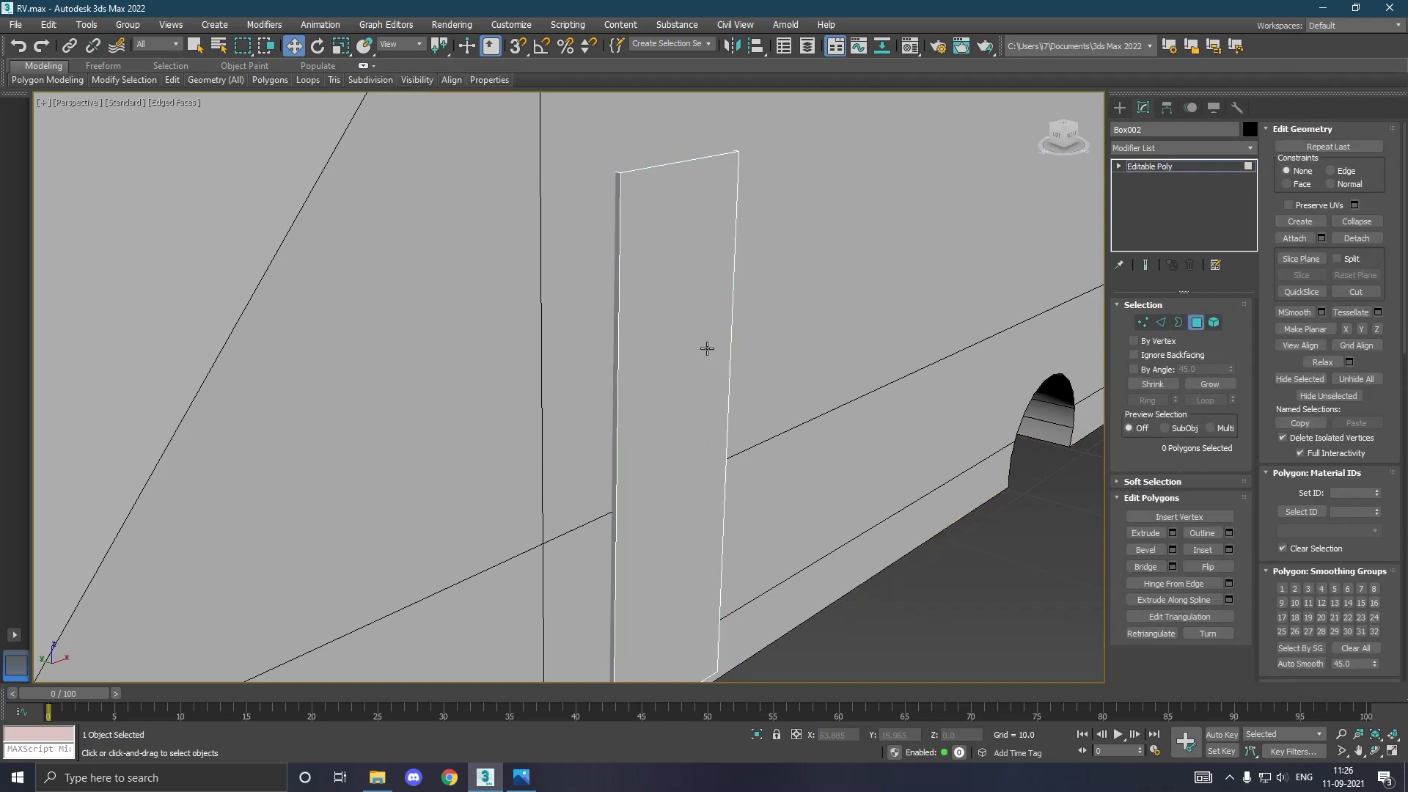
pyautogui.click(702, 347)
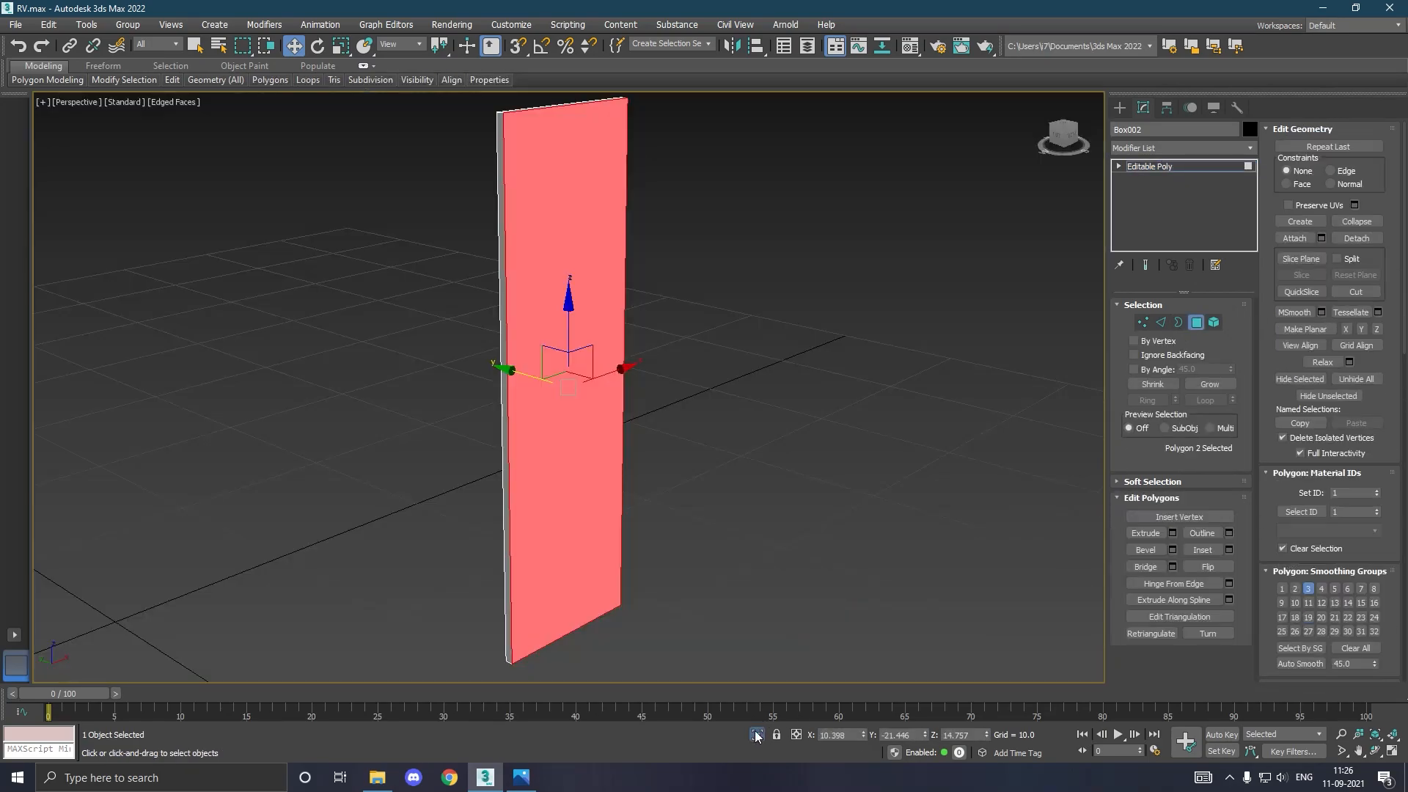
pyautogui.click(757, 734)
pyautogui.scroll(-2, 891, 372)
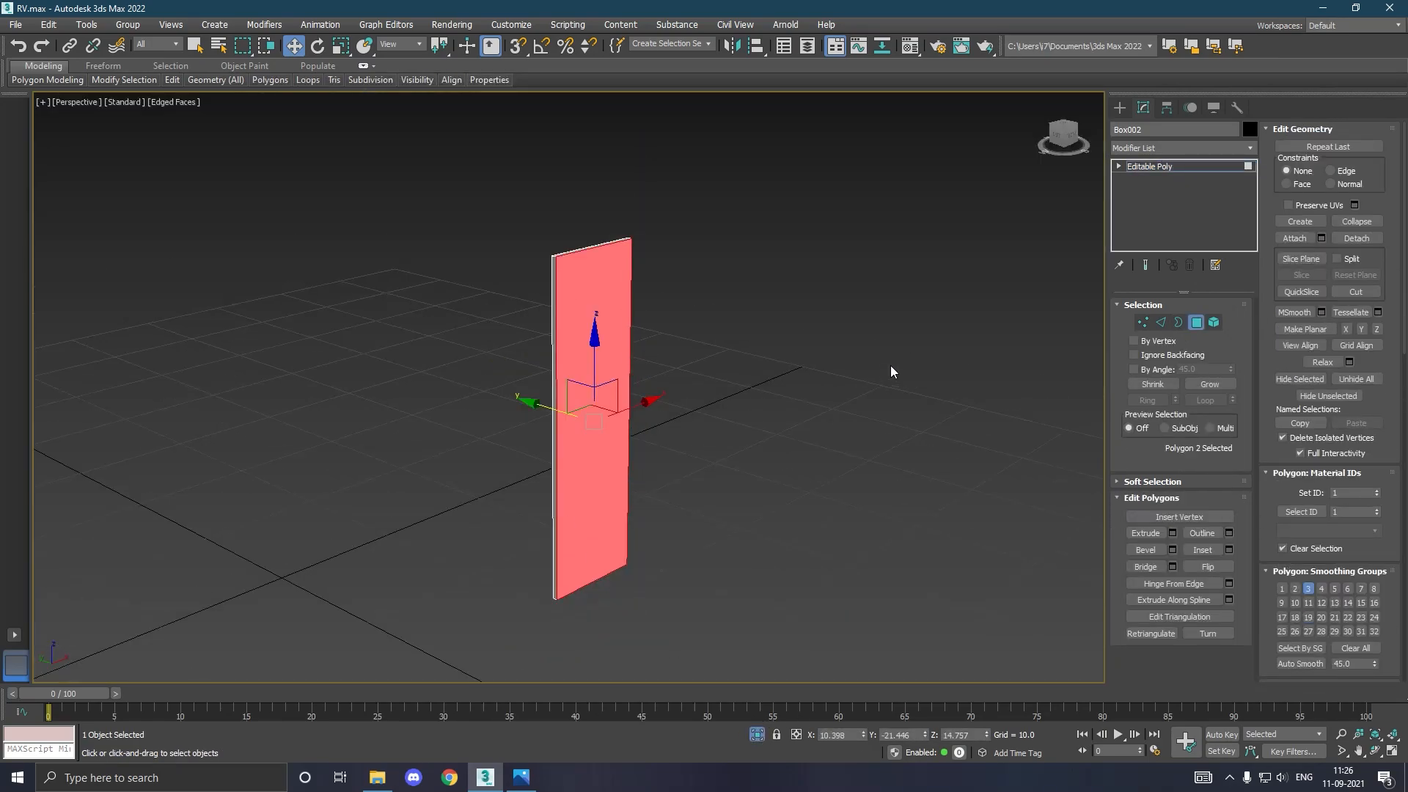
# Connect the door's four vertical edges with 2 segments and move the new edge loops up to bound a window area.
pyautogui.click(1162, 322)
pyautogui.moveTo(317, 388); pyautogui.dragTo(317, 389)
pyautogui.scroll(2, 780, 344)
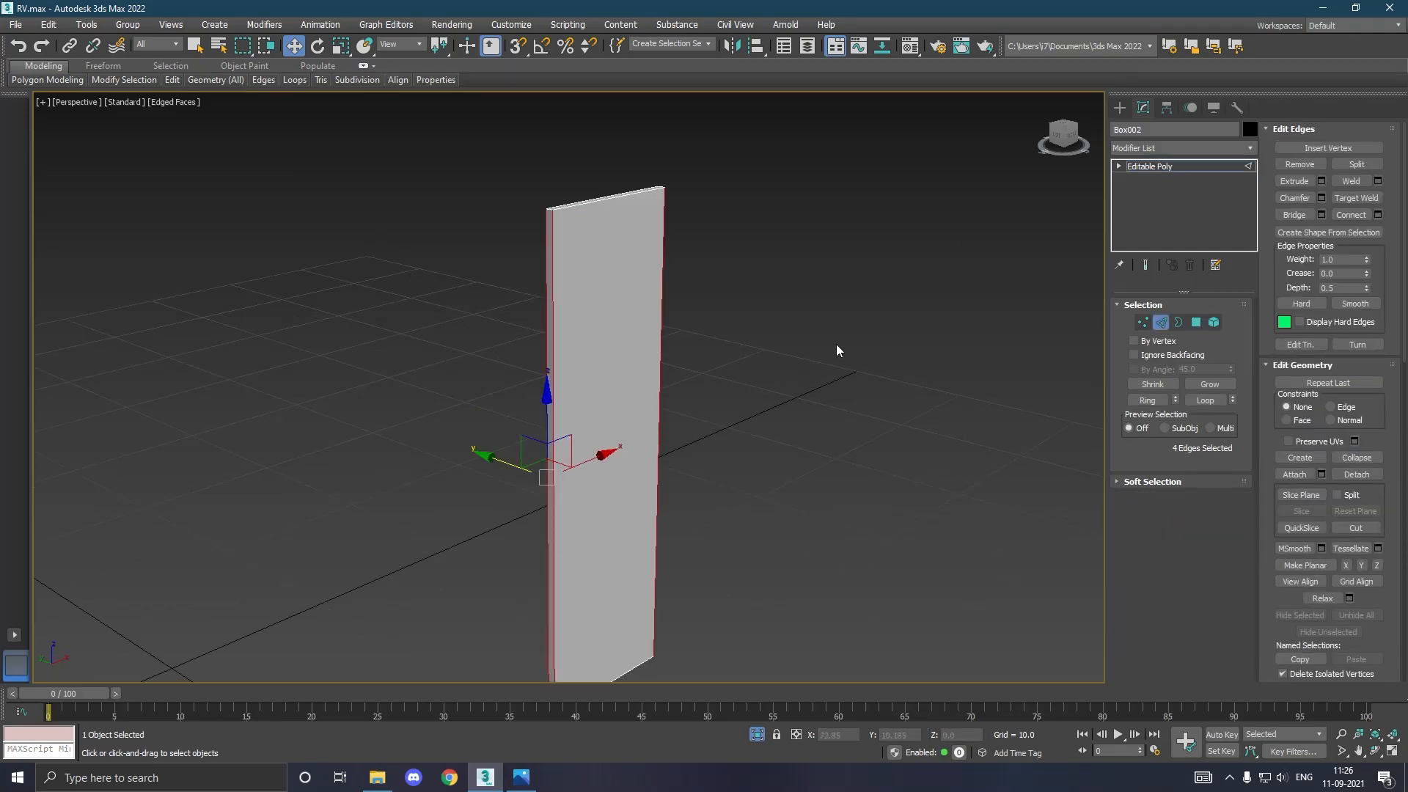
pyautogui.click(1378, 214)
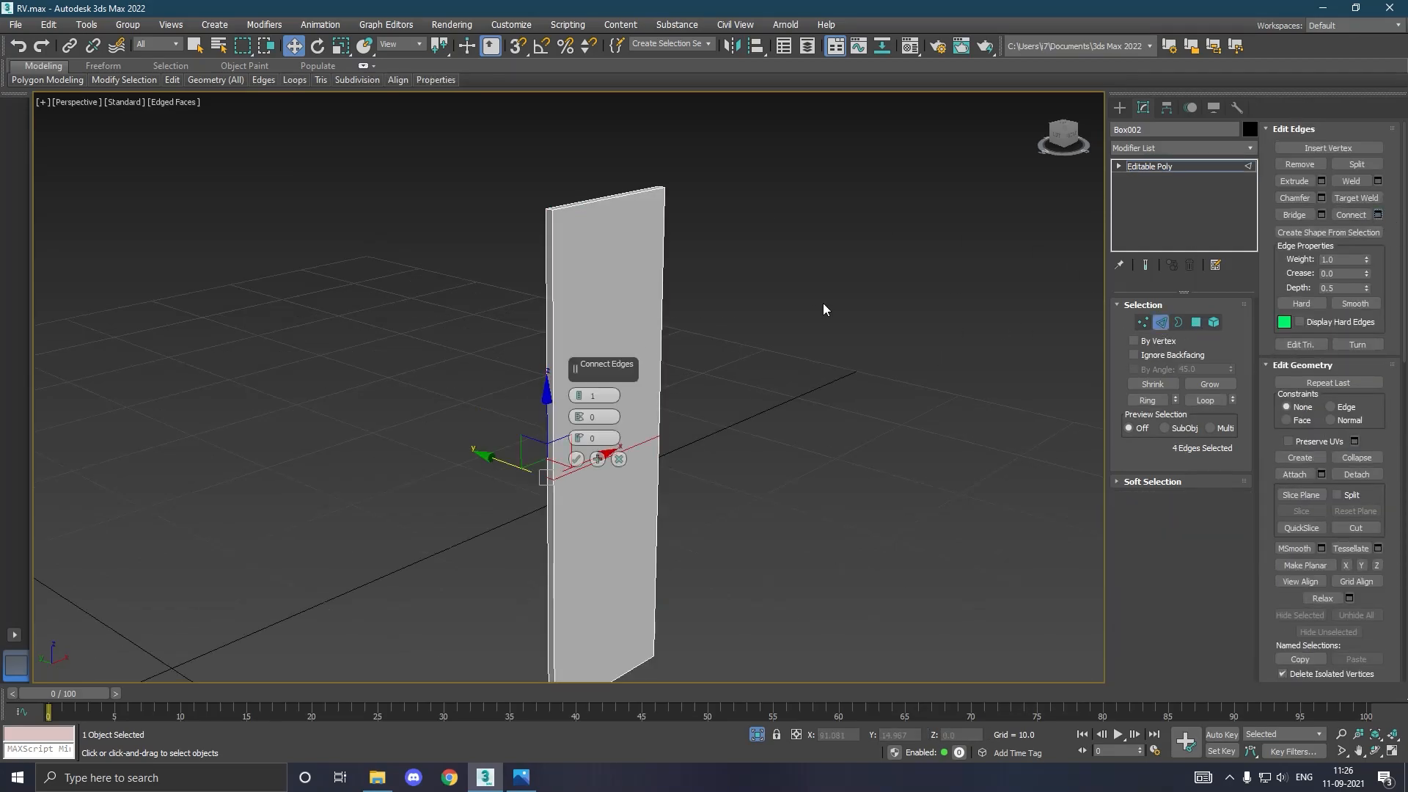
pyautogui.click(595, 396)
pyautogui.write('2')
pyautogui.press('Return')
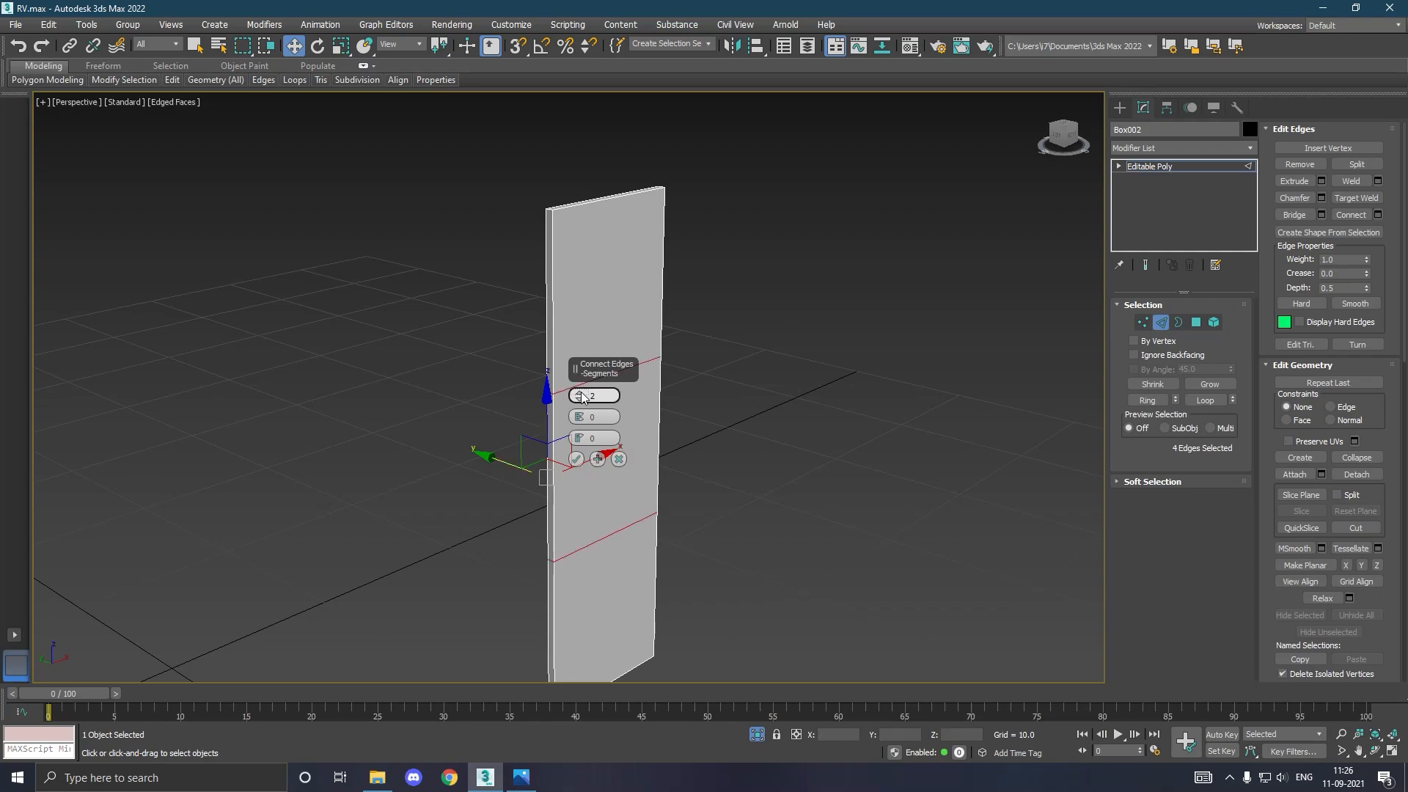
pyautogui.click(577, 459)
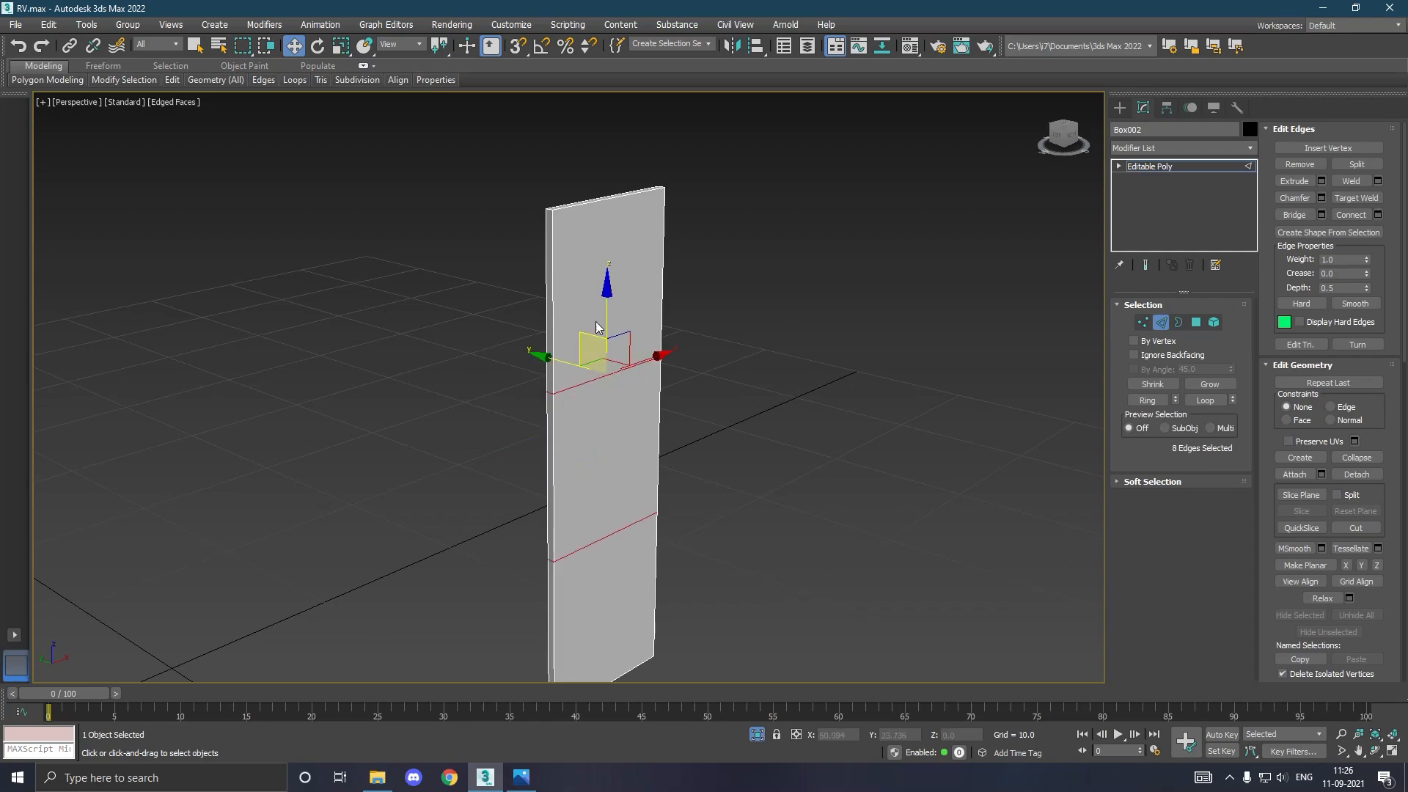
pyautogui.moveTo(604, 228); pyautogui.dragTo(614, 189)
# Select the door's front and back polygons between the two edge loops and inset them twice by 0.432.
pyautogui.click(1198, 323)
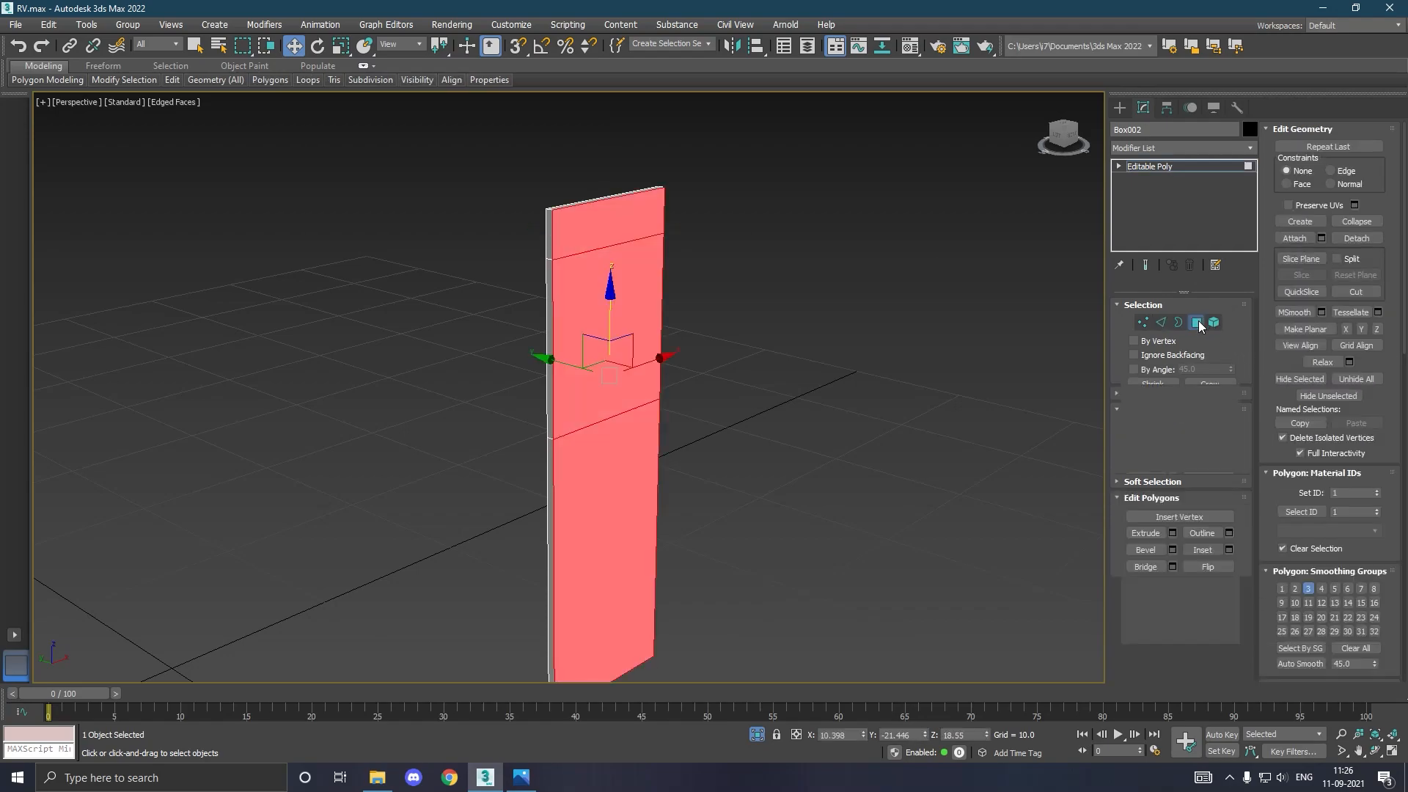
pyautogui.click(615, 366)
pyautogui.moveTo(629, 384)
pyautogui.keyDown('alt'); pyautogui.mouseDown(button='middle')
pyautogui.moveTo(719, 385)
pyautogui.moveTo(611, 381)
pyautogui.mouseUp(button='middle'); pyautogui.keyUp('alt')
pyautogui.keyDown('ctrl'); pyautogui.click(597, 364); pyautogui.keyUp('ctrl')
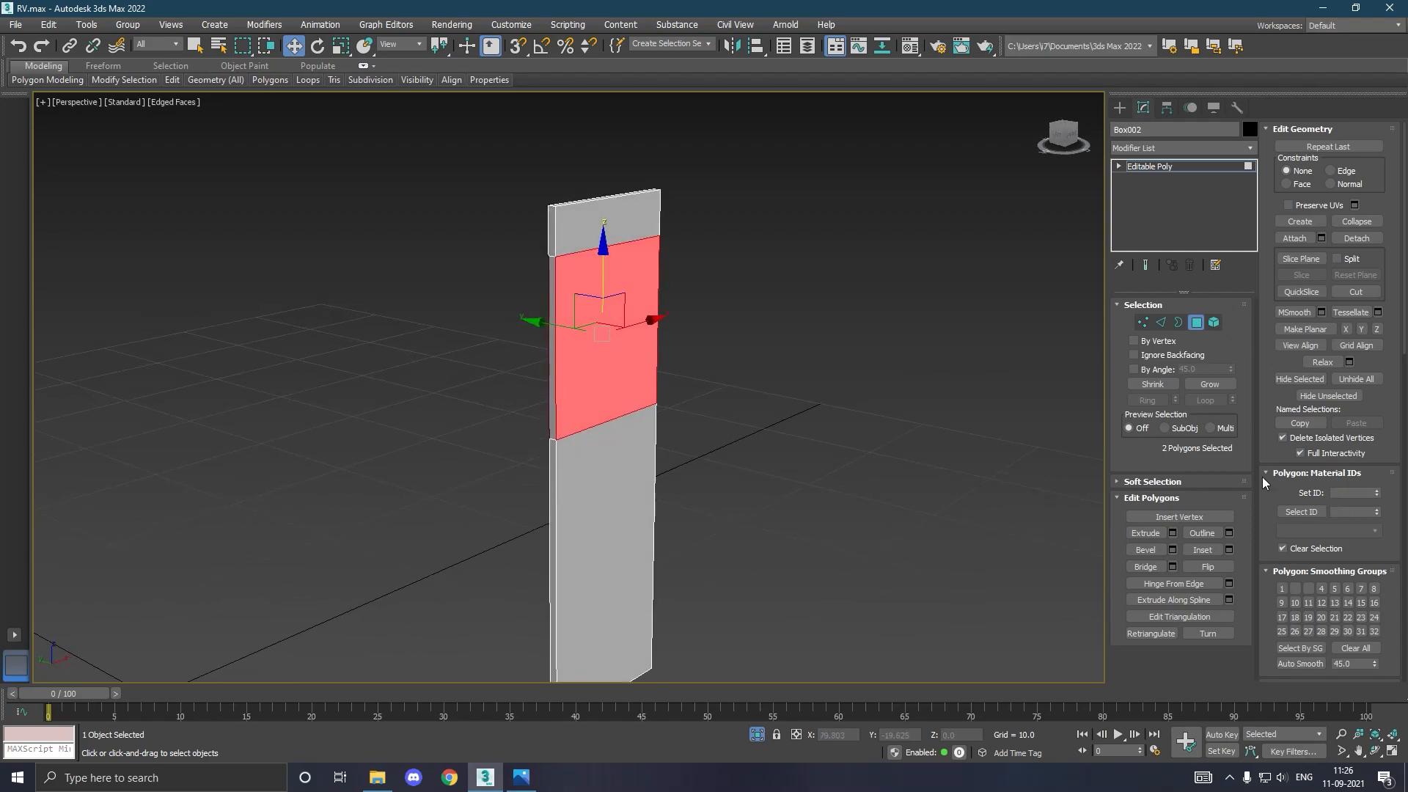
pyautogui.click(1229, 550)
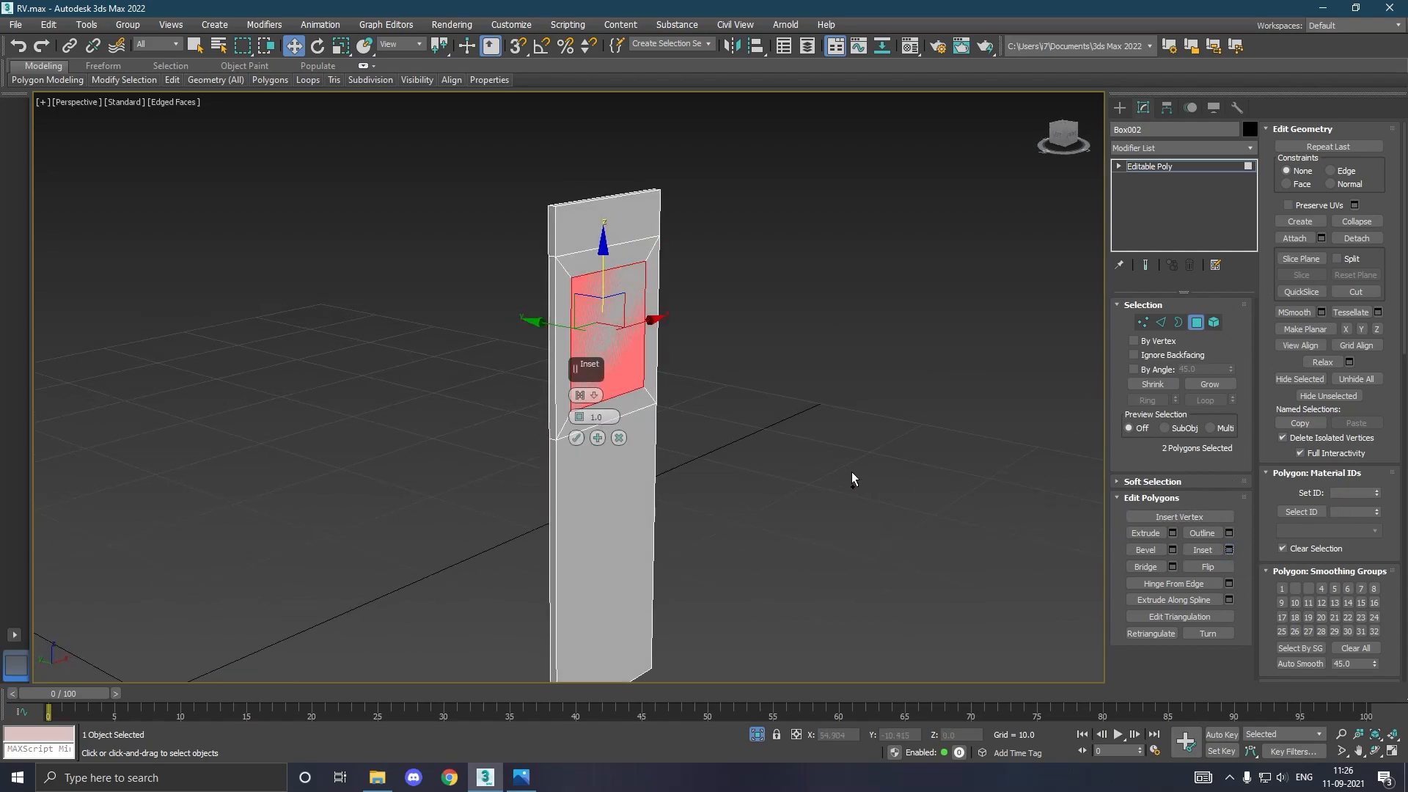
pyautogui.keyDown('alt'); pyautogui.moveTo(852, 473); pyautogui.dragTo(832, 475, button='middle'); pyautogui.keyUp('alt')
pyautogui.scroll(5, 558, 315)
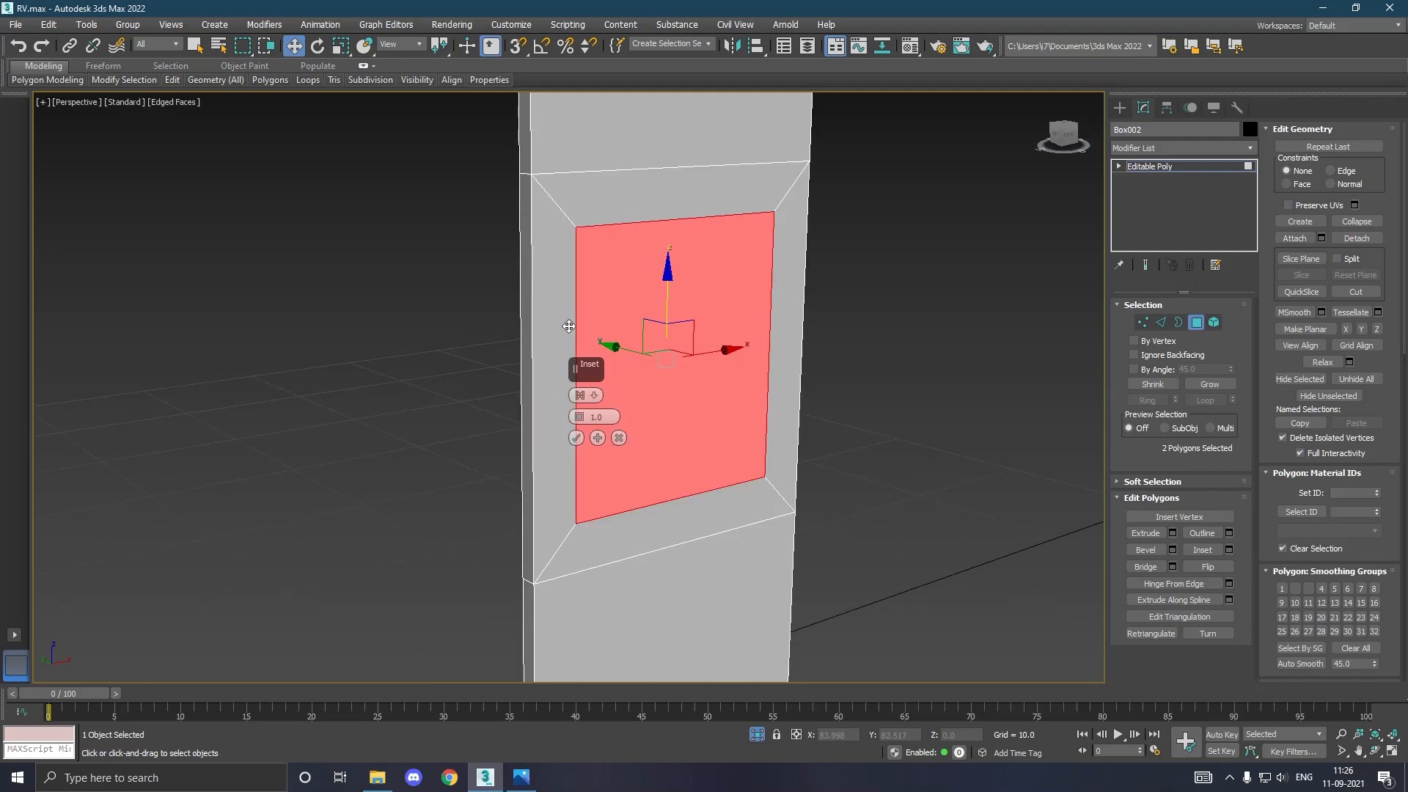
pyautogui.moveTo(584, 421); pyautogui.dragTo(599, 429)
pyautogui.click(597, 439)
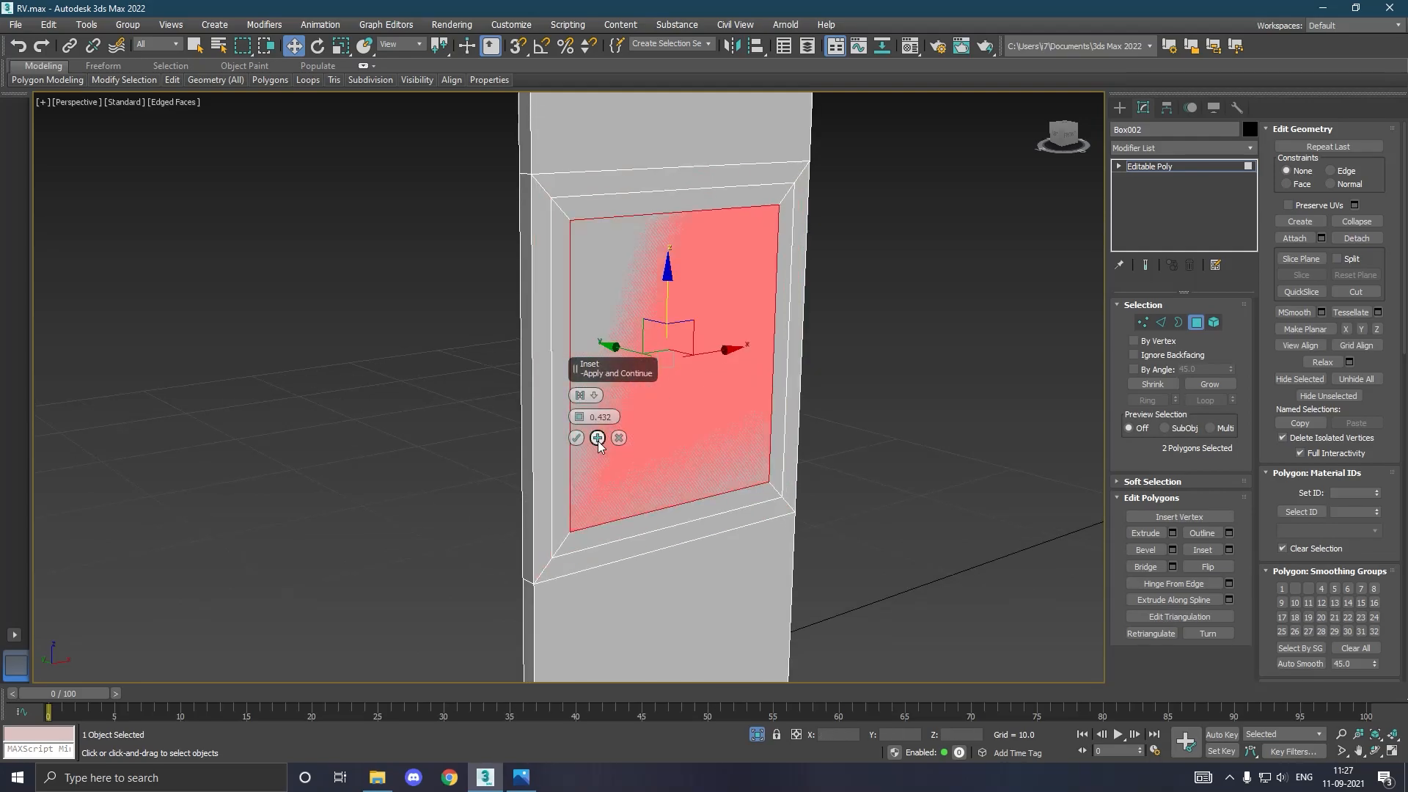
pyautogui.click(579, 439)
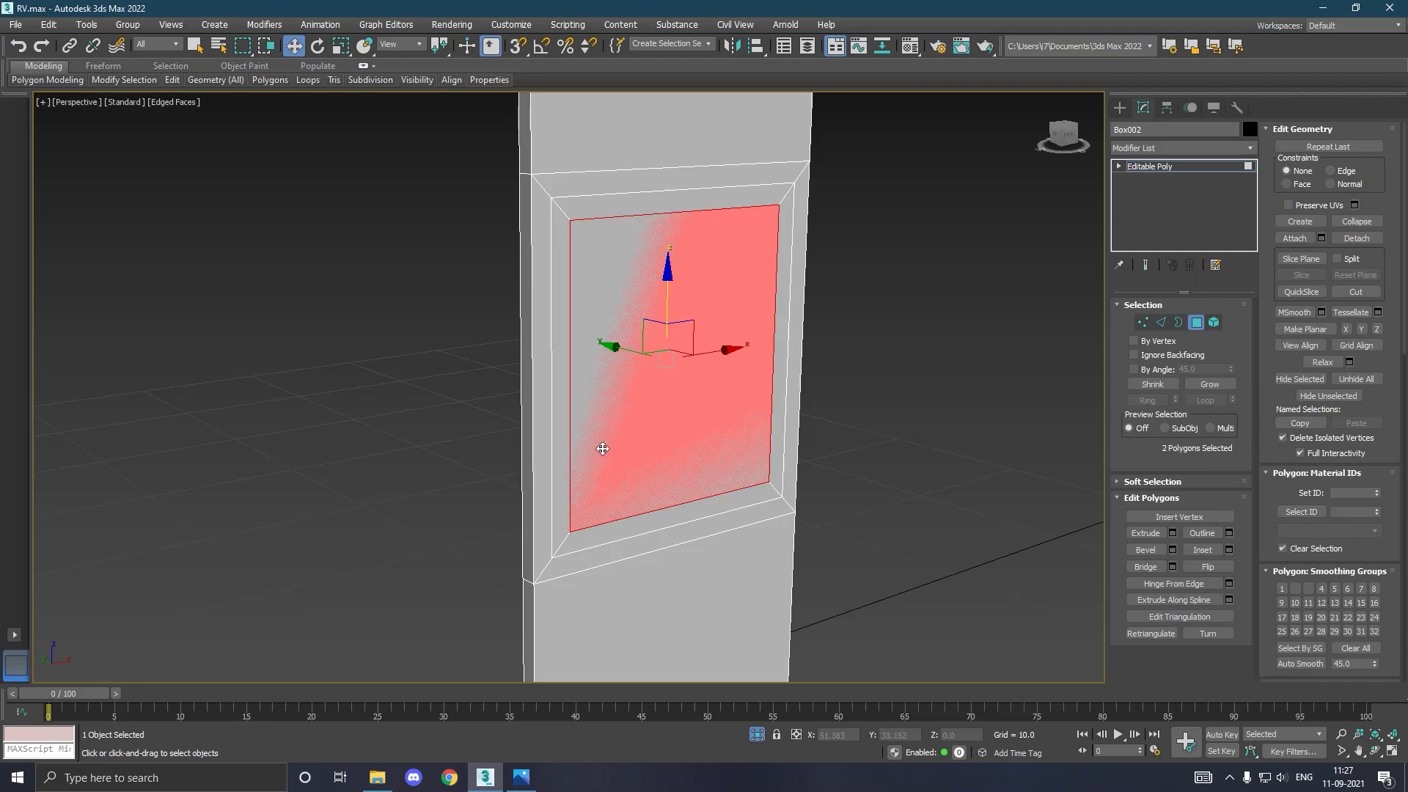
pyautogui.click(1229, 550)
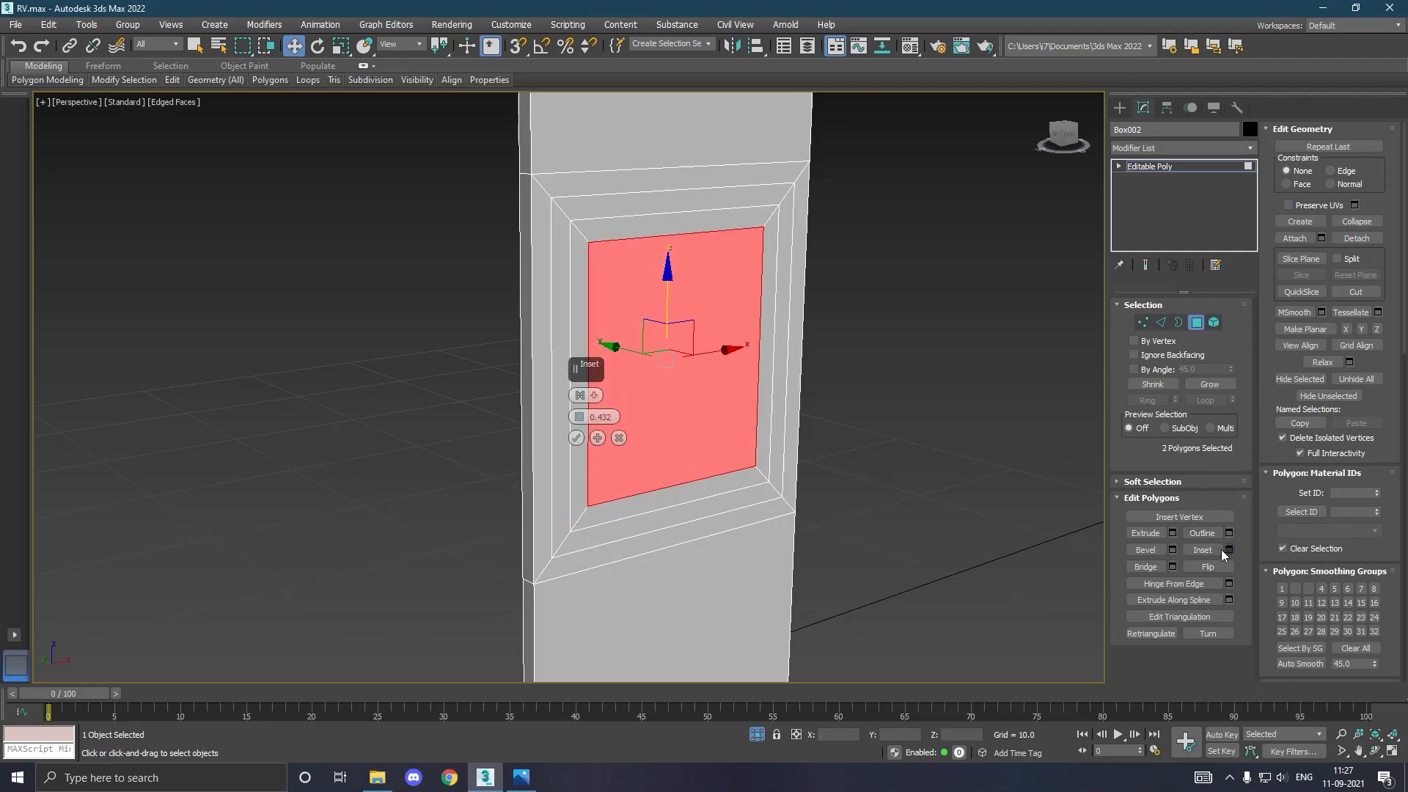
pyautogui.click(619, 438)
# Extrude the two inset window polygons inward by -0.107.
pyautogui.click(1173, 533)
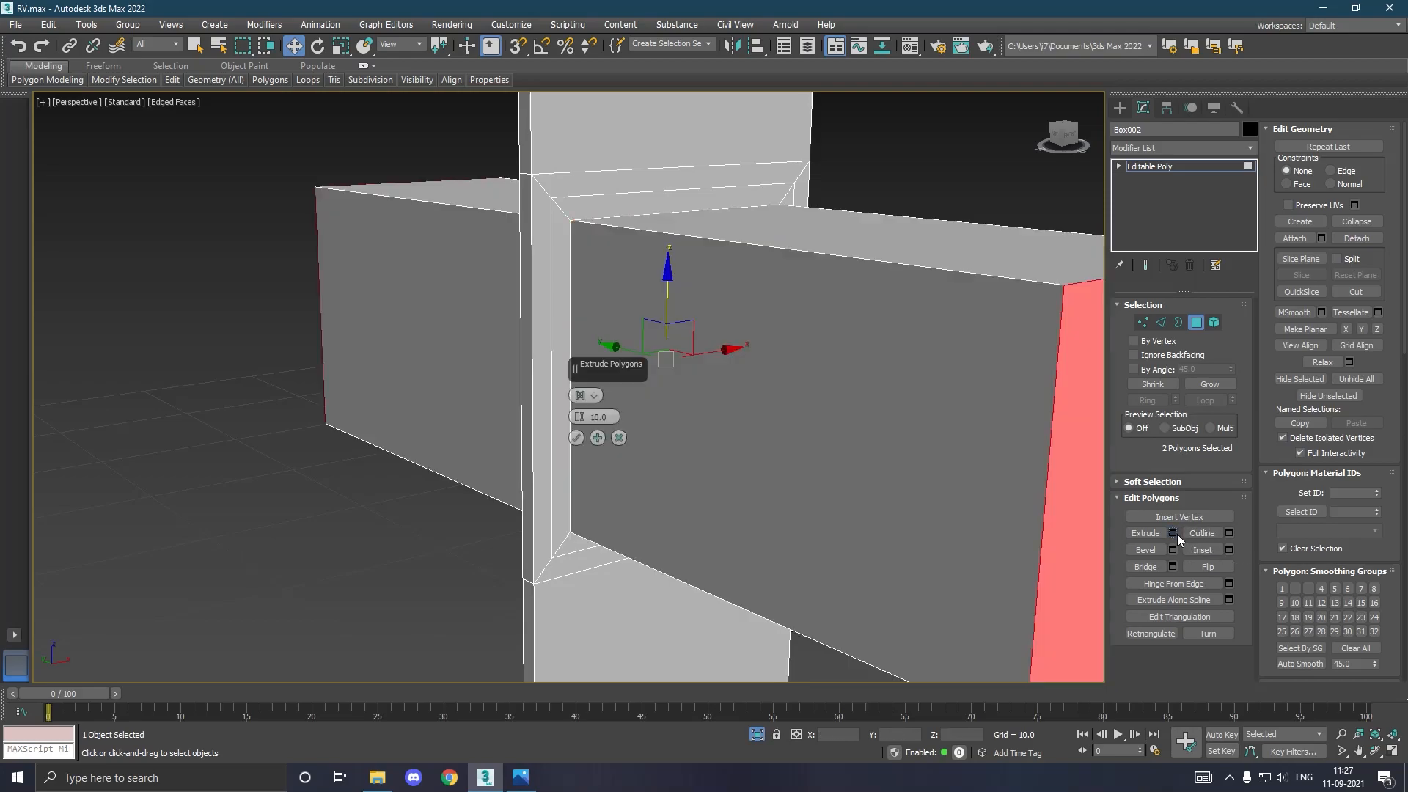
pyautogui.moveTo(584, 416); pyautogui.dragTo(621, 489)
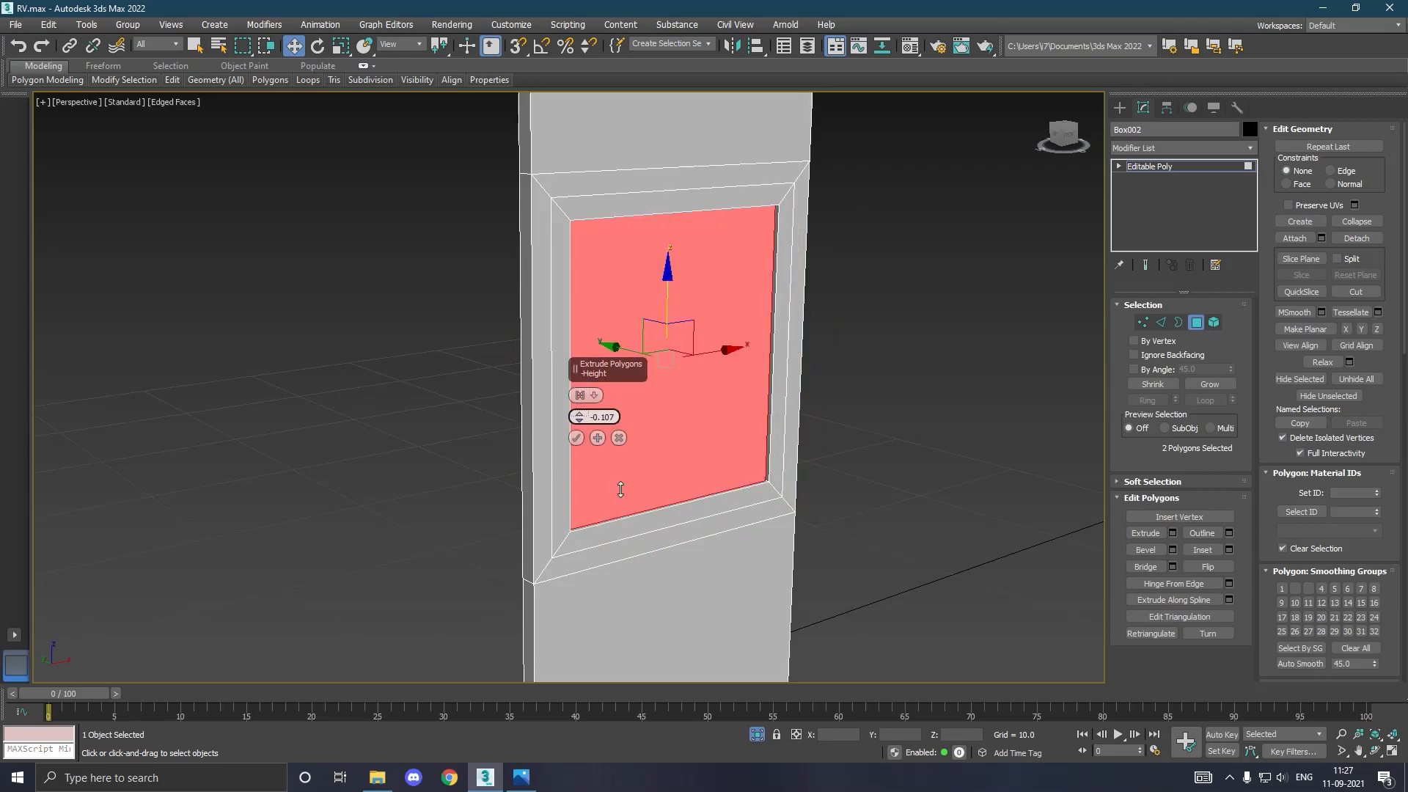
pyautogui.click(578, 439)
# Bevel the four frame polygons around the front window outward and move them along Y to about -21.77.
pyautogui.click(571, 457)
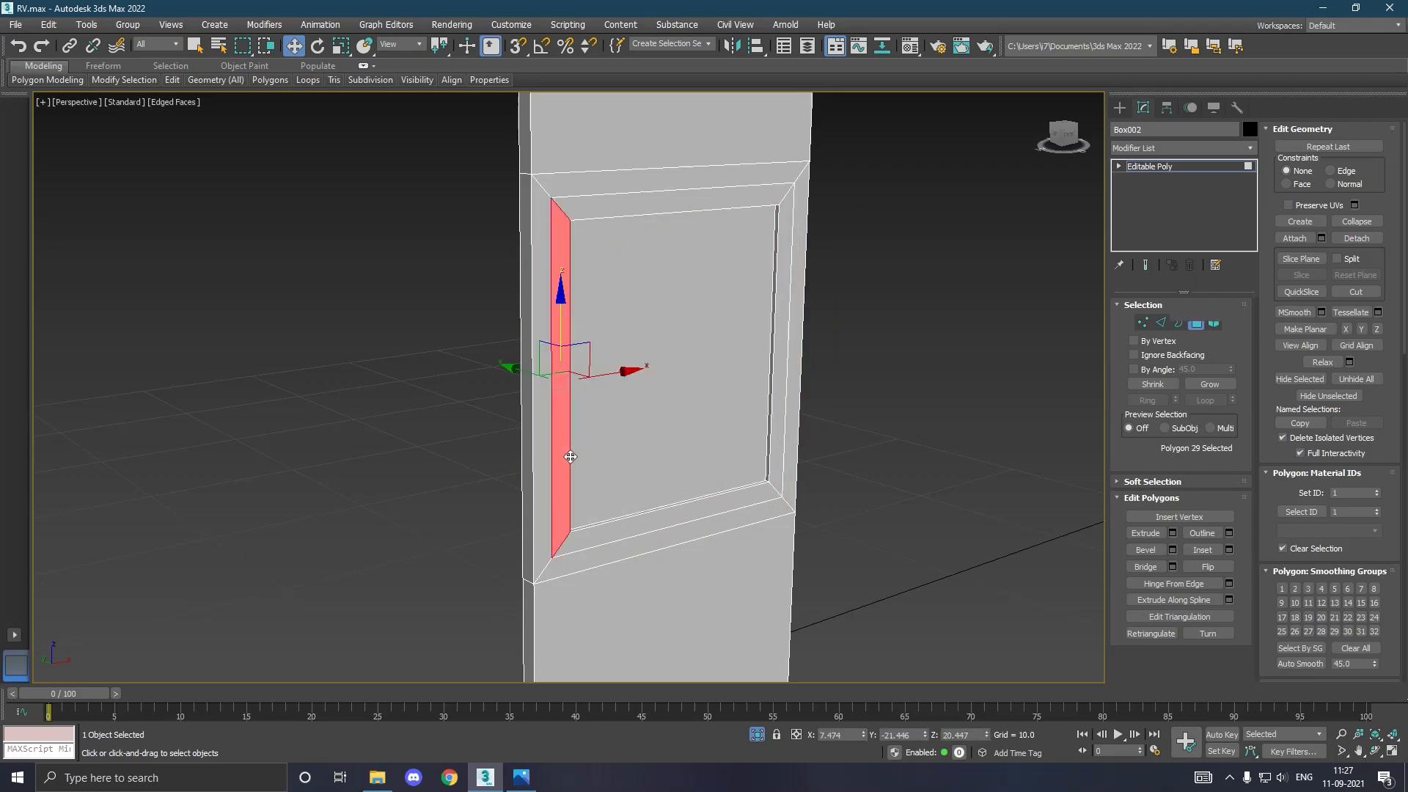
pyautogui.keyDown('shift'); pyautogui.click(598, 541); pyautogui.keyUp('shift')
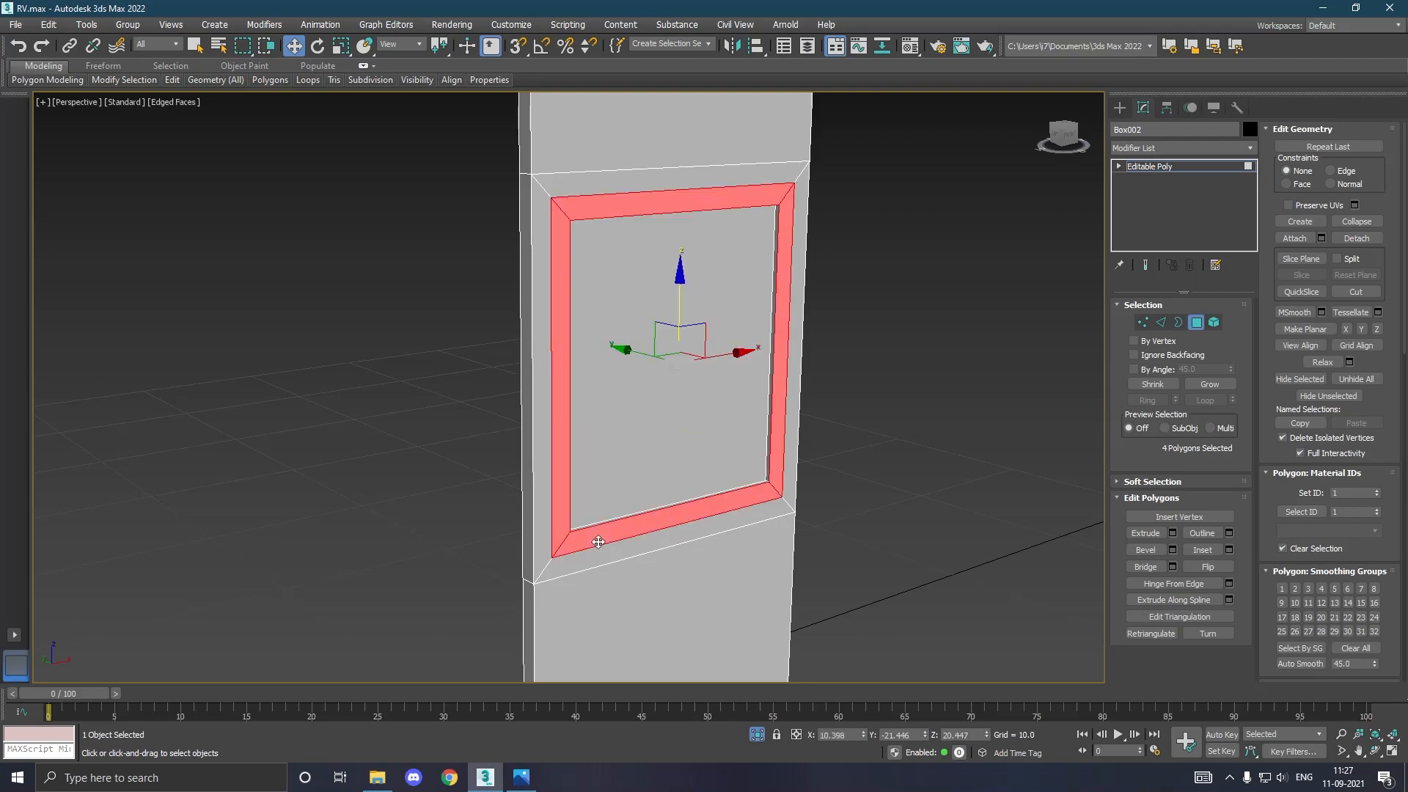
pyautogui.click(1172, 550)
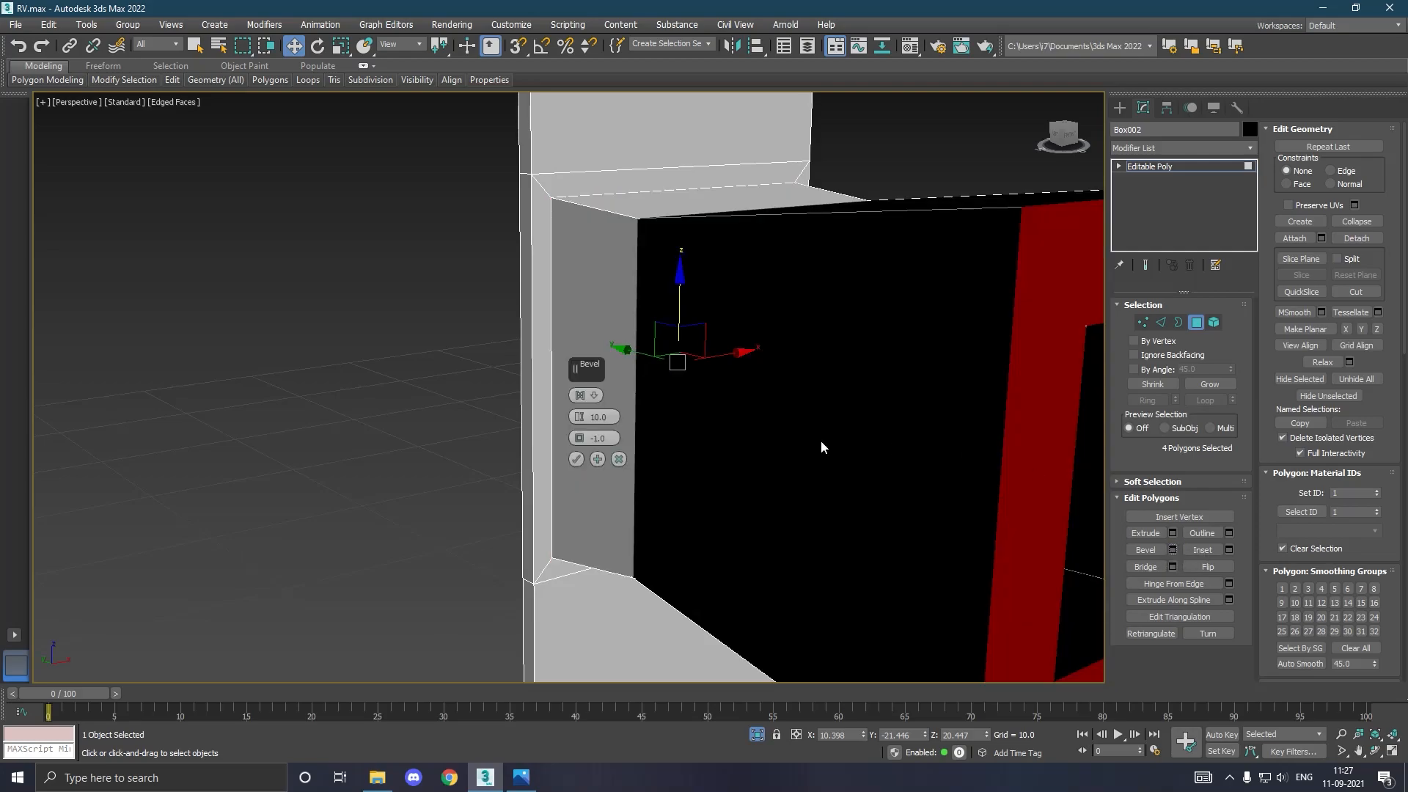
pyautogui.moveTo(597, 417)
pyautogui.mouseDown()
pyautogui.moveTo(616, 479)
pyautogui.moveTo(588, 433)
pyautogui.mouseUp()
pyautogui.click(578, 461)
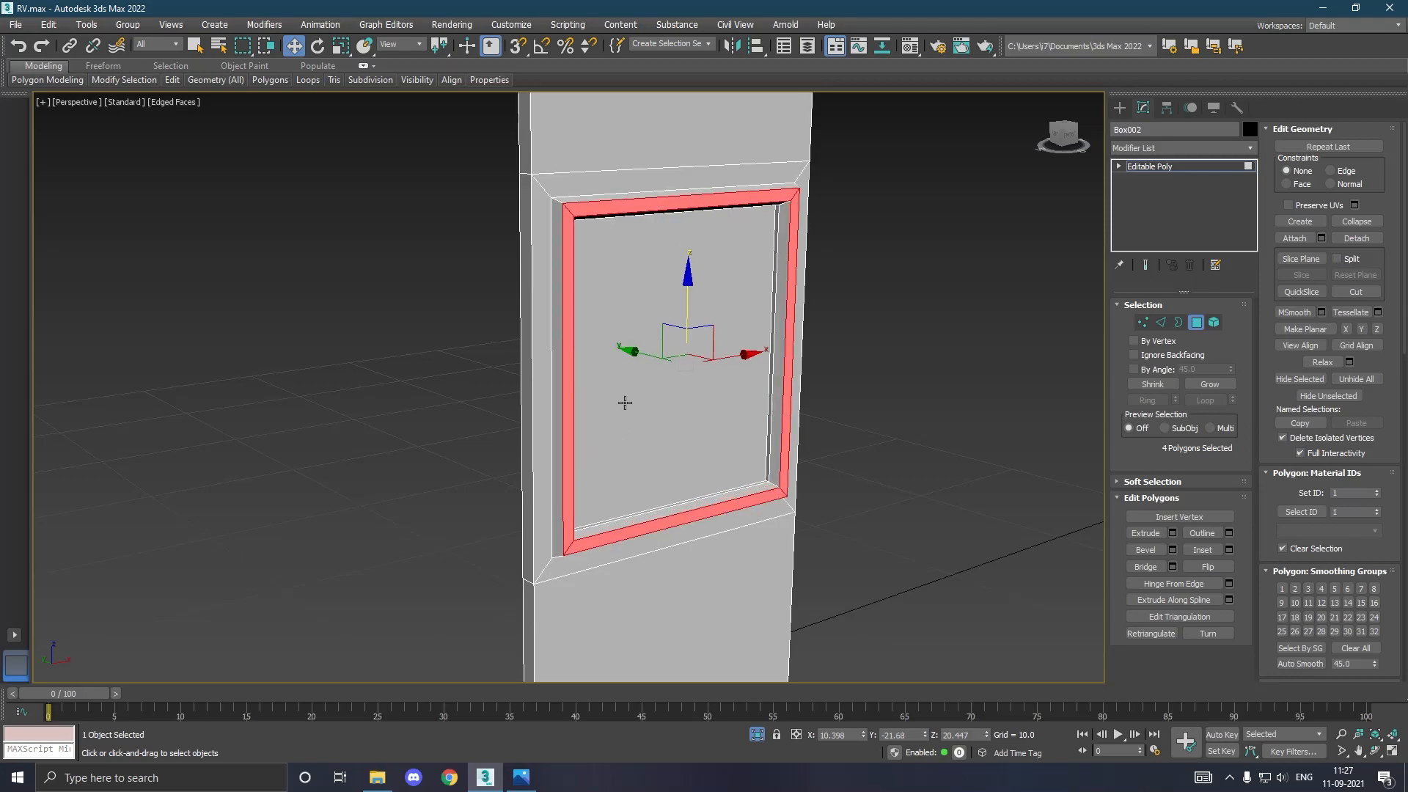
pyautogui.moveTo(655, 361); pyautogui.dragTo(656, 361)
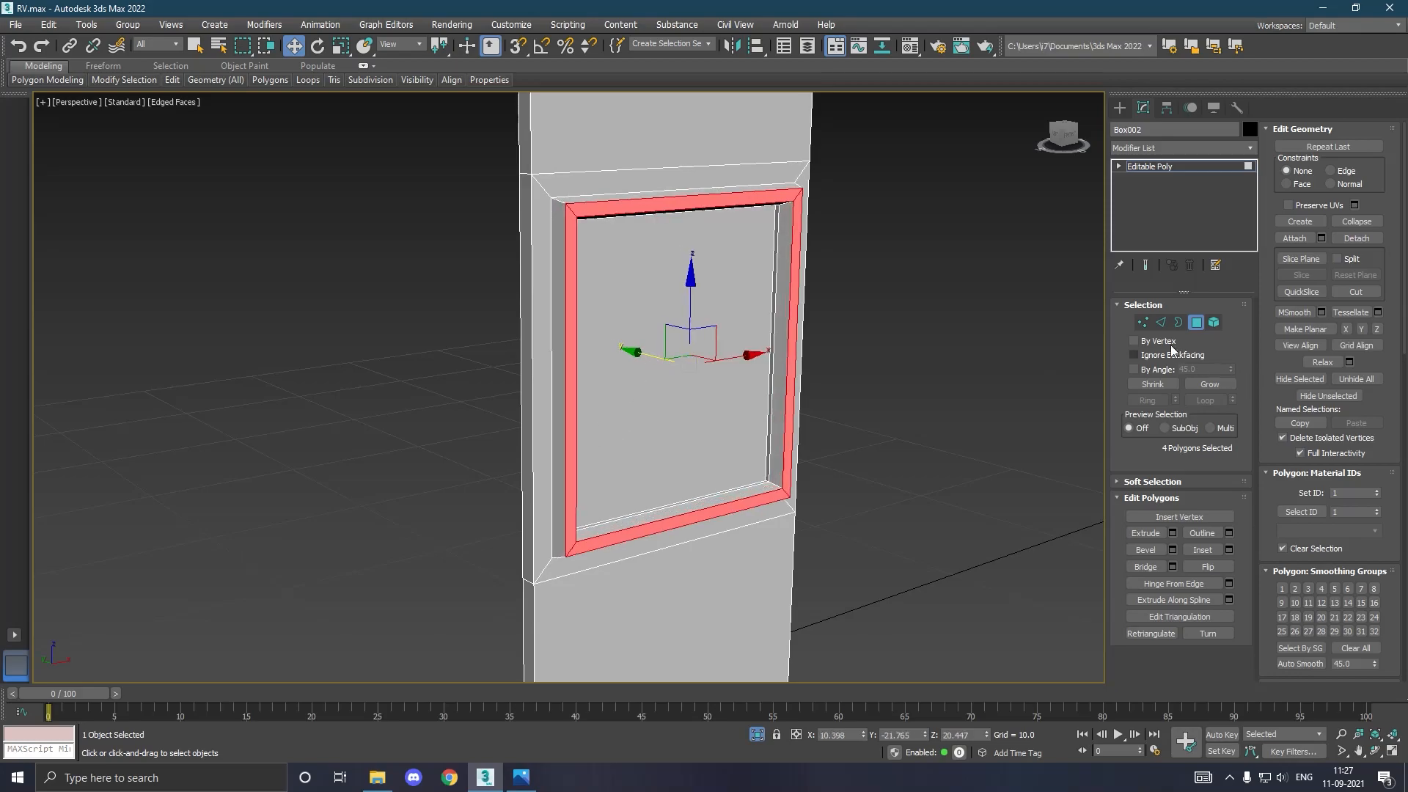
# Chamfer the inner and outer edge loops of the front window frame by 0.1 with 1 segment.
pyautogui.click(1161, 323)
pyautogui.click(706, 517)
pyautogui.doubleClick(708, 526)
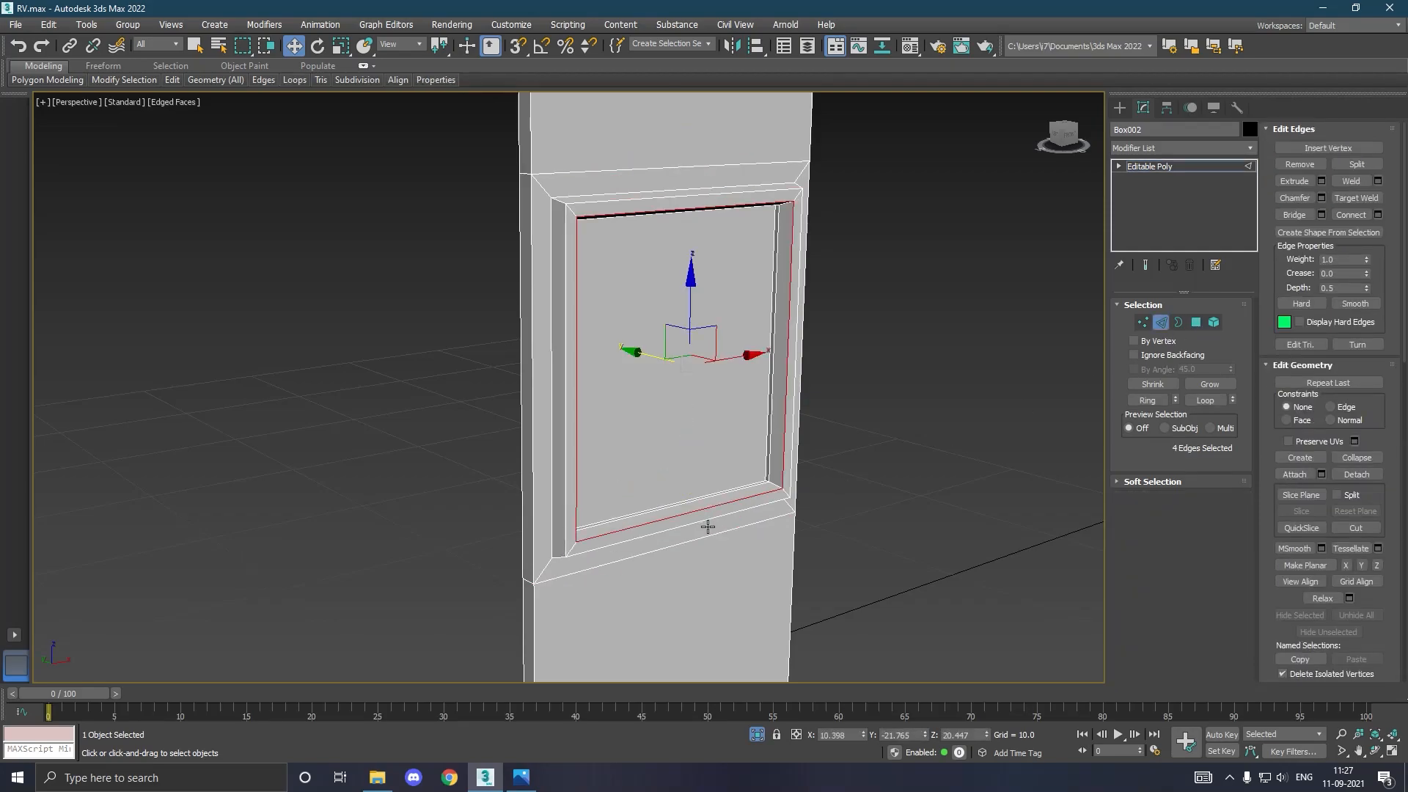
pyautogui.keyDown('ctrl'); pyautogui.doubleClick(708, 527); pyautogui.keyUp('ctrl')
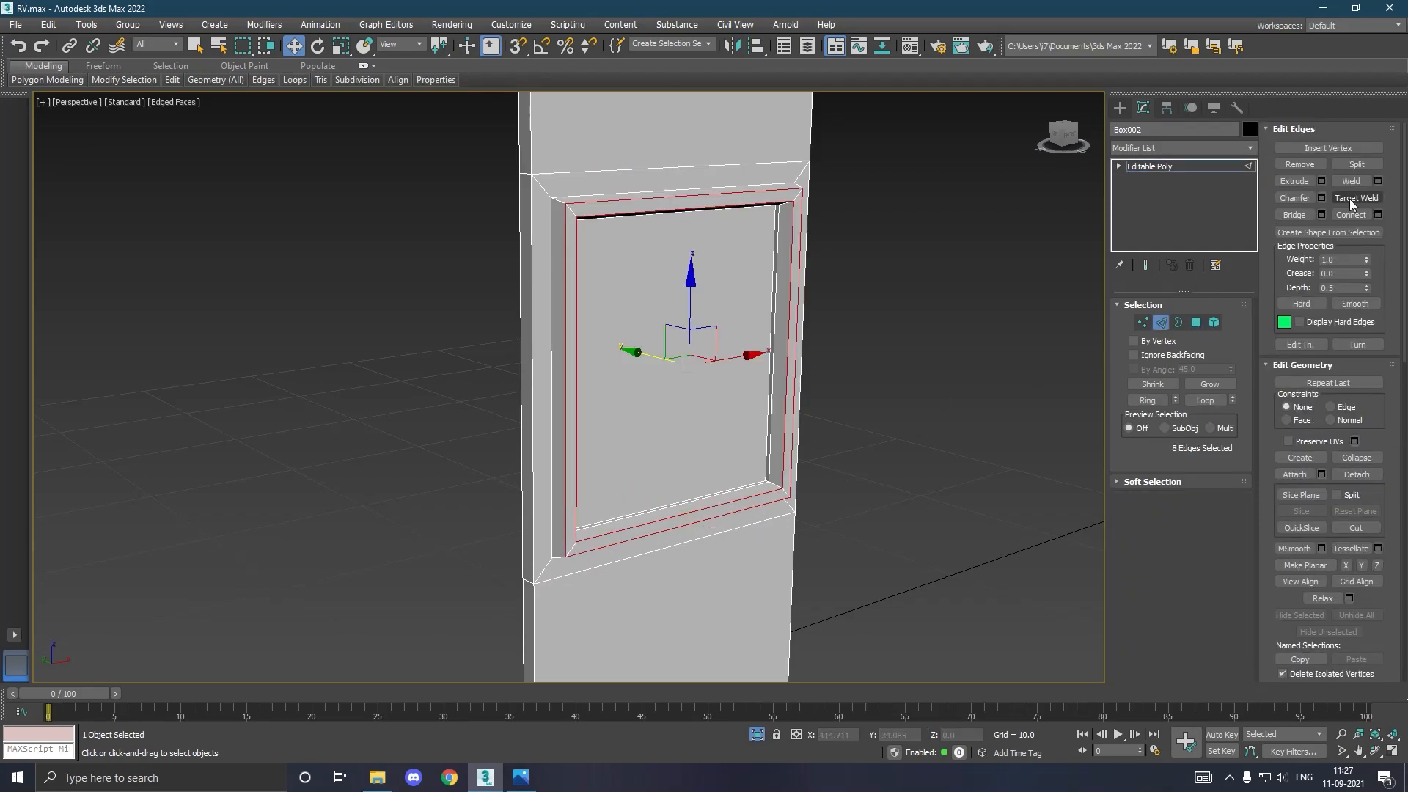
pyautogui.click(1322, 198)
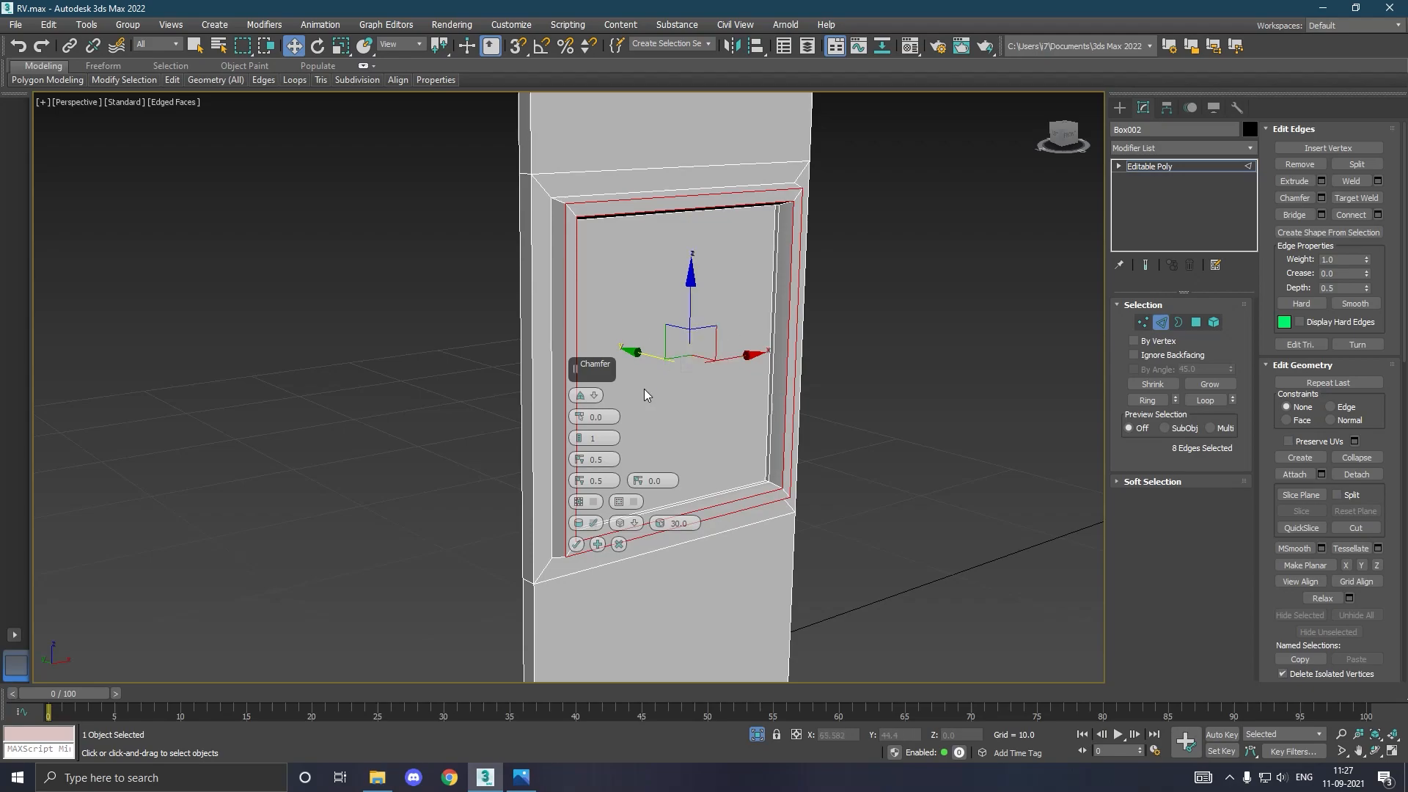
pyautogui.moveTo(580, 418); pyautogui.dragTo(580, 418)
pyautogui.click(580, 415)
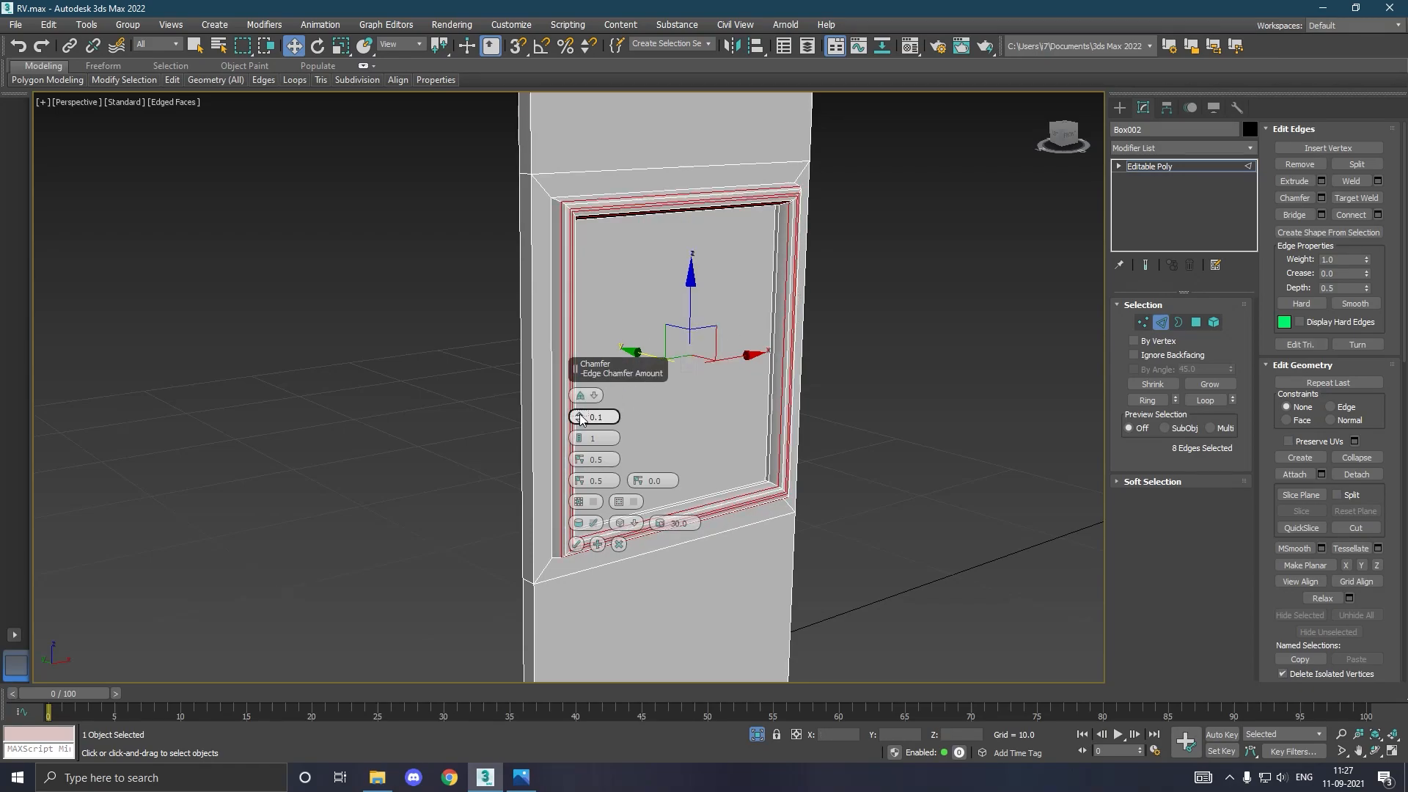
pyautogui.keyDown('alt'); pyautogui.moveTo(802, 408); pyautogui.dragTo(846, 410, button='middle'); pyautogui.keyUp('alt')
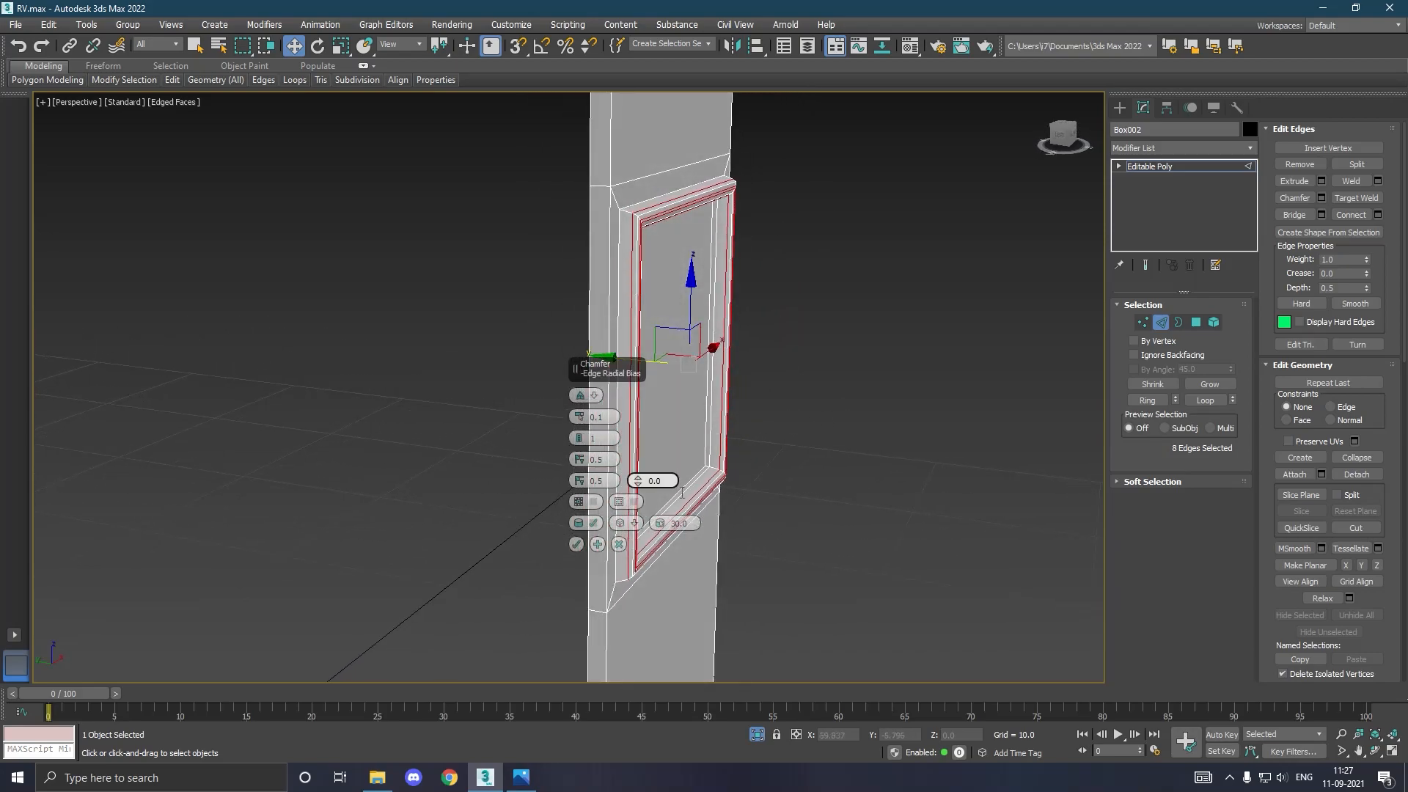
pyautogui.scroll(5, 641, 566)
pyautogui.scroll(-3, 641, 566)
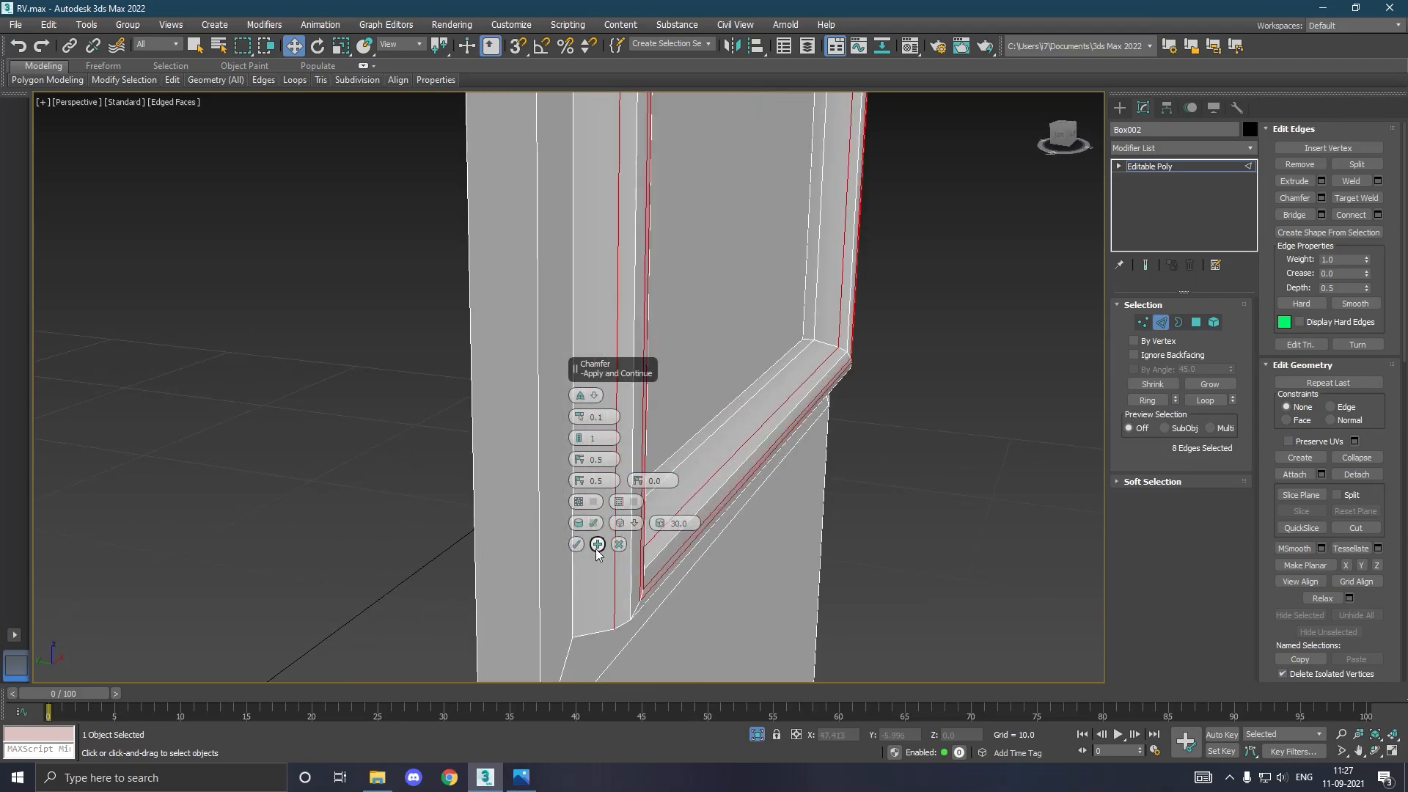
pyautogui.click(576, 544)
pyautogui.scroll(-2, 633, 498)
pyautogui.scroll(-2, 633, 498)
pyautogui.keyDown('alt'); pyautogui.moveTo(633, 498); pyautogui.dragTo(669, 492, button='middle'); pyautogui.keyUp('alt')
pyautogui.scroll(-4, 664, 478)
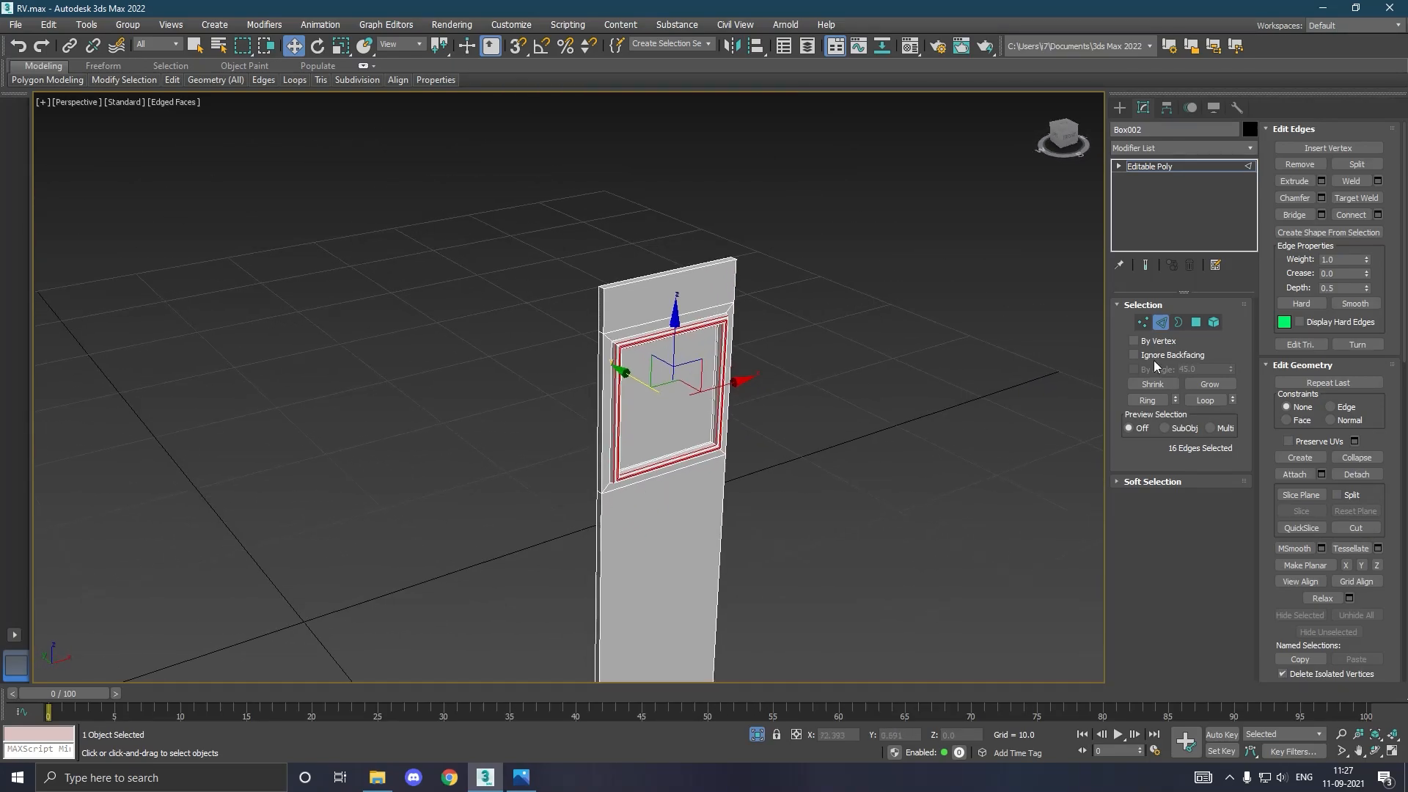
# Chamfer the door's two top corner edges by 0.441 with 2 segments to round them.
pyautogui.scroll(2, 613, 293)
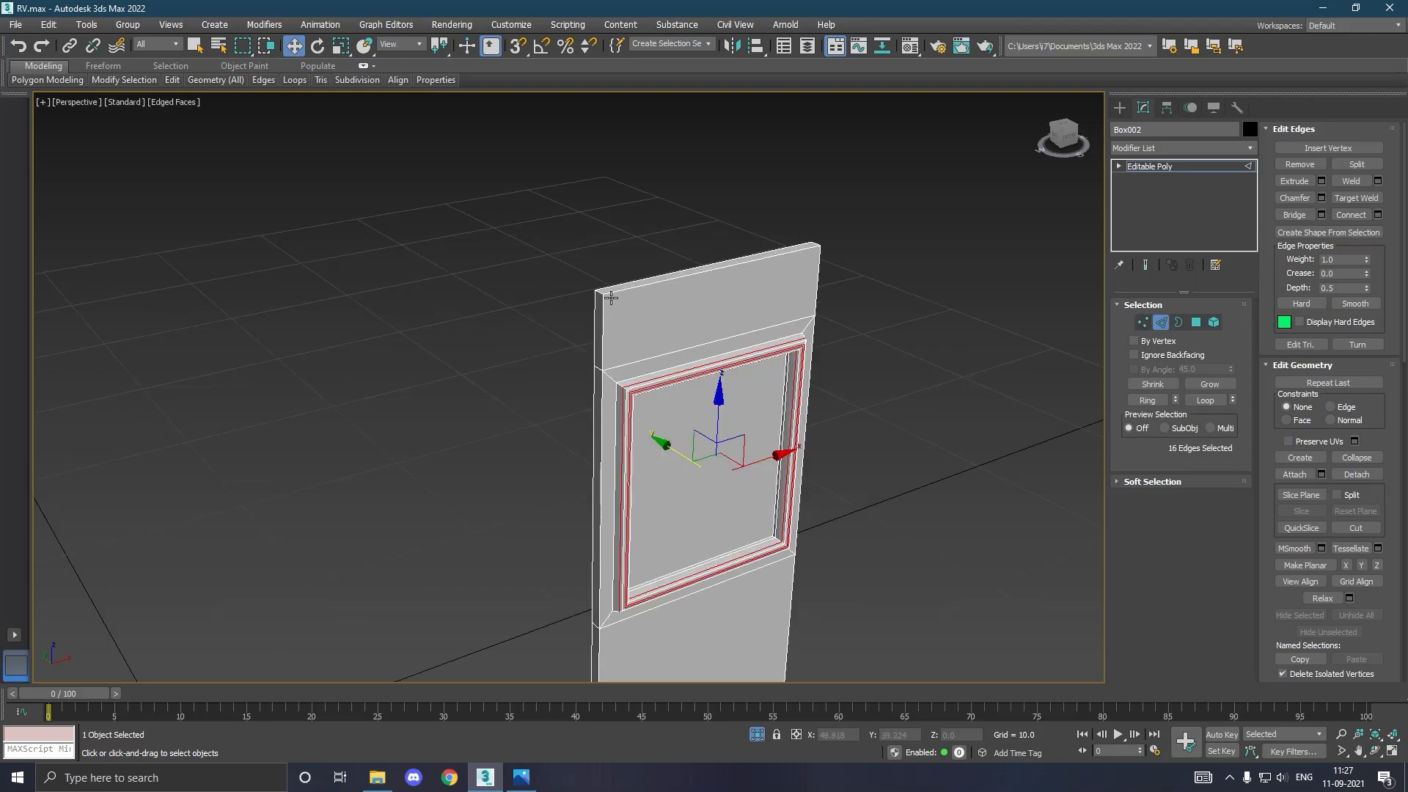
pyautogui.click(605, 301)
pyautogui.keyDown('alt'); pyautogui.moveTo(745, 305); pyautogui.dragTo(867, 436, button='middle'); pyautogui.keyUp('alt')
pyautogui.click(774, 429)
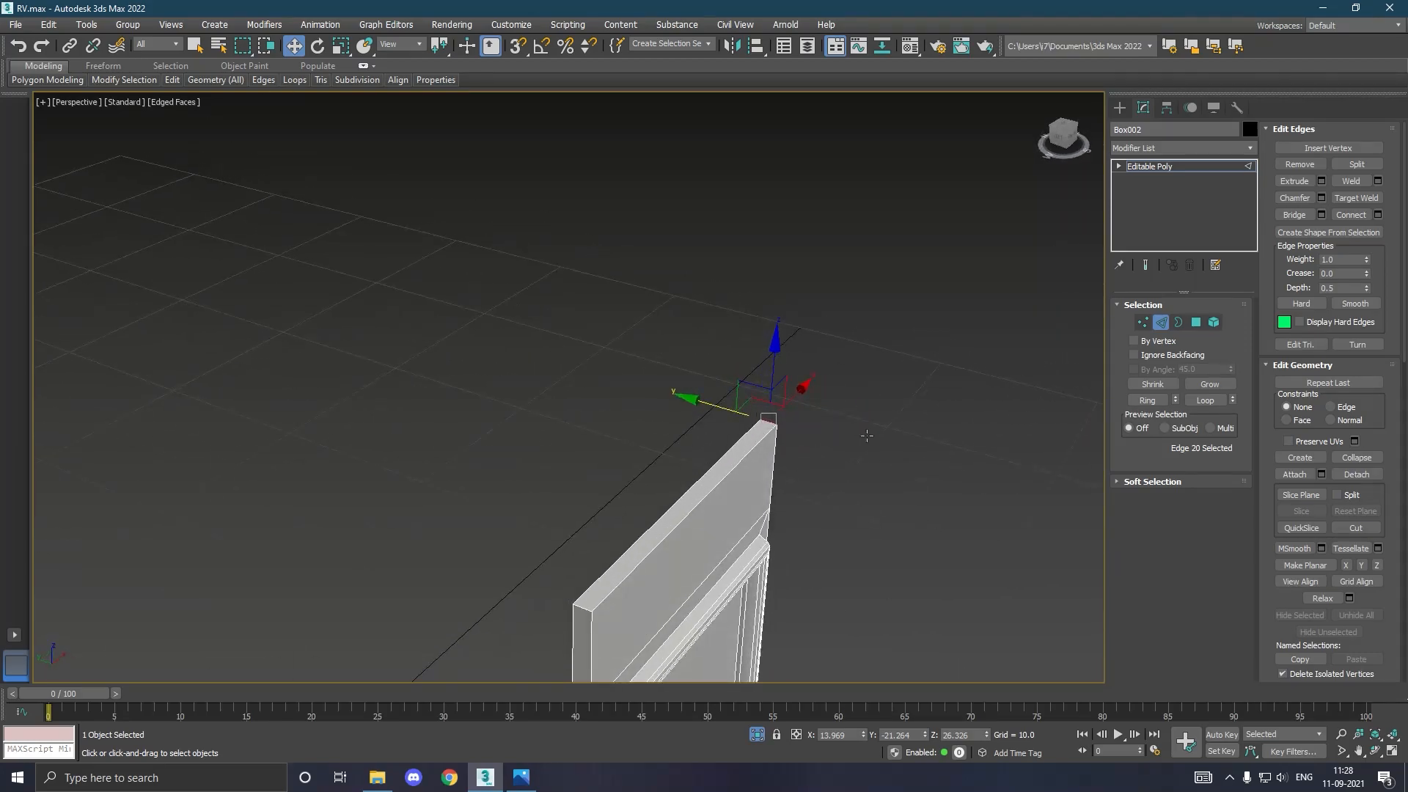
pyautogui.keyDown('ctrl'); pyautogui.click(594, 614); pyautogui.keyUp('ctrl')
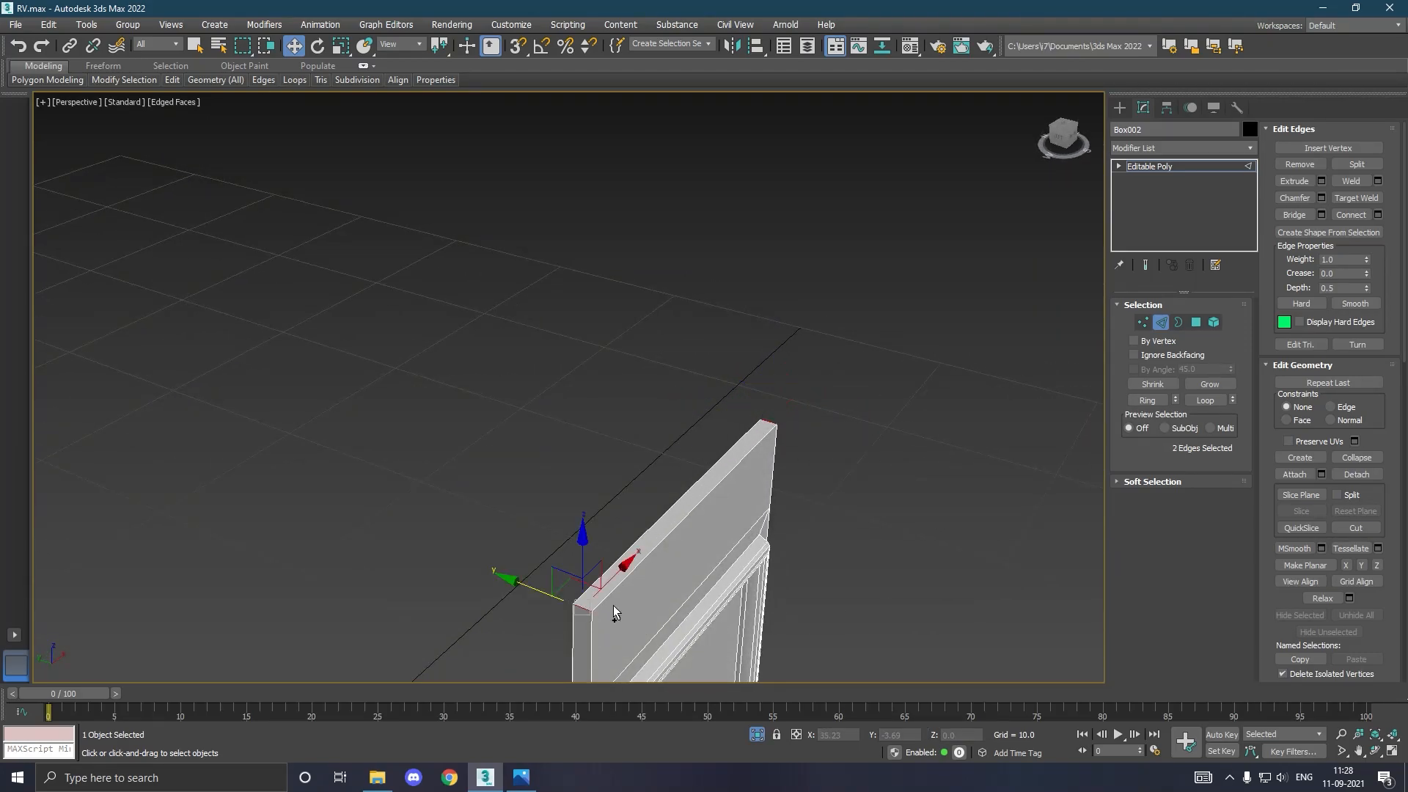
pyautogui.scroll(-3, 753, 411)
pyautogui.moveTo(776, 495); pyautogui.dragTo(795, 354, button='middle')
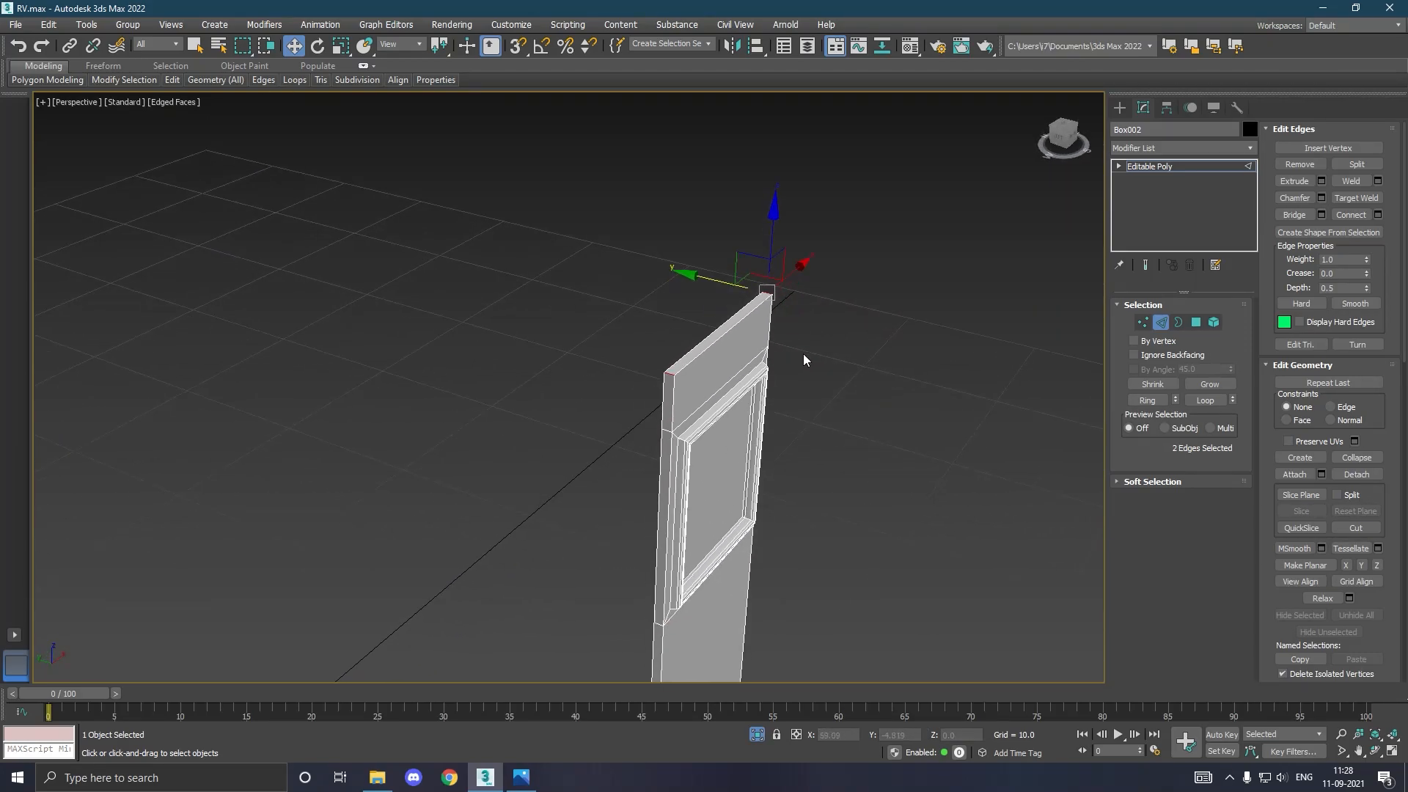
pyautogui.click(1321, 198)
pyautogui.keyDown('alt'); pyautogui.moveTo(892, 295); pyautogui.dragTo(525, 407, button='middle'); pyautogui.keyUp('alt')
pyautogui.moveTo(575, 417); pyautogui.dragTo(584, 427)
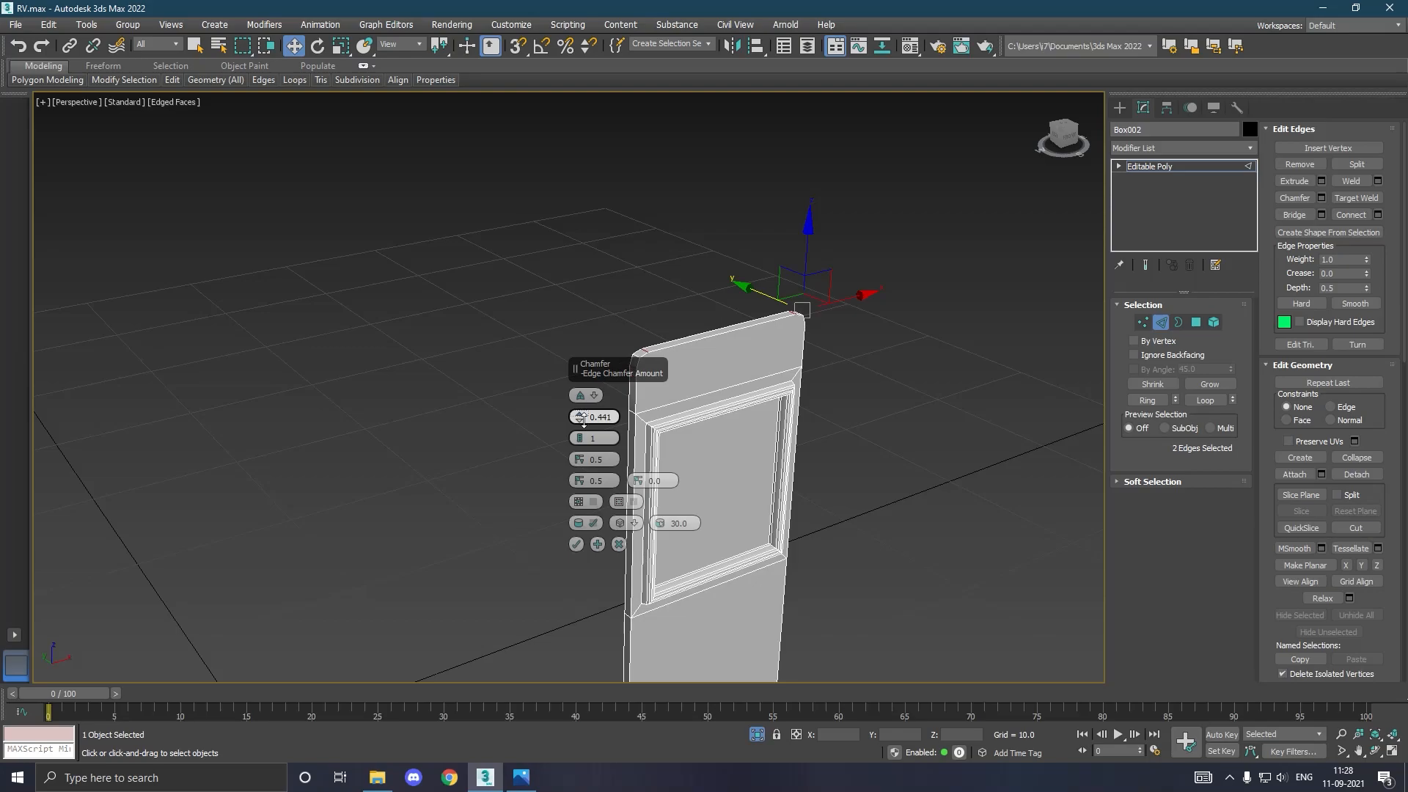
pyautogui.moveTo(609, 381); pyautogui.dragTo(576, 373)
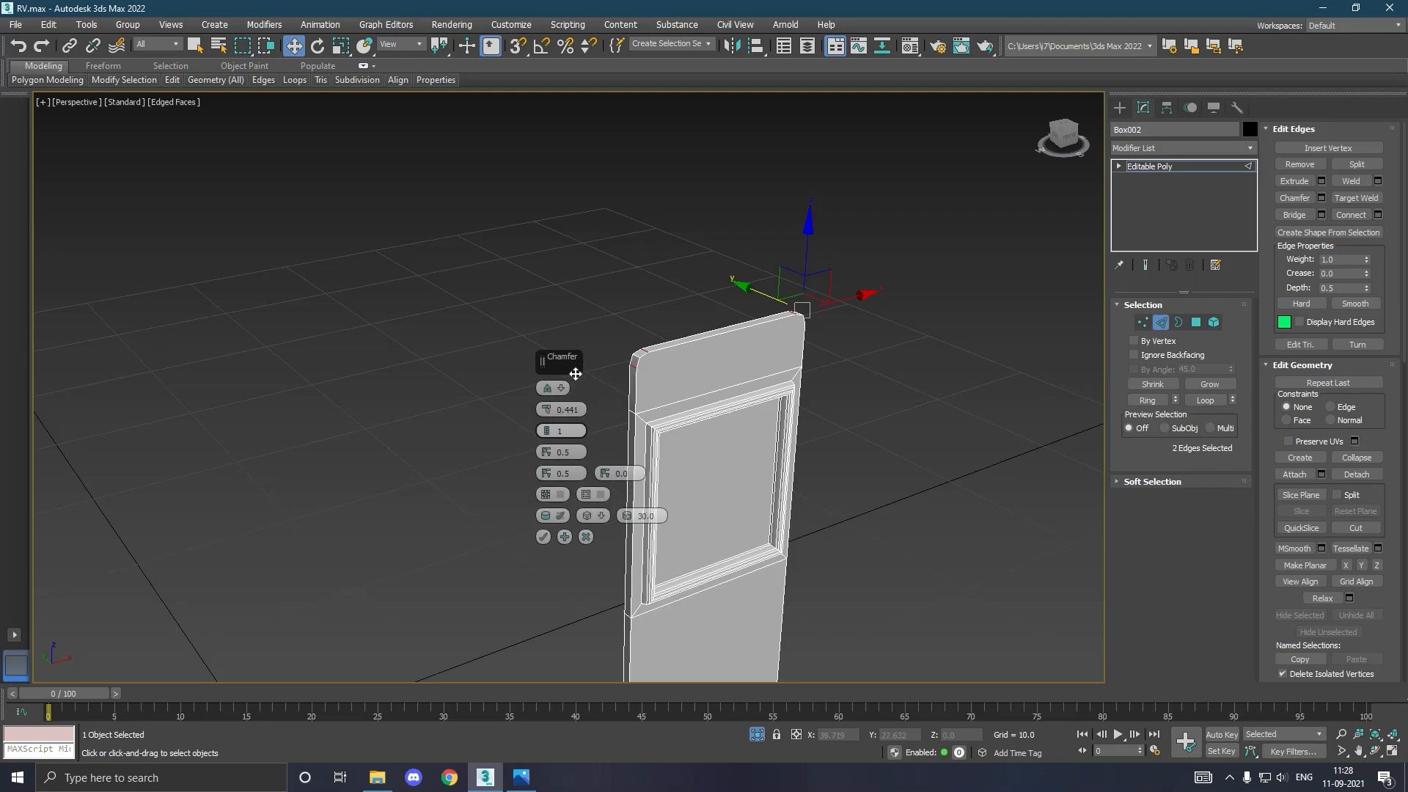
pyautogui.click(548, 428)
pyautogui.moveTo(850, 412)
pyautogui.keyDown('alt'); pyautogui.mouseDown(button='middle')
pyautogui.moveTo(798, 389)
pyautogui.moveTo(874, 404)
pyautogui.mouseUp(button='middle'); pyautogui.keyUp('alt')
pyautogui.scroll(2, 674, 367)
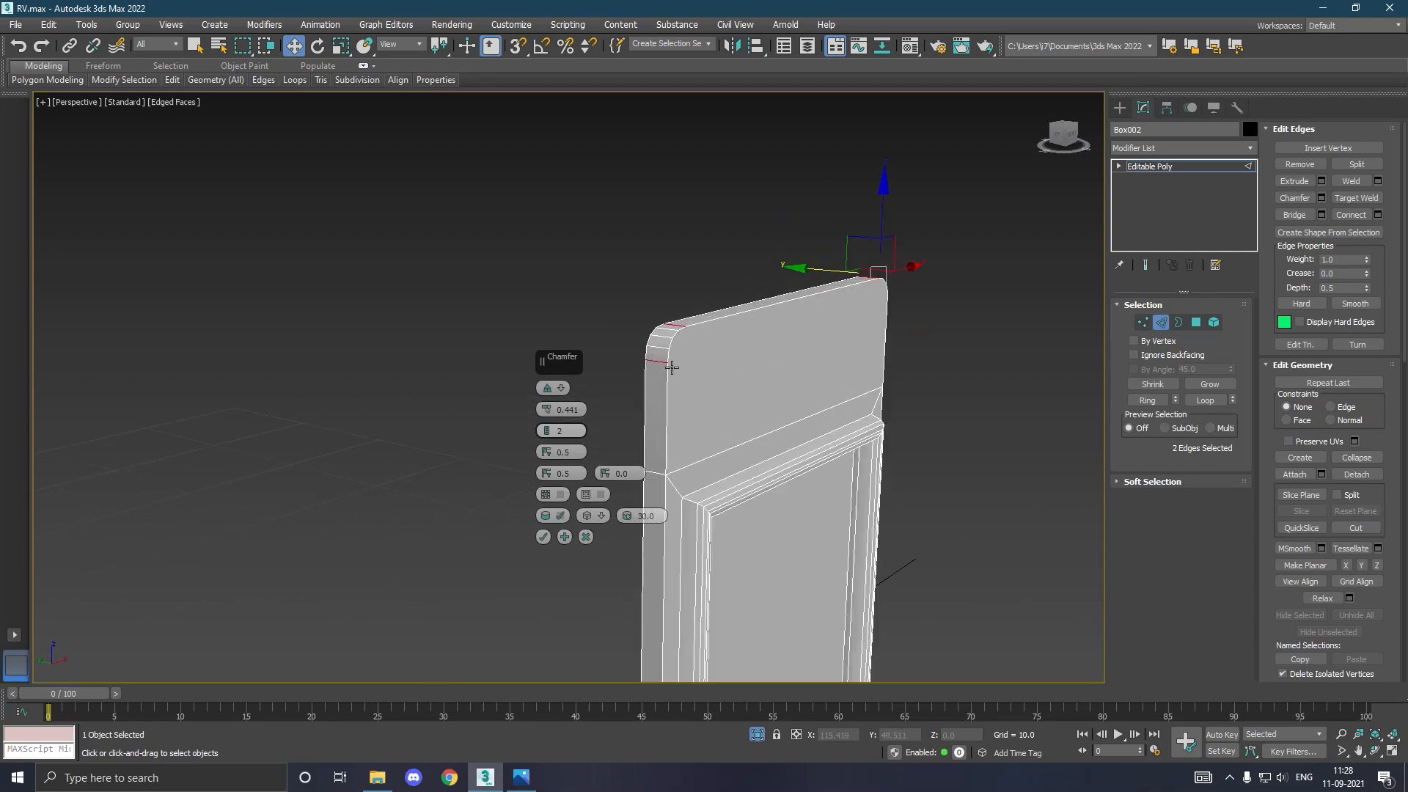
pyautogui.click(544, 537)
# Finish the door's edge editing and exit isolation to show the whole RV body again.
pyautogui.scroll(-4, 729, 384)
pyautogui.scroll(-3, 729, 383)
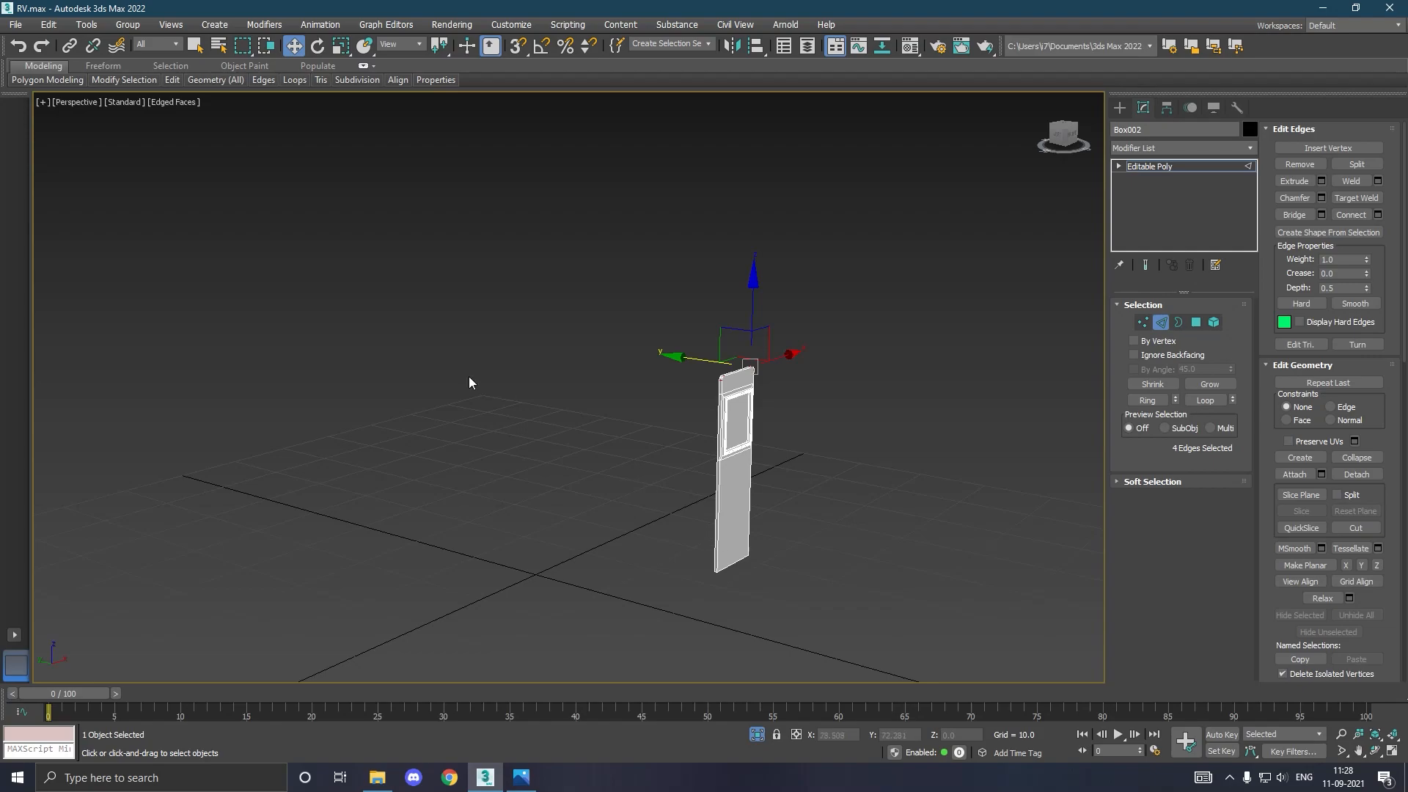
pyautogui.click(1147, 164)
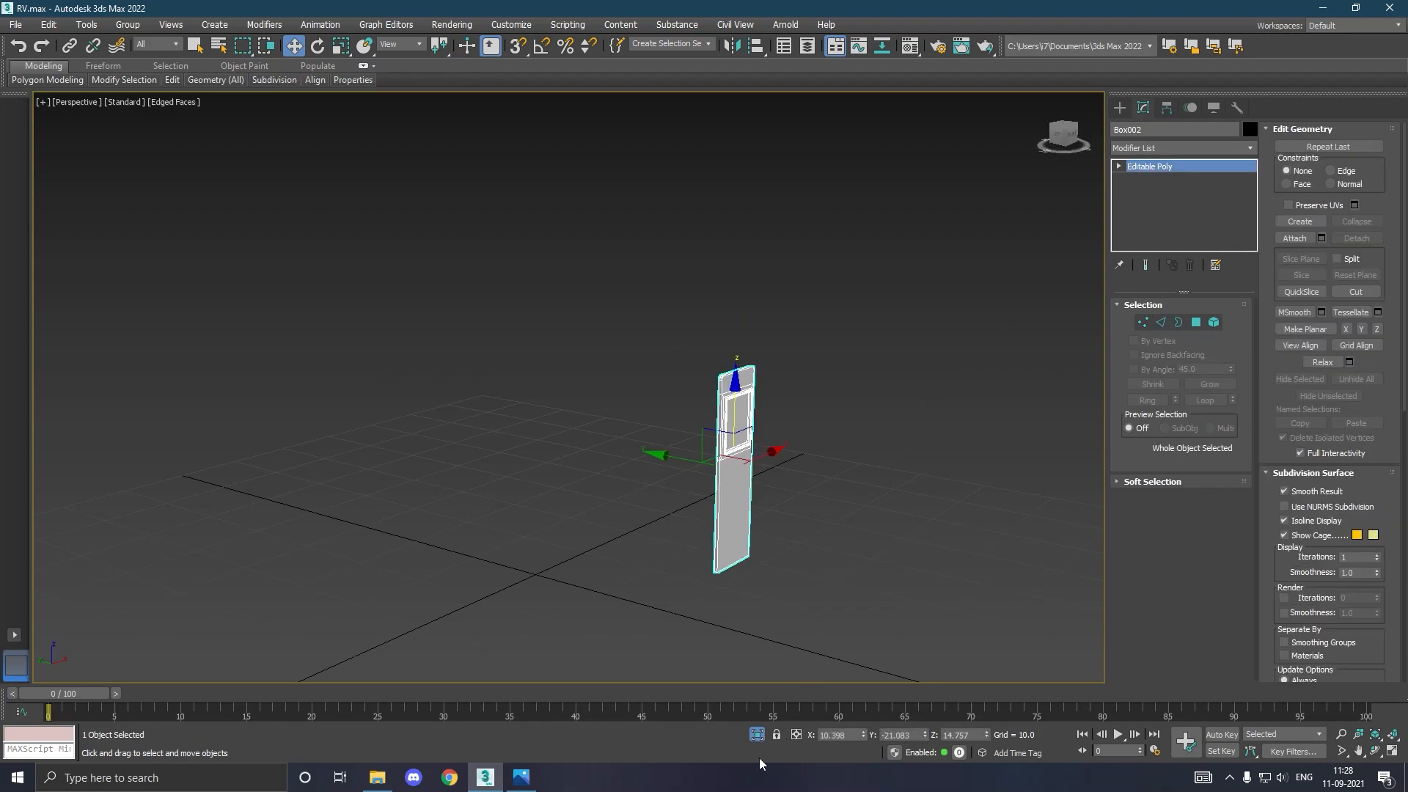
pyautogui.click(757, 734)
pyautogui.scroll(-3, 662, 342)
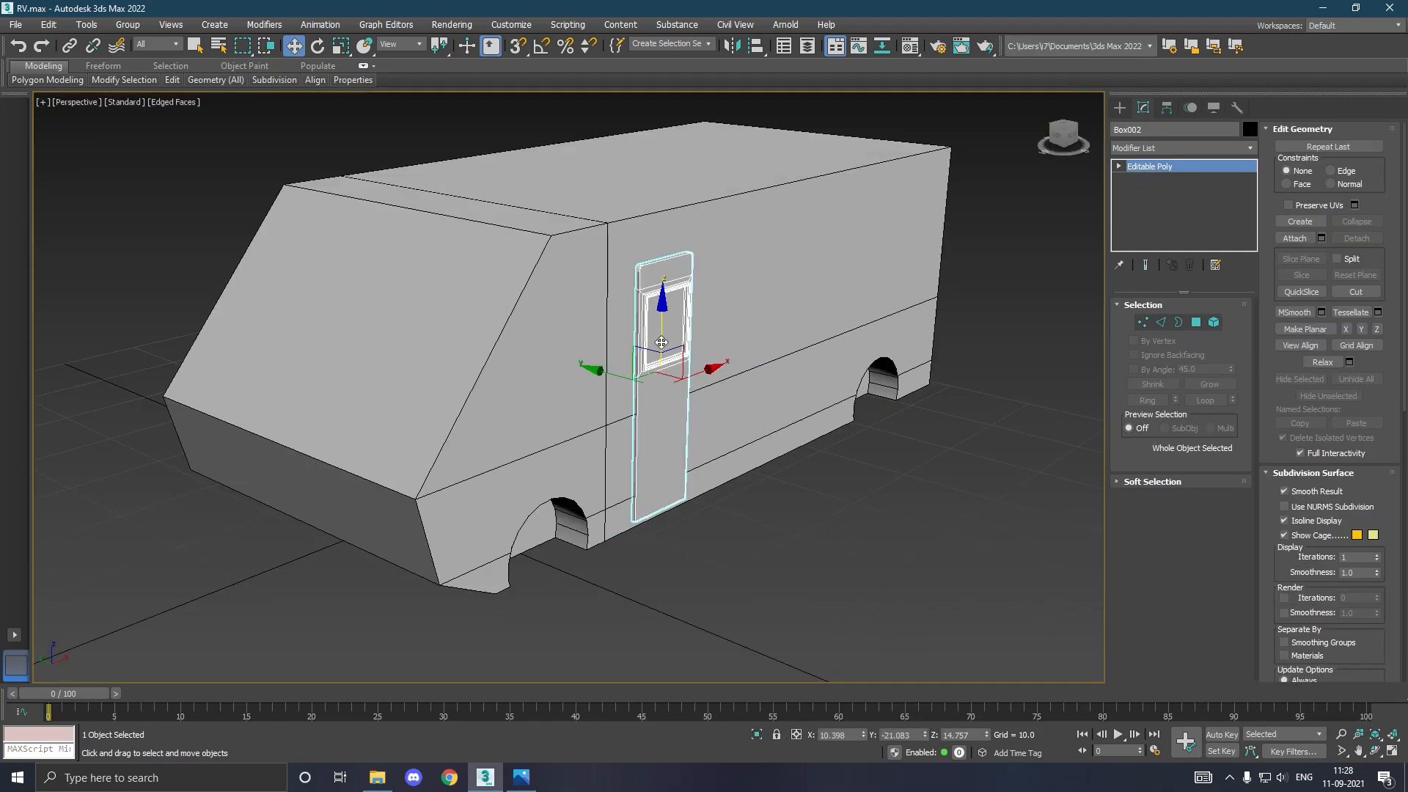
pyautogui.scroll(4, 660, 436)
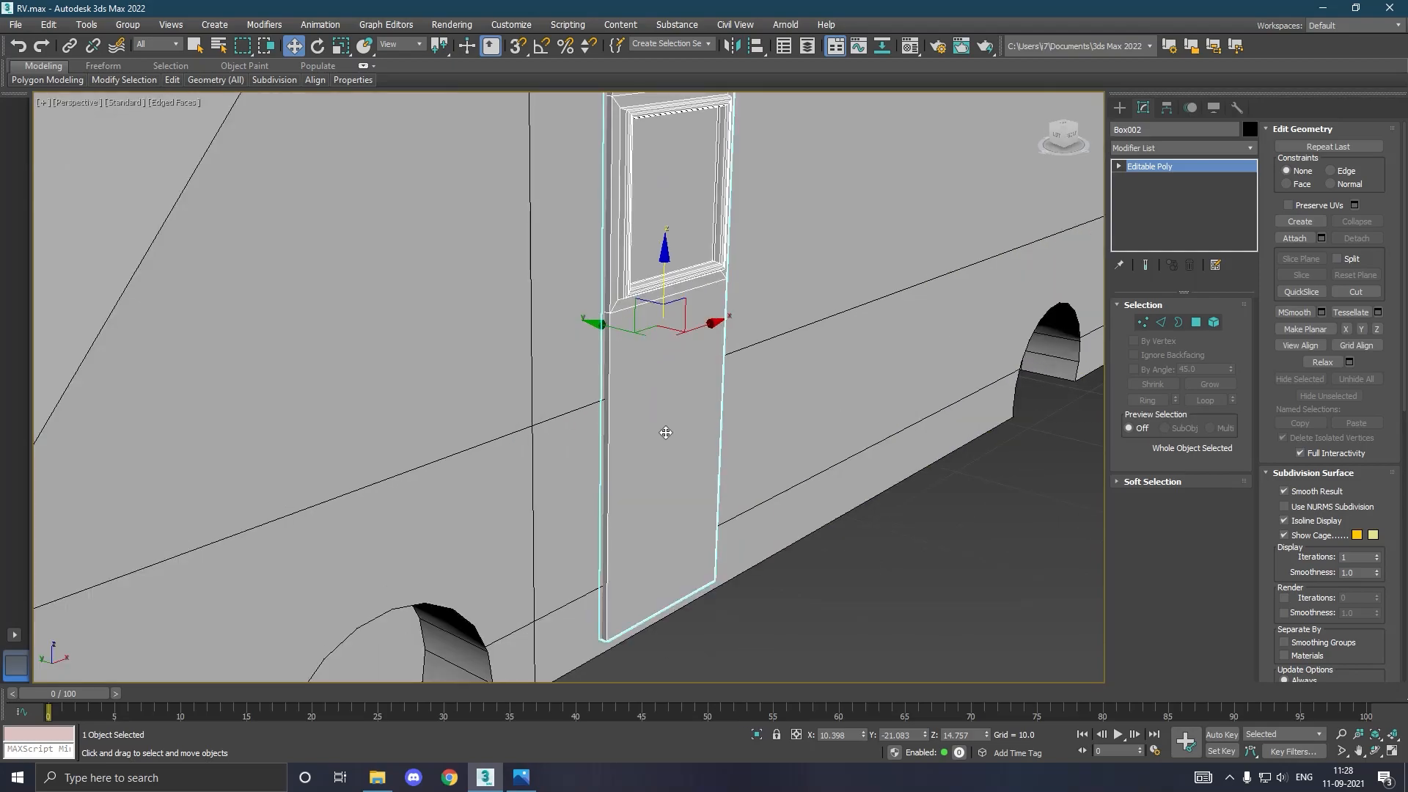
pyautogui.click(1159, 324)
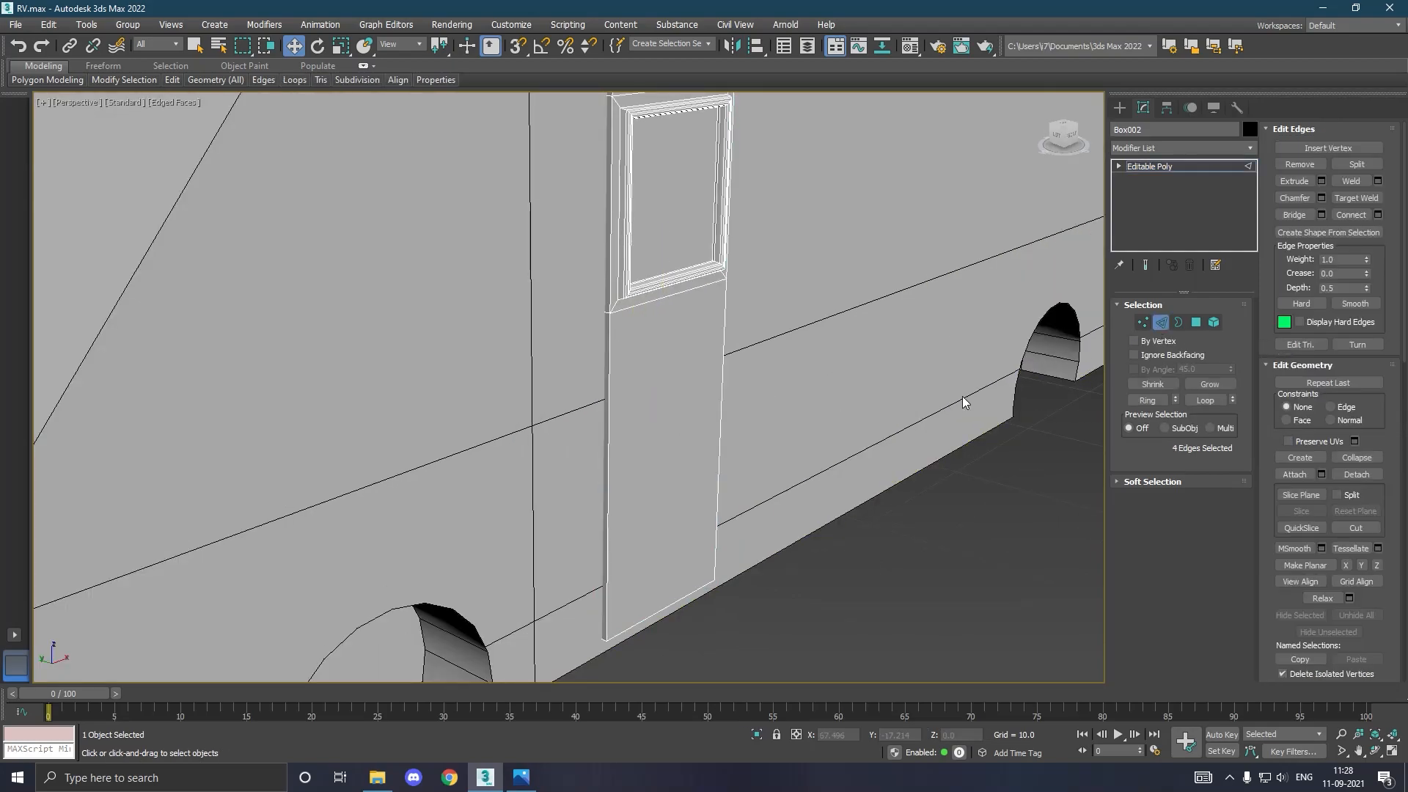
pyautogui.click(614, 461)
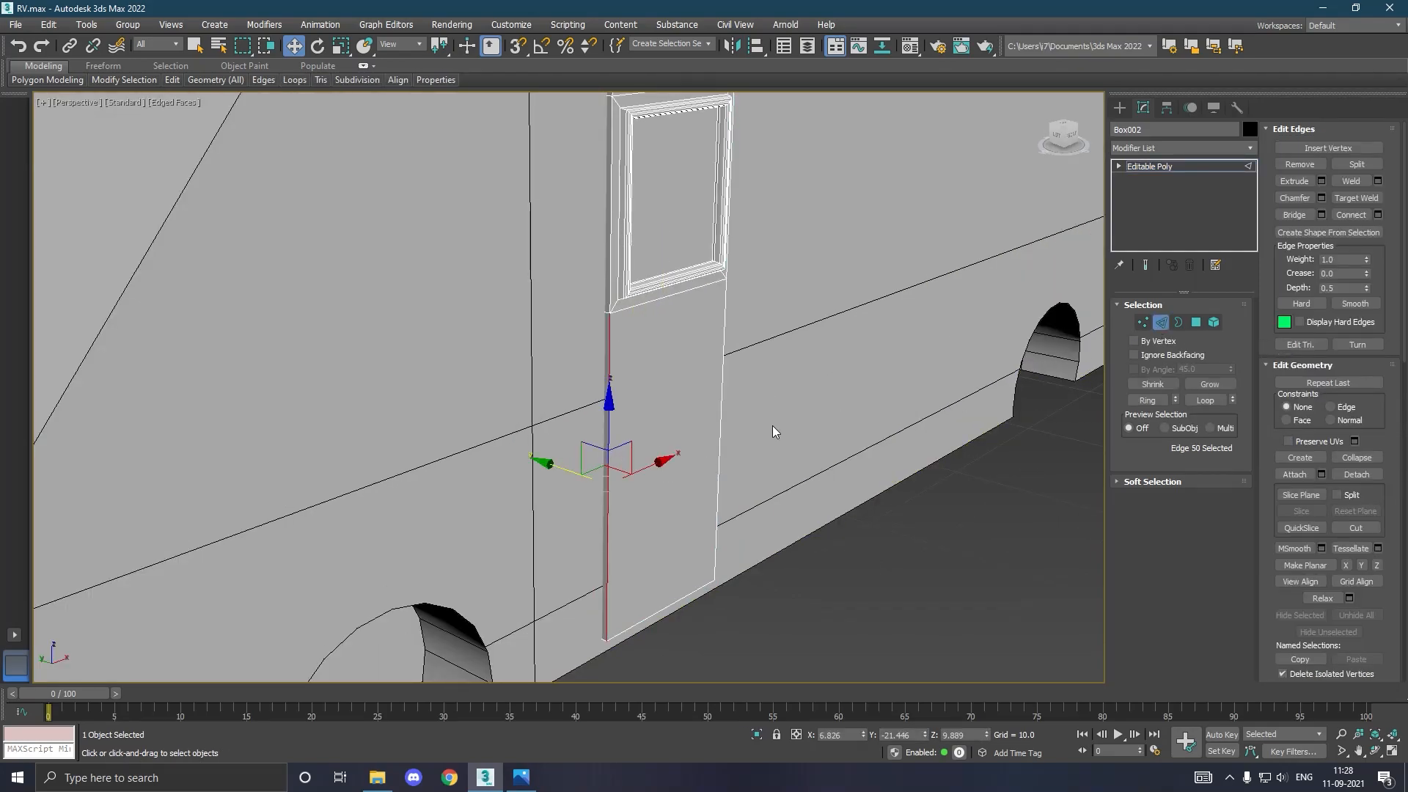
pyautogui.keyDown('ctrl'); pyautogui.click(615, 274); pyautogui.keyUp('ctrl')
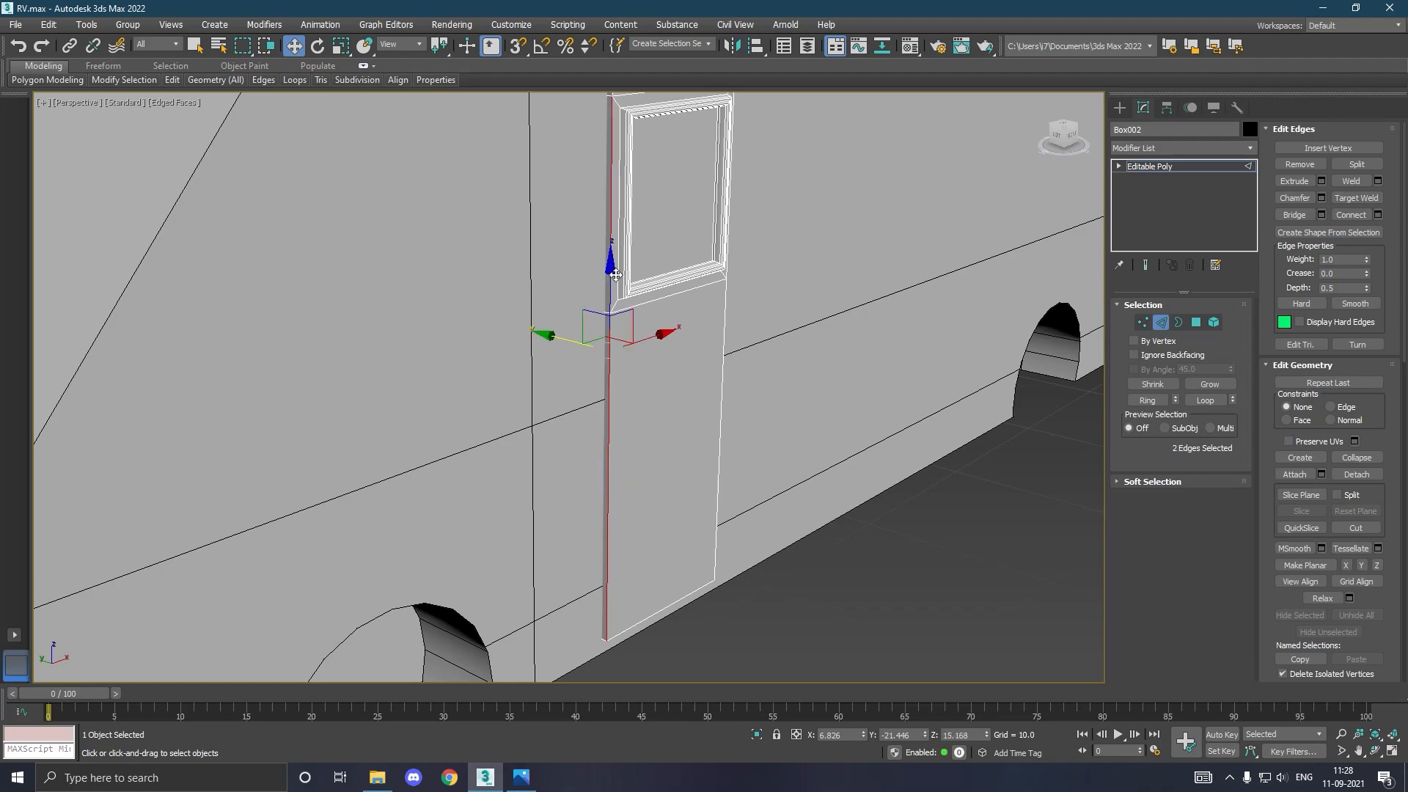
pyautogui.scroll(-5, 607, 410)
pyautogui.moveTo(689, 410)
pyautogui.keyDown('alt'); pyautogui.mouseDown(button='middle')
pyautogui.moveTo(553, 434)
pyautogui.moveTo(682, 413)
pyautogui.mouseUp(button='middle'); pyautogui.keyUp('alt')
pyautogui.scroll(-5, 553, 435)
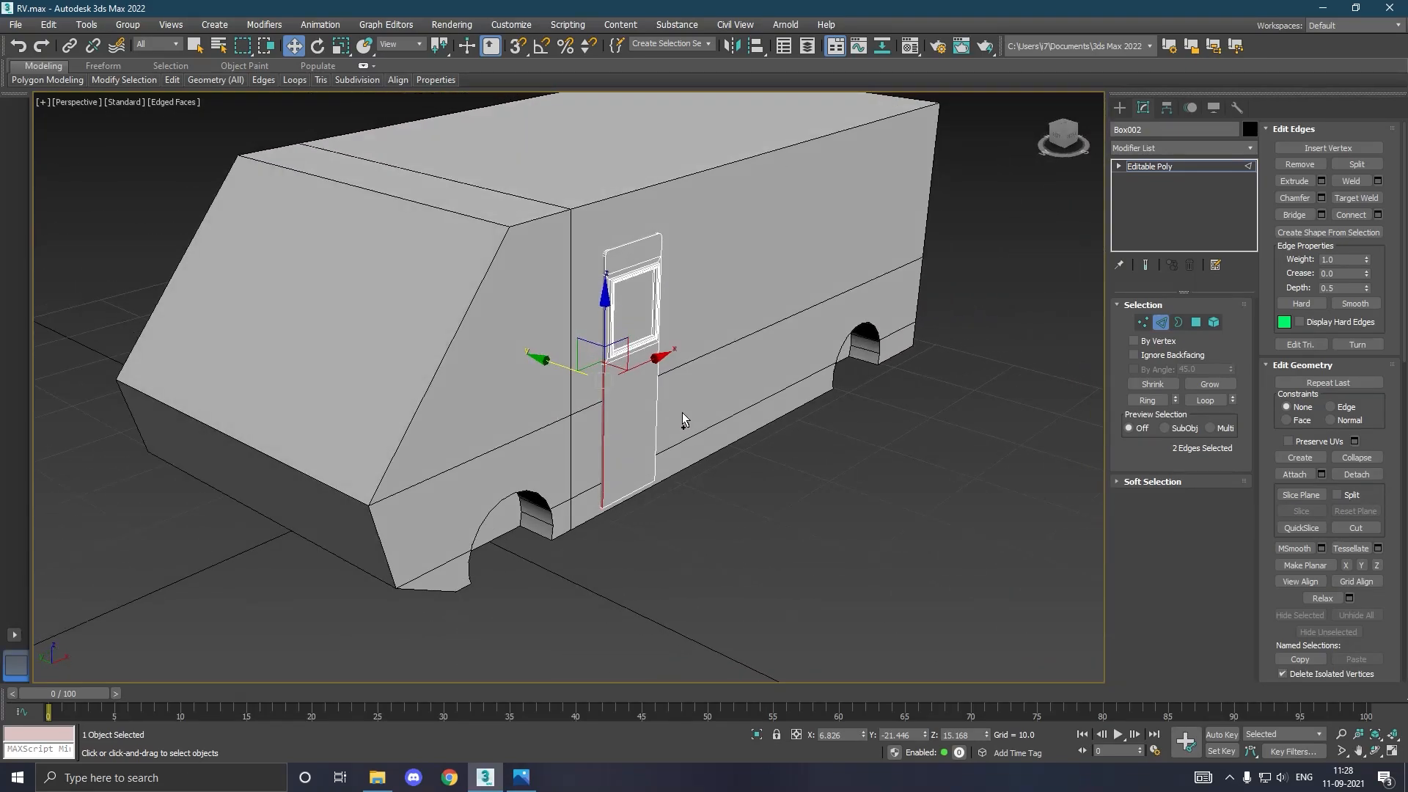
pyautogui.click(1147, 165)
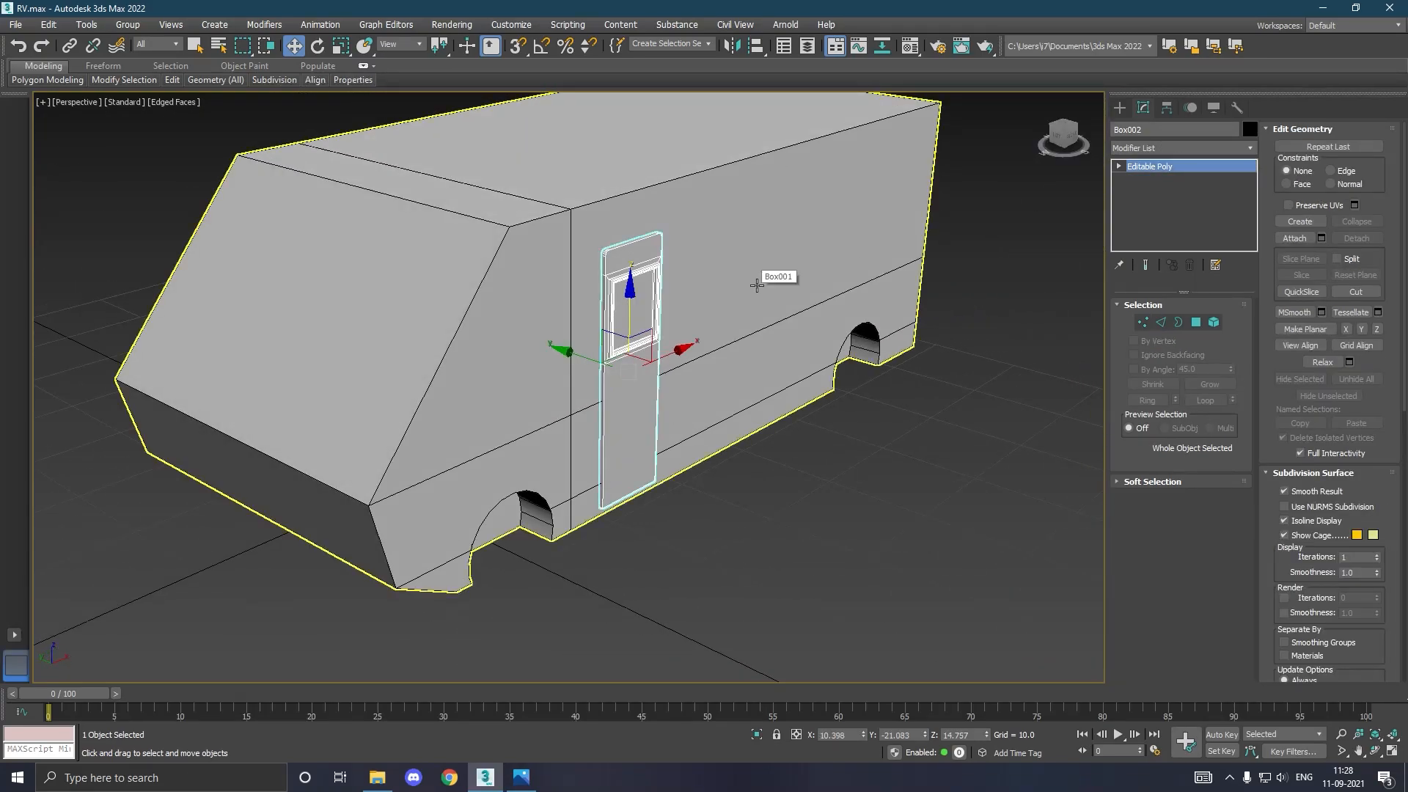
# In the front view, create a box about 7.75 long, 15.17 wide and 0.39 high beside the door as a side window.
pyautogui.press('f')
pyautogui.click(693, 613)
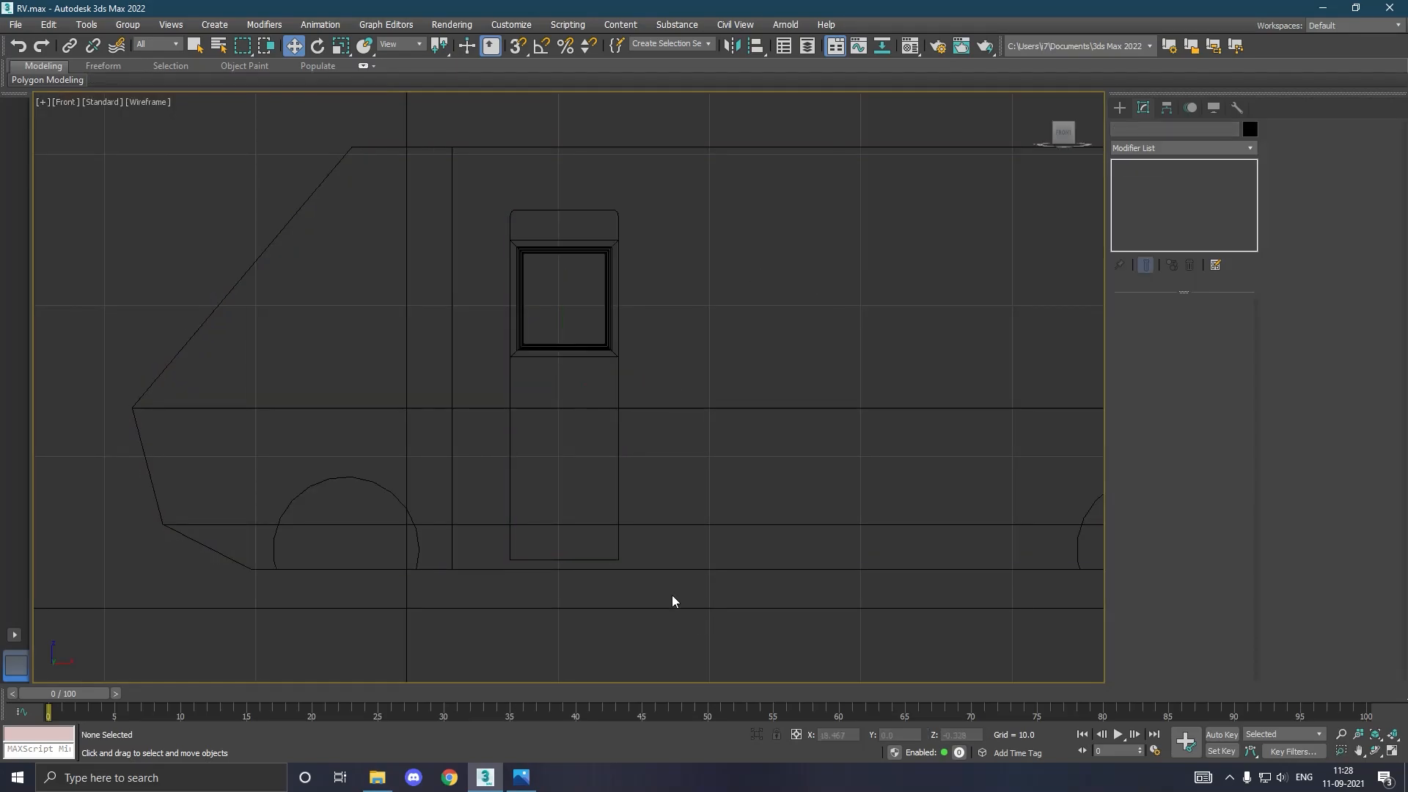
pyautogui.moveTo(720, 412); pyautogui.dragTo(487, 418, button='middle')
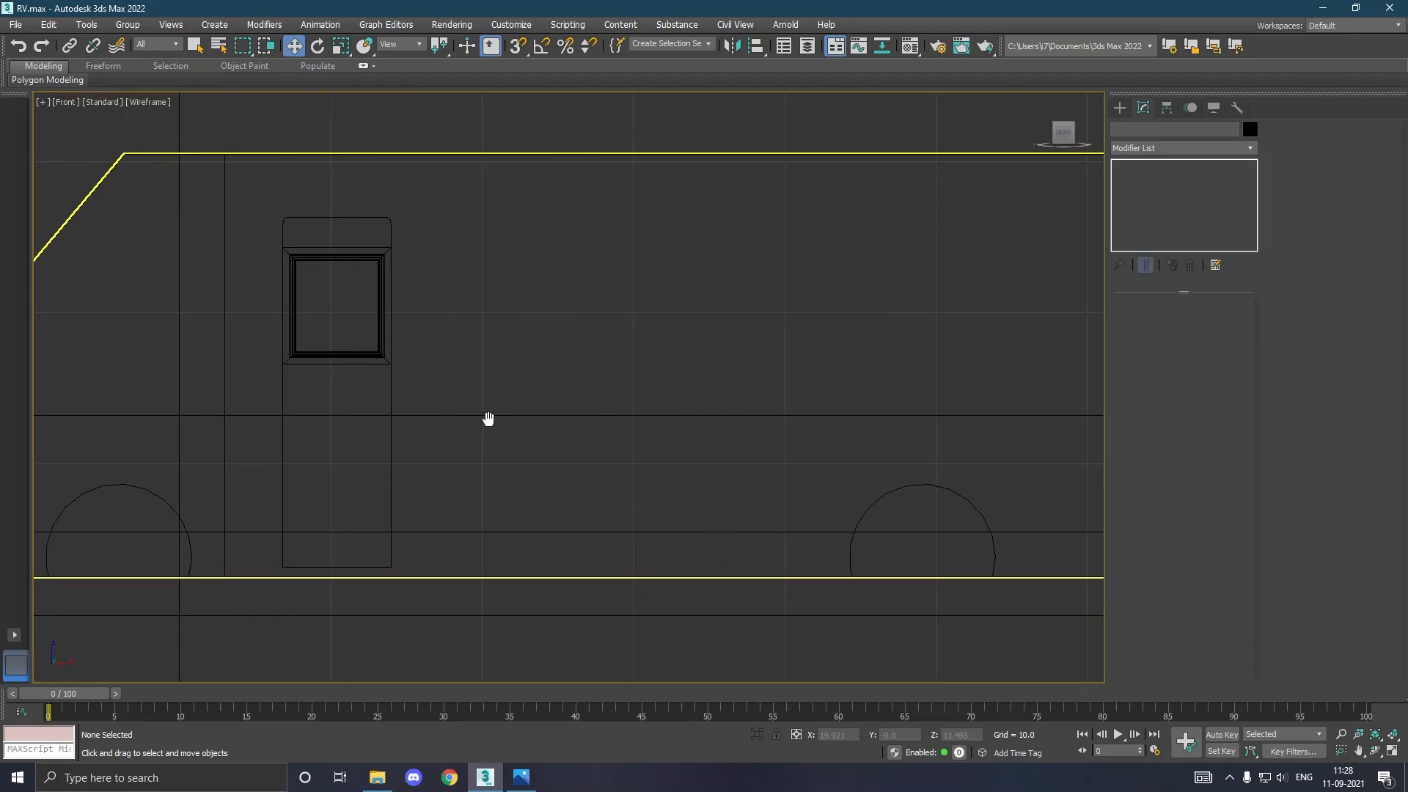
pyautogui.click(1120, 107)
pyautogui.click(1144, 205)
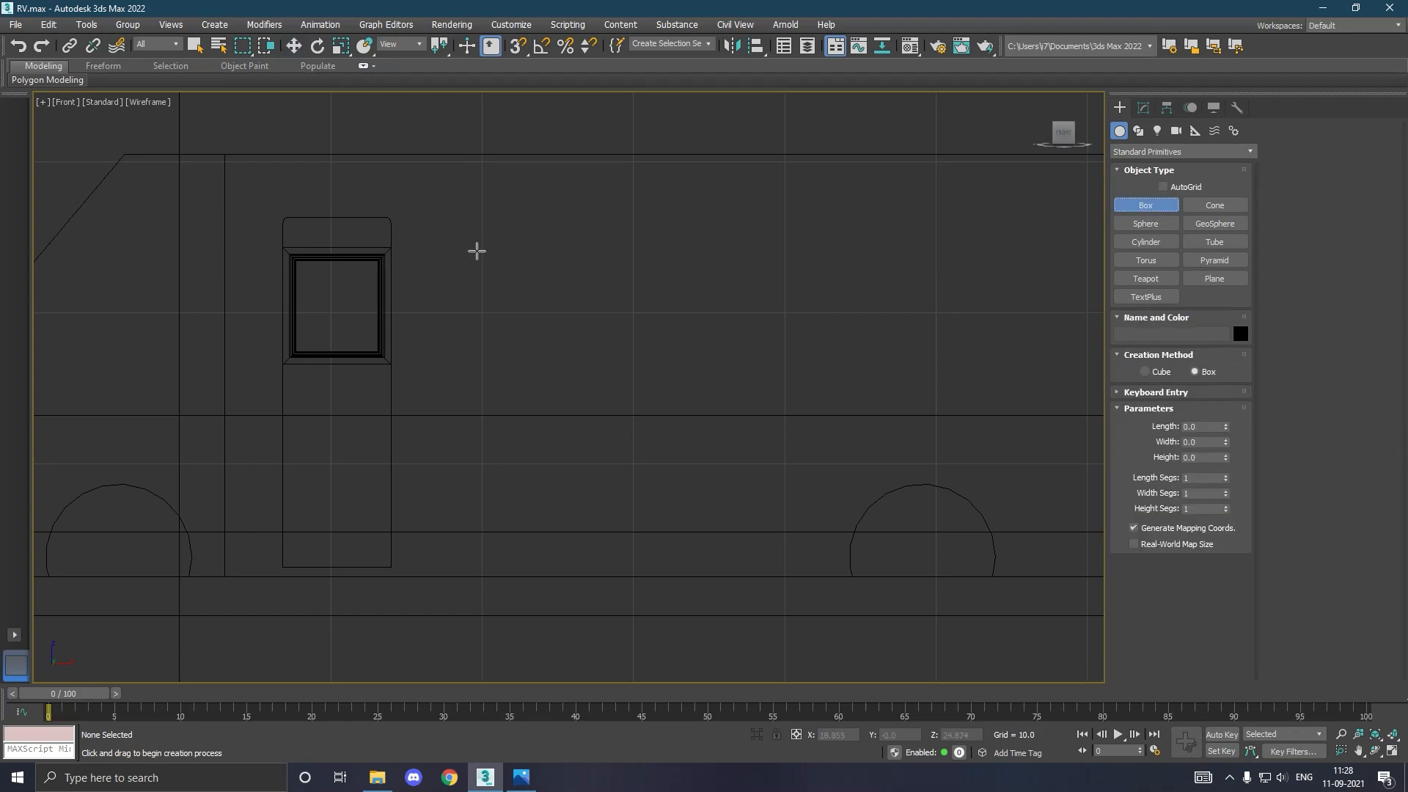
pyautogui.moveTo(474, 240); pyautogui.dragTo(704, 357)
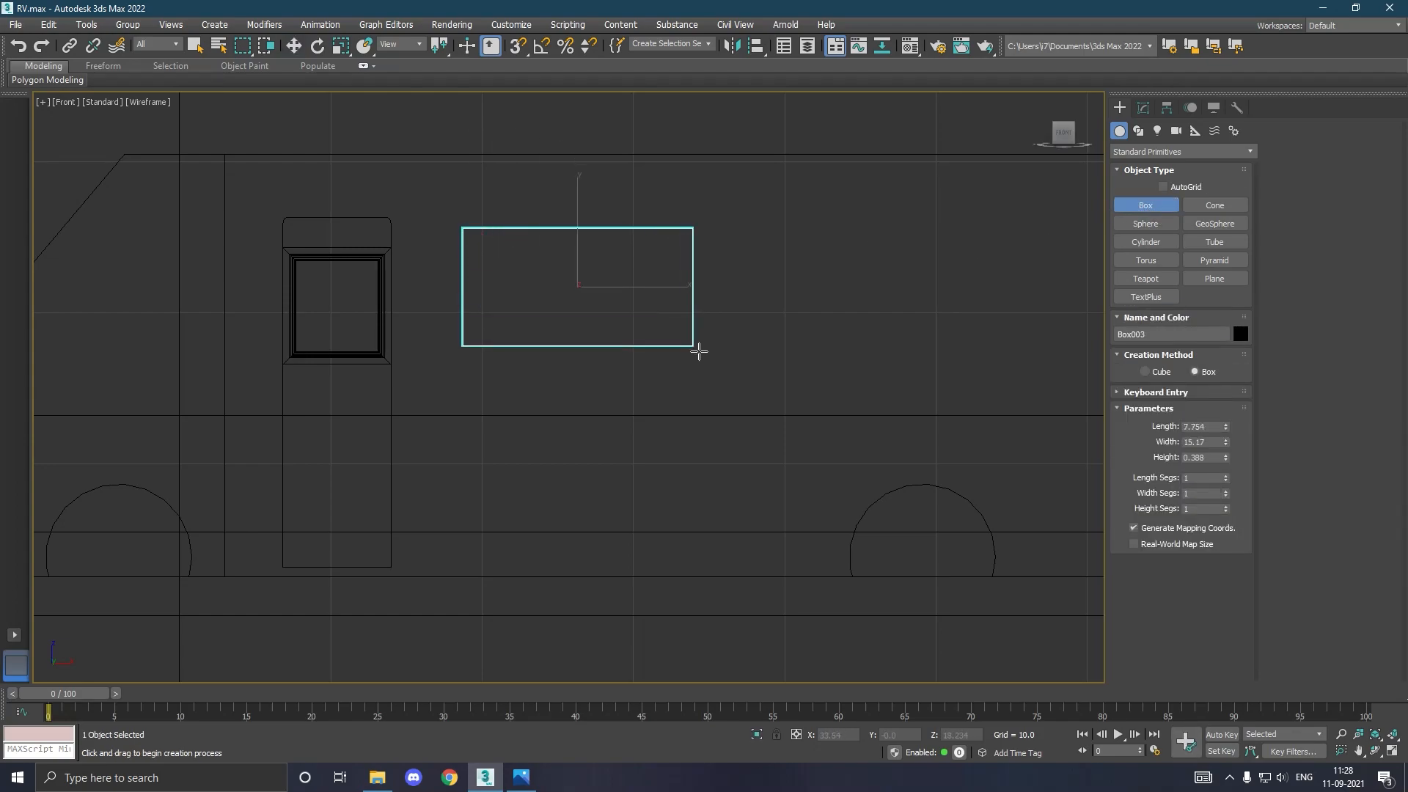
pyautogui.click(699, 352)
# Move the new window box along Y to about -21.08 so it sits on the RV's side wall.
pyautogui.press('w')
pyautogui.press('p')
pyautogui.moveTo(529, 209); pyautogui.dragTo(714, 249)
pyautogui.scroll(3, 714, 249)
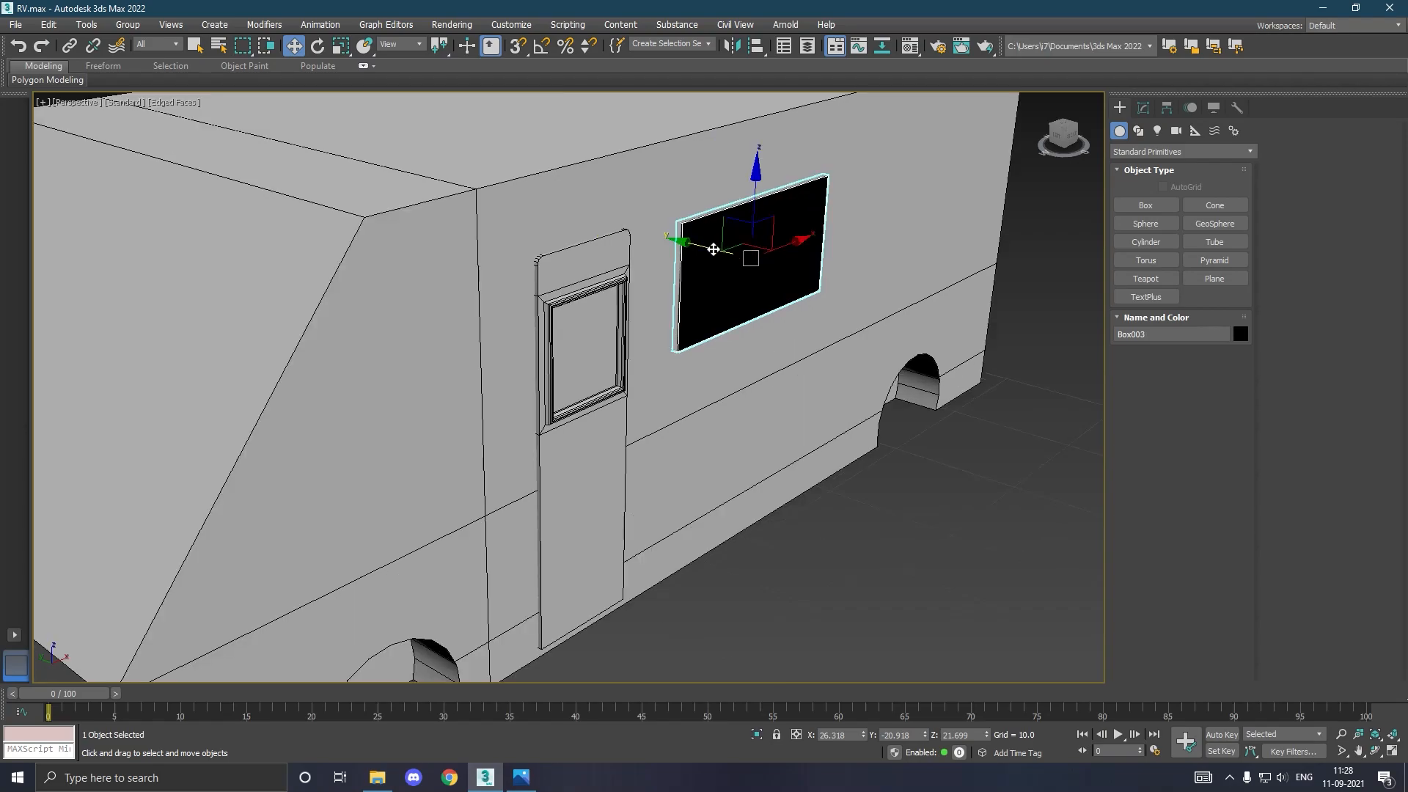
pyautogui.scroll(3, 880, 199)
pyautogui.moveTo(589, 319); pyautogui.dragTo(595, 321)
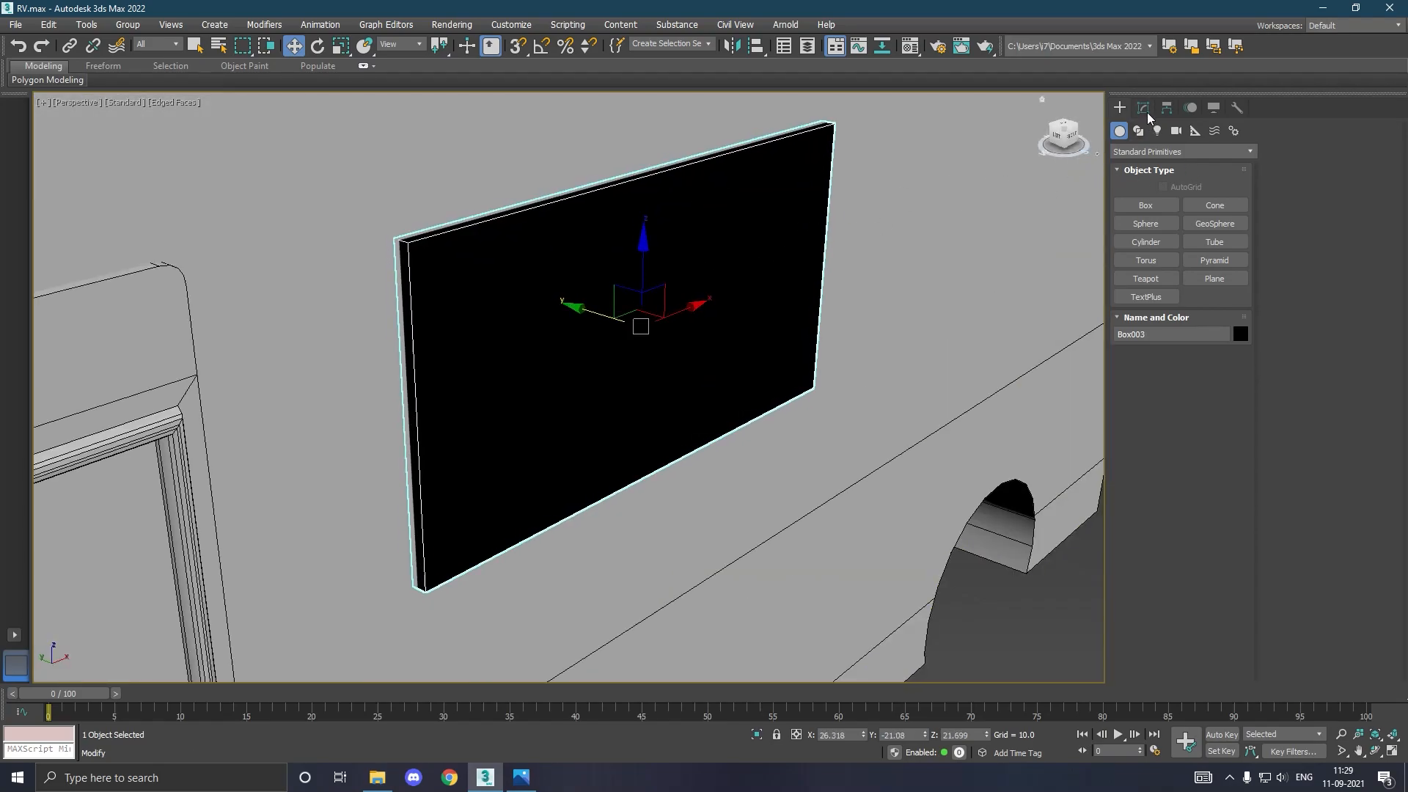
# Convert the window box to an Editable Poly.
pyautogui.click(1148, 116)
pyautogui.rightClick(1179, 203)
pyautogui.click(1203, 315)
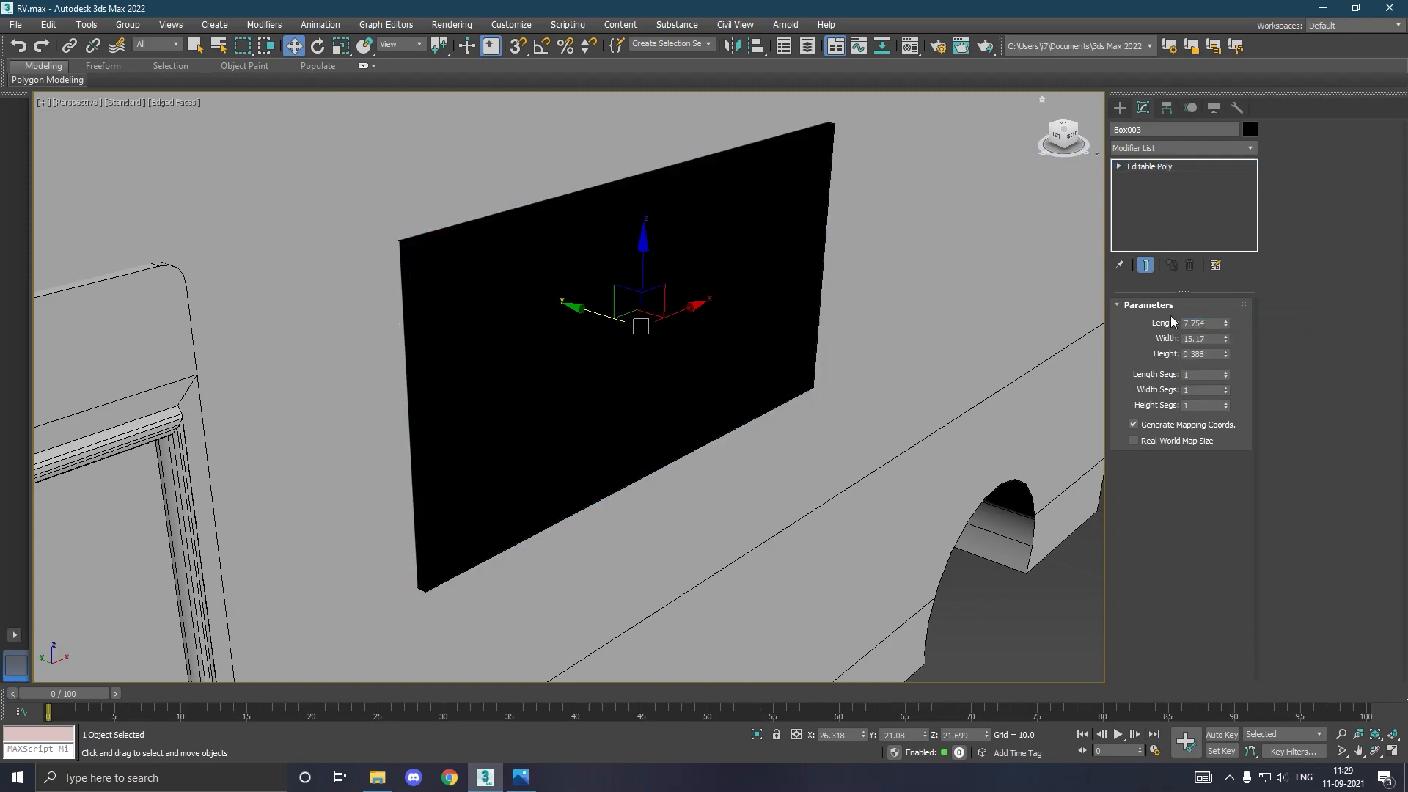
# Chamfer the window box's four short corner edges by 1.249 with 2 segments to round its corners.
pyautogui.click(1161, 322)
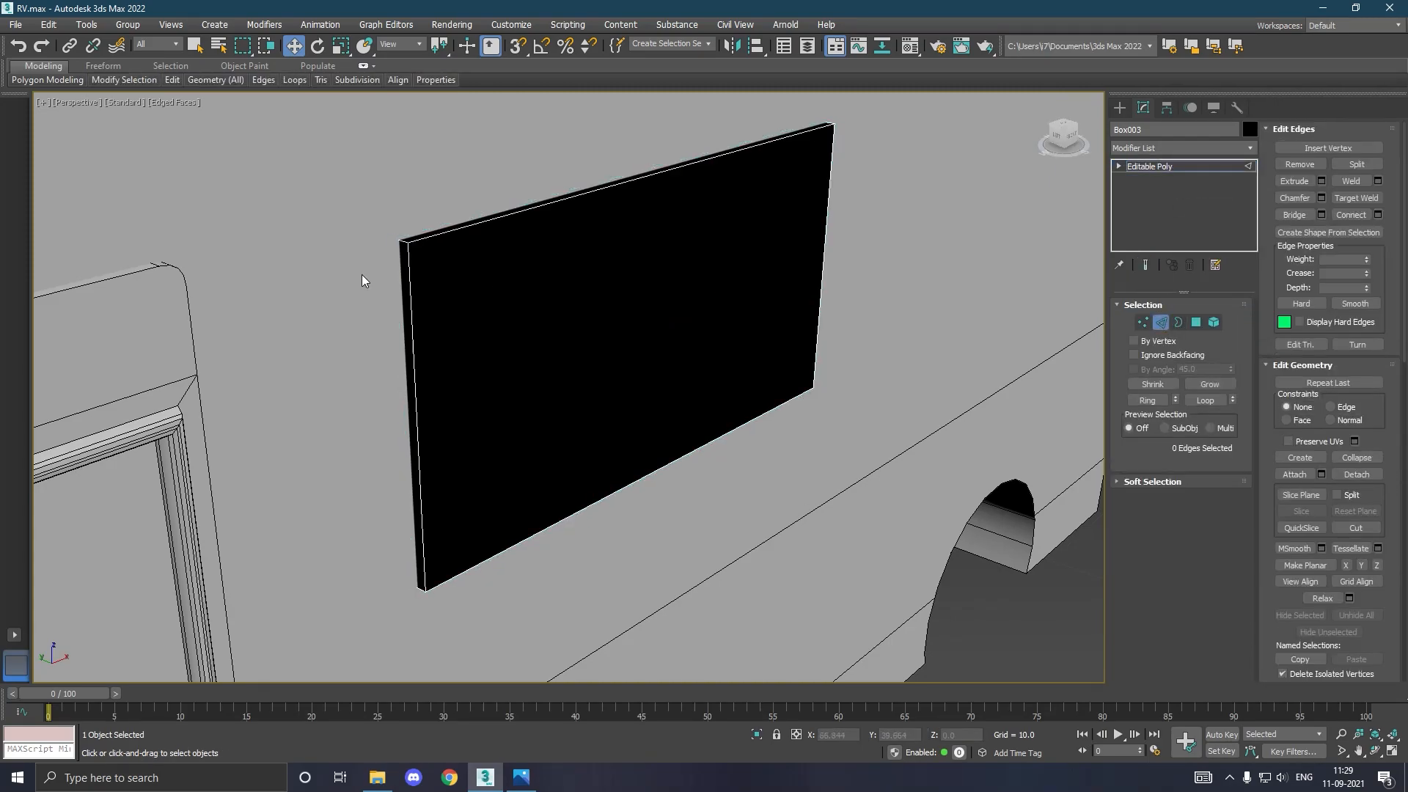
pyautogui.click(405, 246)
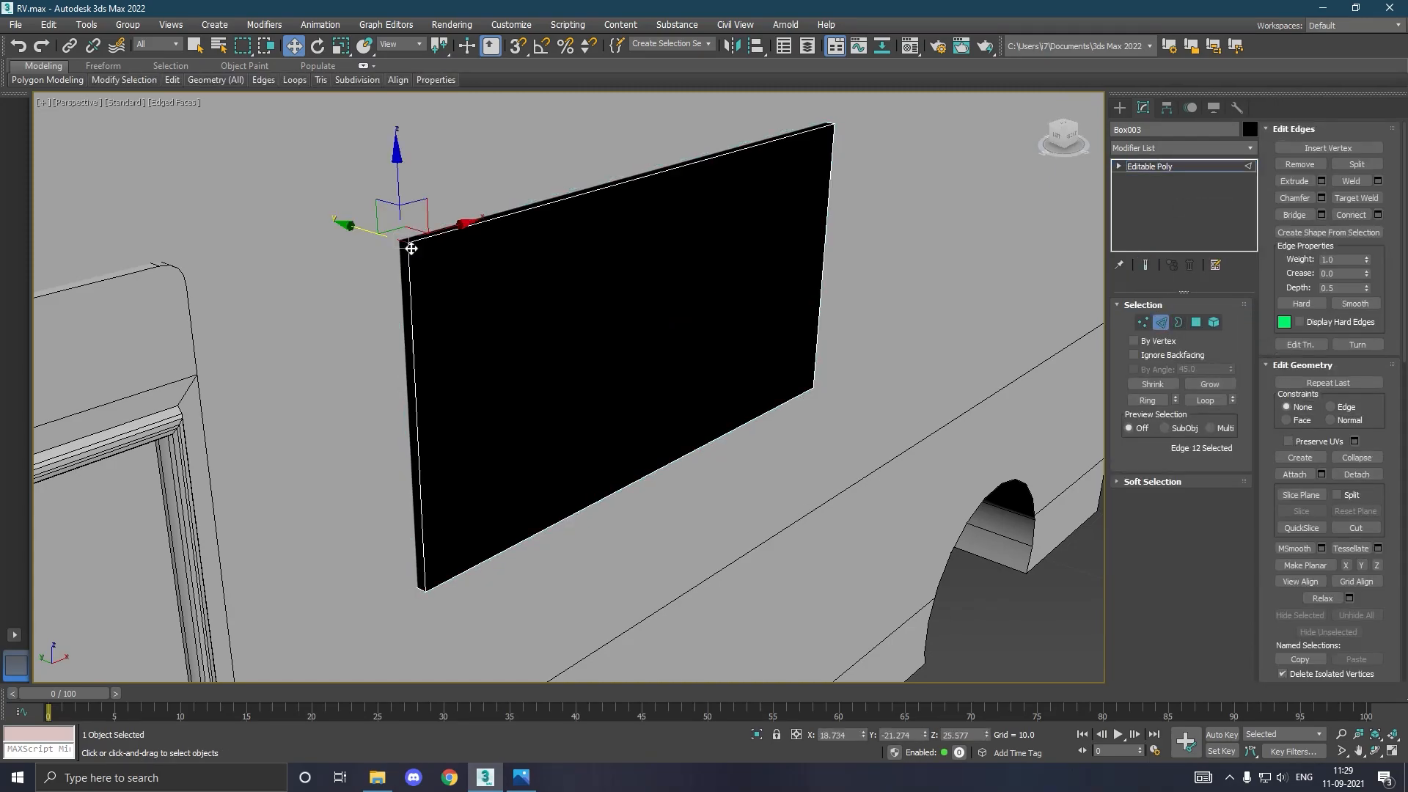
pyautogui.click(1163, 399)
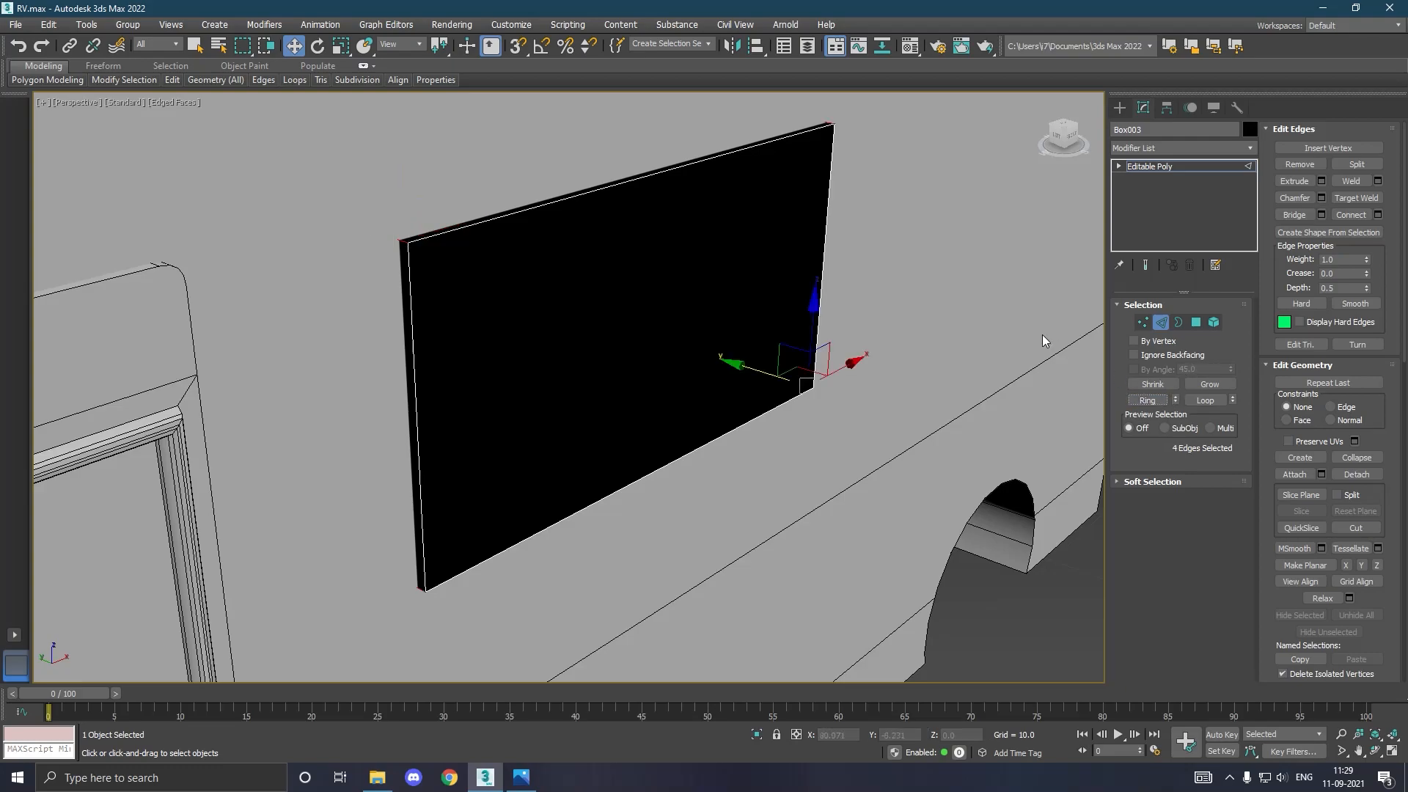
pyautogui.click(1322, 198)
pyautogui.moveTo(555, 409)
pyautogui.mouseDown()
pyautogui.moveTo(550, 428)
pyautogui.moveTo(546, 406)
pyautogui.mouseUp()
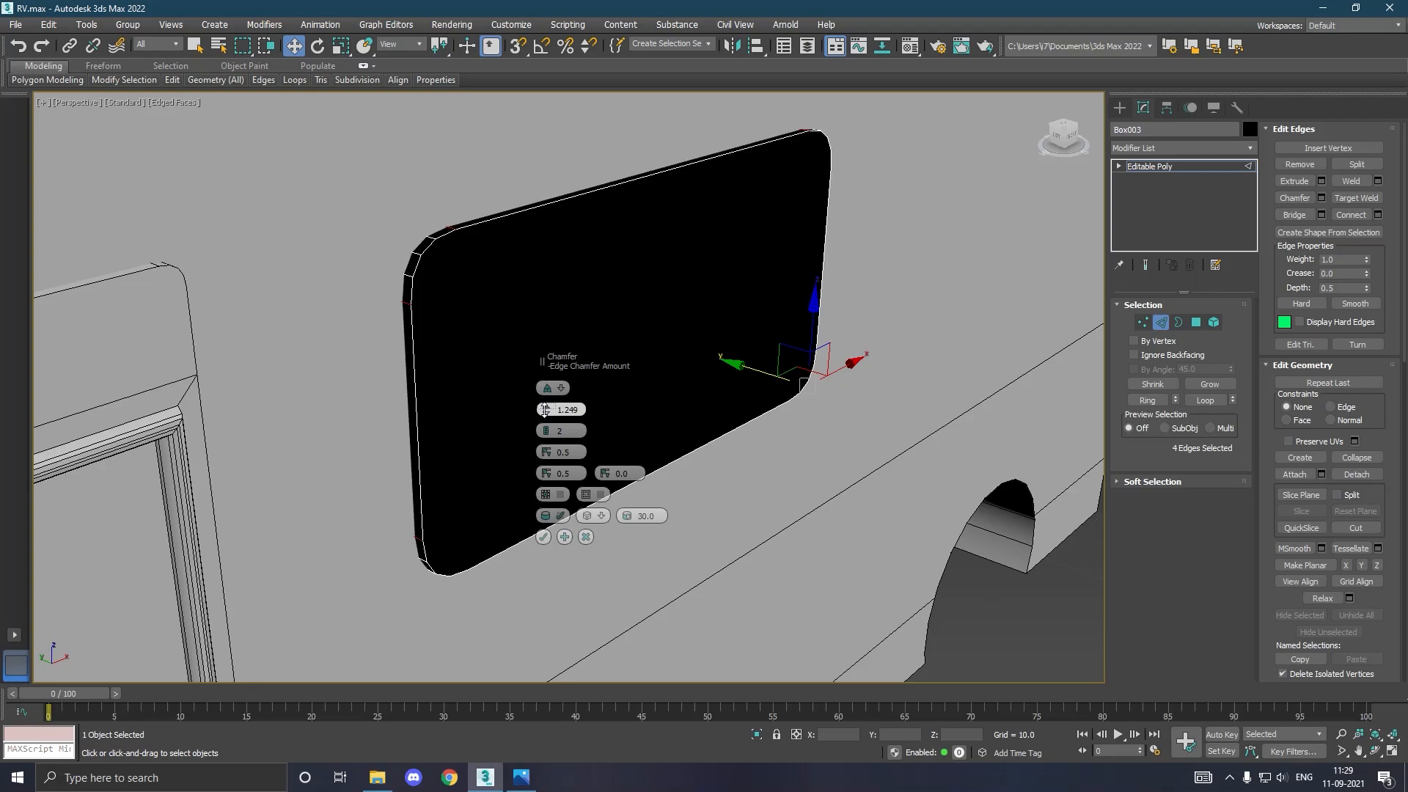
pyautogui.click(548, 539)
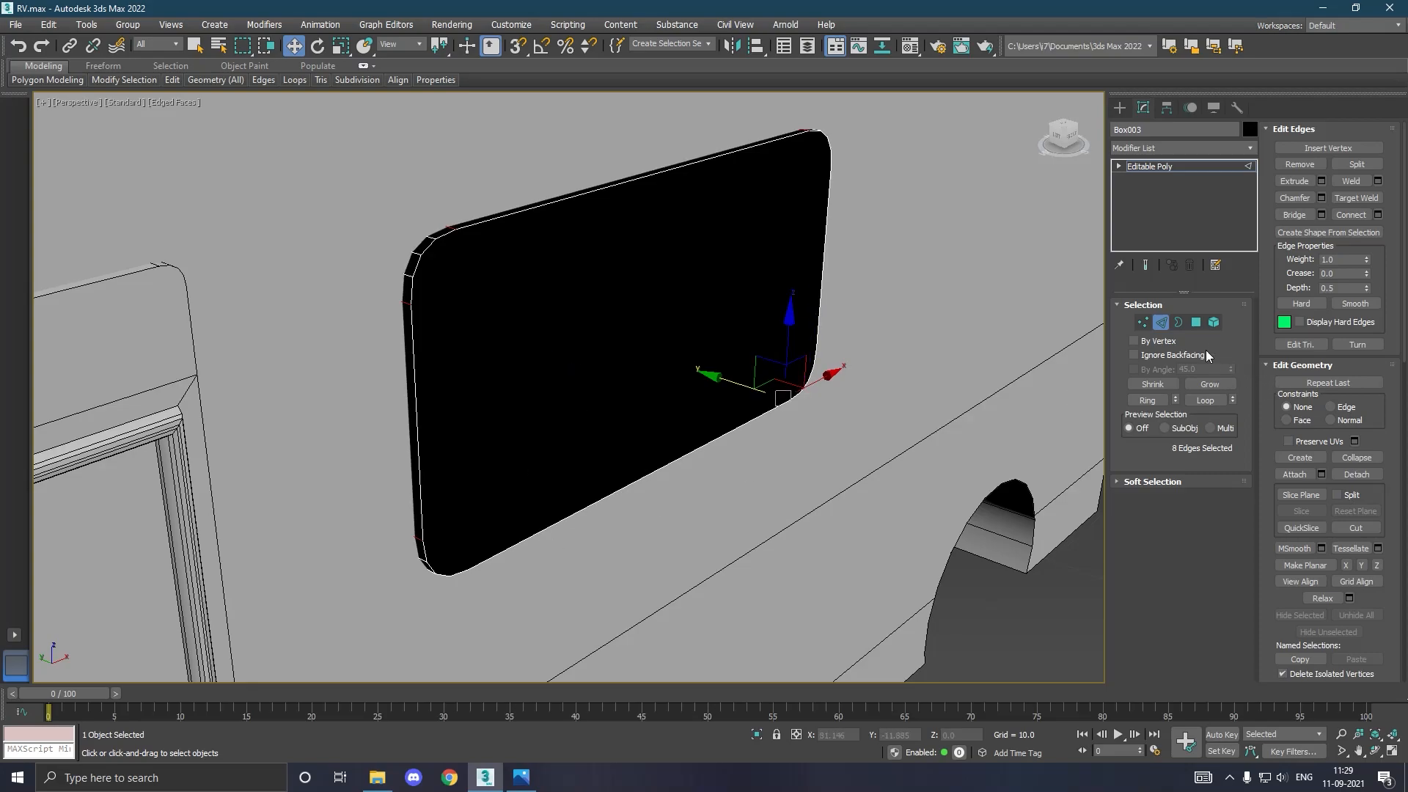
# Inset the outward-facing polygon of the rounded side window to form a frame border narrower than 1.0.
pyautogui.click(1195, 322)
pyautogui.click(695, 334)
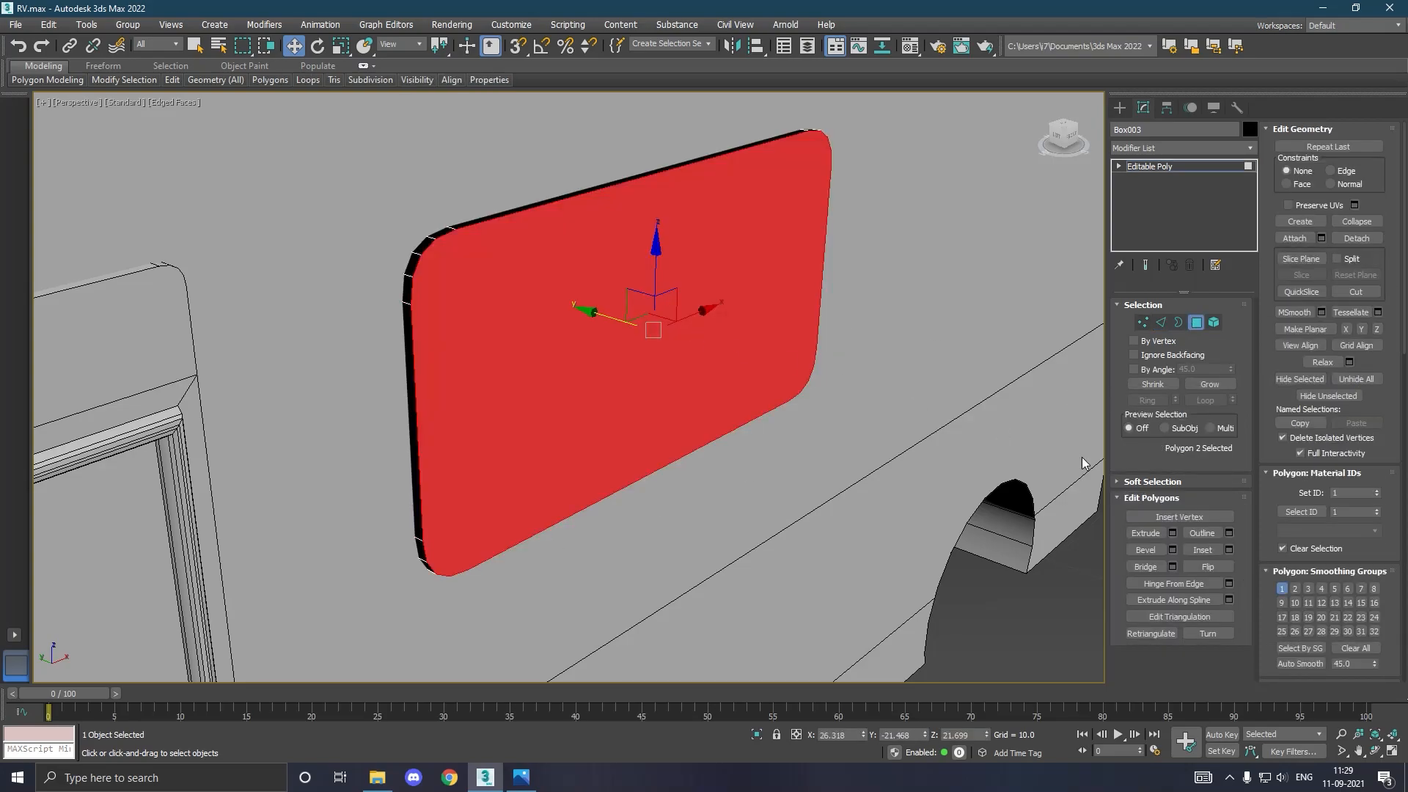
pyautogui.click(1229, 551)
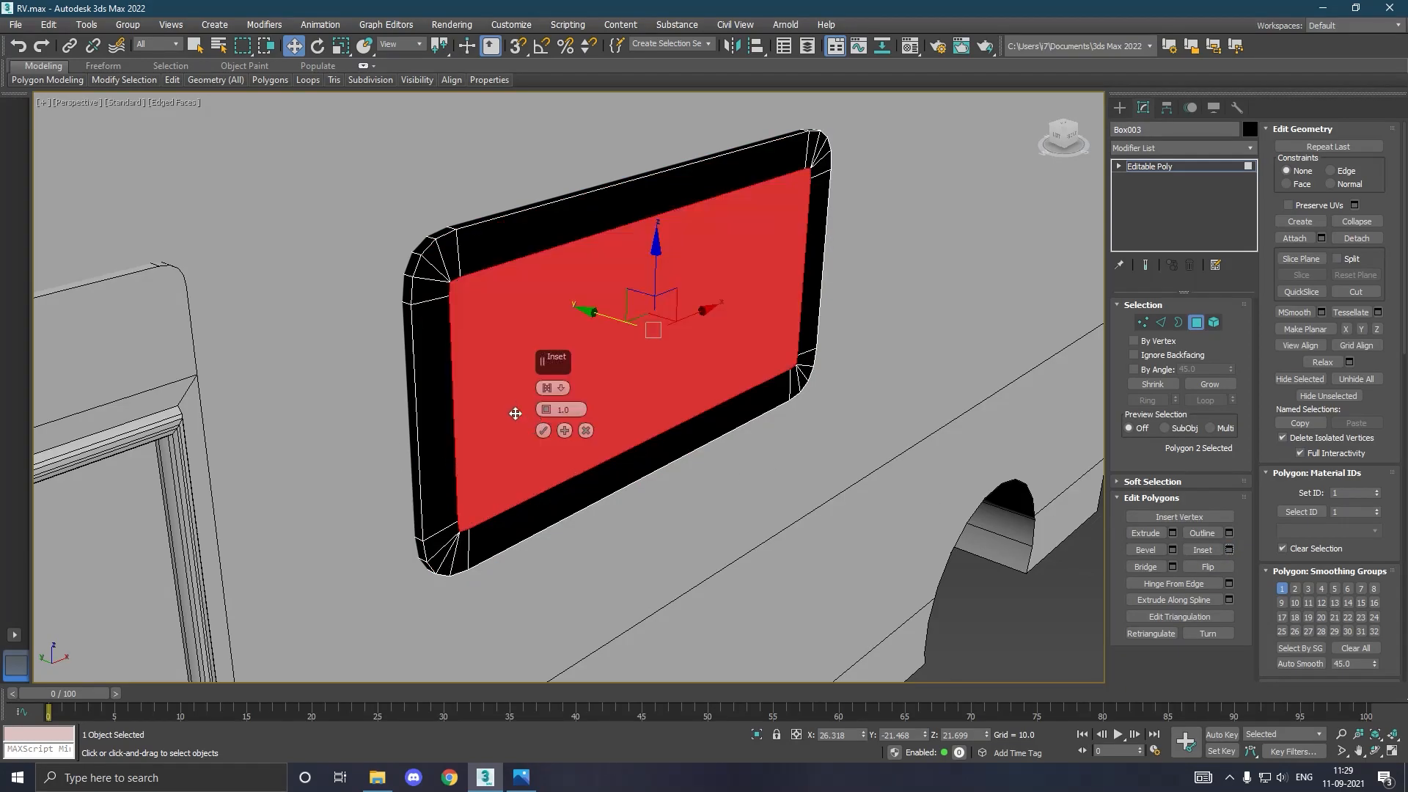
pyautogui.moveTo(544, 415); pyautogui.dragTo(544, 433)
pyautogui.click(543, 431)
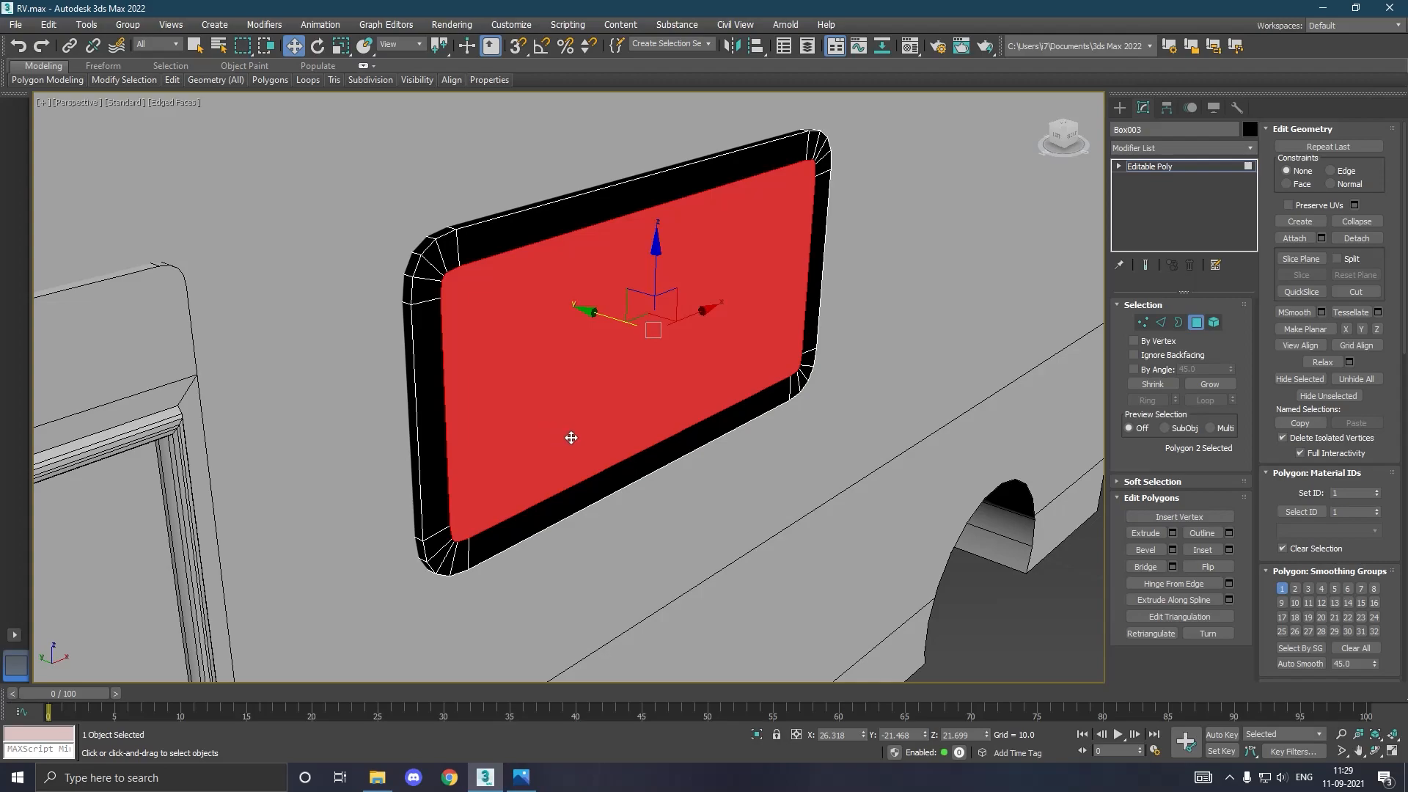
# Extrude the inset window face by 1.029 and move it inward along Y to about -21.263 to recess the pane.
pyautogui.click(1172, 533)
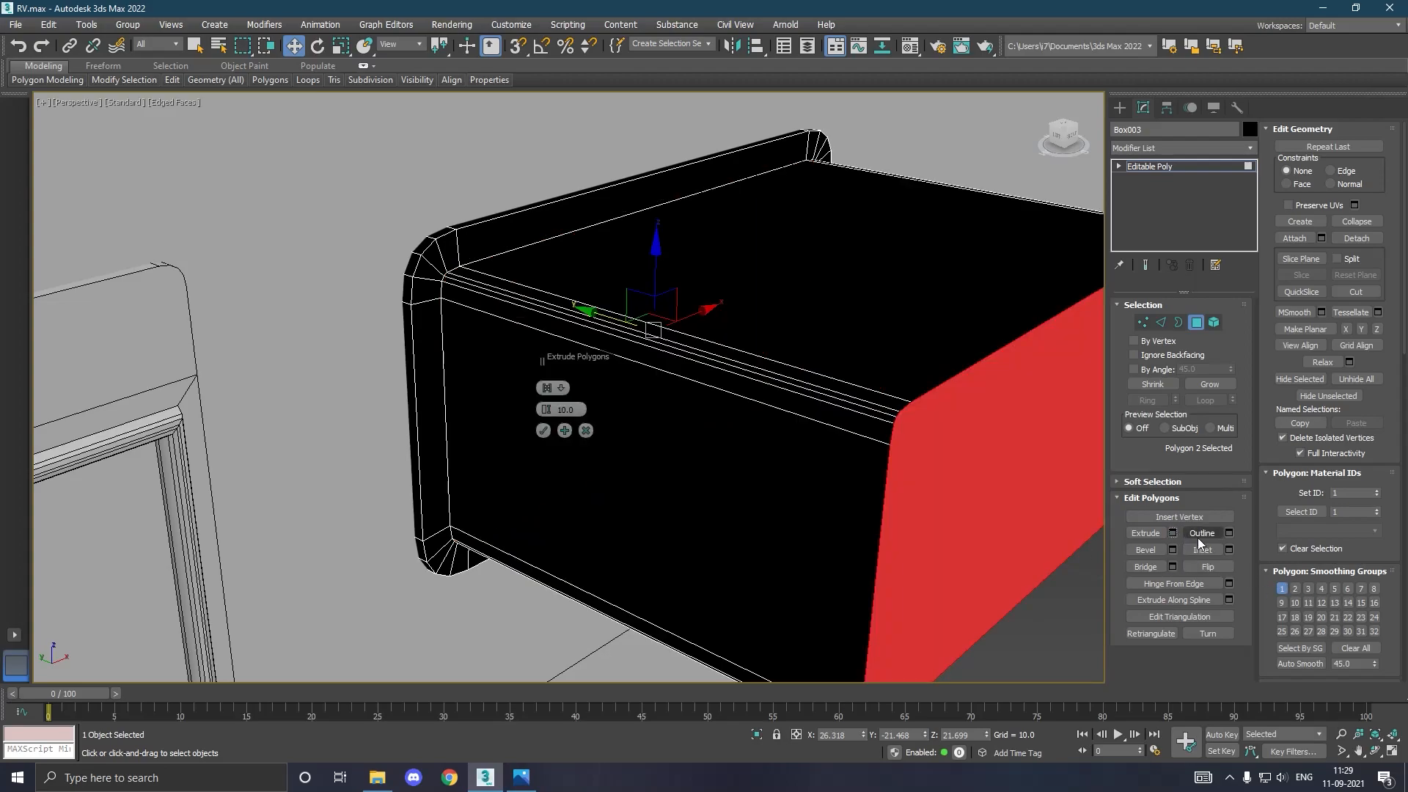
pyautogui.moveTo(544, 415); pyautogui.dragTo(581, 478)
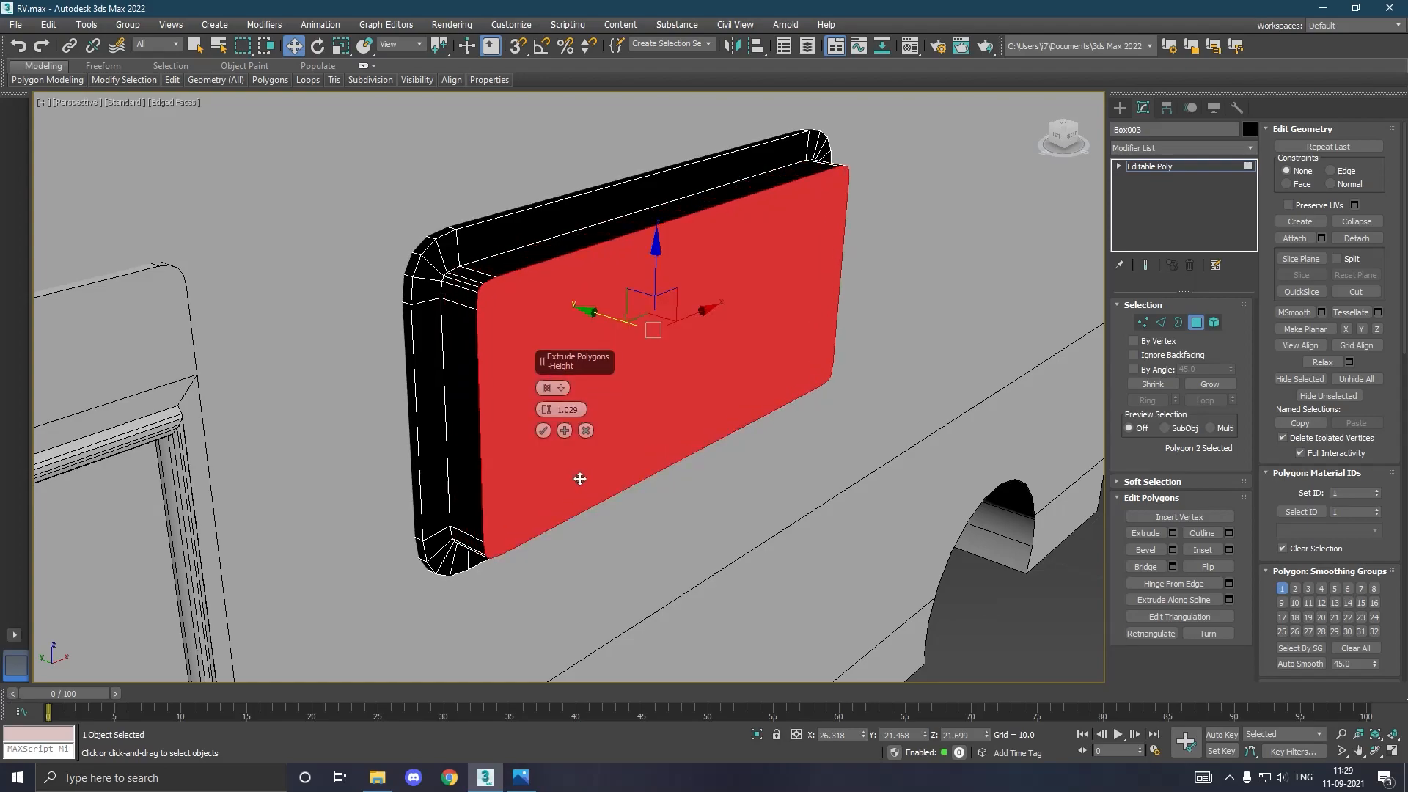
pyautogui.click(543, 432)
pyautogui.moveTo(660, 334); pyautogui.dragTo(616, 325)
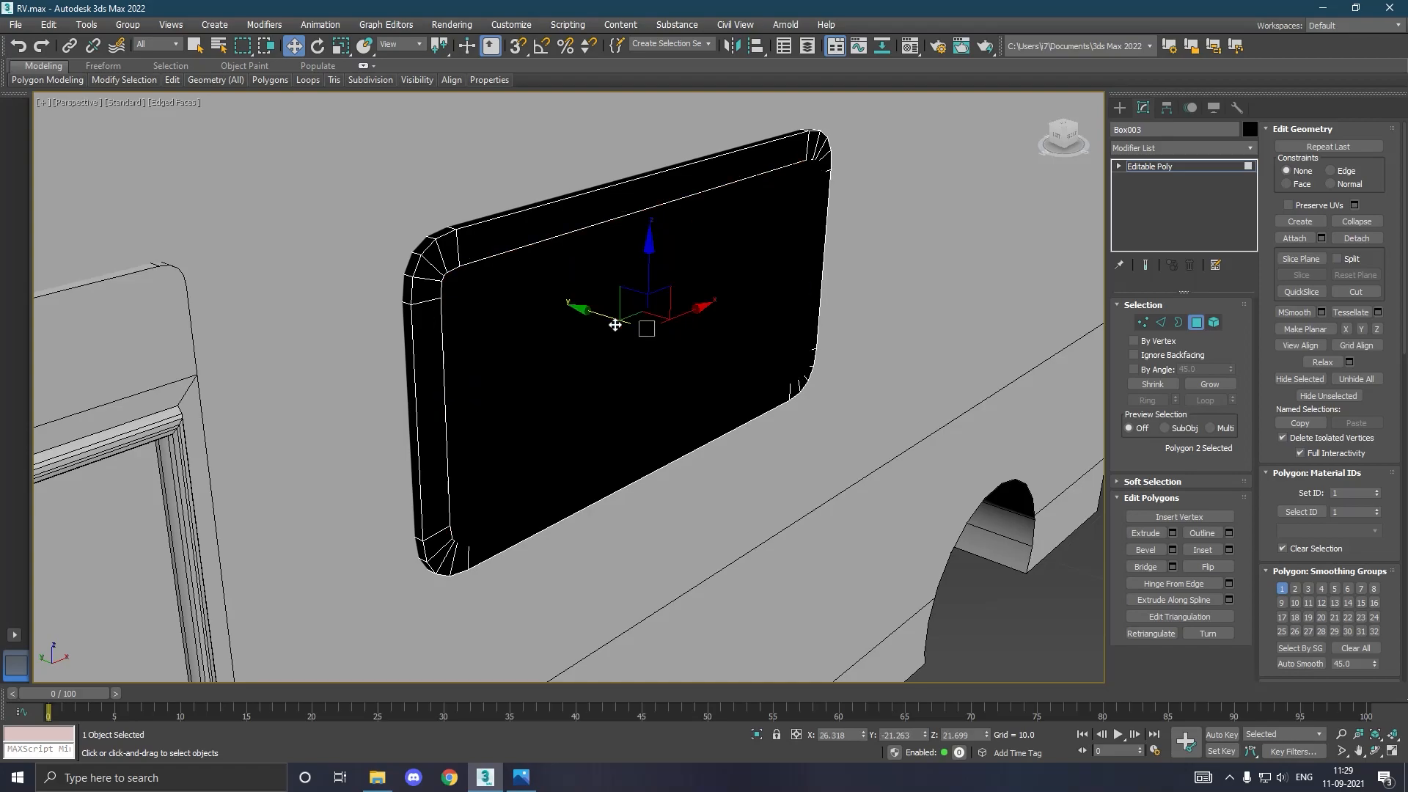
pyautogui.click(1142, 171)
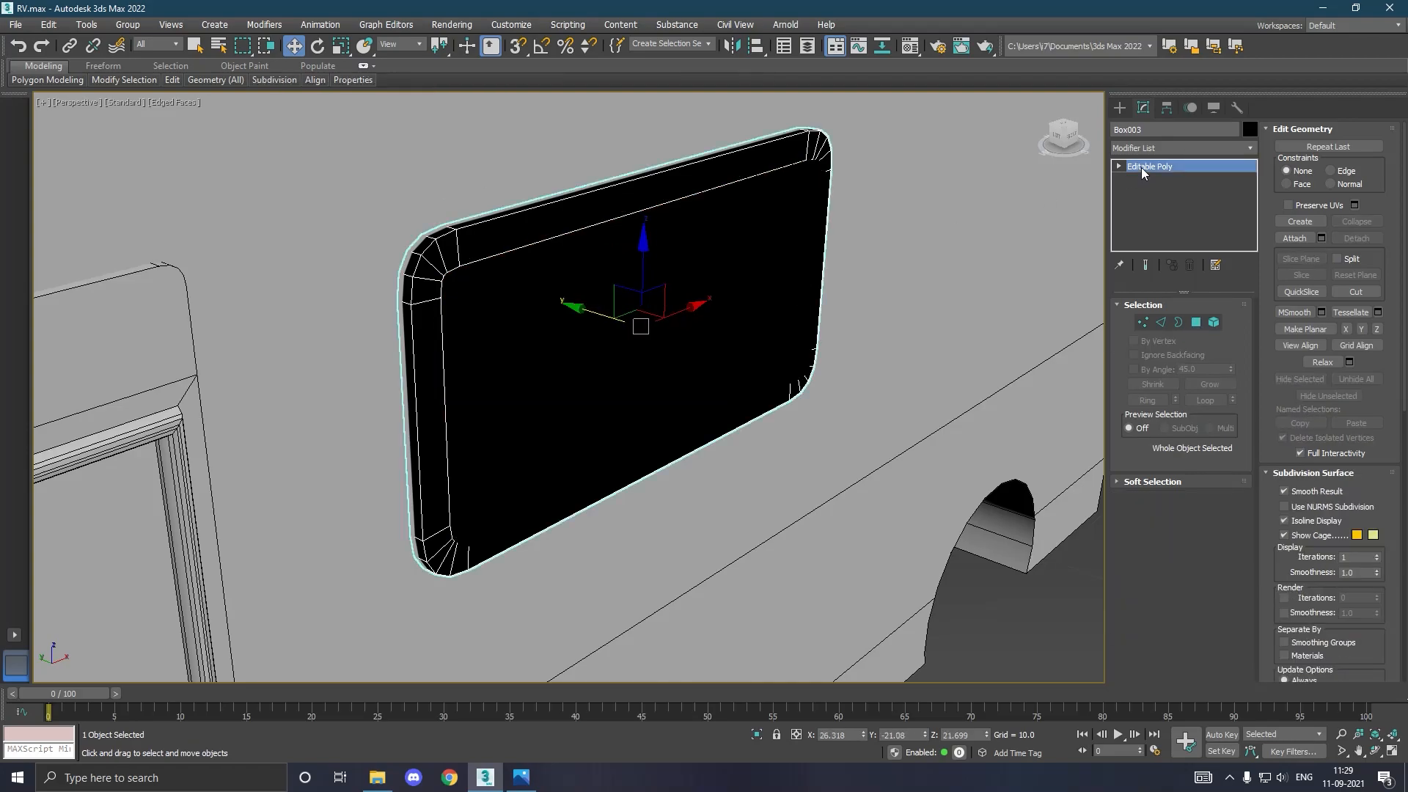
# Assign the 01 - Default material to the side window.
pyautogui.press('m')
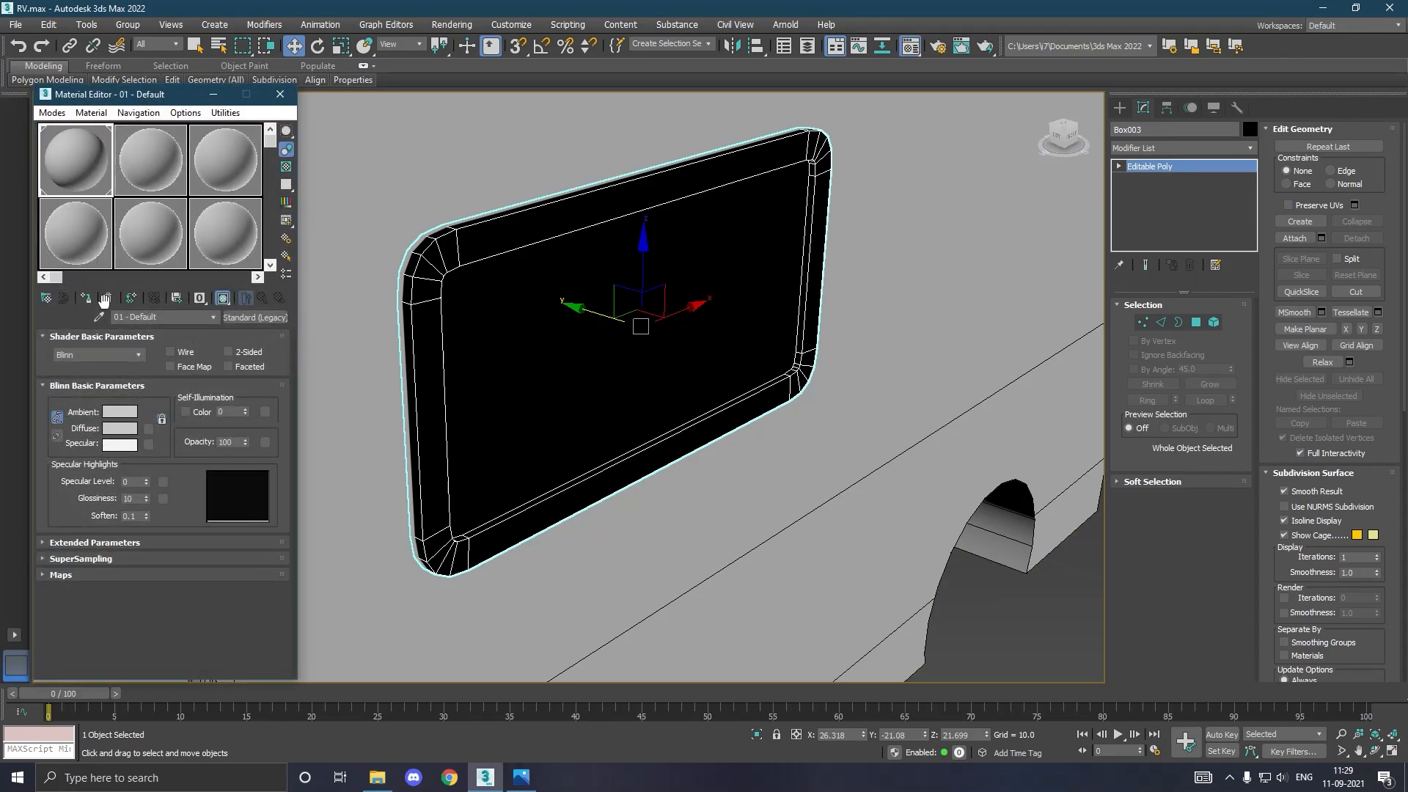
pyautogui.click(103, 298)
pyautogui.press('m')
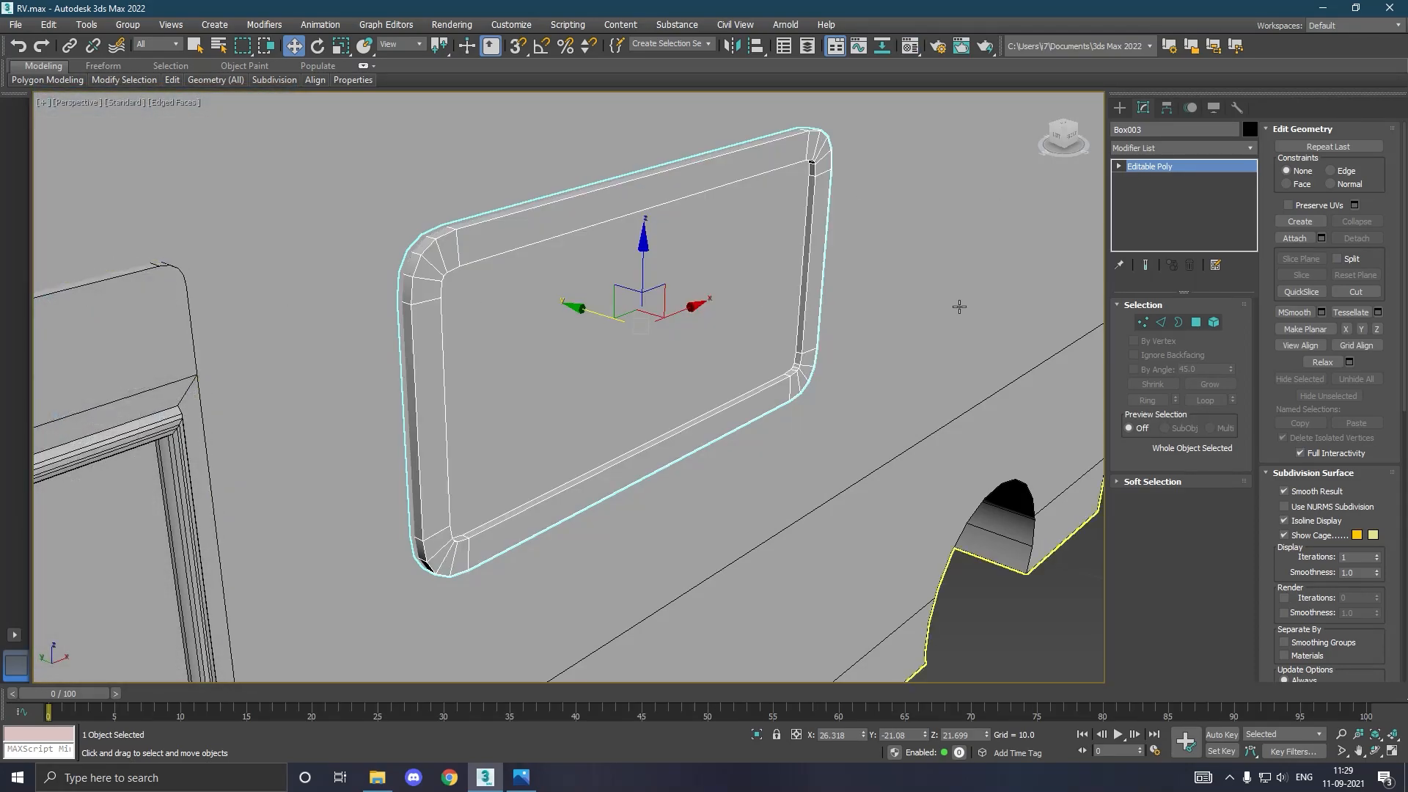
# Select the full edge loop around the inner front rim of the window frame.
pyautogui.click(1196, 322)
pyautogui.moveTo(610, 317); pyautogui.dragTo(607, 323)
pyautogui.click(1161, 322)
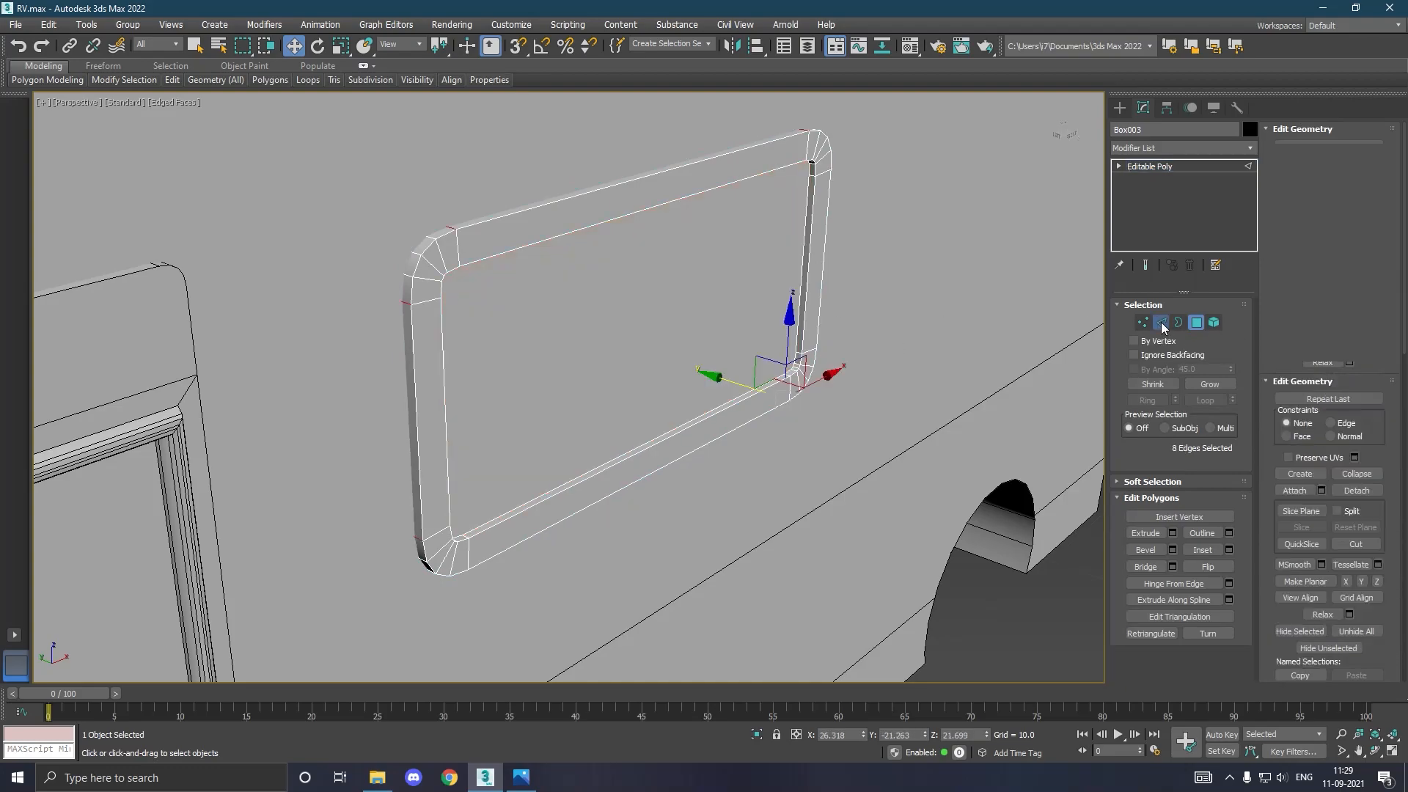
pyautogui.doubleClick(608, 480)
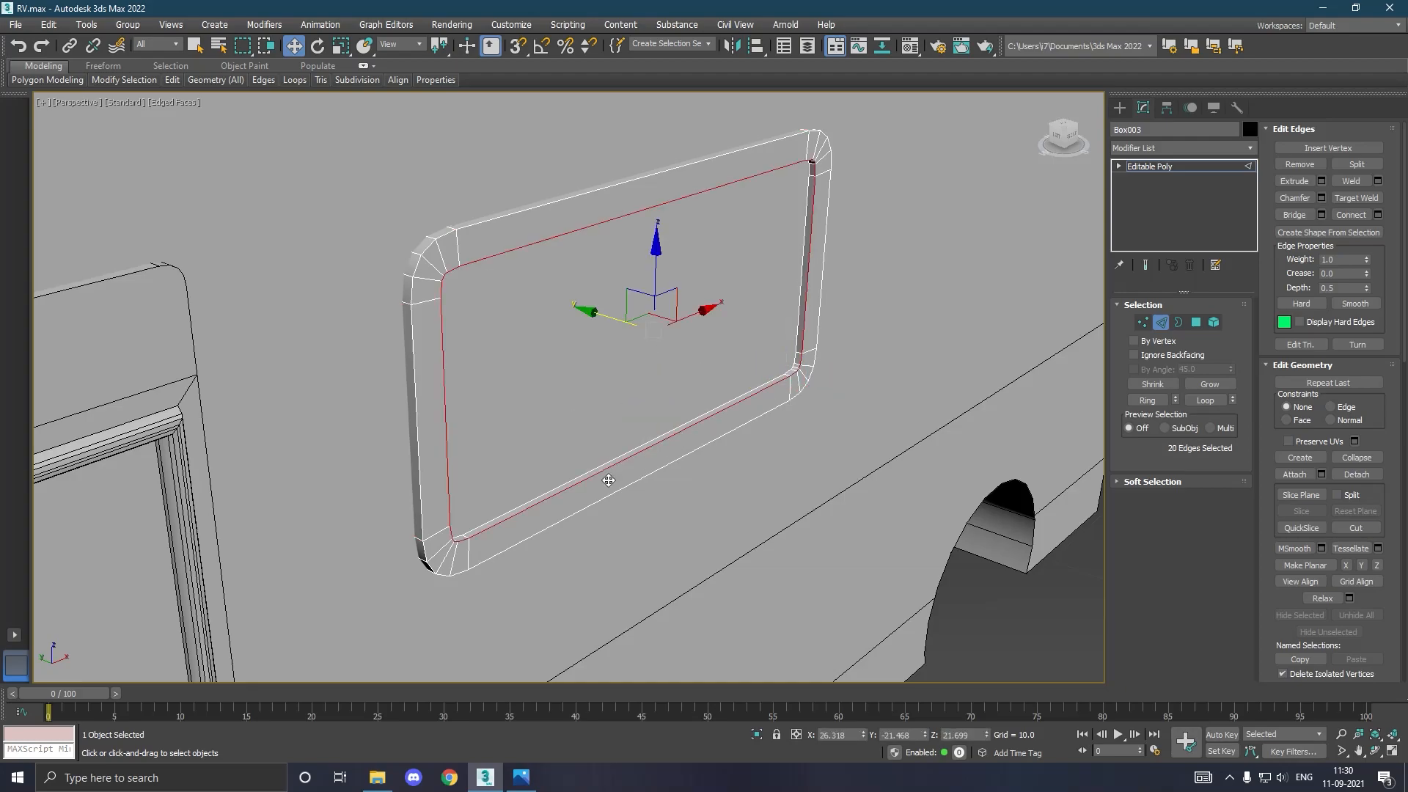
# Try to enlarge the frame's inner rim loop with a uniform scale, and undo it.
pyautogui.press('r')
pyautogui.moveTo(665, 337); pyautogui.dragTo(663, 333)
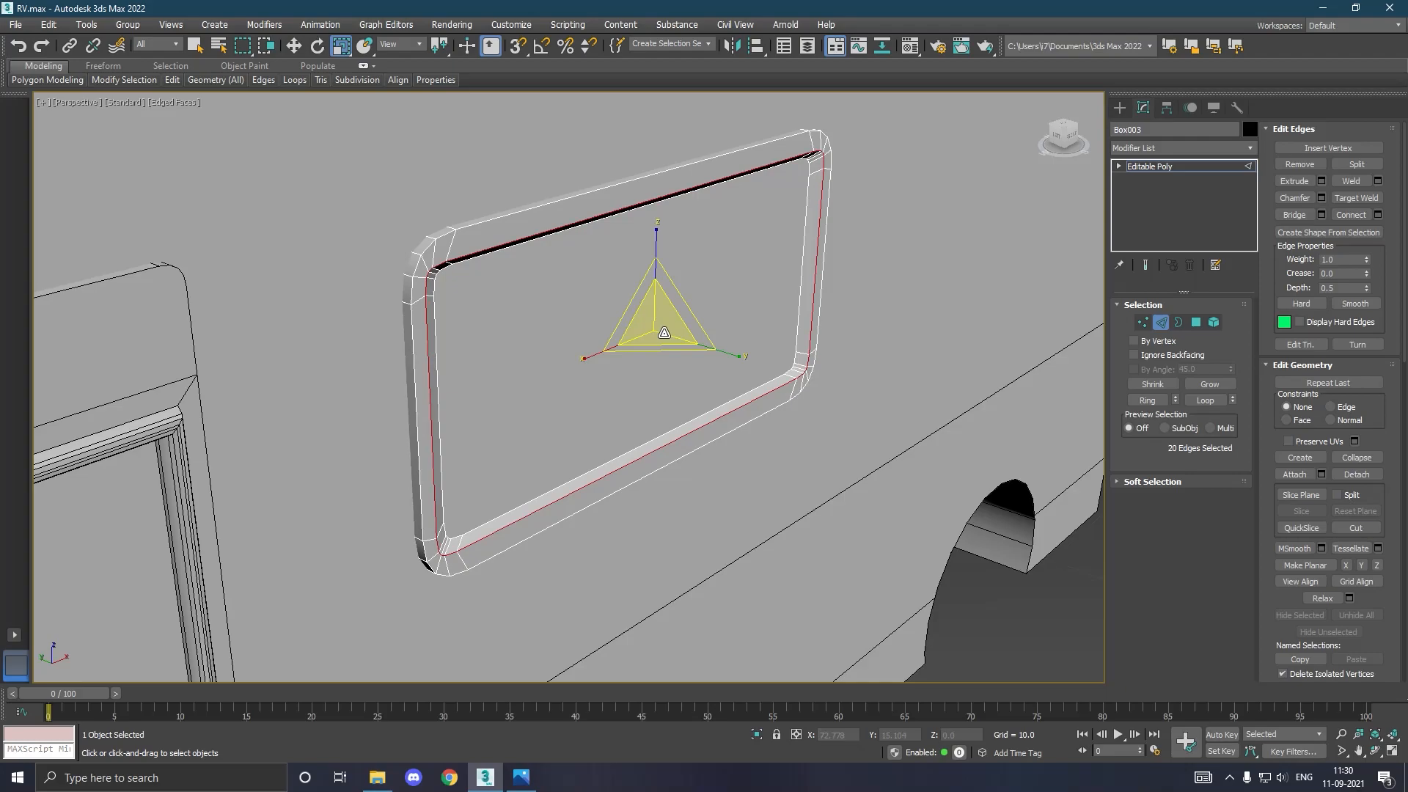
pyautogui.click(19, 47)
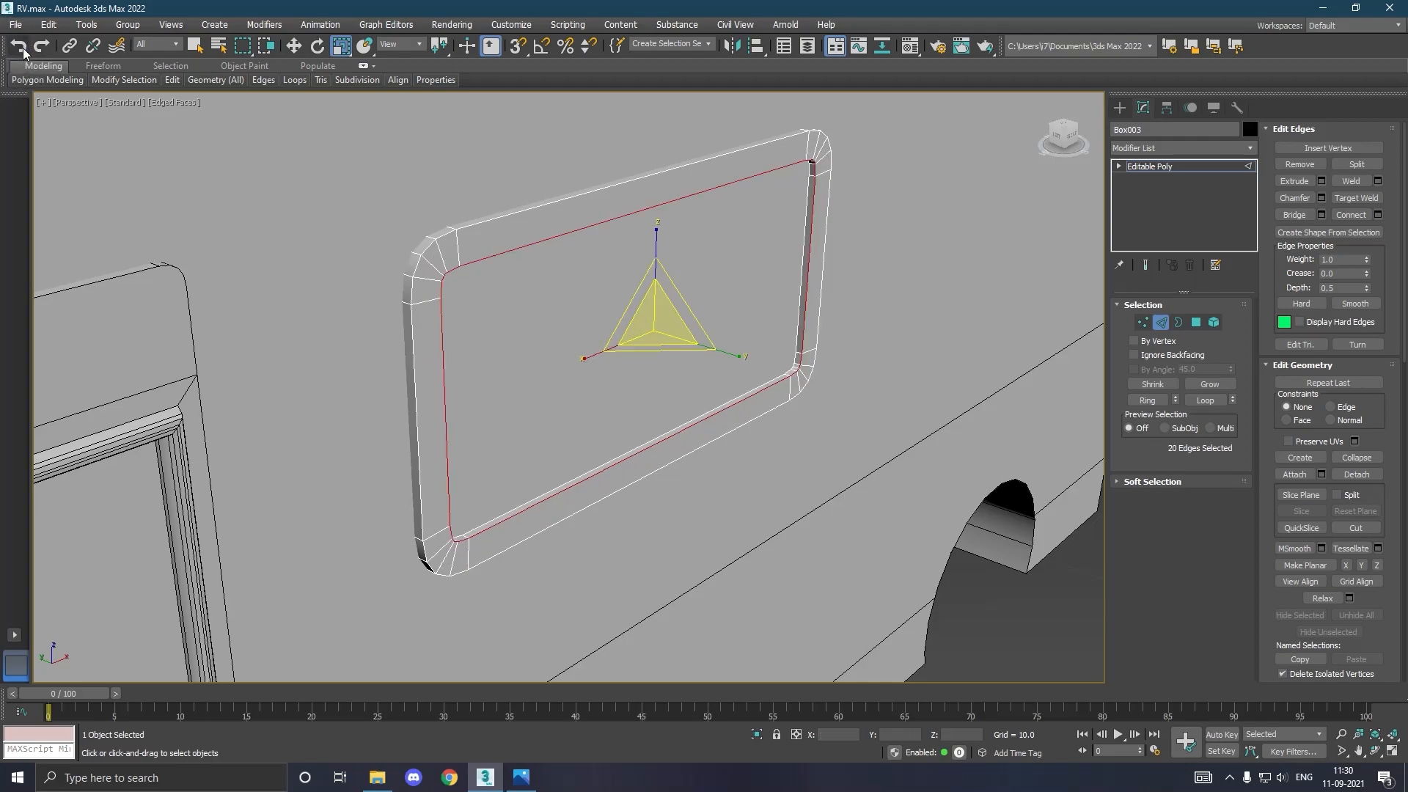
pyautogui.press('w')
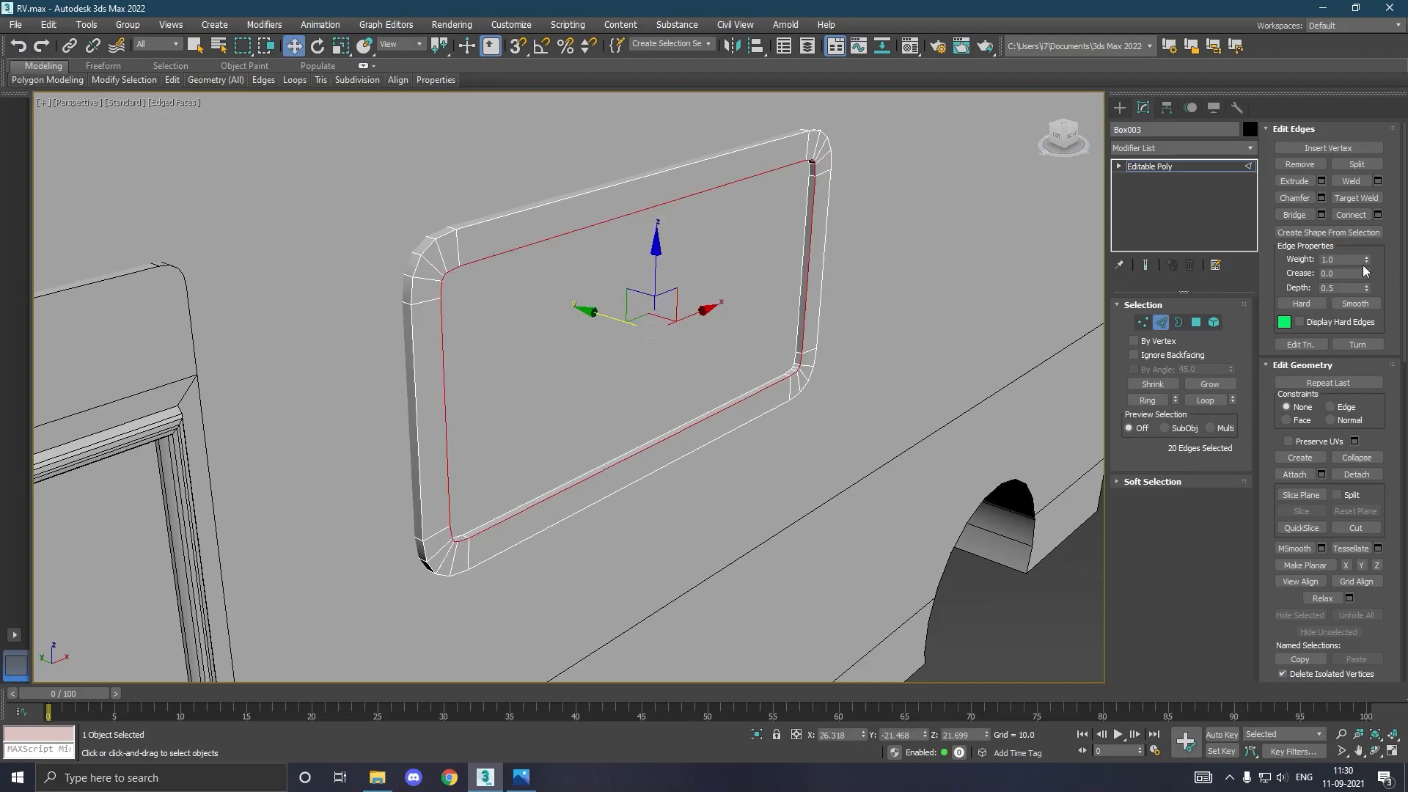
# Chamfer the window frame's inner rim loop by 0.681 with 2 segments.
pyautogui.click(1322, 198)
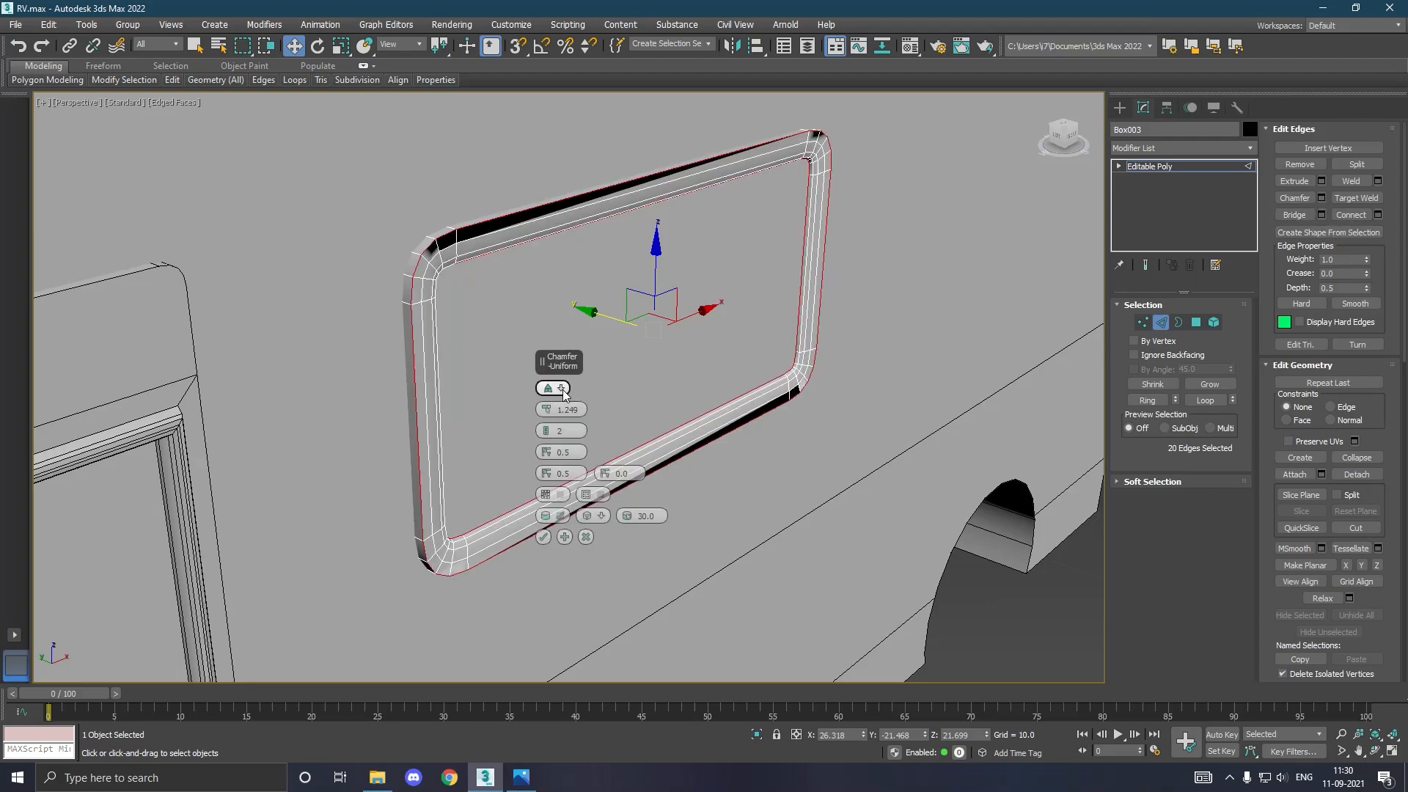
pyautogui.moveTo(544, 413); pyautogui.dragTo(550, 419)
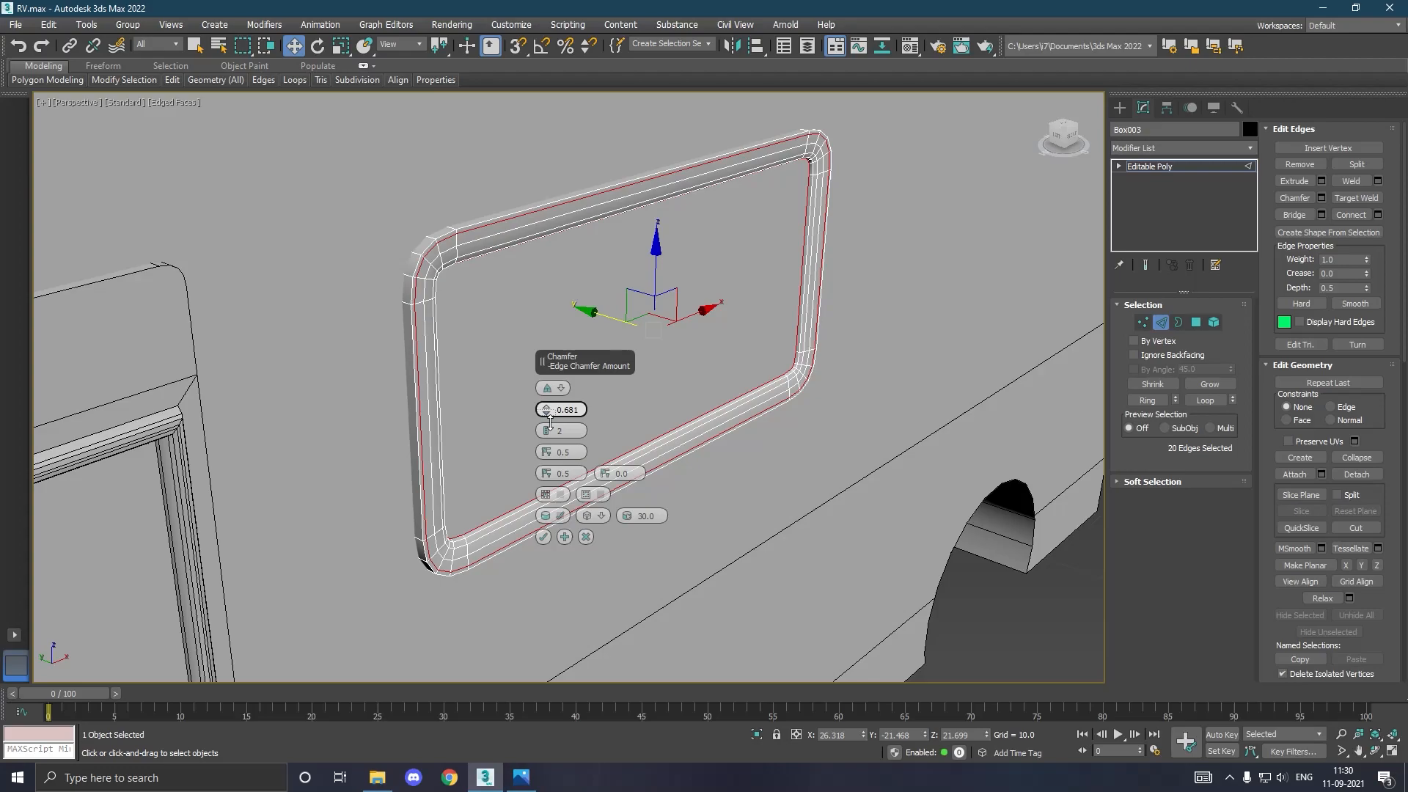
pyautogui.click(543, 537)
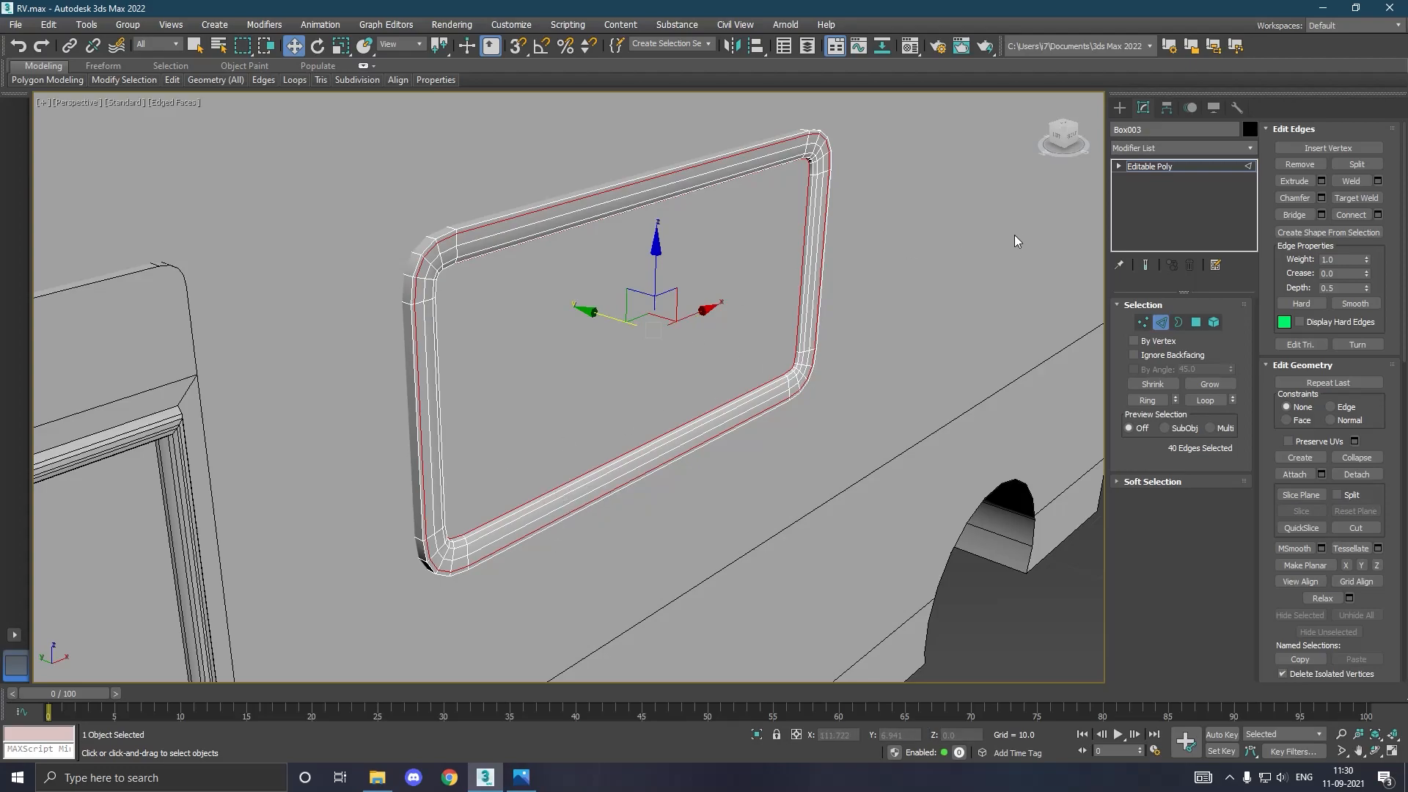
pyautogui.click(1150, 166)
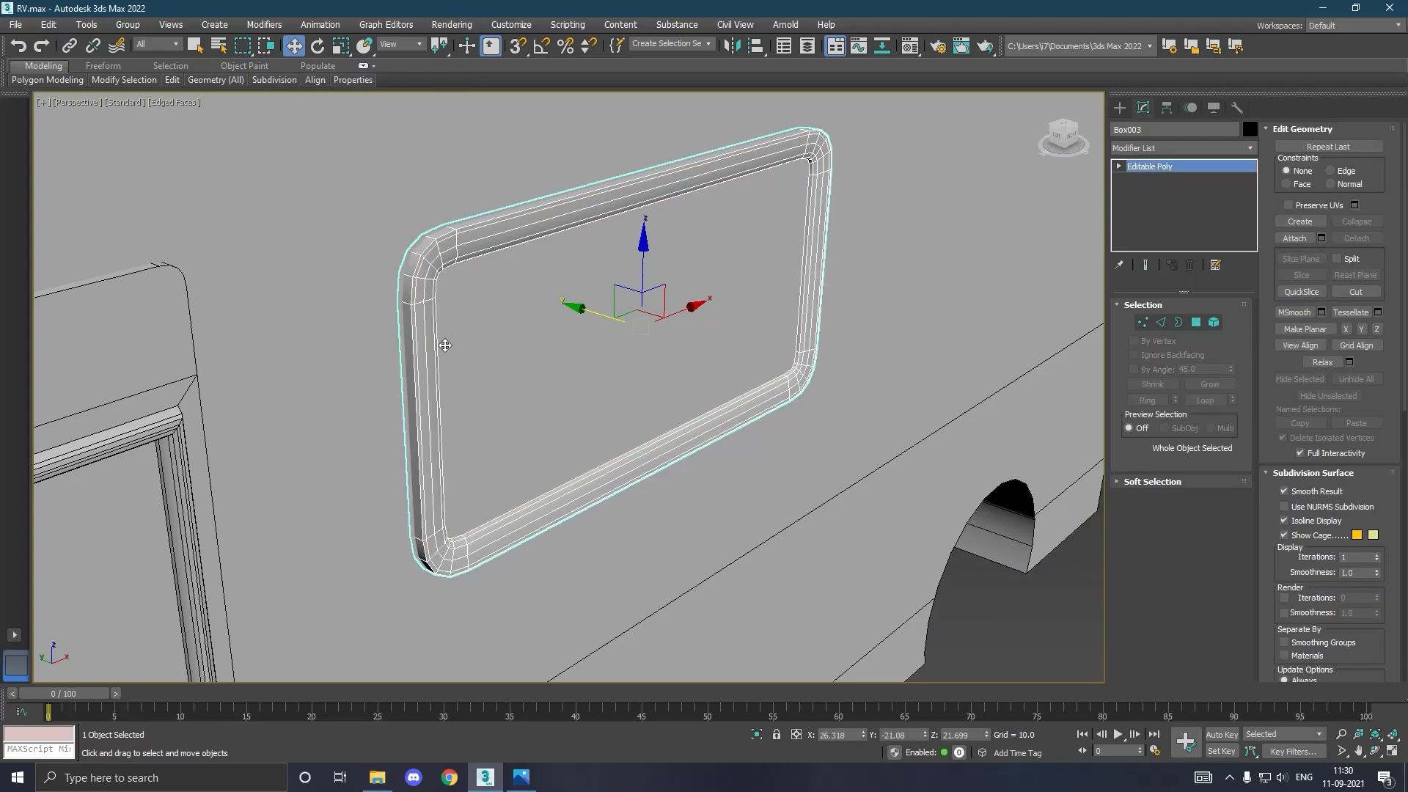
# Move the chamfer's outer edge loop along Y to about -21.241, sloping the window frame toward the wall.
pyautogui.scroll(-3, 447, 348)
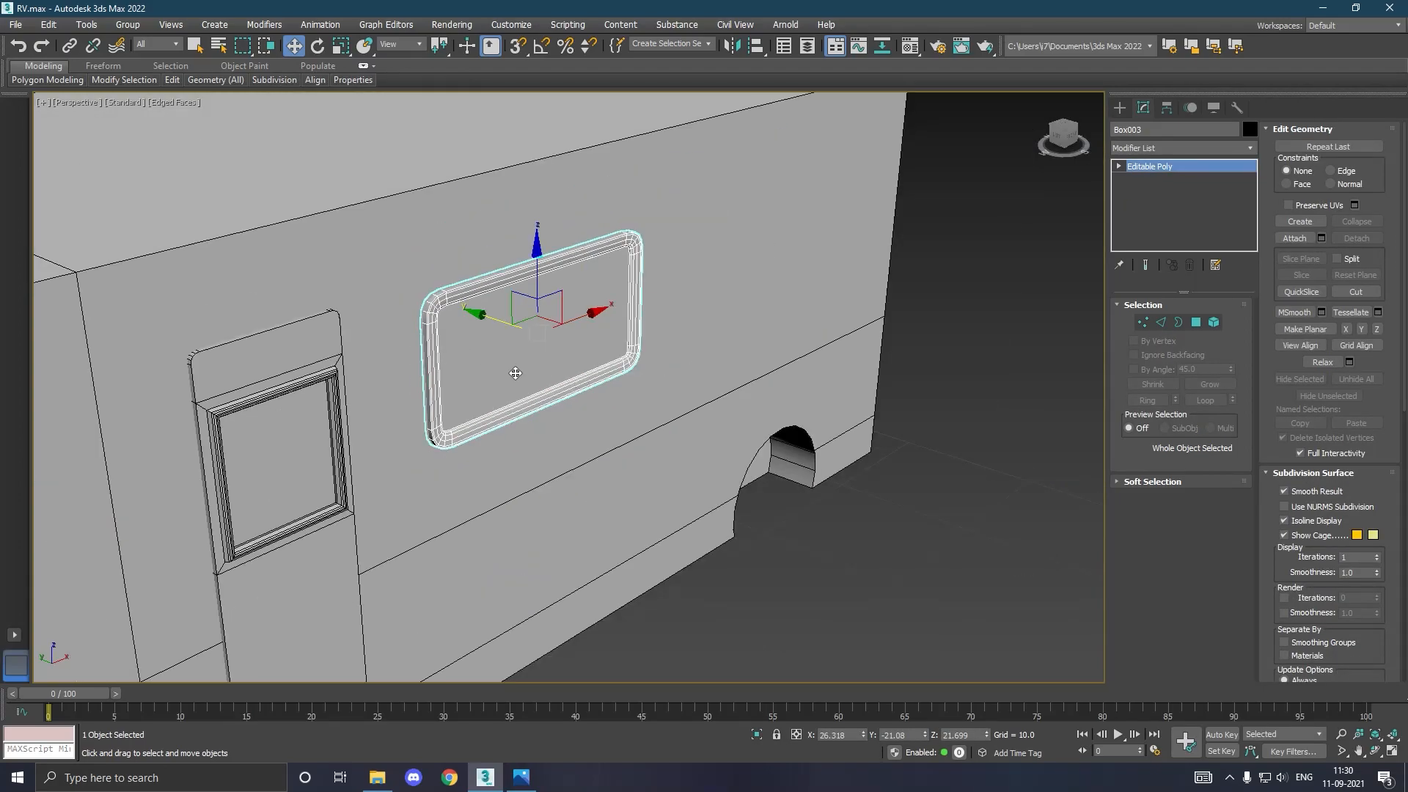
pyautogui.keyDown('alt'); pyautogui.moveTo(519, 374); pyautogui.dragTo(539, 377, button='middle'); pyautogui.keyUp('alt')
pyautogui.scroll(5, 449, 348)
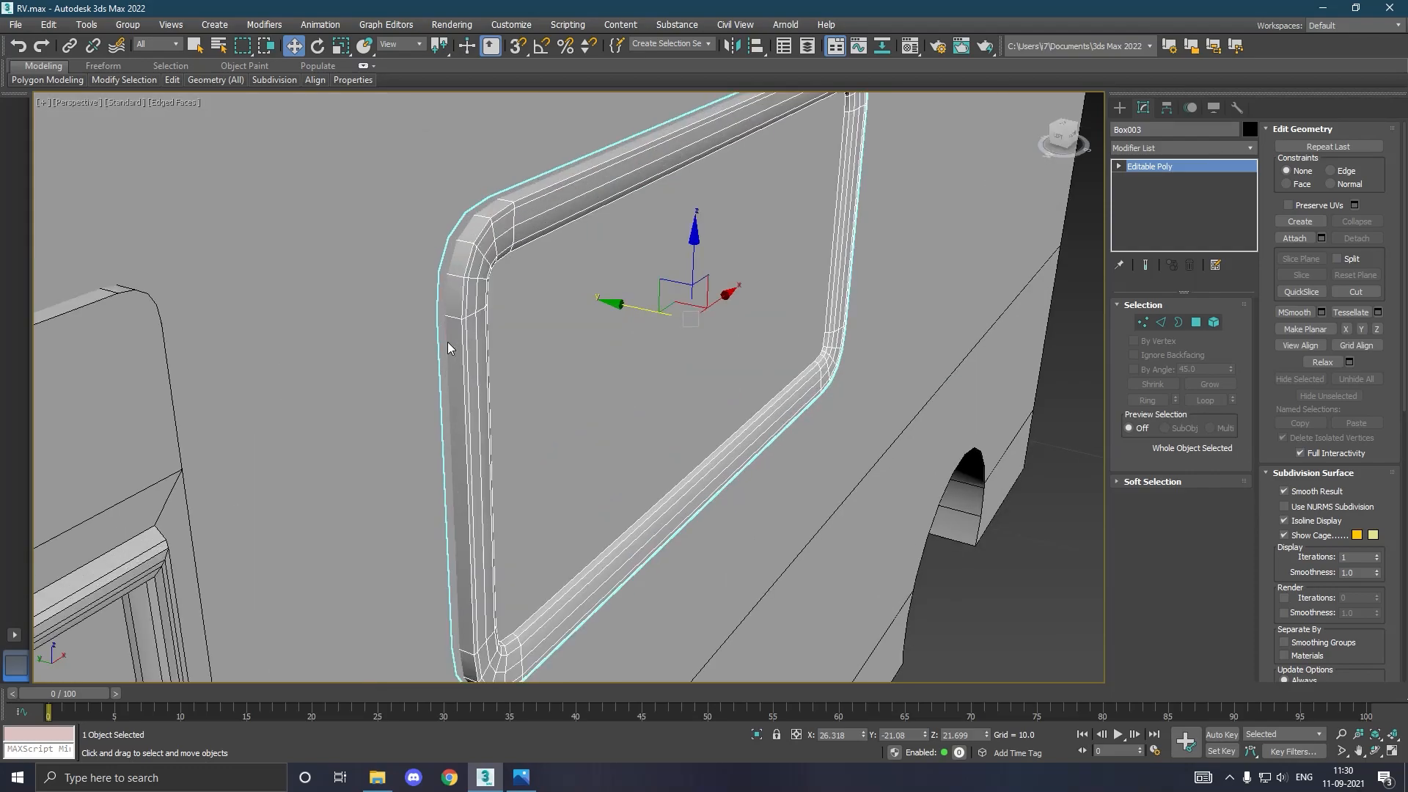
pyautogui.click(1160, 322)
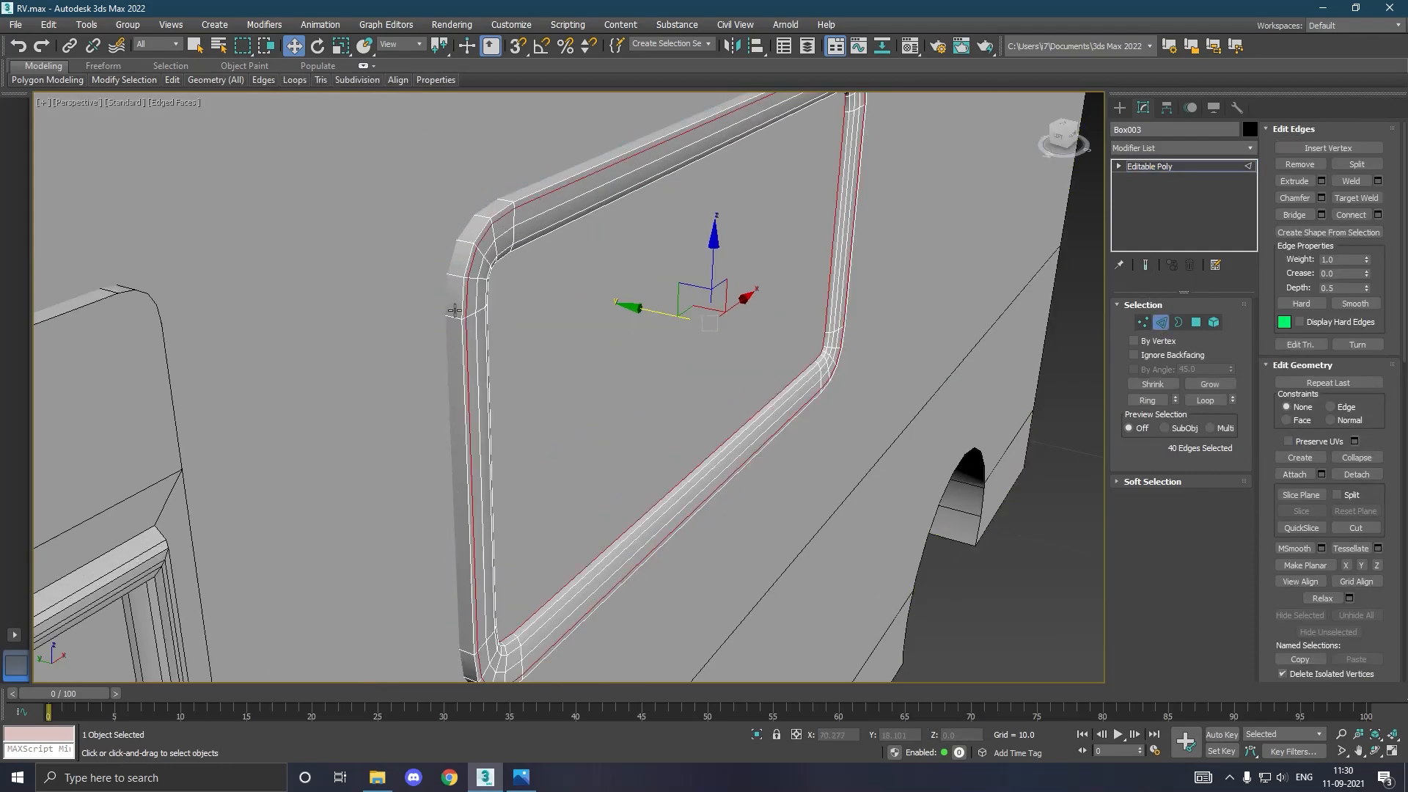
pyautogui.doubleClick(465, 343)
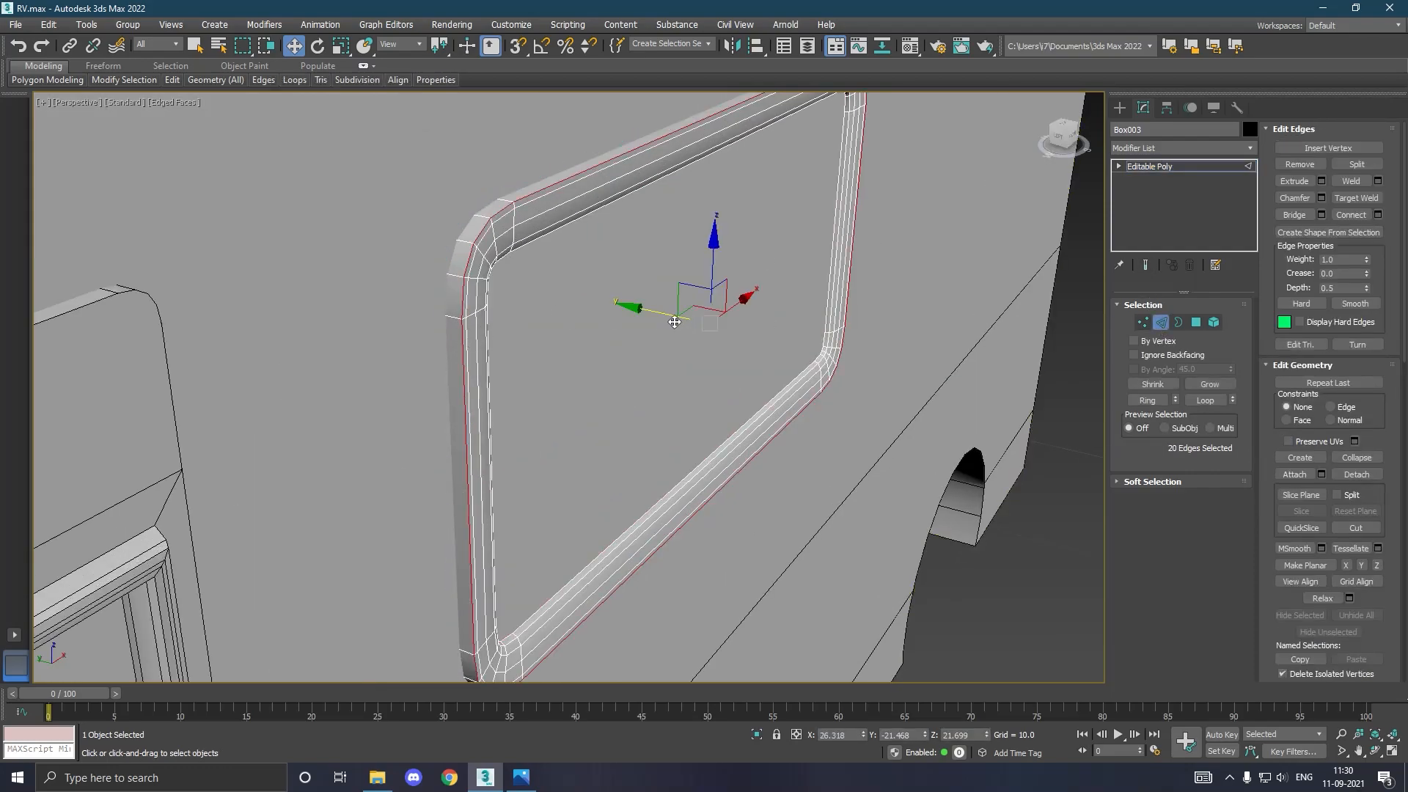
pyautogui.moveTo(666, 321); pyautogui.dragTo(663, 318)
pyautogui.scroll(-2, 482, 362)
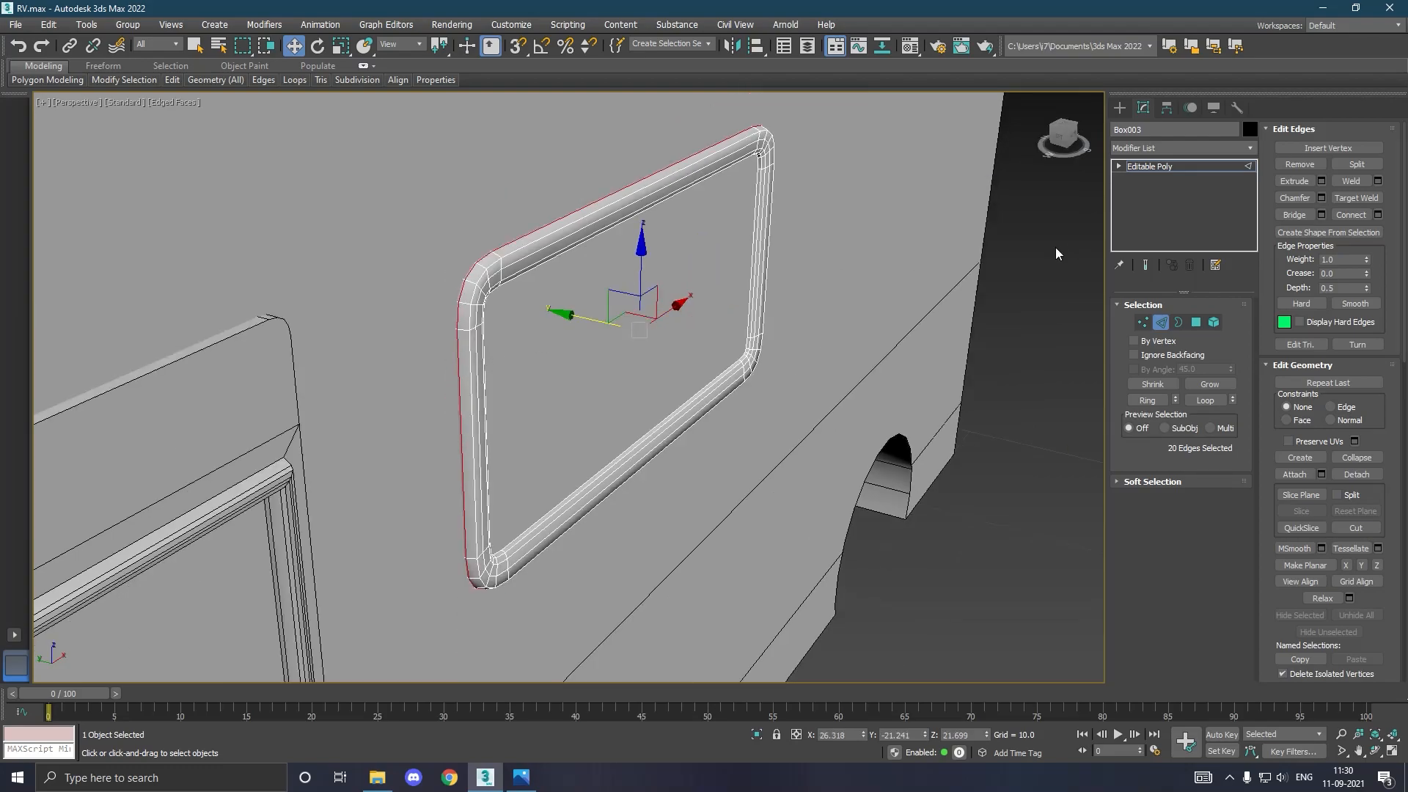
pyautogui.click(1159, 167)
# Clone the finished side window about 20.875 along X toward the rear of the RV.
pyautogui.scroll(-4, 530, 406)
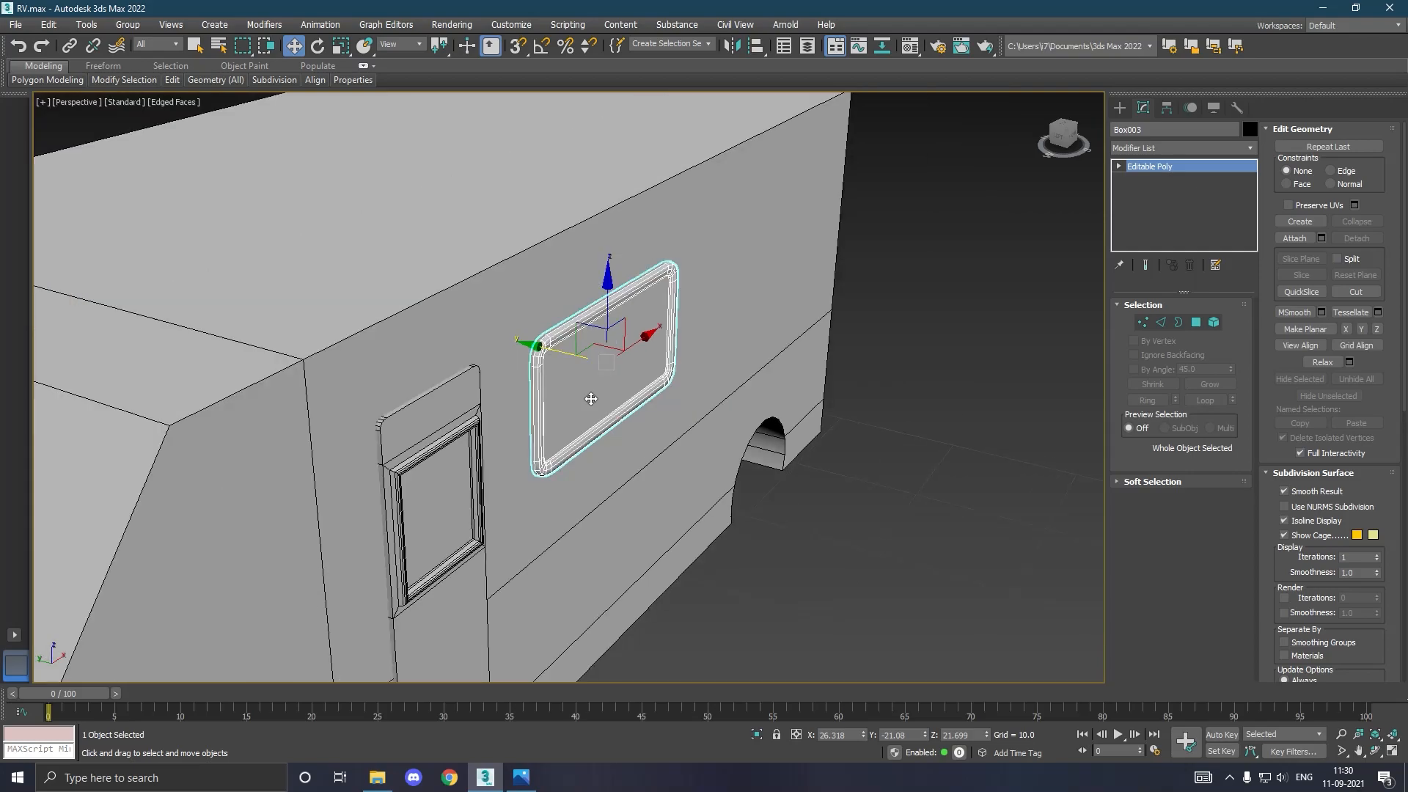
pyautogui.scroll(1, 529, 406)
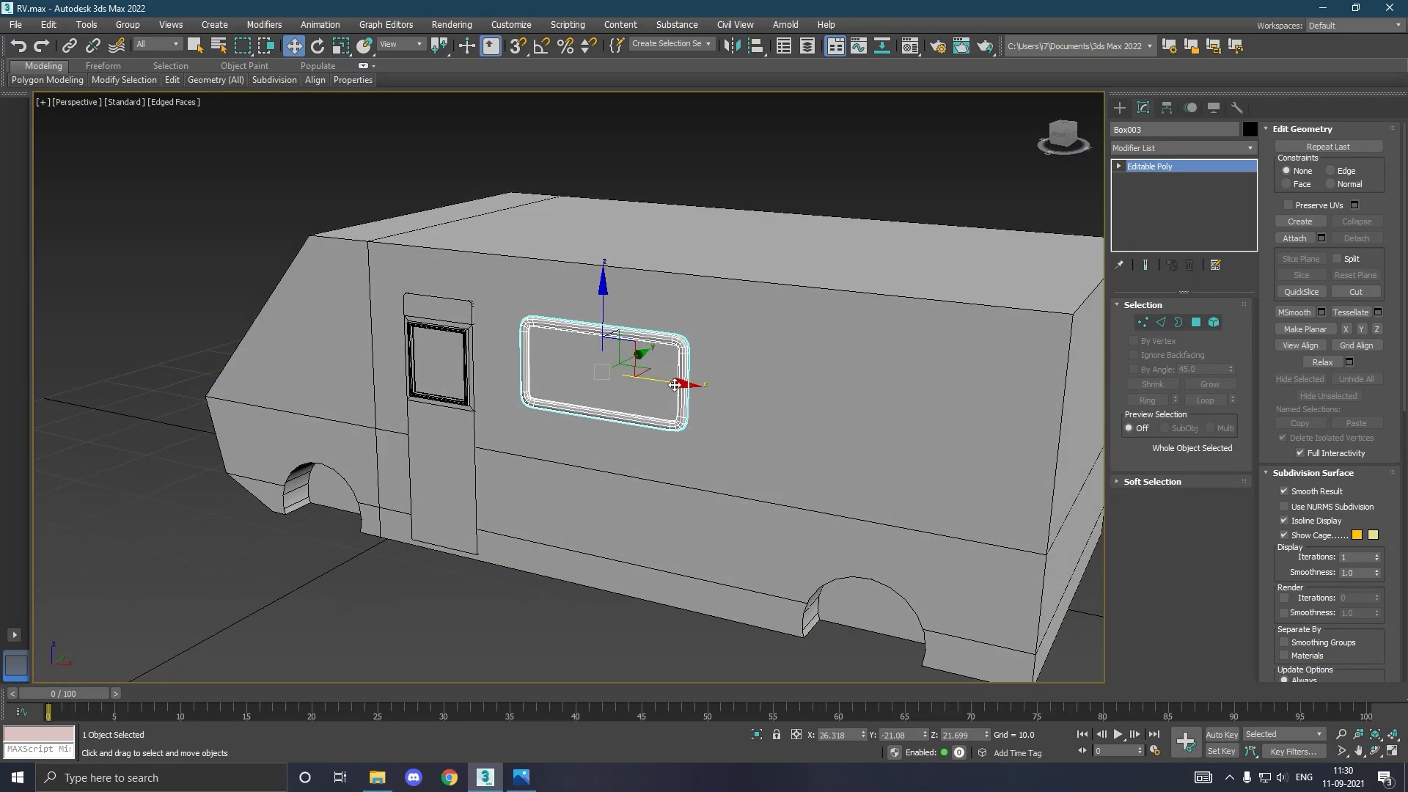
pyautogui.keyDown('shift'); pyautogui.moveTo(668, 384); pyautogui.dragTo(921, 396); pyautogui.keyUp('shift')
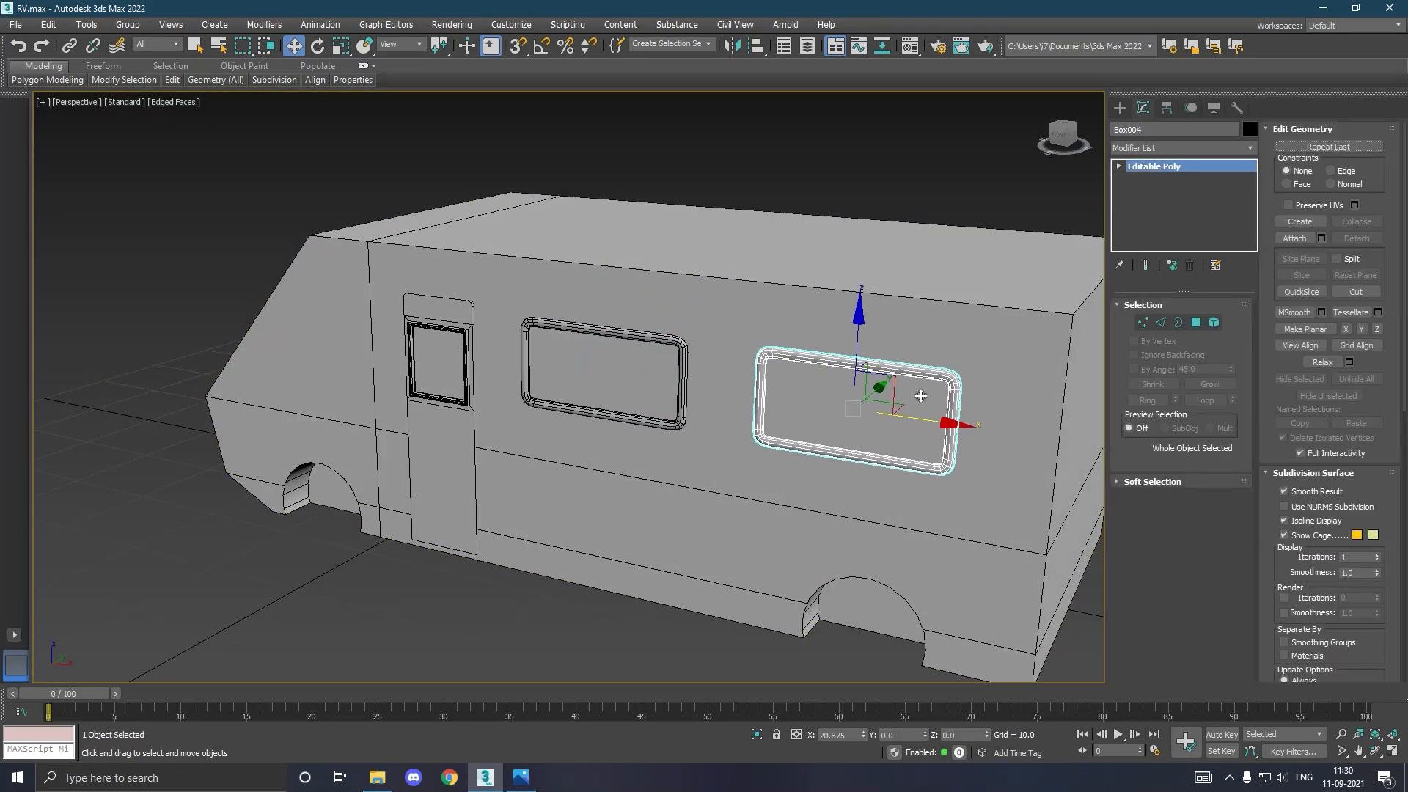
pyautogui.click(707, 452)
# In the front view, narrow the cloned window by moving its door-side vertices along X to about 47.319.
pyautogui.press('f')
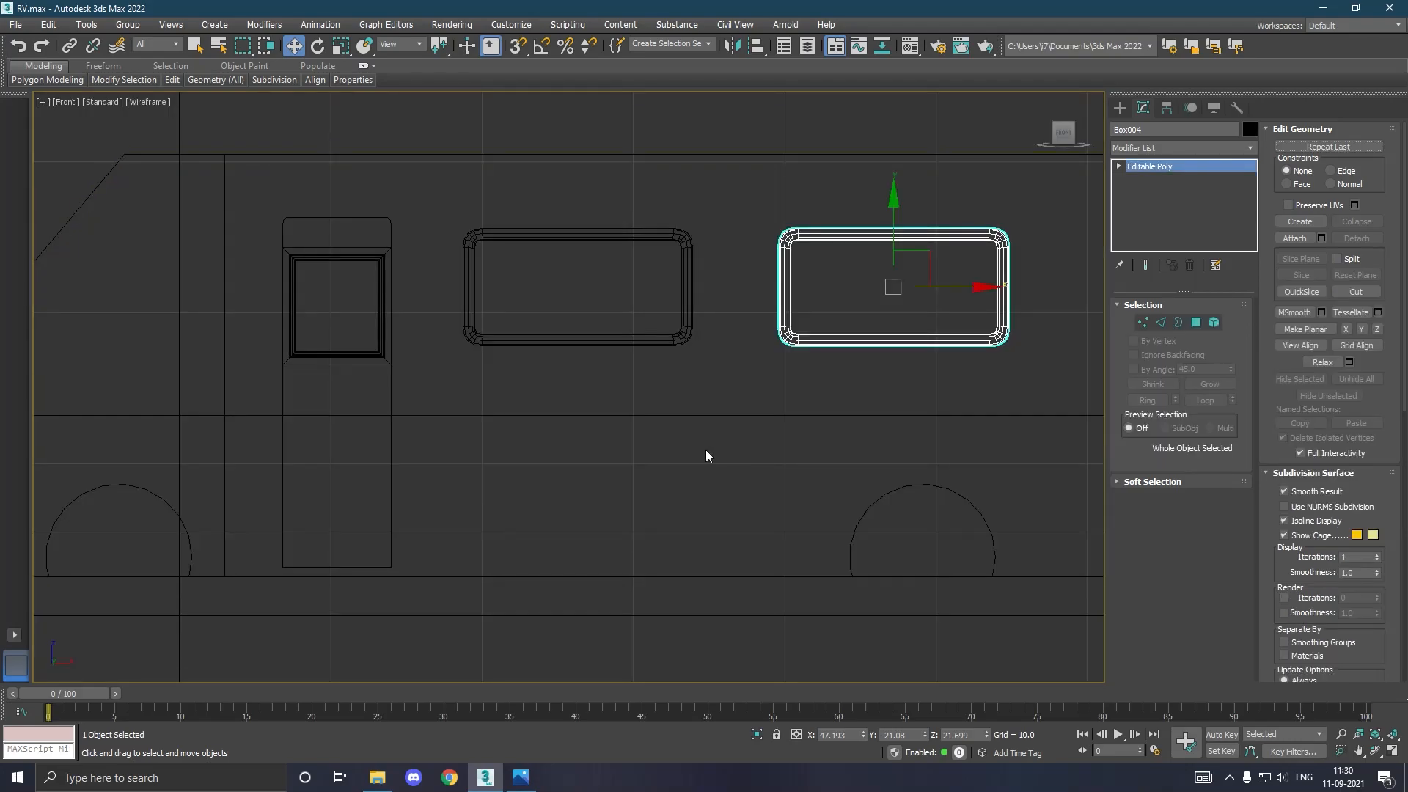
pyautogui.scroll(-2, 666, 454)
pyautogui.moveTo(762, 458); pyautogui.dragTo(497, 460, button='middle')
pyautogui.scroll(2, 540, 367)
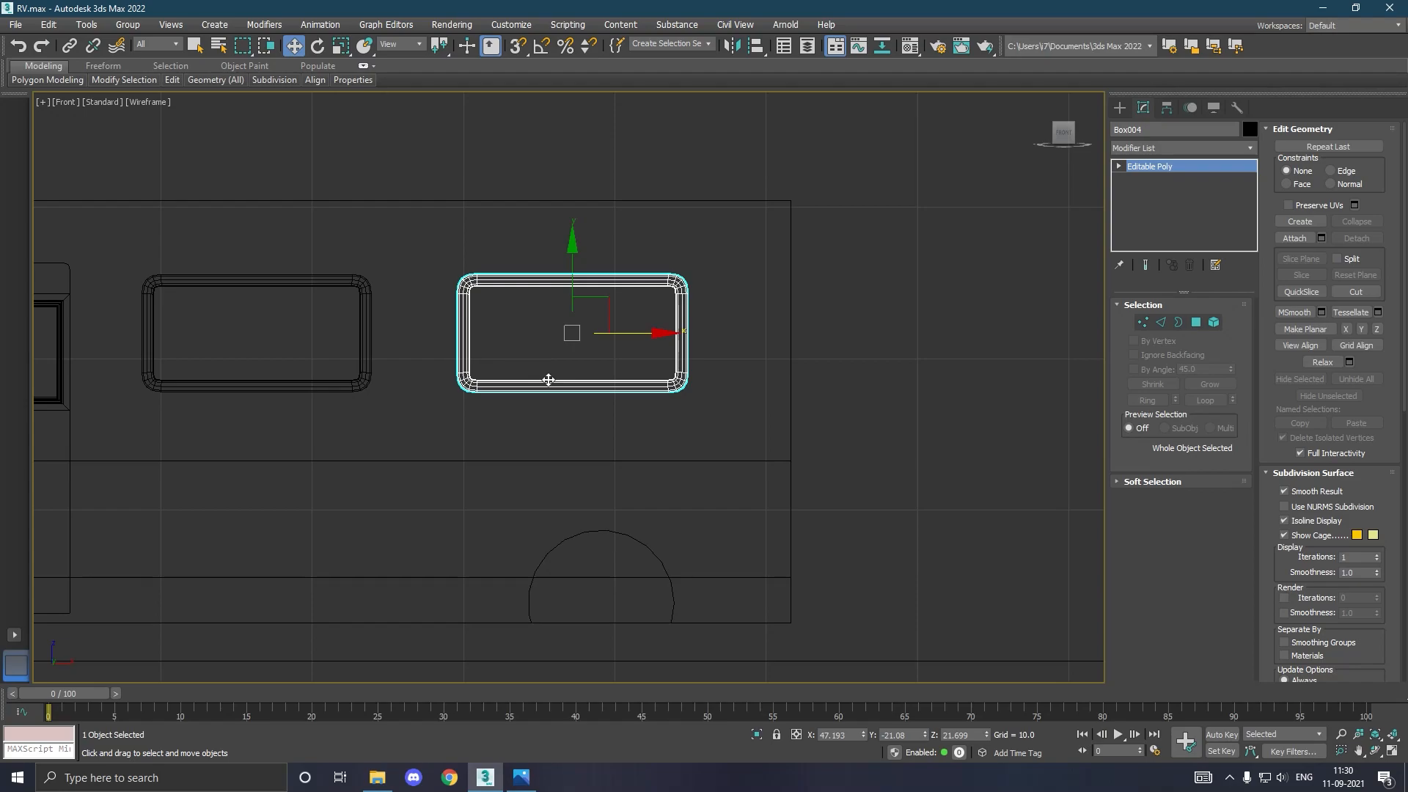
pyautogui.click(1139, 324)
pyautogui.moveTo(451, 255); pyautogui.dragTo(557, 485)
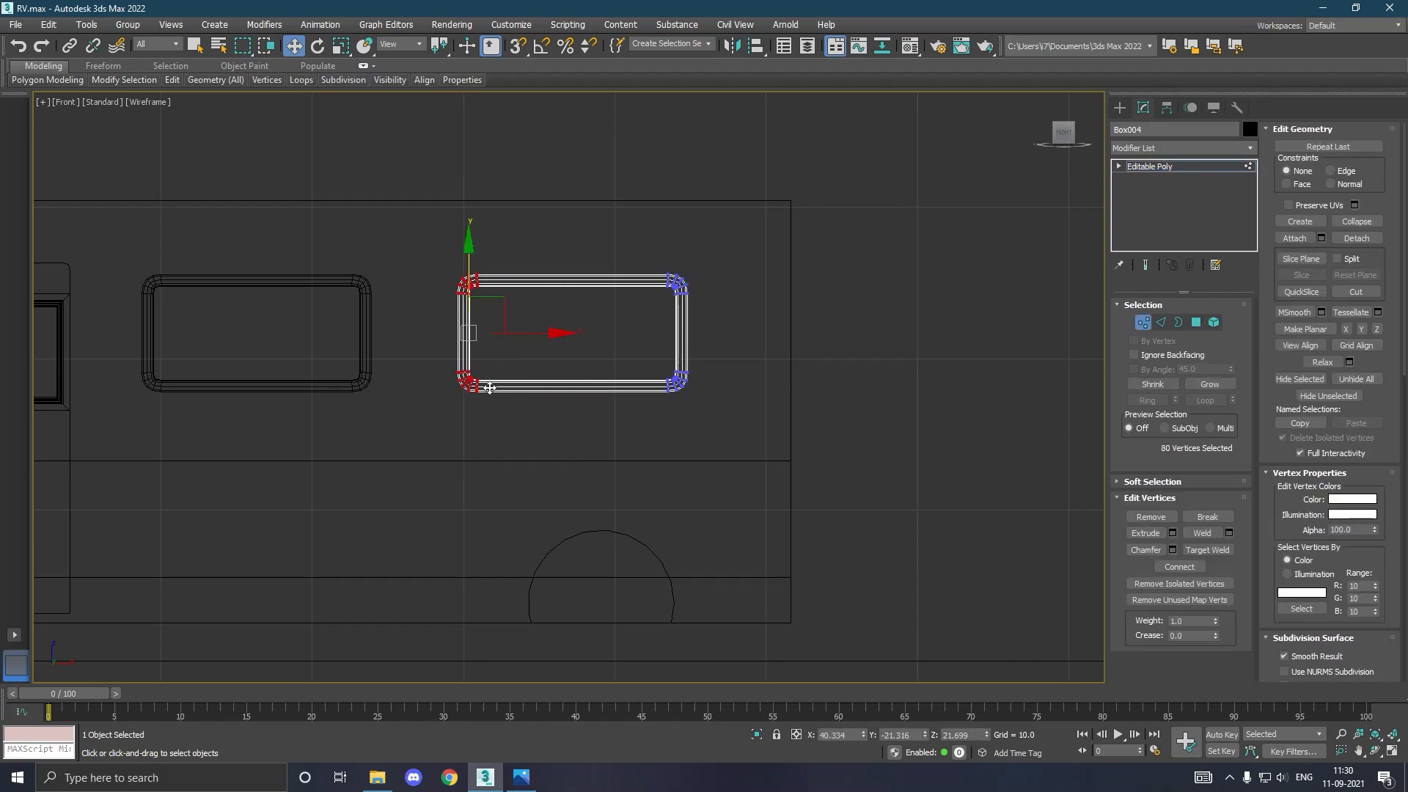
pyautogui.moveTo(544, 339); pyautogui.dragTo(651, 332)
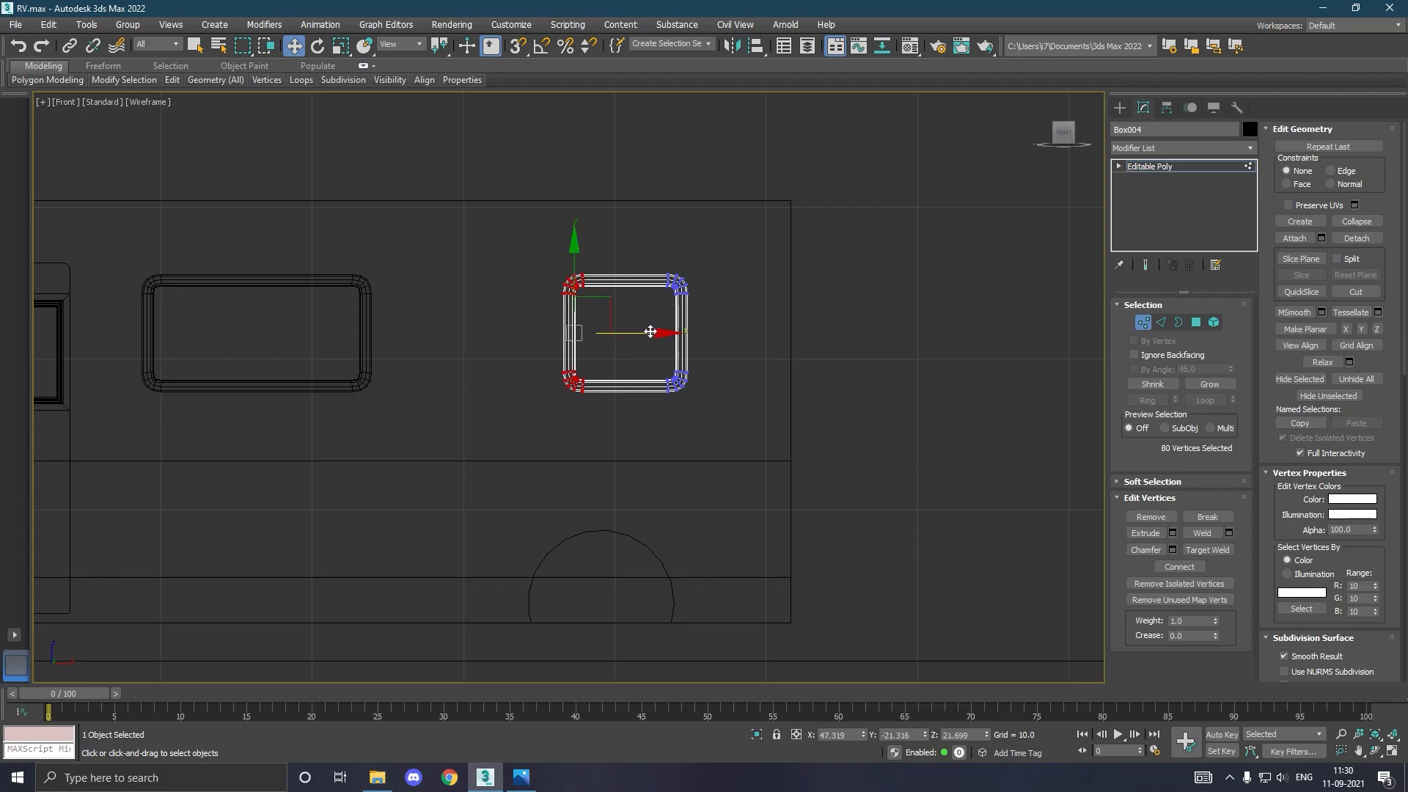
pyautogui.click(1169, 166)
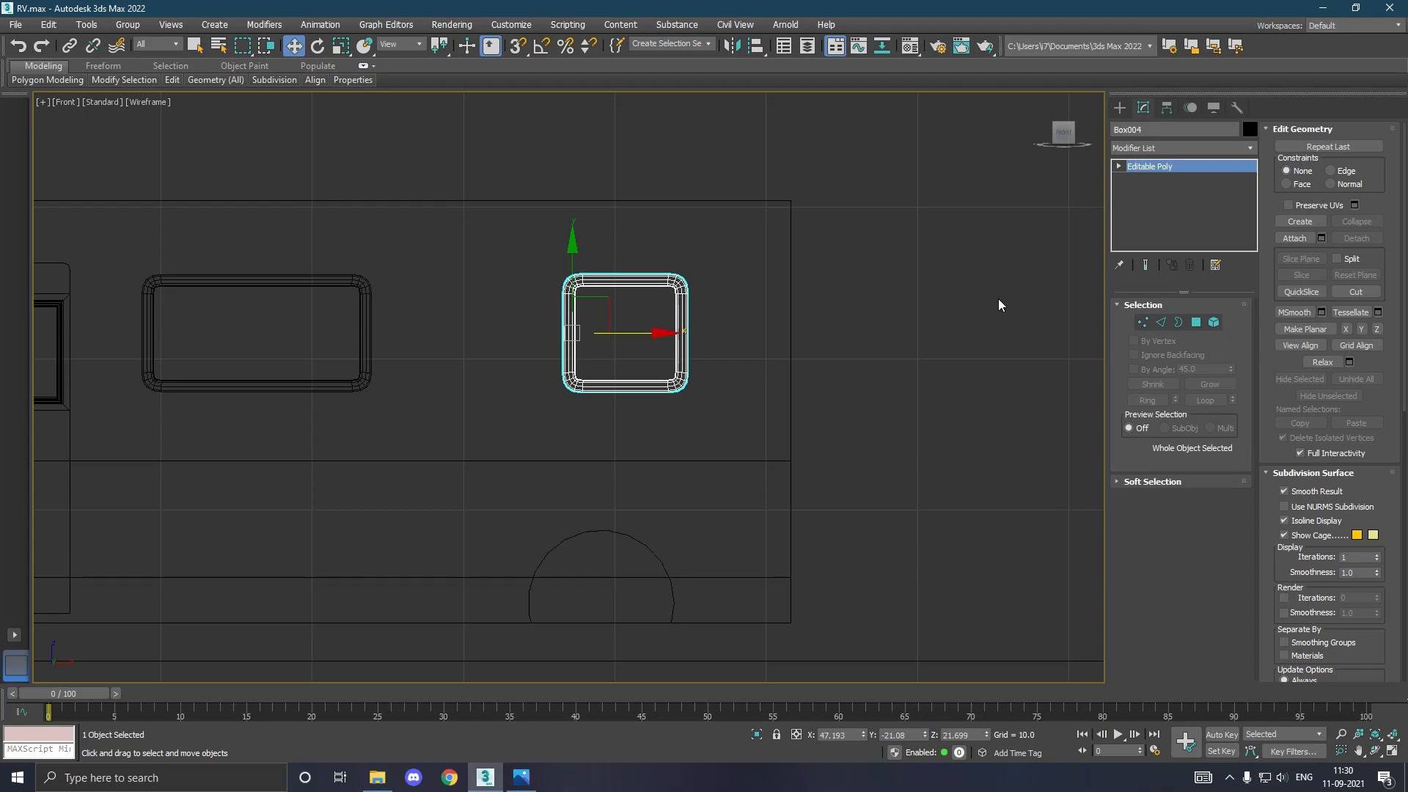
# In the perspective view, chamfer the RV body's door-side windshield pillar, front and roof edges by 1.136 with 1 segment.
pyautogui.press('p')
pyautogui.scroll(-3, 705, 387)
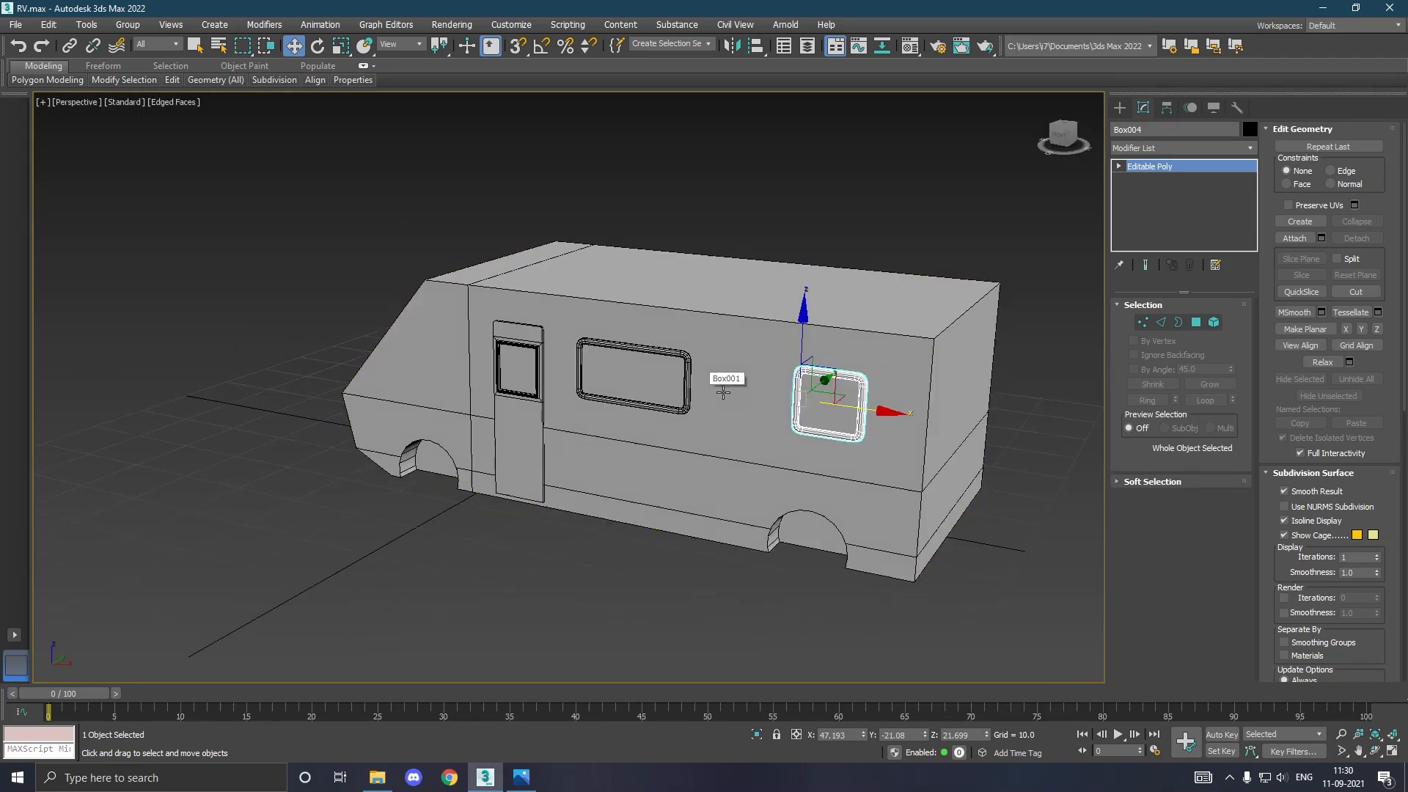
pyautogui.keyDown('alt'); pyautogui.moveTo(701, 380); pyautogui.dragTo(660, 367, button='middle'); pyautogui.keyUp('alt')
pyautogui.keyDown('alt'); pyautogui.moveTo(631, 423); pyautogui.dragTo(623, 435, button='middle'); pyautogui.keyUp('alt')
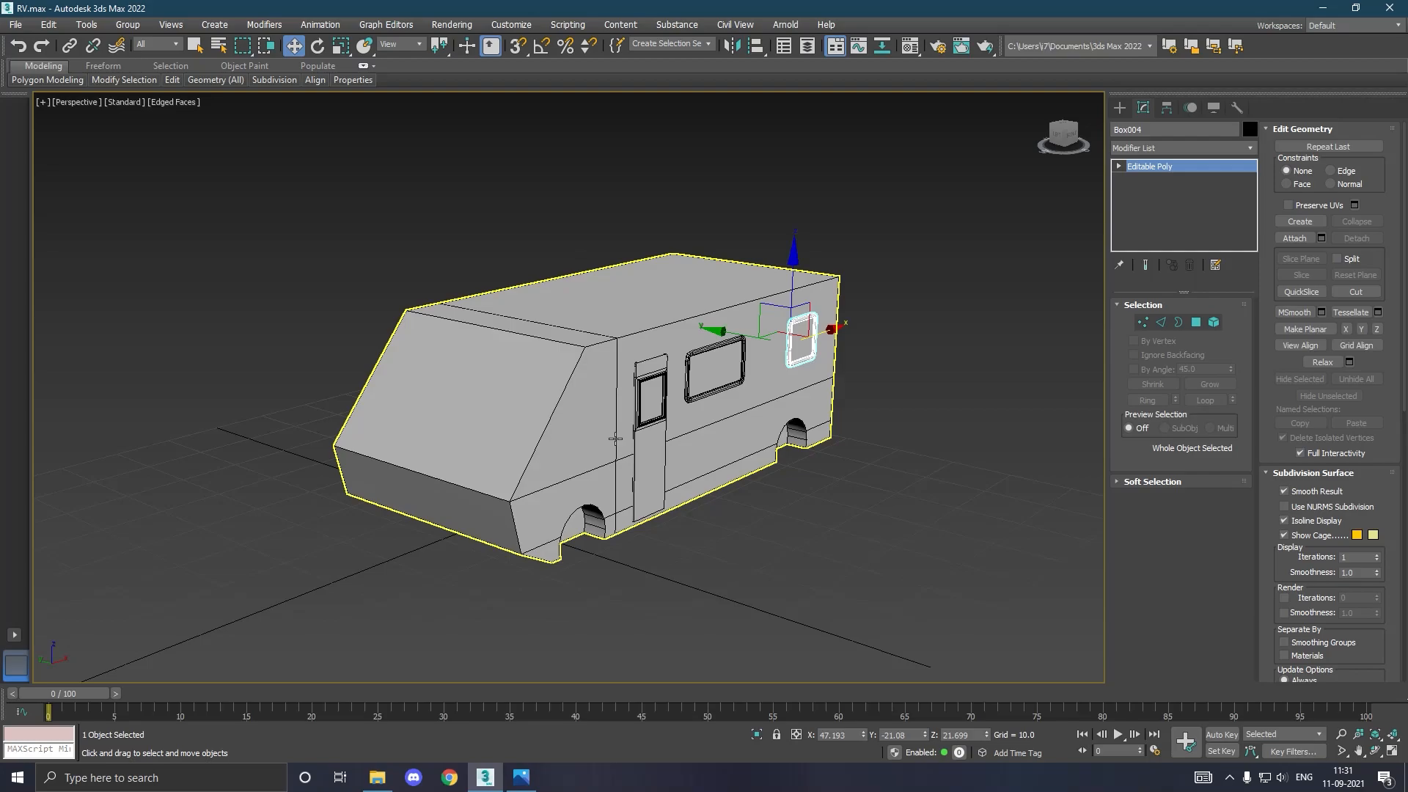
pyautogui.click(781, 513)
pyautogui.click(596, 408)
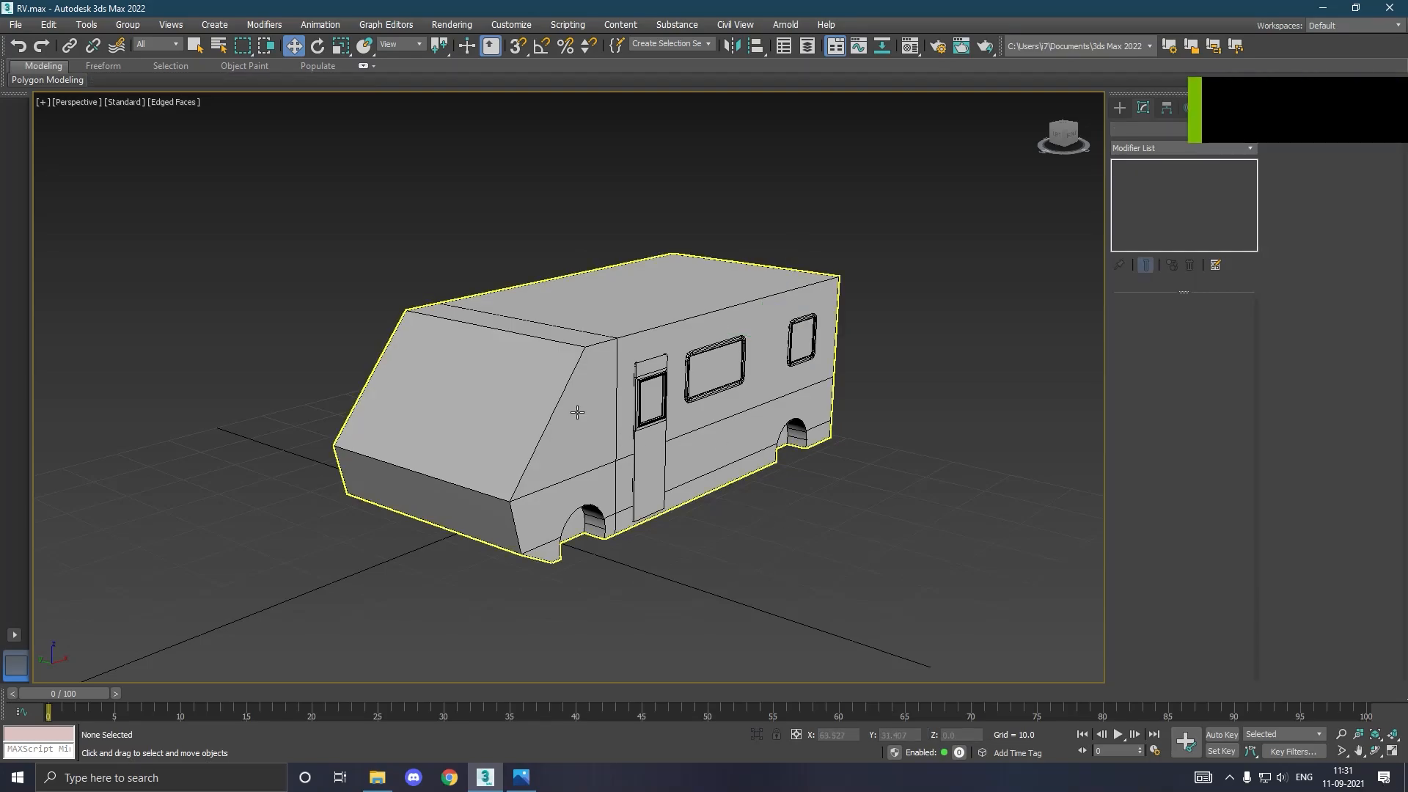
pyautogui.click(1160, 323)
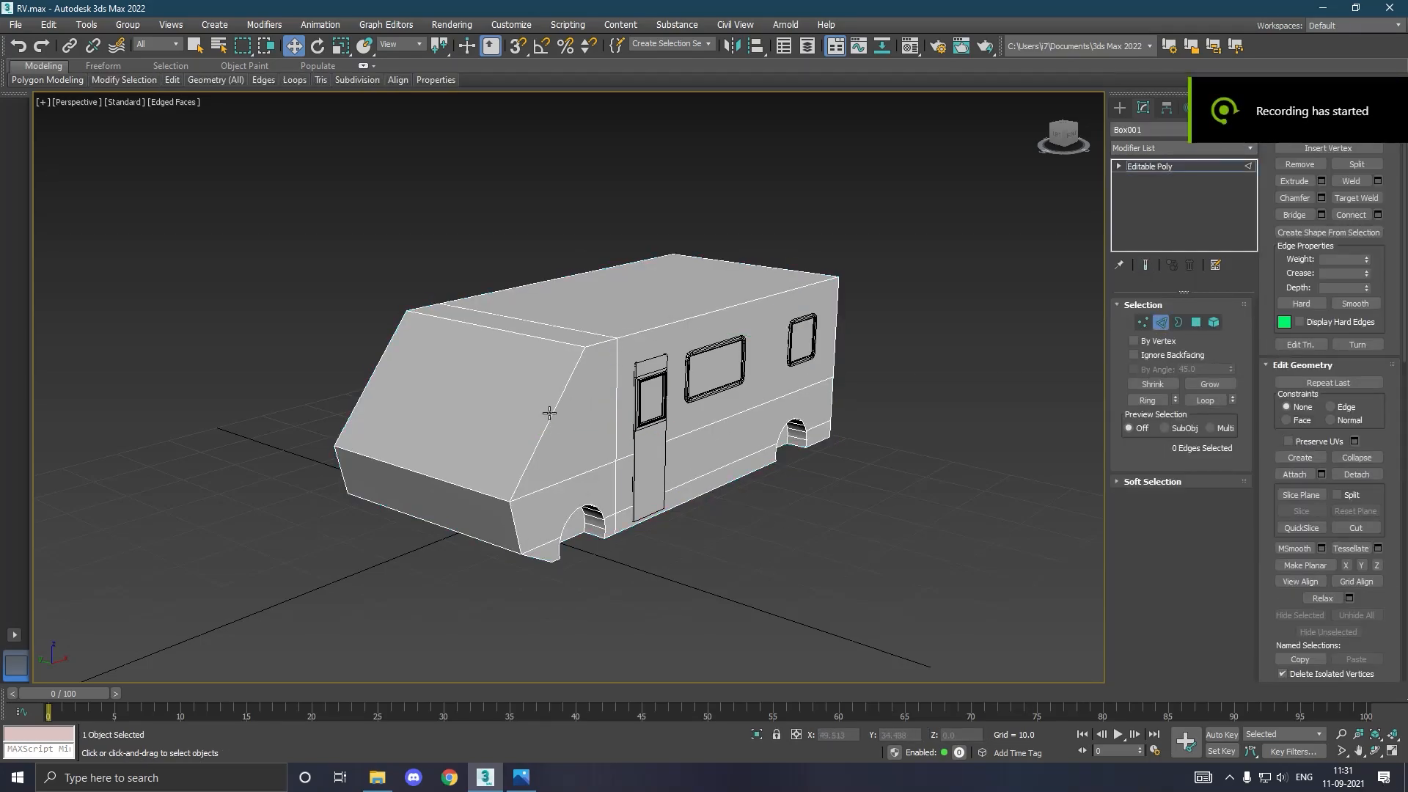
pyautogui.doubleClick(557, 422)
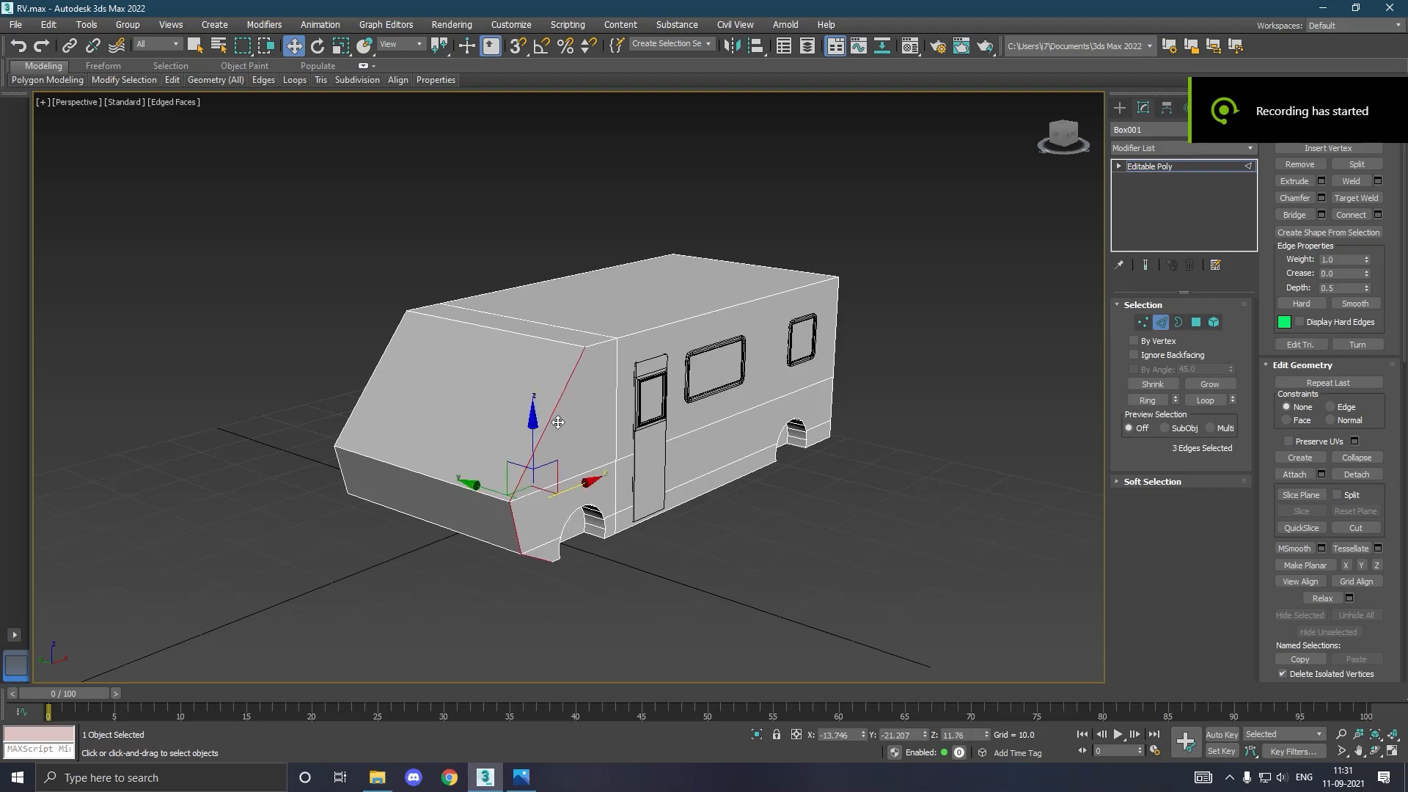
pyautogui.keyDown('ctrl'); pyautogui.doubleClick(613, 343); pyautogui.keyUp('ctrl')
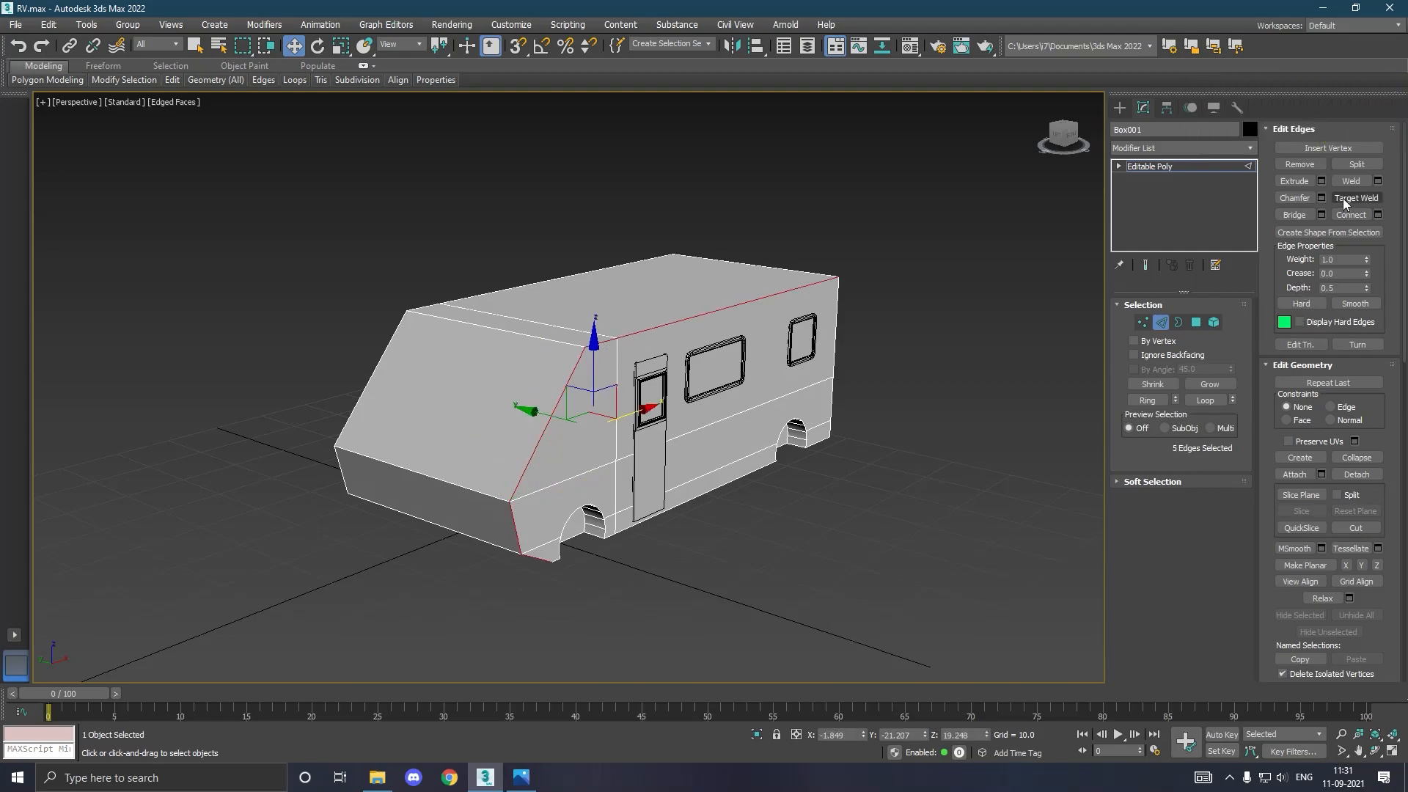
pyautogui.click(1321, 198)
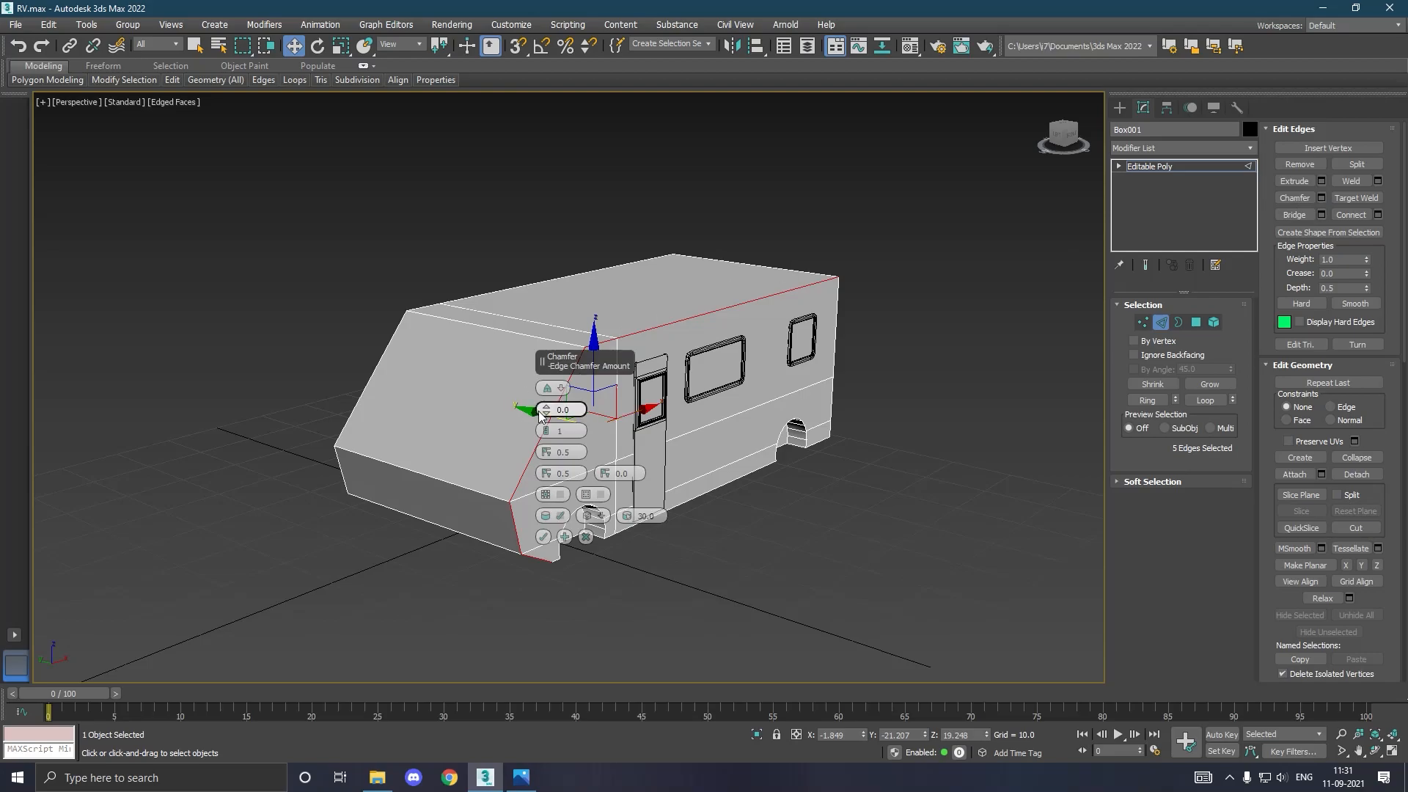
pyautogui.moveTo(542, 410); pyautogui.dragTo(541, 402)
pyautogui.keyDown('alt'); pyautogui.moveTo(738, 582); pyautogui.dragTo(697, 574, button='middle'); pyautogui.keyUp('alt')
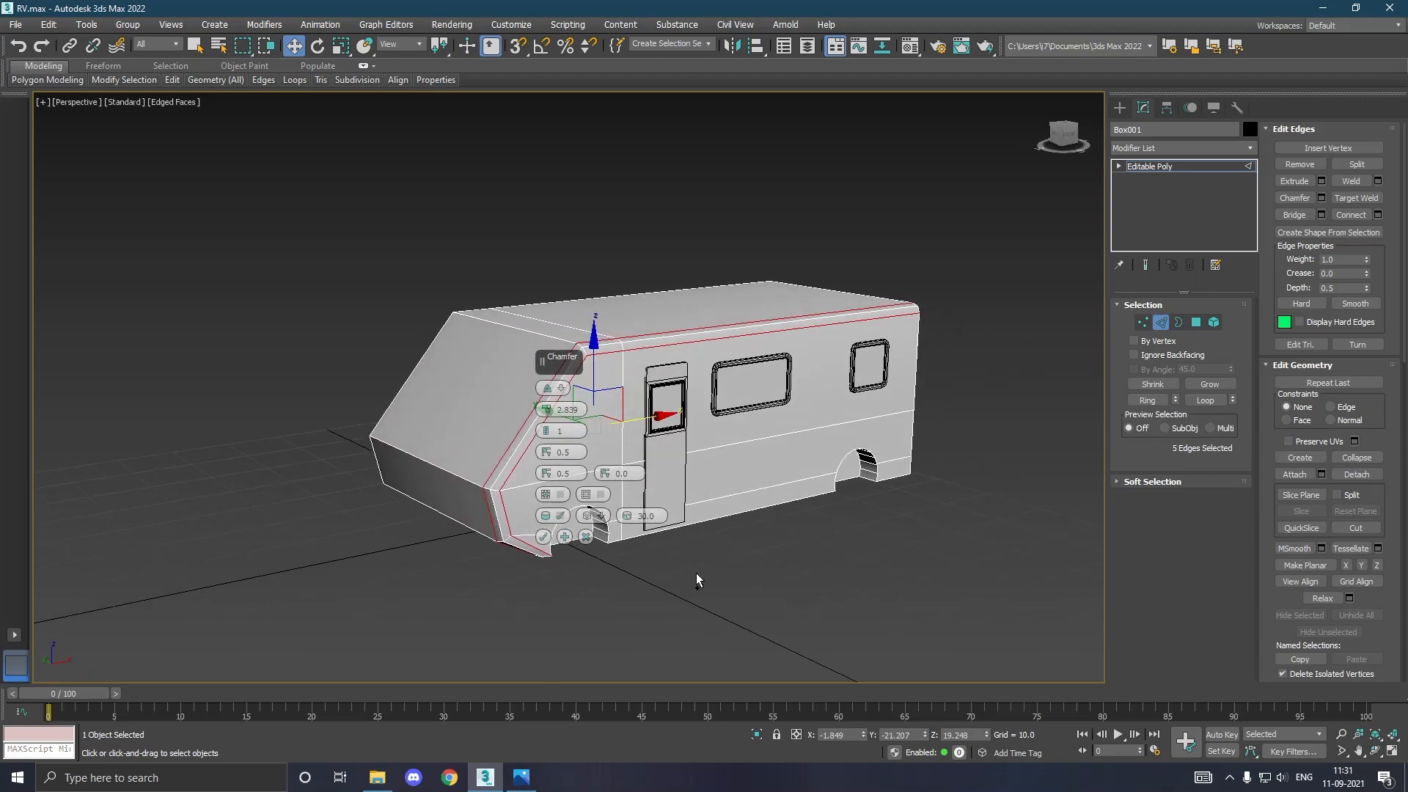
pyautogui.scroll(5, 519, 553)
pyautogui.keyDown('alt'); pyautogui.moveTo(525, 559); pyautogui.dragTo(496, 572, button='middle'); pyautogui.keyUp('alt')
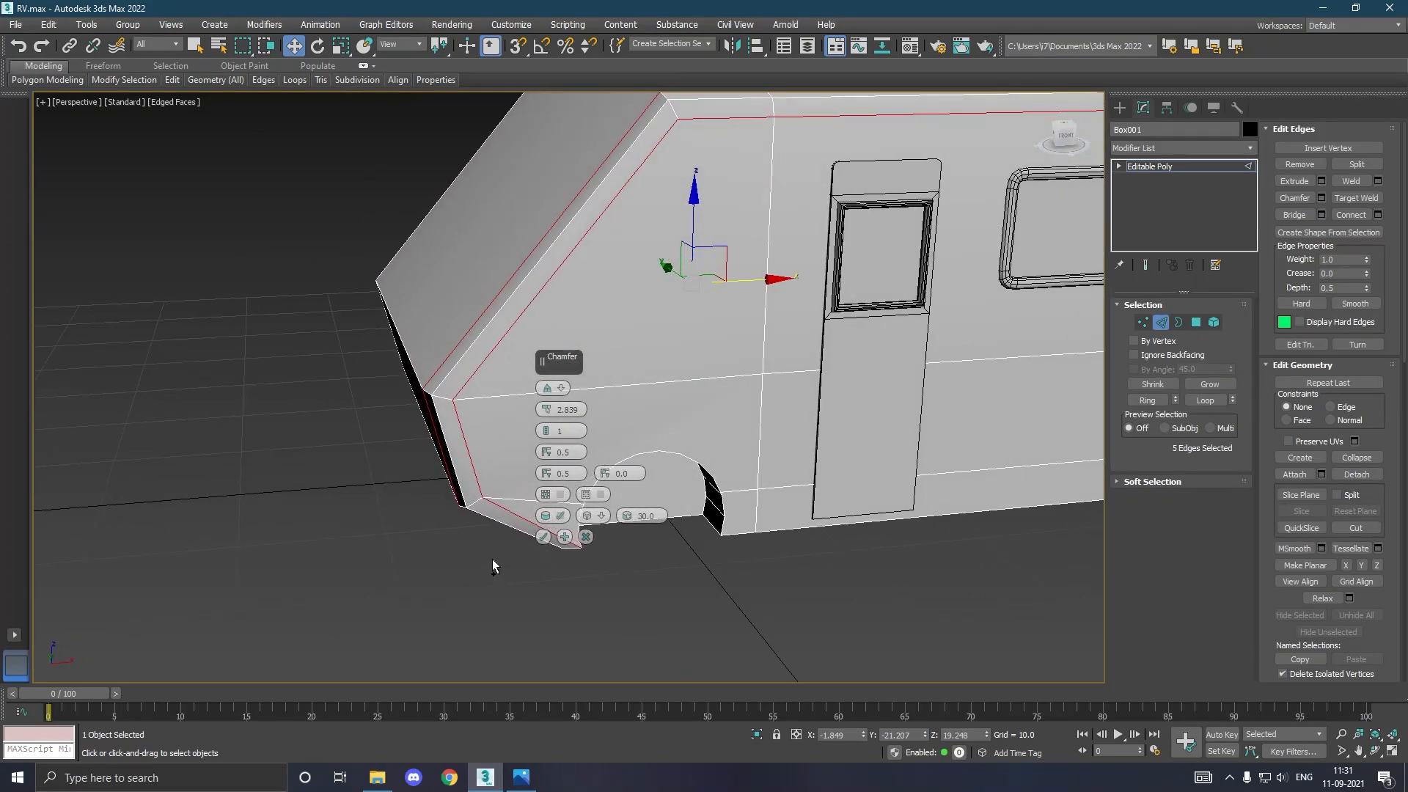
pyautogui.moveTo(554, 374); pyautogui.dragTo(644, 397)
pyautogui.keyDown('alt'); pyautogui.moveTo(544, 393); pyautogui.dragTo(589, 392, button='middle'); pyautogui.keyUp('alt')
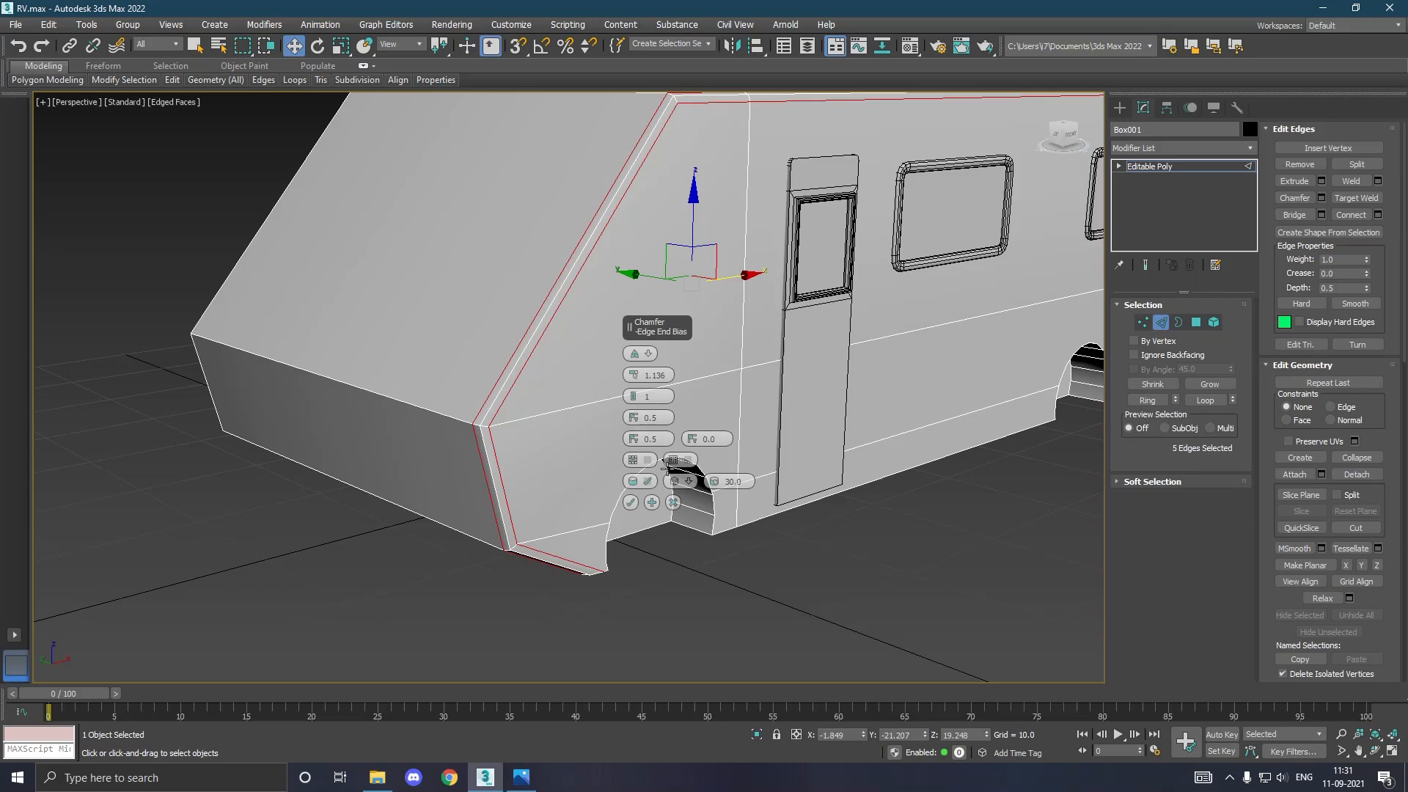
pyautogui.click(630, 503)
pyautogui.scroll(-4, 528, 566)
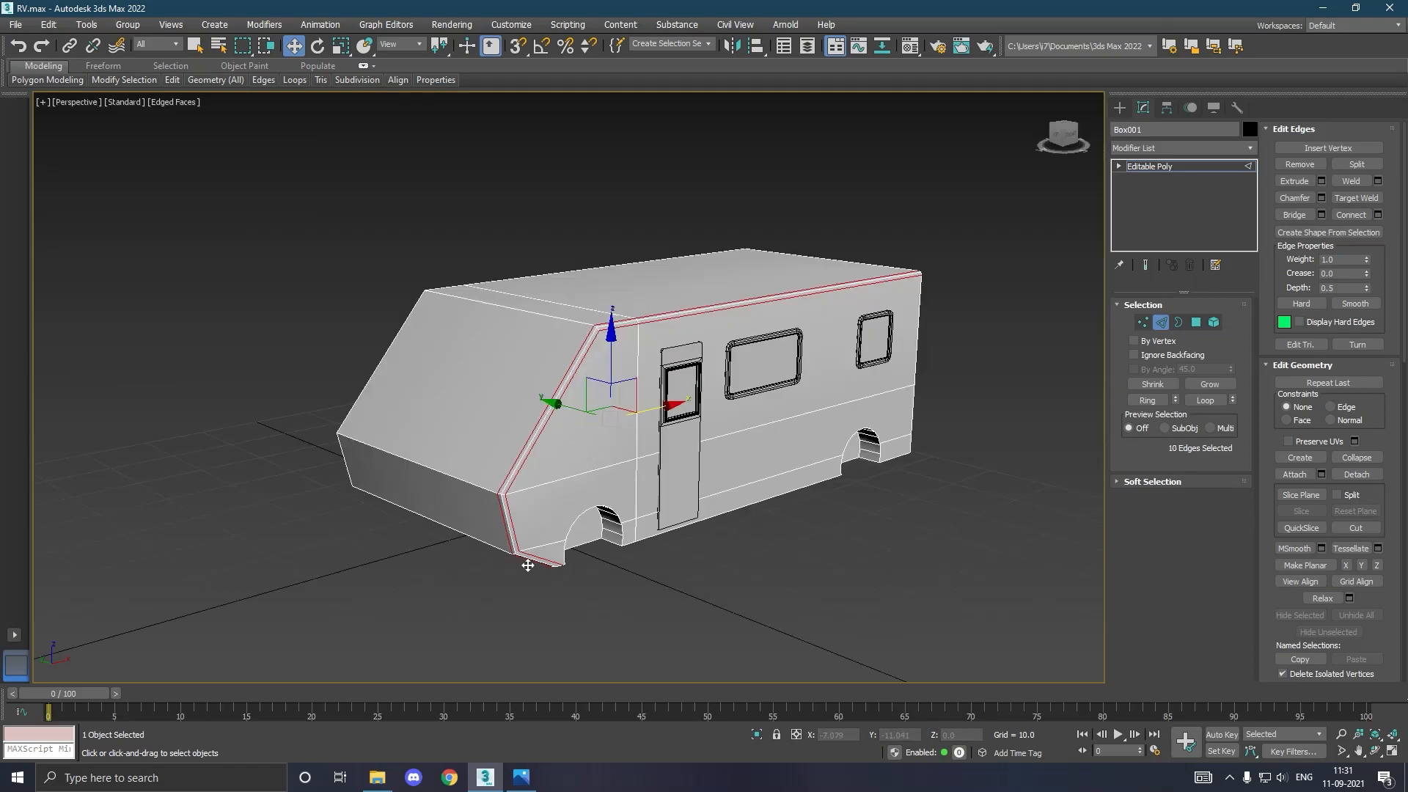
# Inset the RV's sloping windshield polygon by 4.861.
pyautogui.click(1145, 166)
pyautogui.click(1196, 322)
pyautogui.click(456, 385)
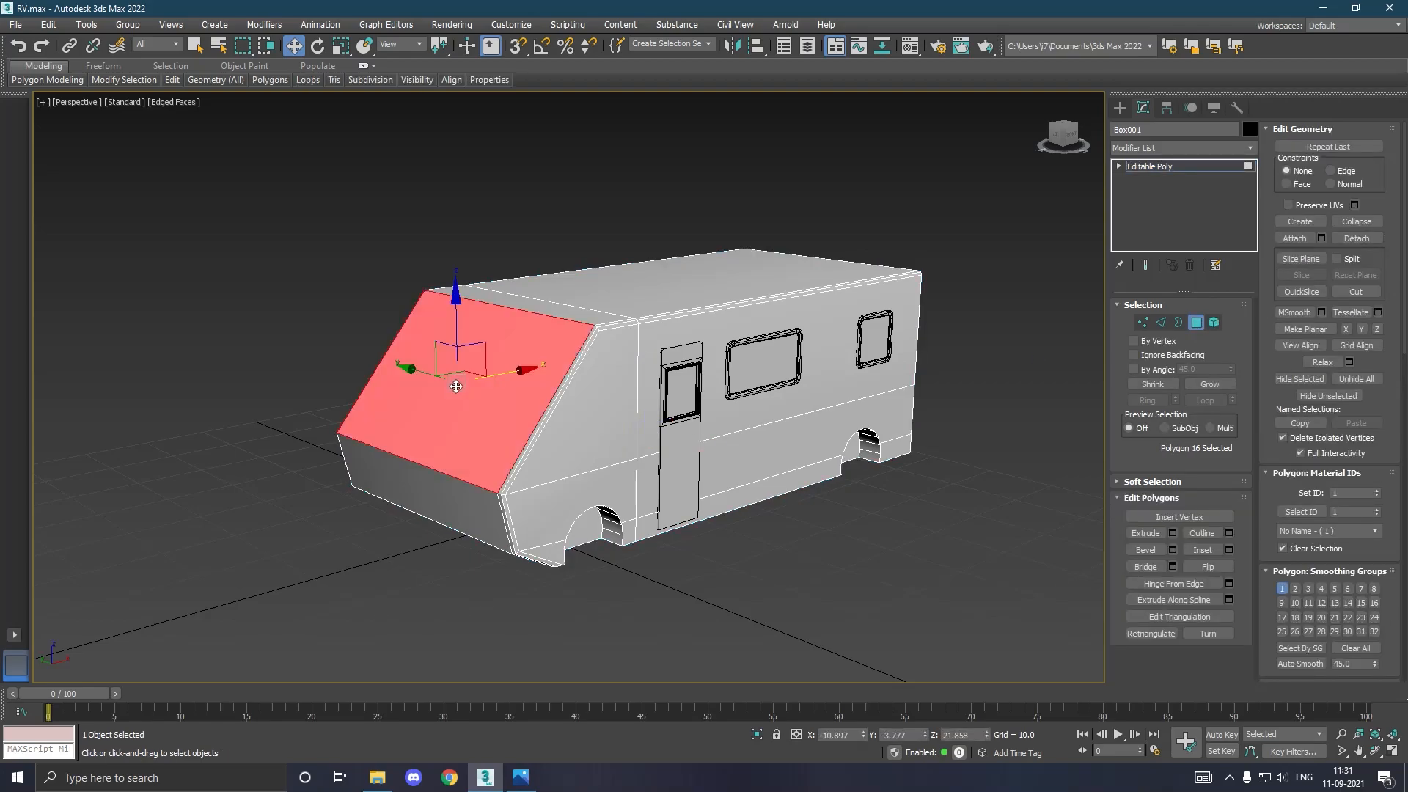
pyautogui.scroll(2, 488, 422)
pyautogui.click(1228, 550)
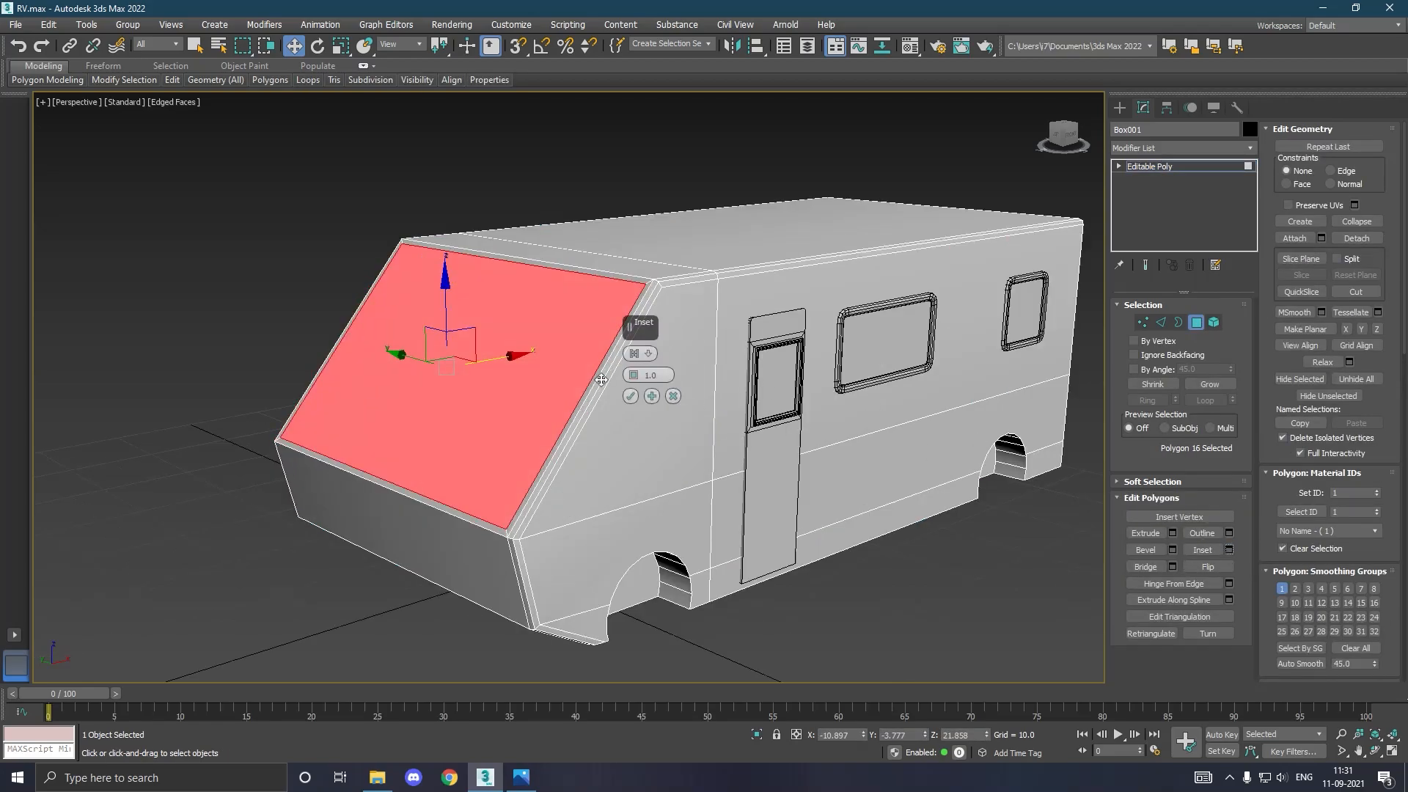
pyautogui.moveTo(632, 380)
pyautogui.mouseDown()
pyautogui.moveTo(630, 345)
pyautogui.moveTo(649, 358)
pyautogui.mouseUp()
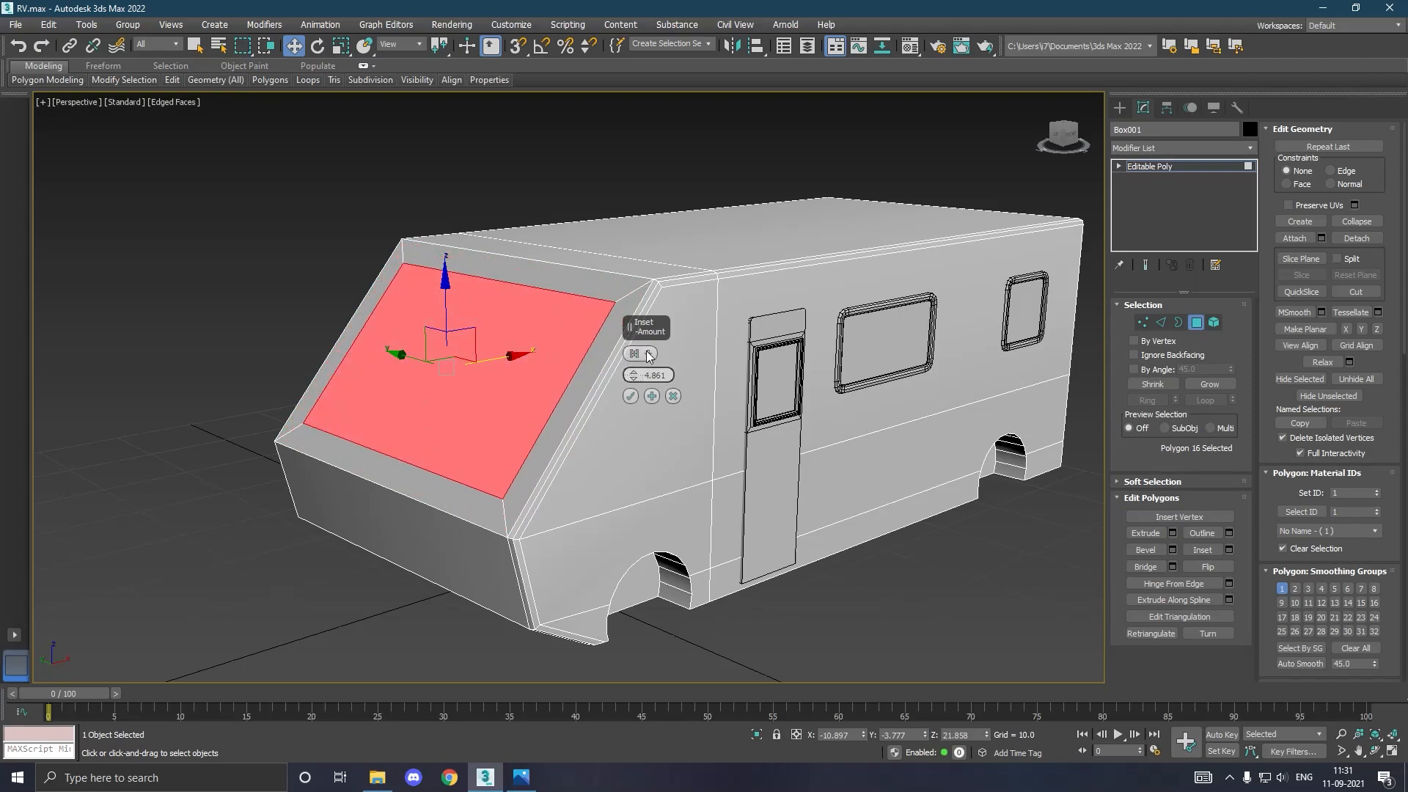
pyautogui.moveTo(478, 357)
pyautogui.keyDown('alt'); pyautogui.mouseDown(button='middle')
pyautogui.moveTo(550, 362)
pyautogui.moveTo(497, 365)
pyautogui.mouseUp(button='middle'); pyautogui.keyUp('alt')
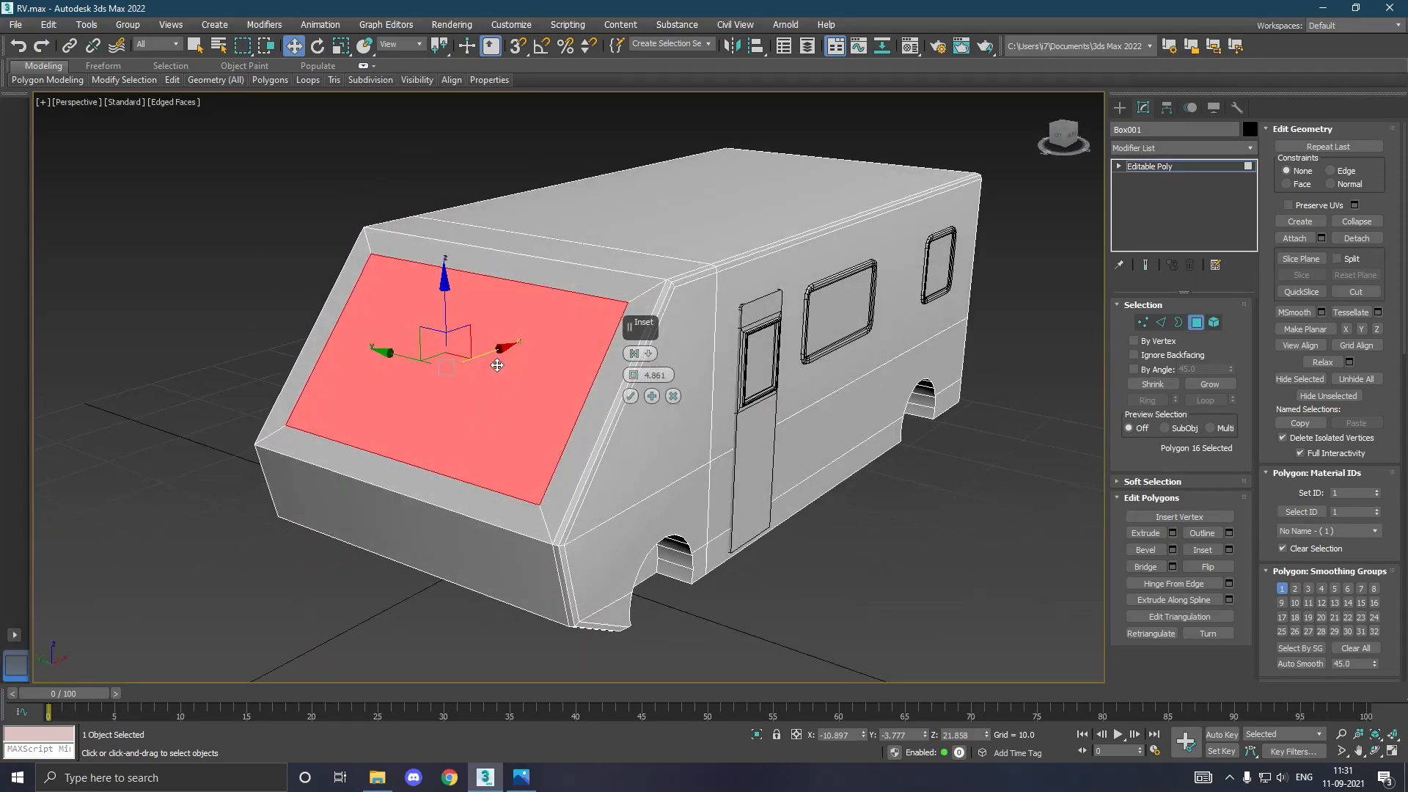
pyautogui.click(630, 396)
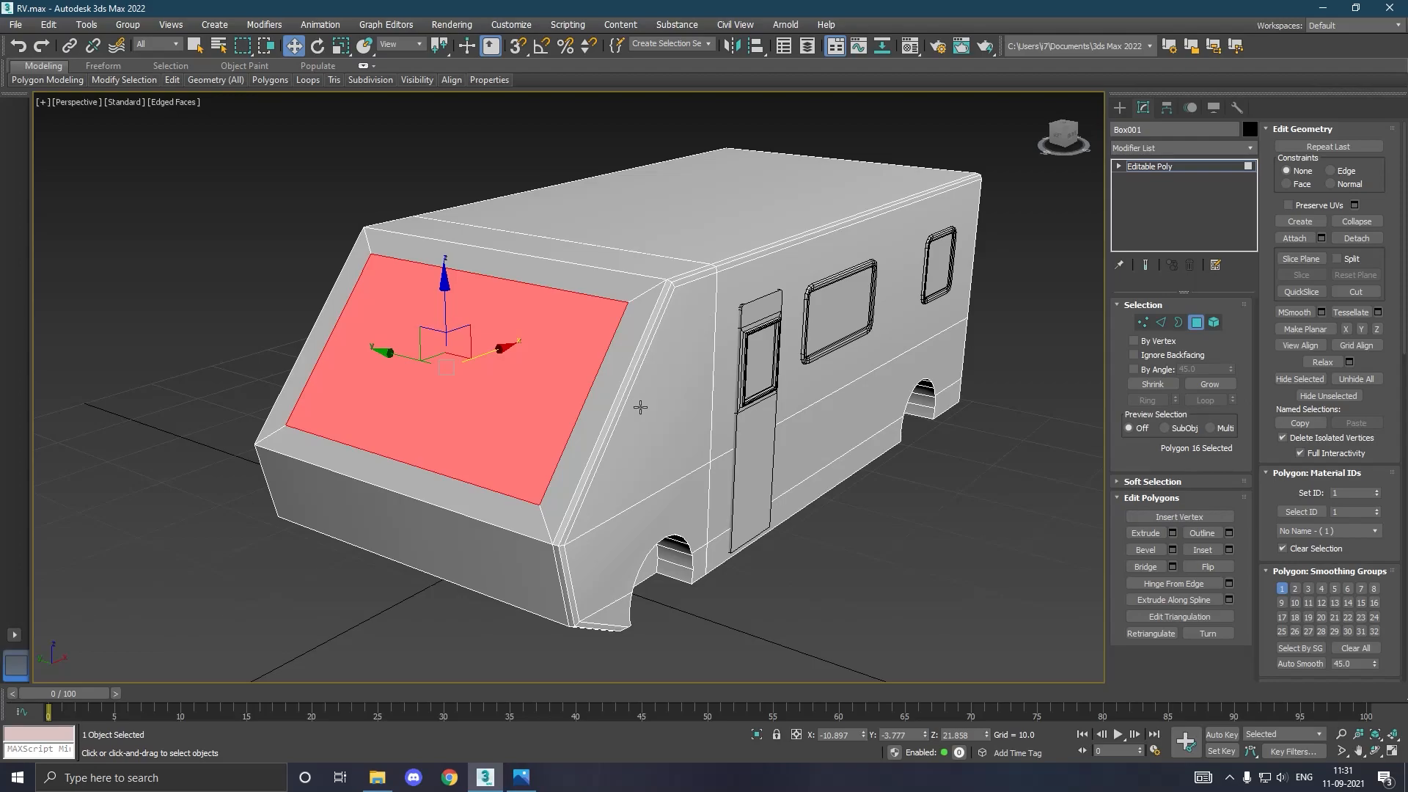
# Inset the inner windshield polygon again by about 0.886 to form a thin border.
pyautogui.click(1229, 550)
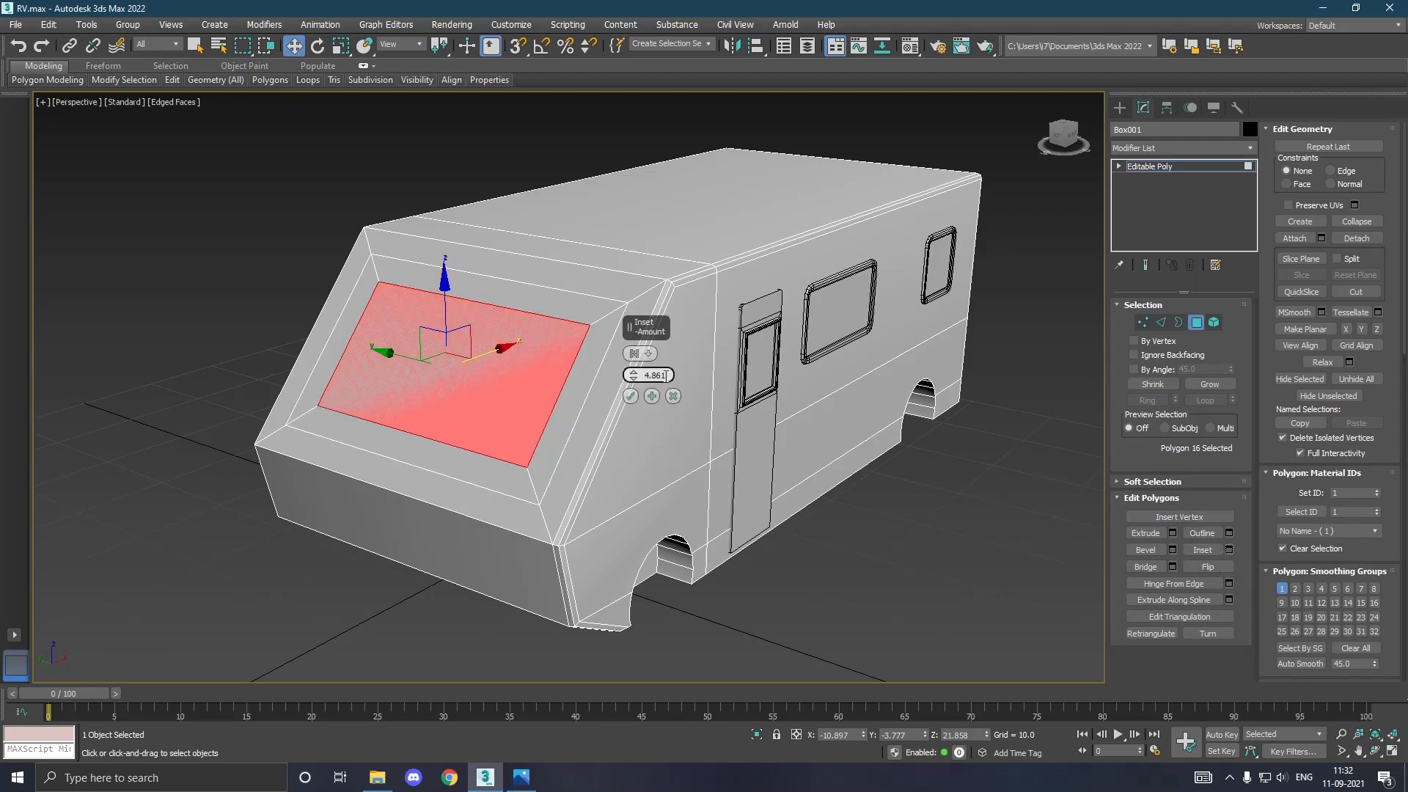
pyautogui.moveTo(637, 377); pyautogui.dragTo(652, 404)
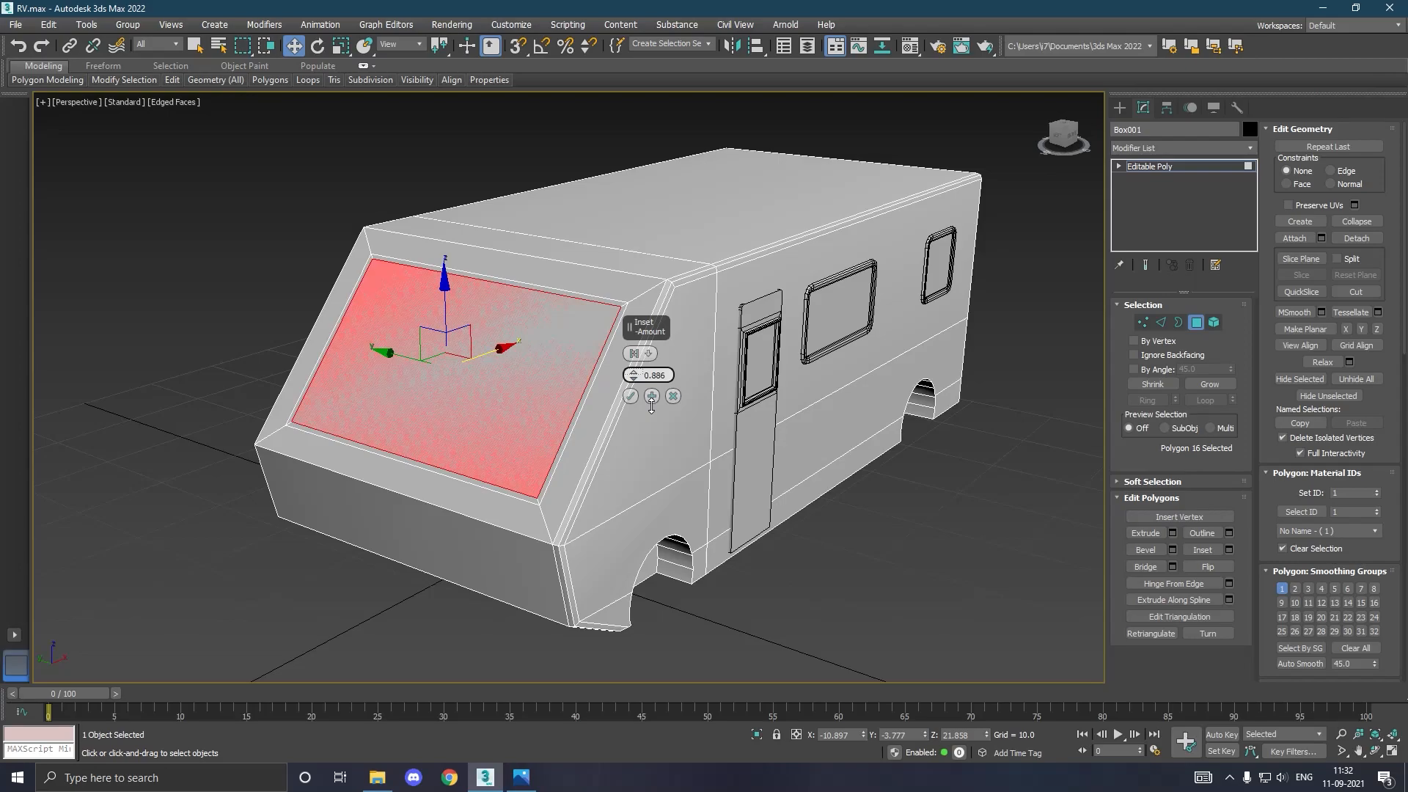
pyautogui.click(630, 396)
pyautogui.scroll(2, 531, 388)
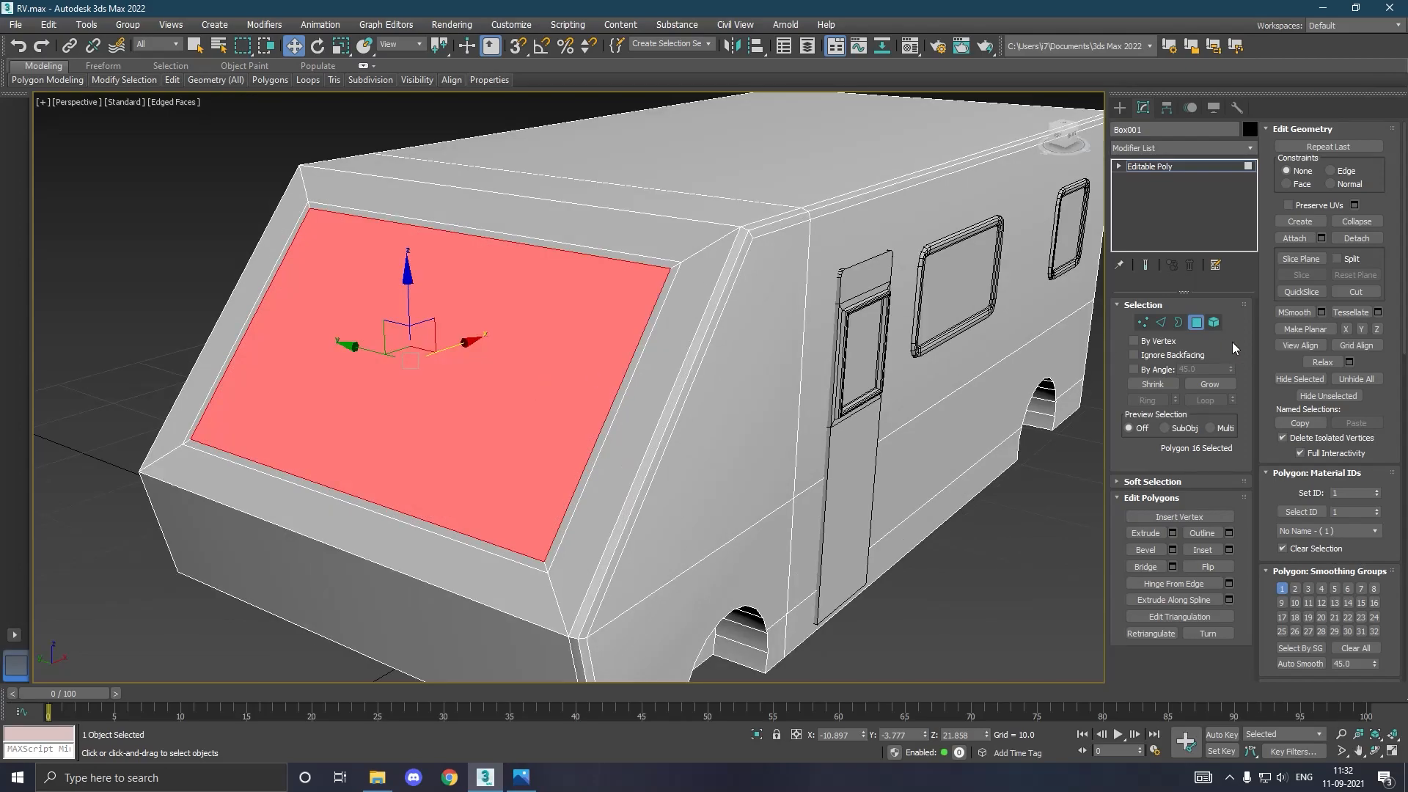
pyautogui.click(1142, 323)
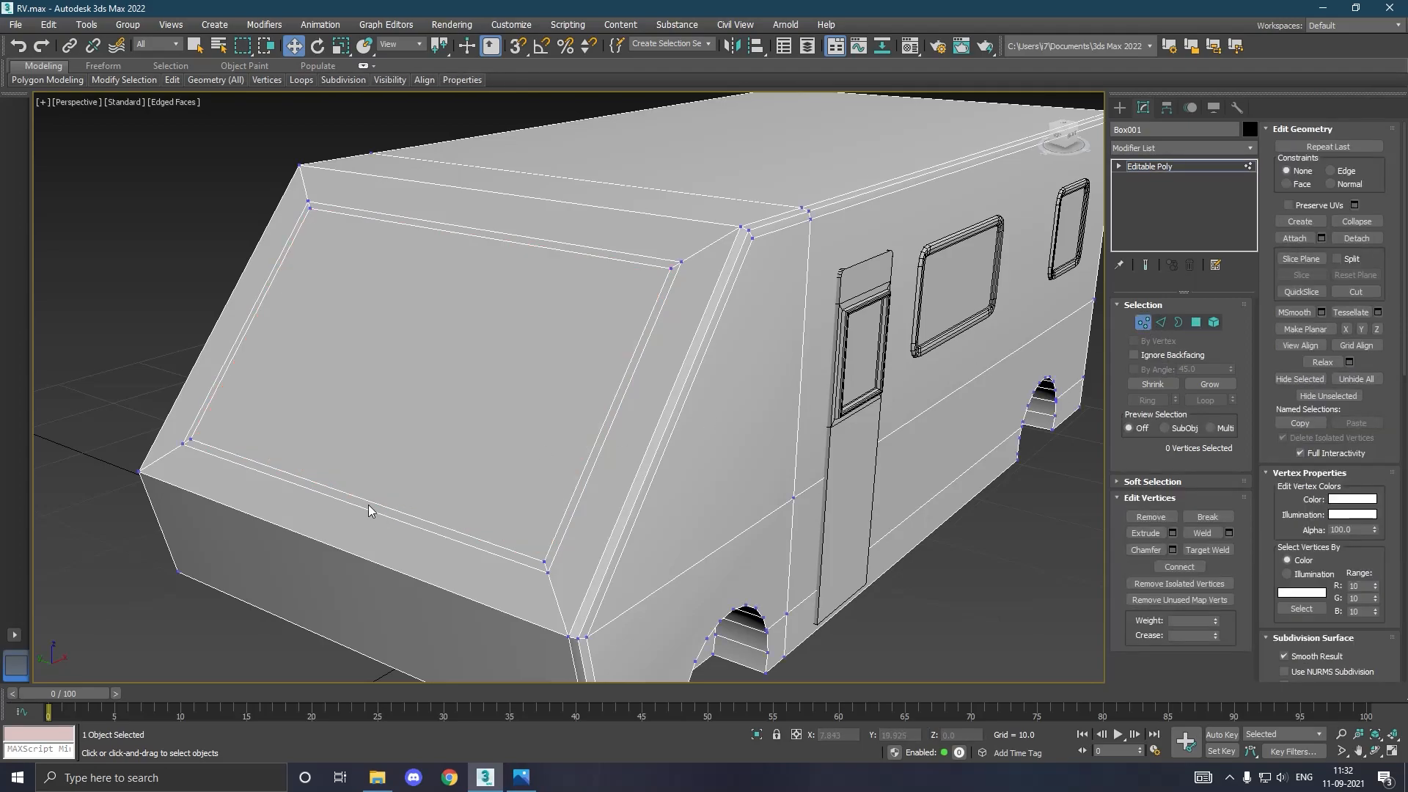
pyautogui.rightClick(394, 490)
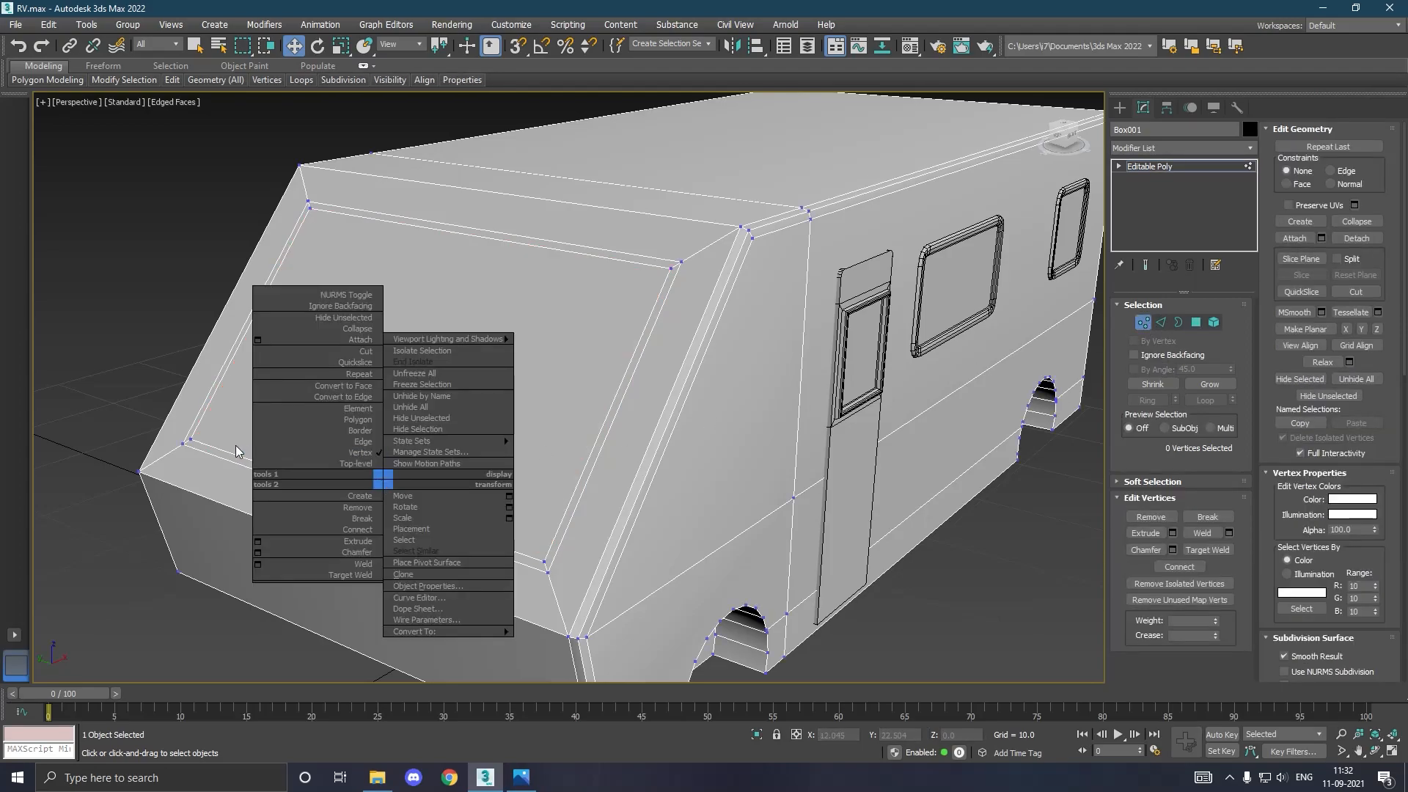
pyautogui.click(351, 363)
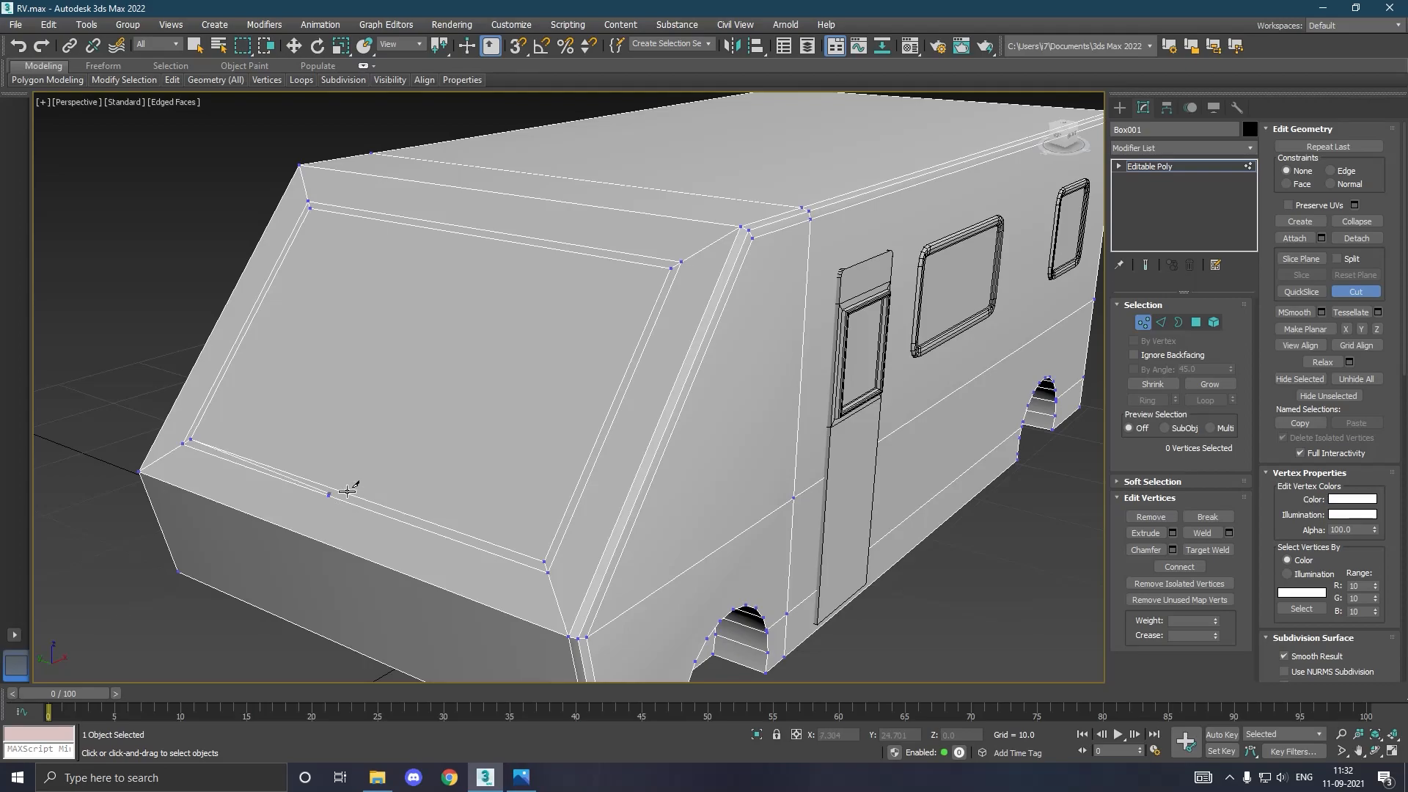
pyautogui.rightClick(418, 319)
# Connect the upper and lower edges of the inner windshield polygon with one edge down its centre.
pyautogui.click(1160, 322)
pyautogui.press('w')
pyautogui.click(534, 246)
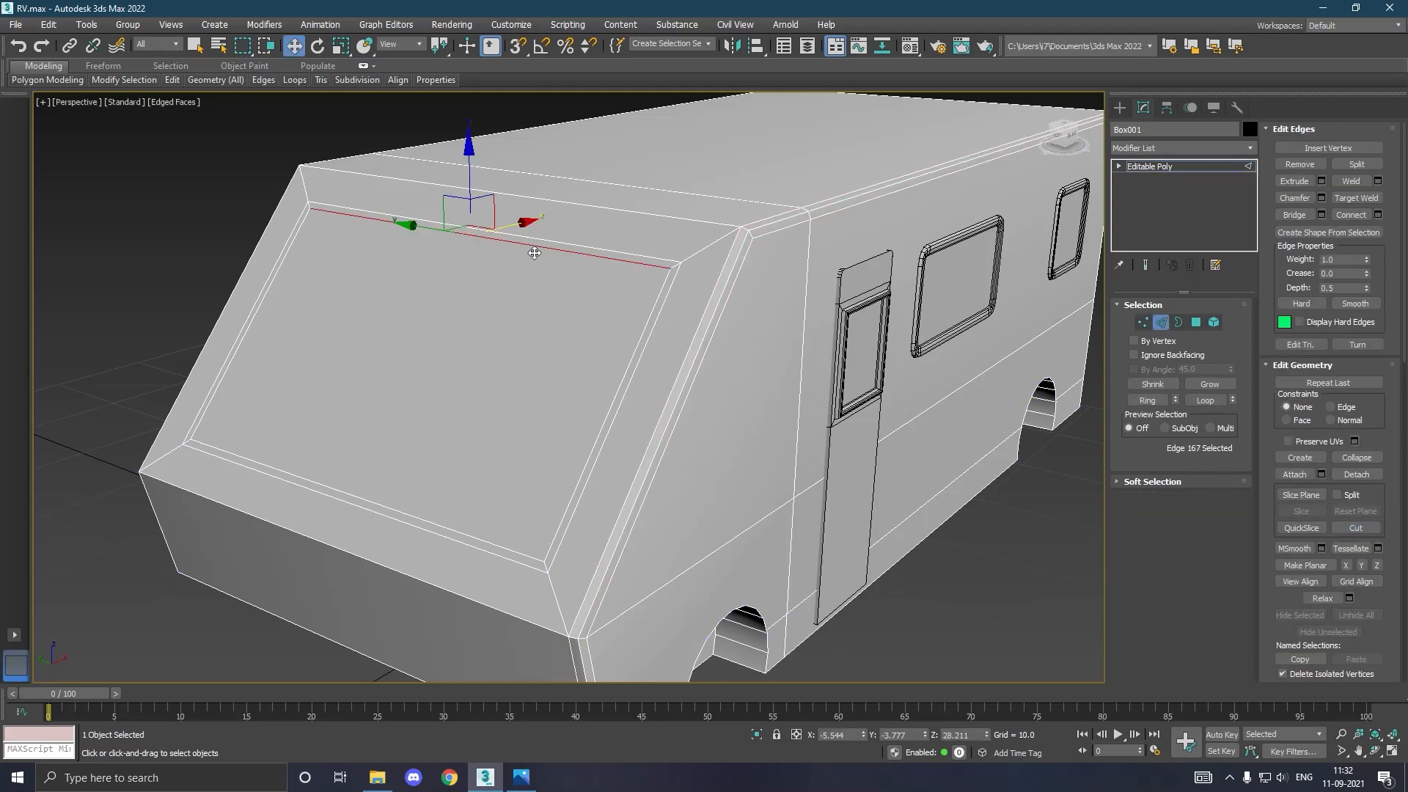
pyautogui.keyDown('ctrl'); pyautogui.click(370, 505); pyautogui.keyUp('ctrl')
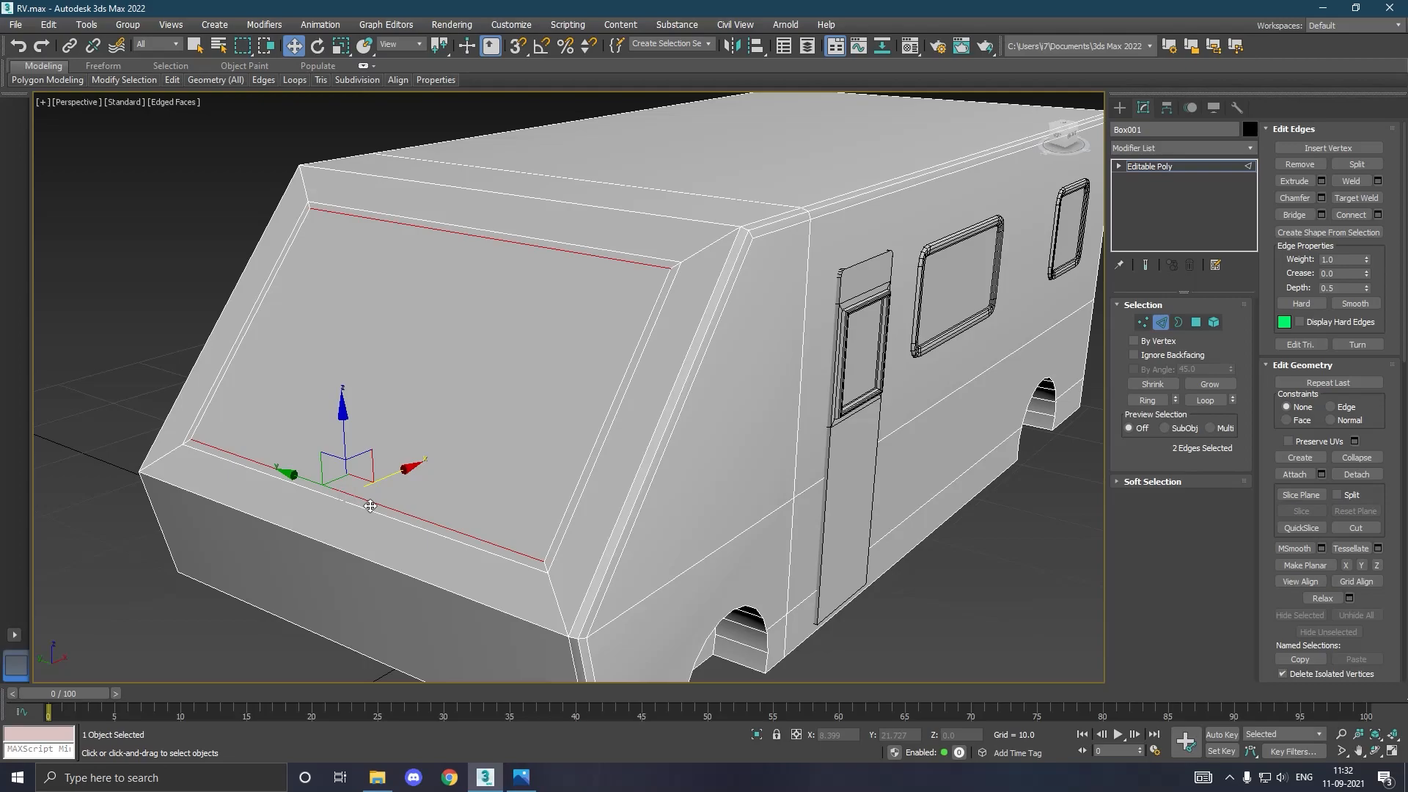
pyautogui.click(1378, 214)
pyautogui.click(630, 417)
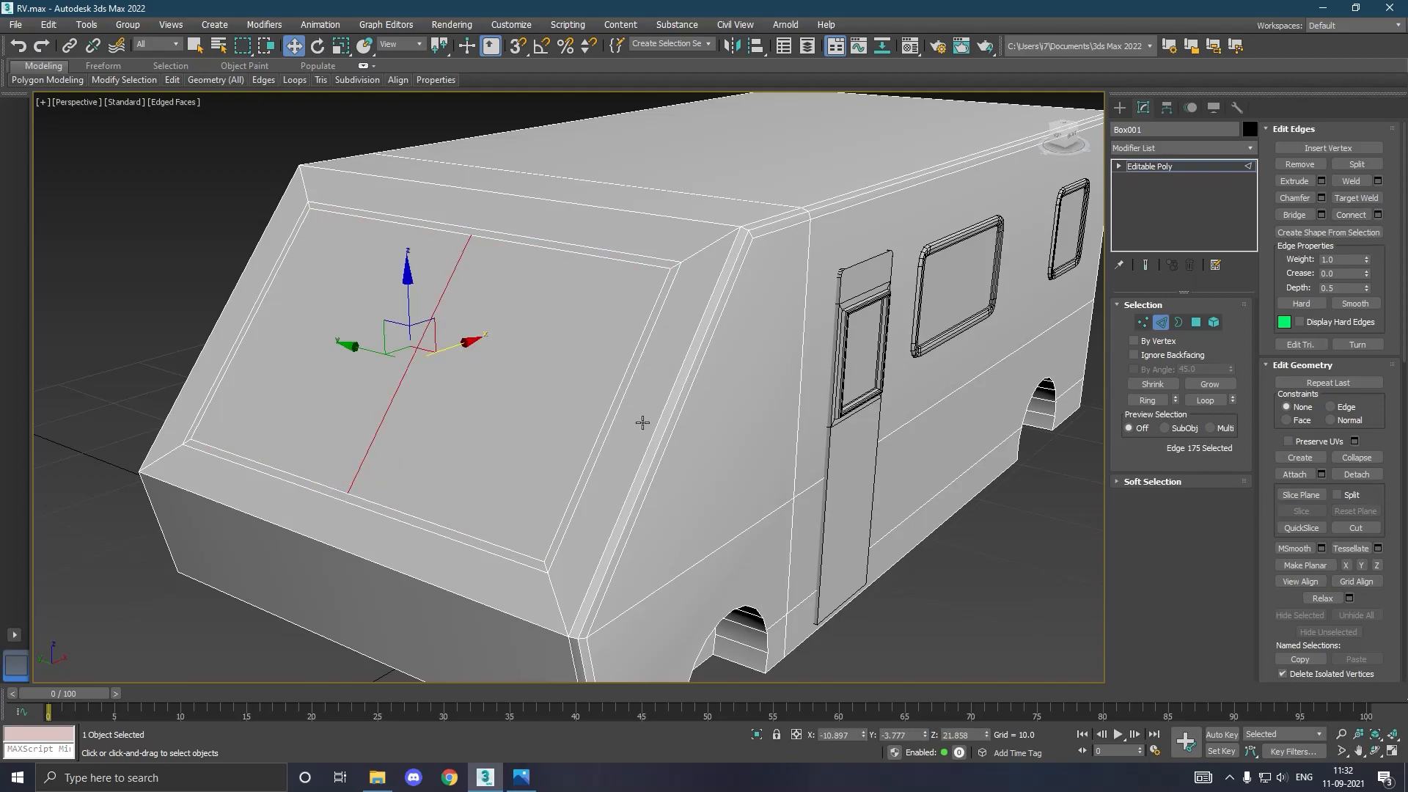
pyautogui.keyDown('ctrl'); pyautogui.click(1196, 322); pyautogui.keyUp('ctrl')
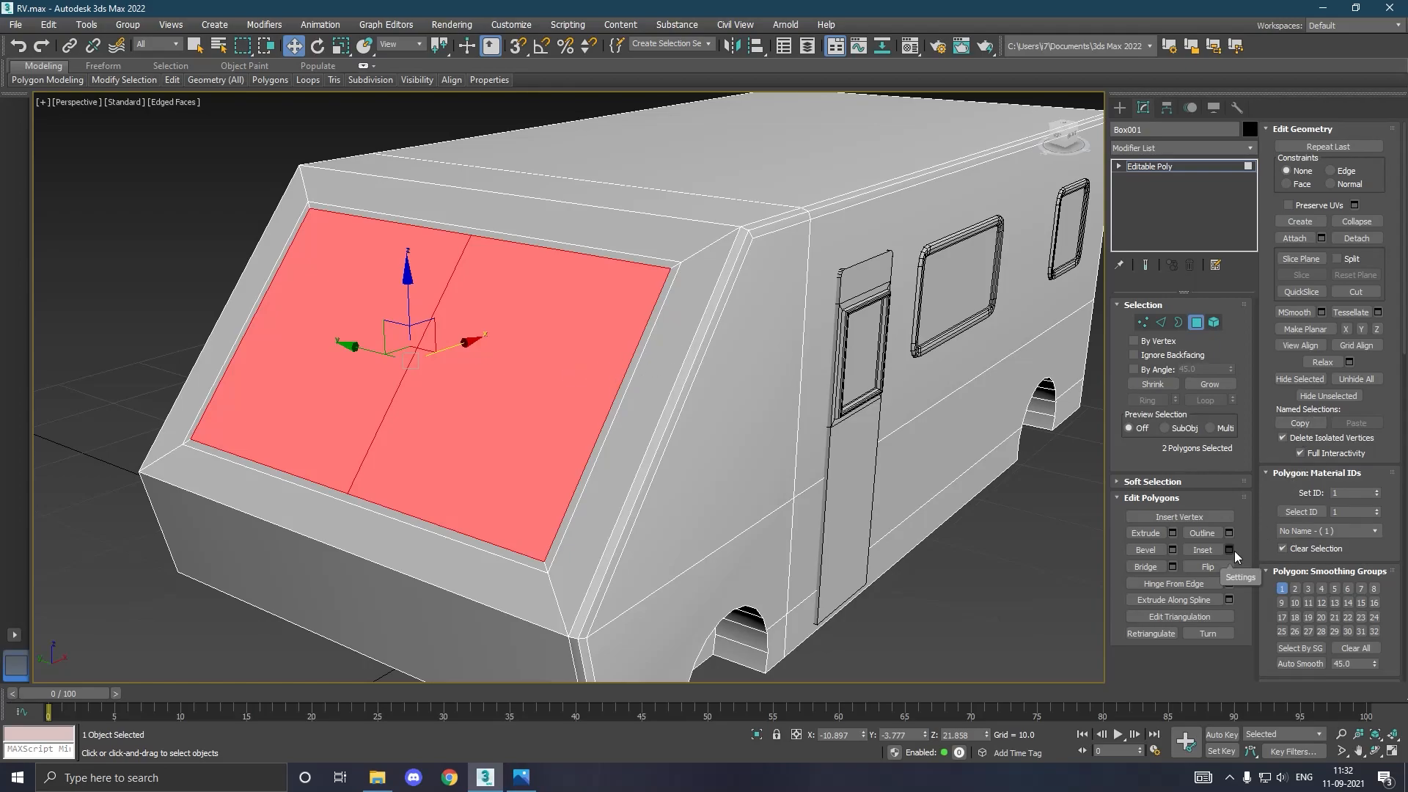
pyautogui.click(1173, 533)
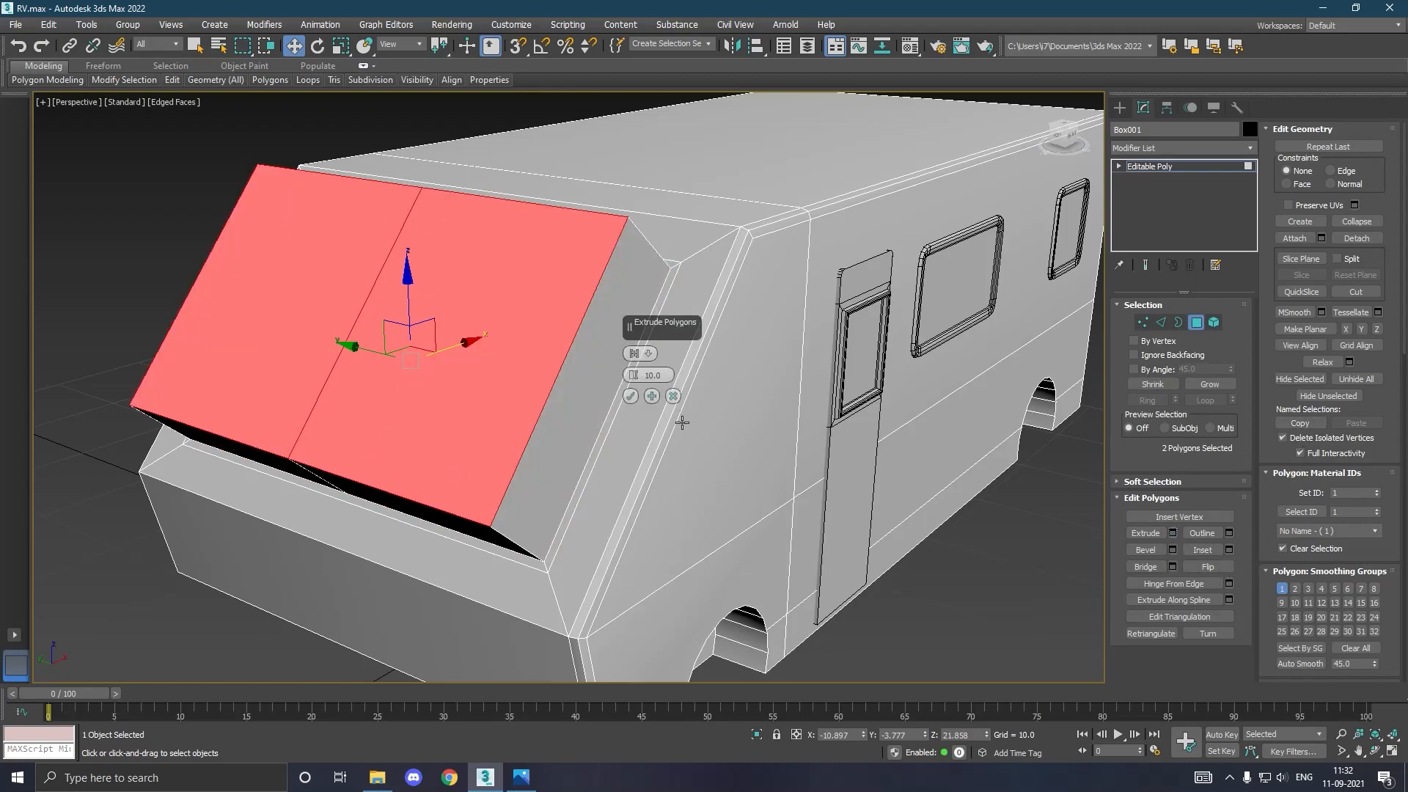
pyautogui.moveTo(635, 377); pyautogui.dragTo(658, 410)
pyautogui.click(673, 396)
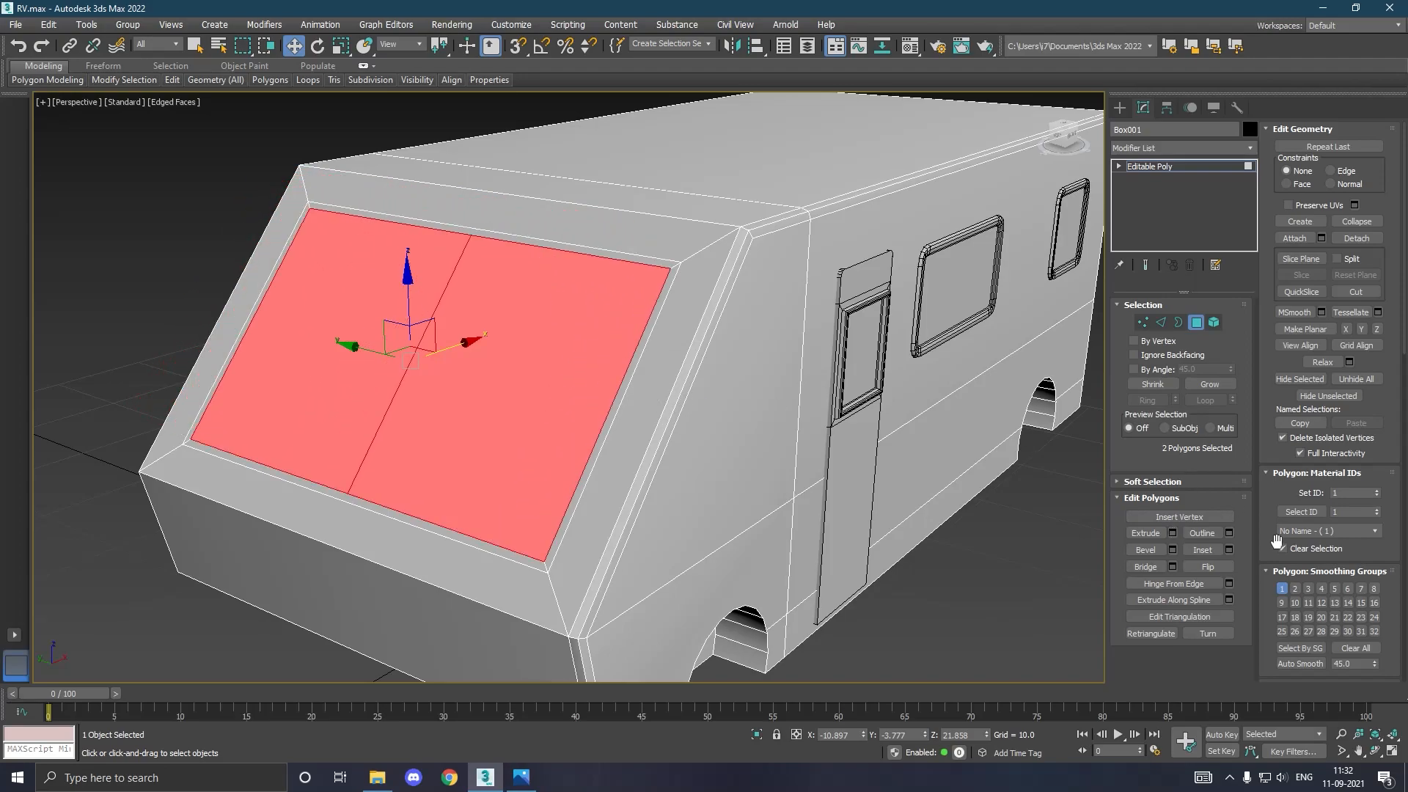
pyautogui.click(1229, 550)
pyautogui.click(635, 353)
pyautogui.keyDown('alt'); pyautogui.moveTo(560, 396); pyautogui.dragTo(478, 418, button='middle'); pyautogui.keyUp('alt')
pyautogui.click(673, 396)
# Connect the windshield's centre and two side edges with 1 segment, using a slide of about -18.
pyautogui.moveTo(685, 399)
pyautogui.keyDown('alt'); pyautogui.mouseDown(button='middle')
pyautogui.moveTo(697, 372)
pyautogui.moveTo(680, 379)
pyautogui.mouseUp(button='middle'); pyautogui.keyUp('alt')
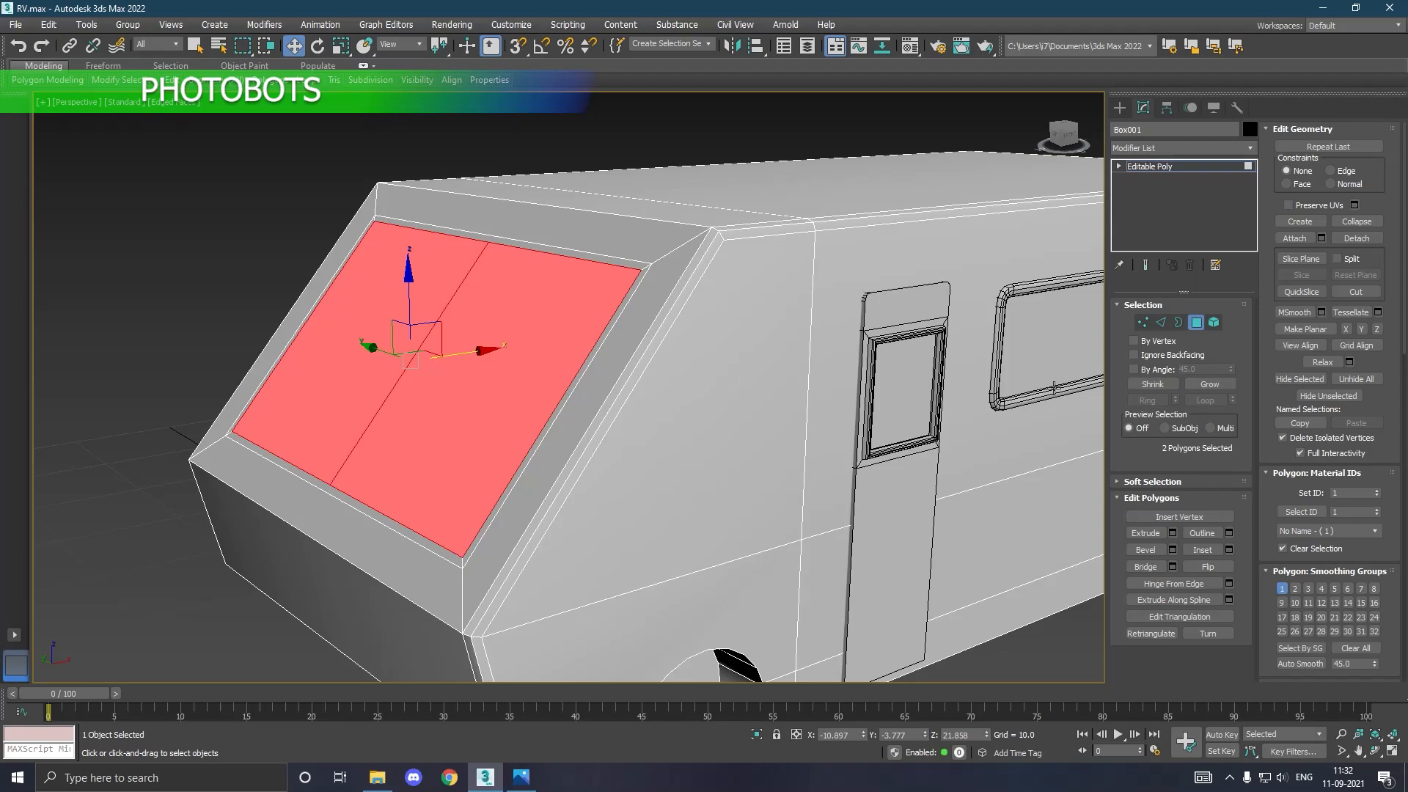
pyautogui.moveTo(793, 388)
pyautogui.keyDown('alt'); pyautogui.mouseDown(button='middle')
pyautogui.moveTo(902, 393)
pyautogui.moveTo(799, 397)
pyautogui.mouseUp(button='middle'); pyautogui.keyUp('alt')
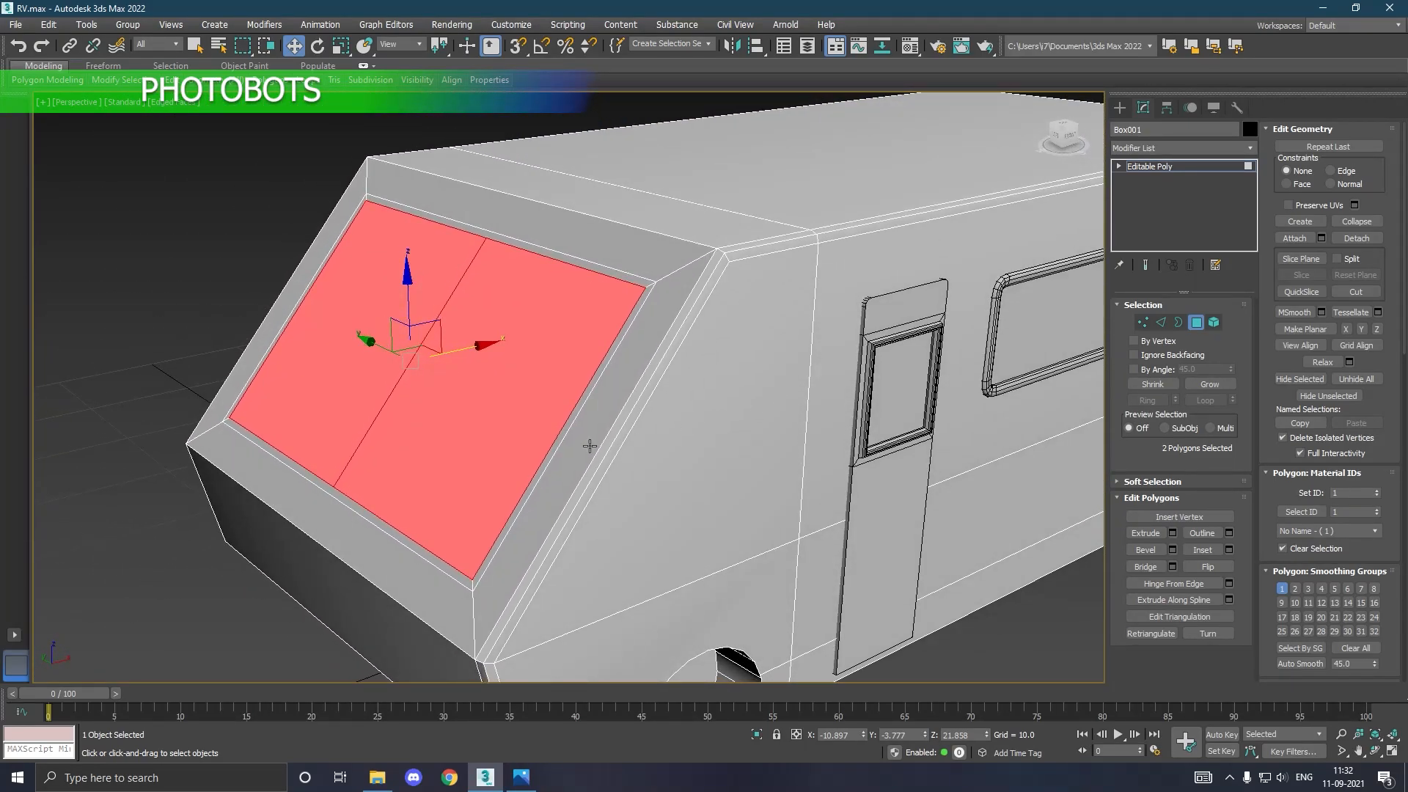
pyautogui.moveTo(591, 446); pyautogui.dragTo(688, 412, button='middle')
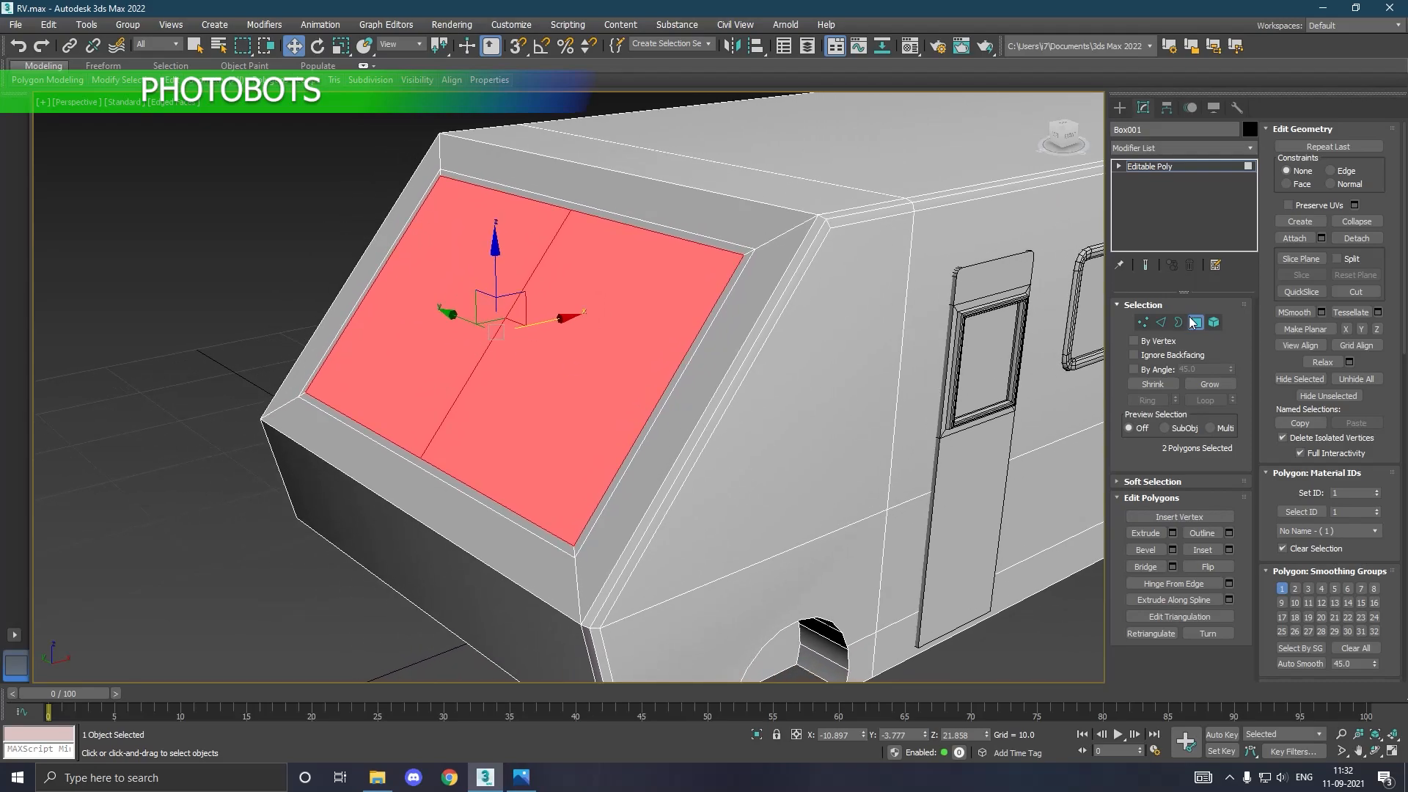
pyautogui.click(1160, 323)
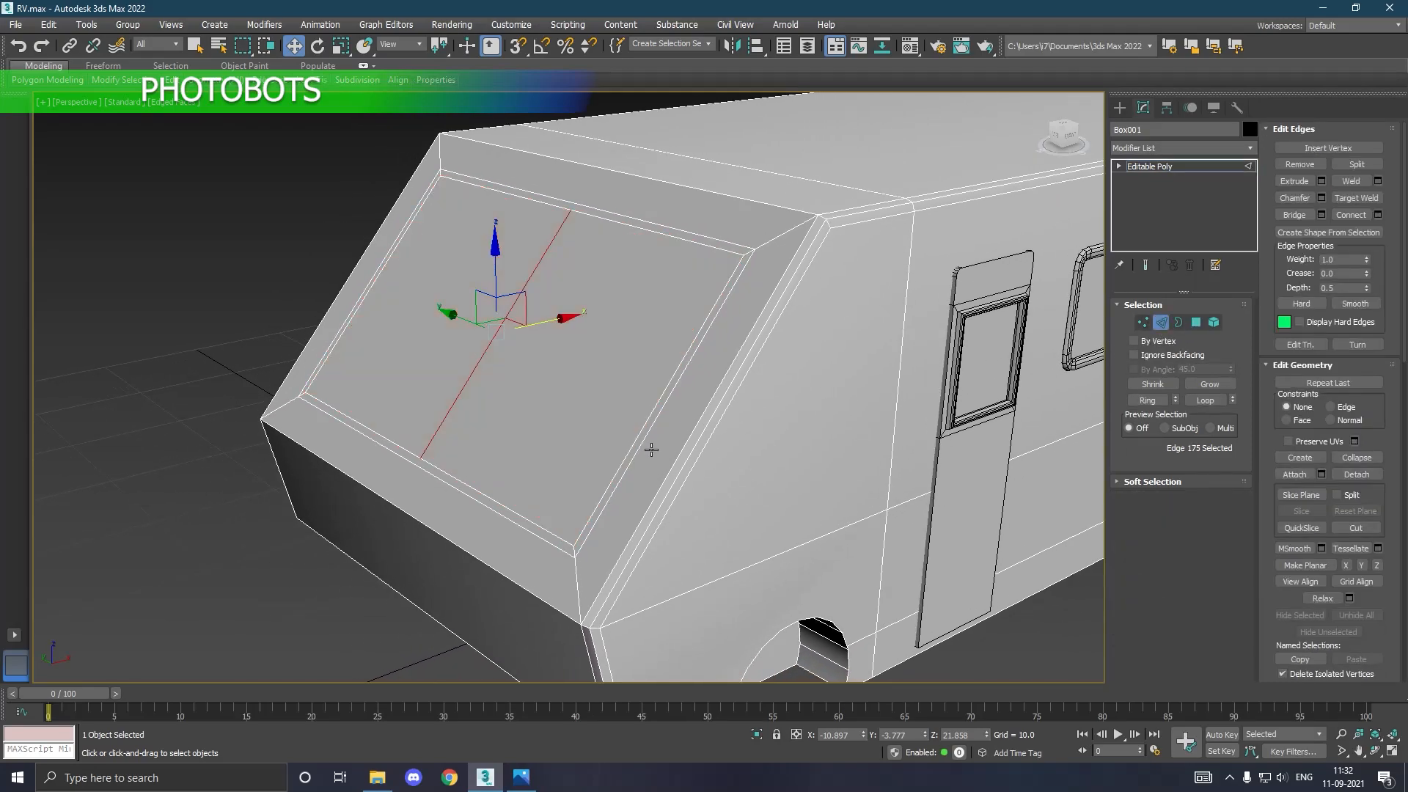
pyautogui.click(616, 495)
pyautogui.keyDown('ctrl'); pyautogui.click(443, 437); pyautogui.keyUp('ctrl')
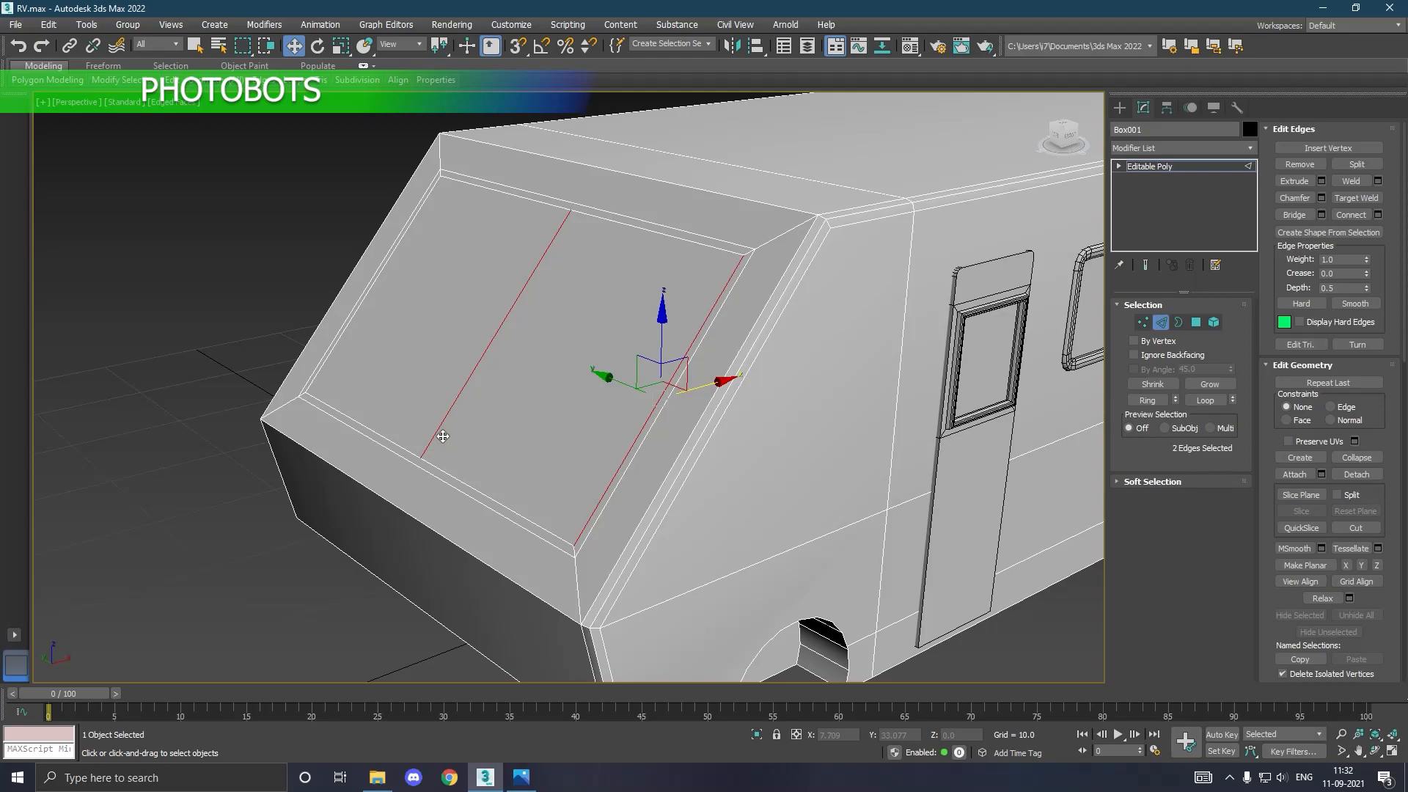
pyautogui.keyDown('ctrl'); pyautogui.click(332, 372); pyautogui.keyUp('ctrl')
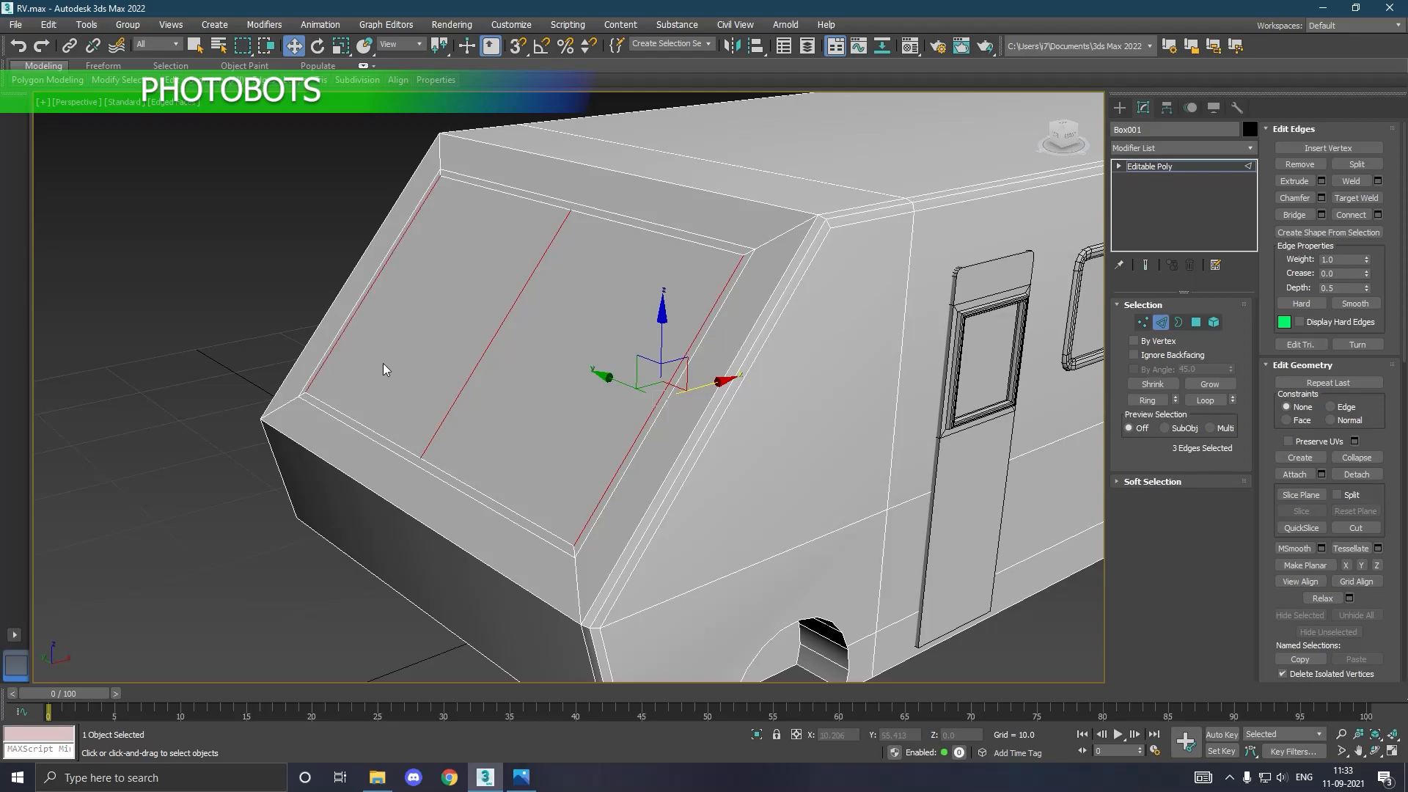
pyautogui.click(1378, 215)
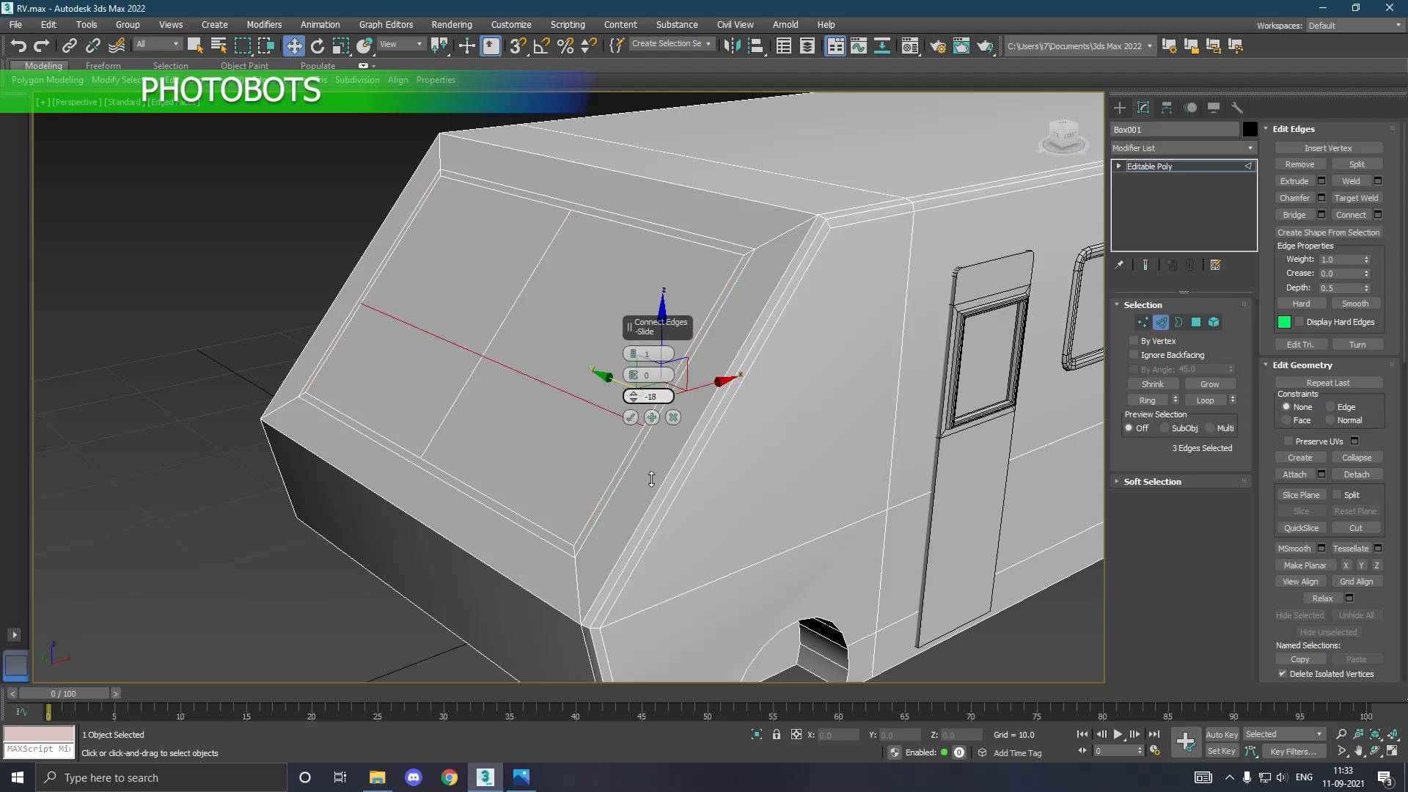